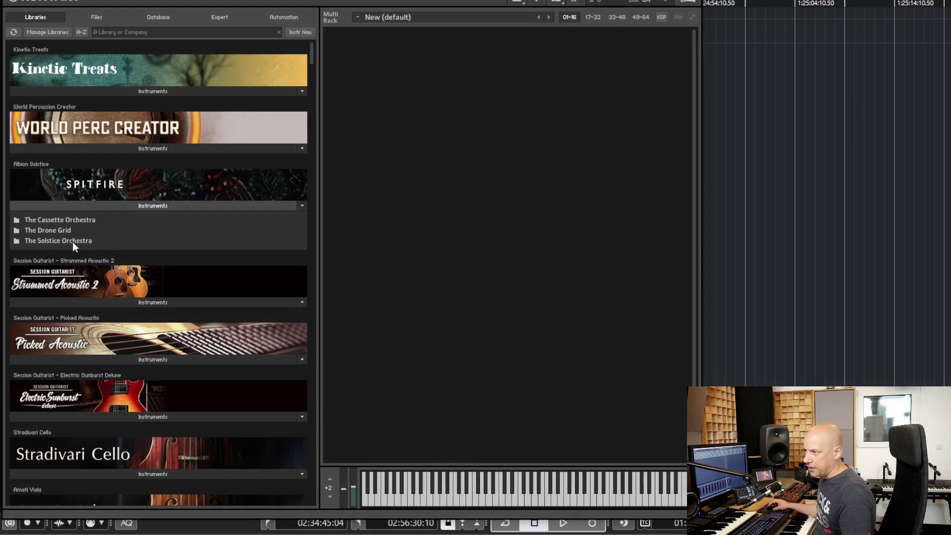
Step: Load the Cassette Orchestra - The Classic instrument from the Albion Solstice library into the rack
{"action": "left_click", "coordinate": [78, 220]}
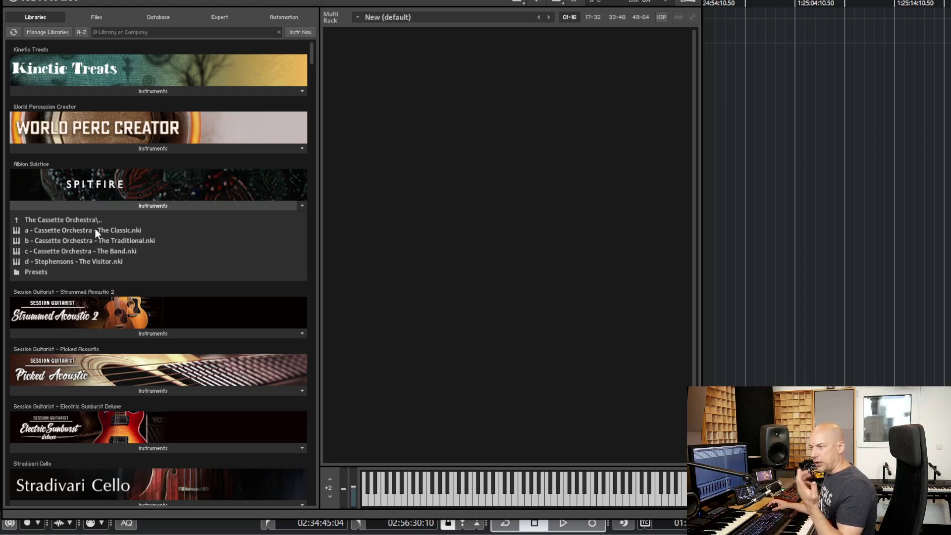
{"action": "left_click_drag", "start_coordinate": [95, 227], "coordinate": [531, 144]}
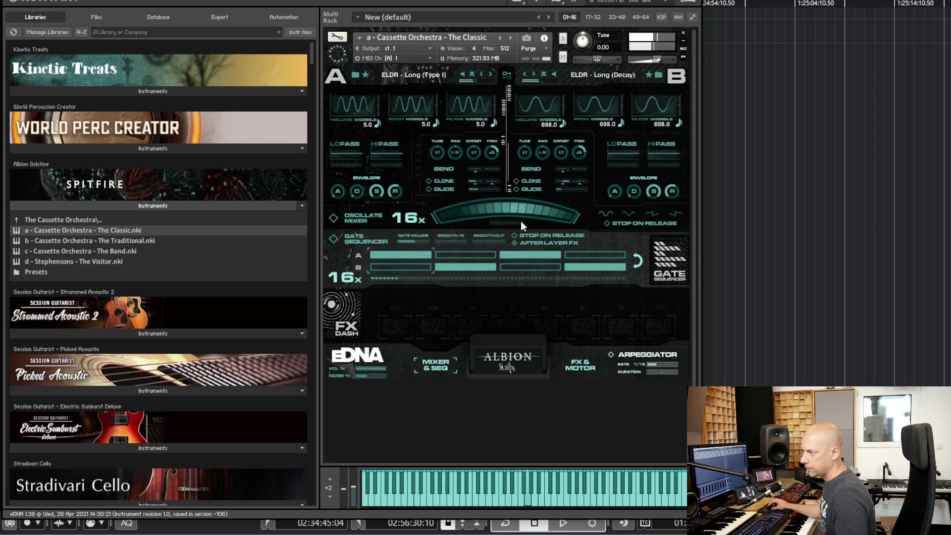
Step: Adjust the envelope release times of layers A and B, setting layer A's release to about 3.1k ms
{"action": "mouse_move", "coordinate": [672, 193]}
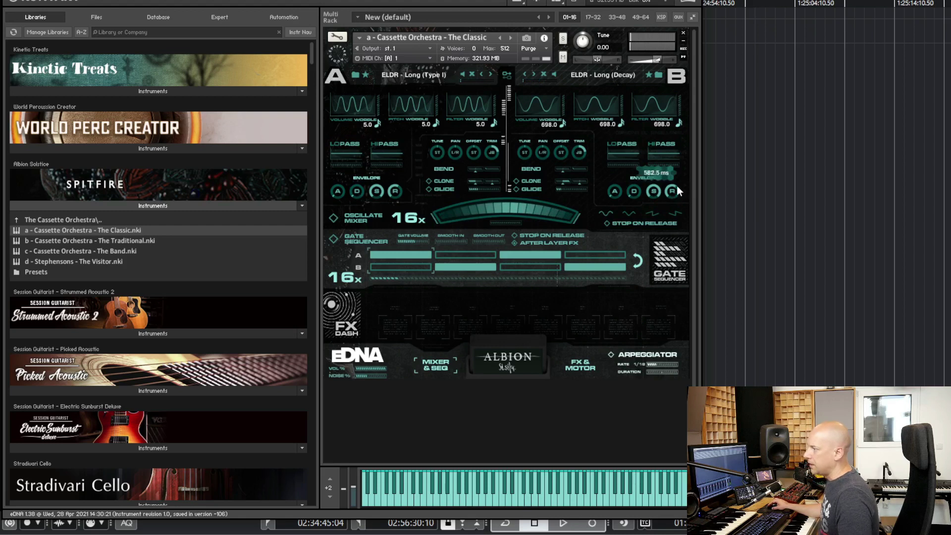
{"action": "left_click_drag", "start_coordinate": [684, 172], "coordinate": [679, 174]}
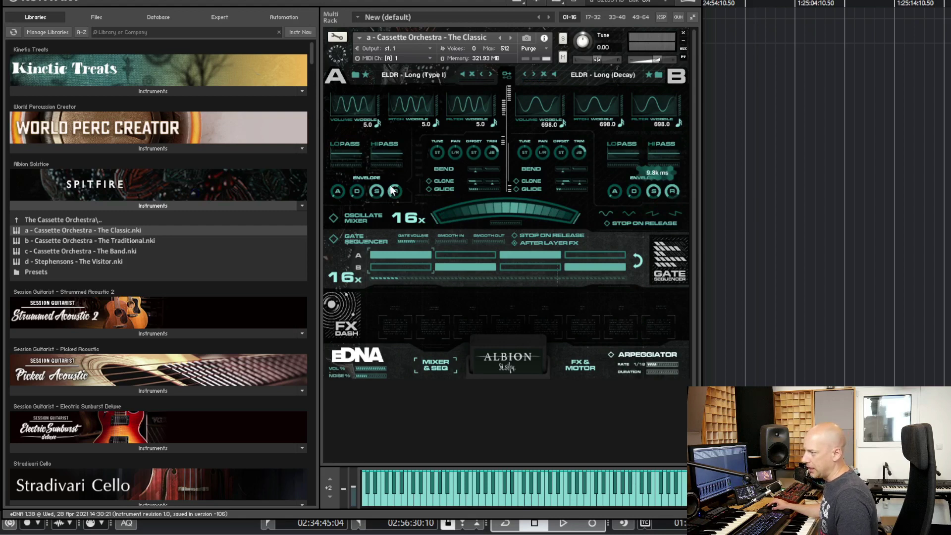
{"action": "left_click_drag", "start_coordinate": [397, 191], "coordinate": [405, 168]}
{"action": "mouse_move", "coordinate": [673, 197]}
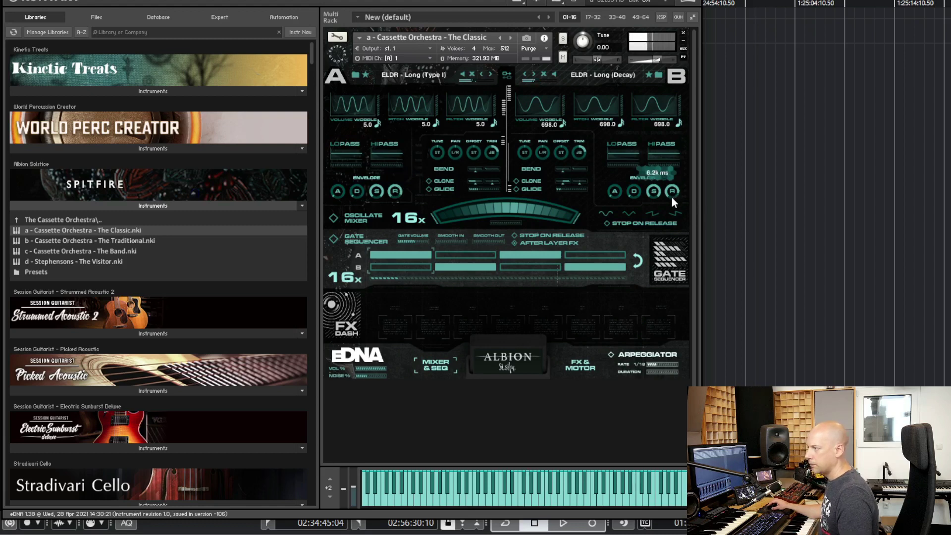
{"action": "mouse_move", "coordinate": [398, 195]}
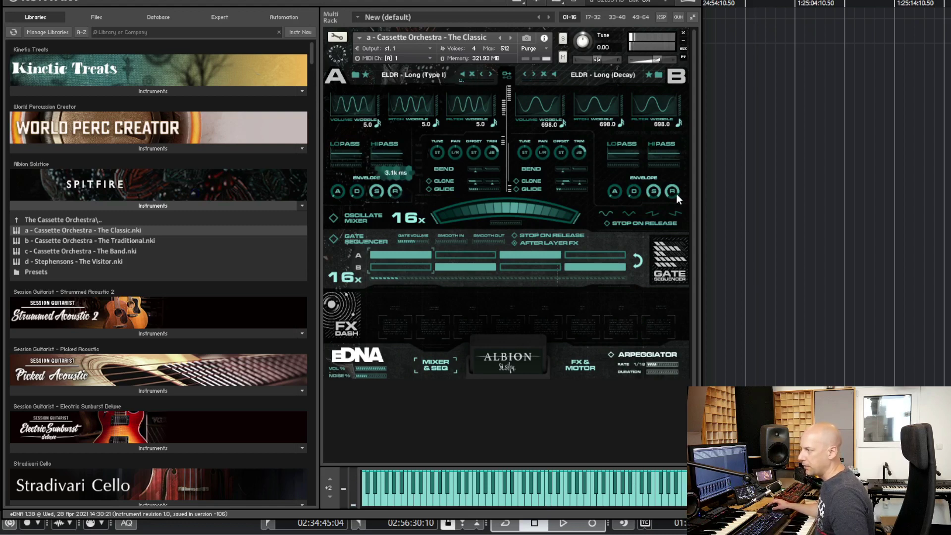
{"action": "left_click_drag", "start_coordinate": [670, 199], "coordinate": [667, 203]}
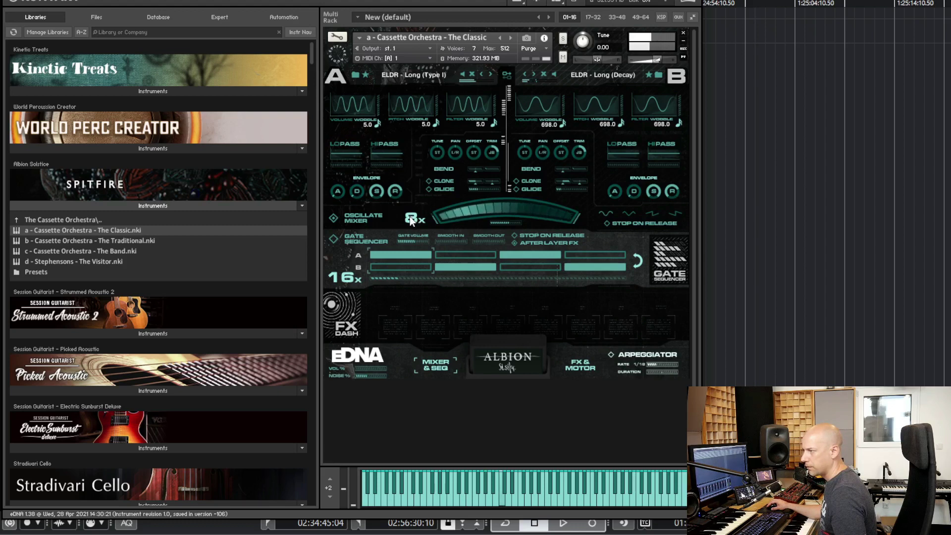
Step: Audition Oscillate Mixer rates up to 256x, then leave the rate at 4x with the mixer switched off
{"action": "left_click_drag", "start_coordinate": [409, 216], "coordinate": [407, 221]}
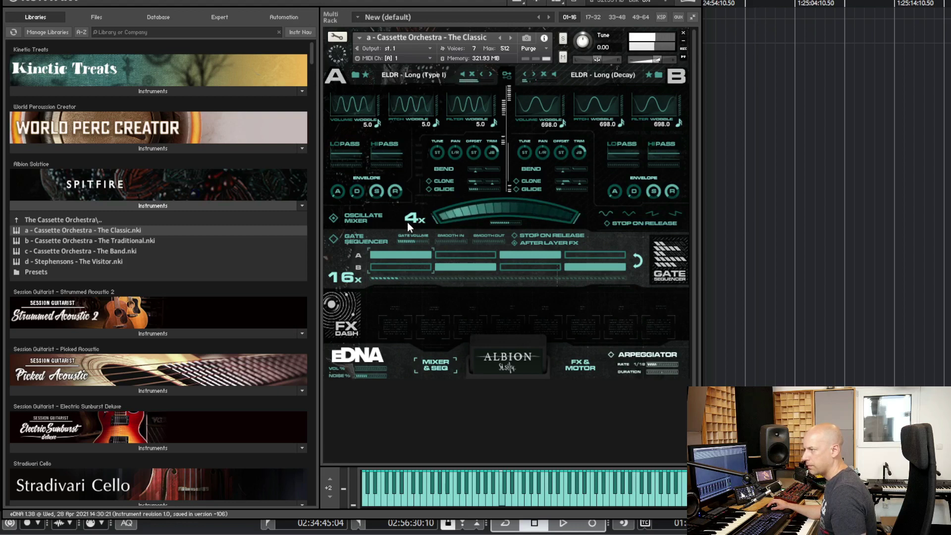
{"action": "mouse_move", "coordinate": [407, 221]}
{"action": "left_mouse_down"}
{"action": "mouse_move", "coordinate": [400, 243]}
{"action": "mouse_move", "coordinate": [415, 230]}
{"action": "left_mouse_up"}
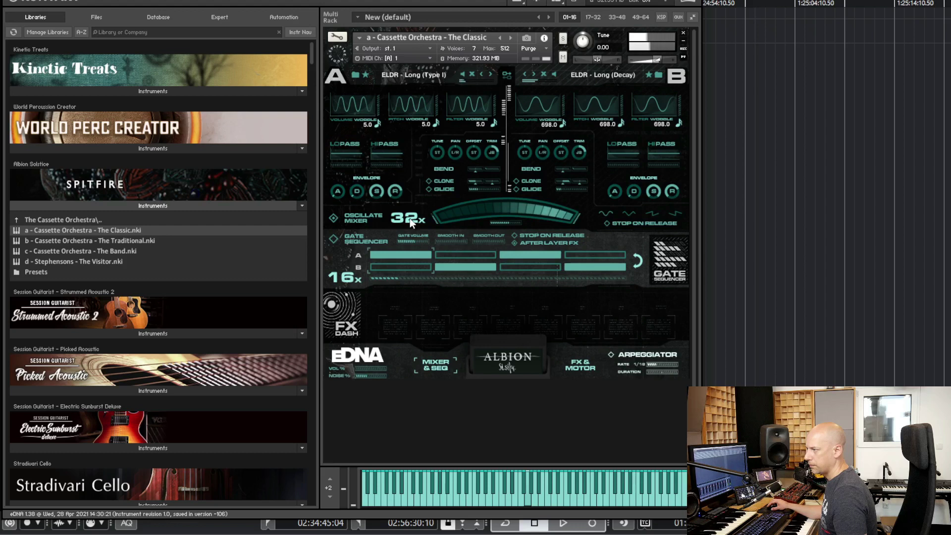
{"action": "left_click_drag", "start_coordinate": [414, 220], "coordinate": [418, 216]}
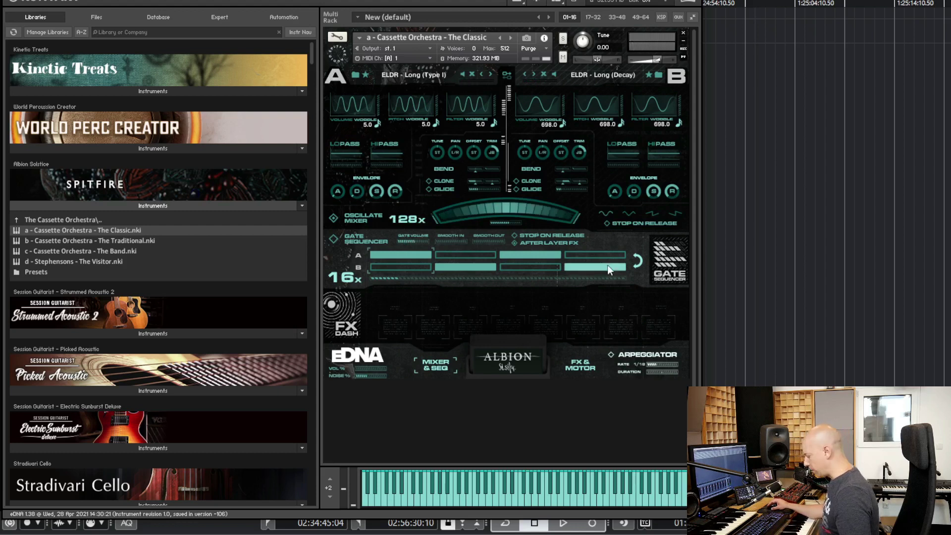
{"action": "left_click_drag", "start_coordinate": [413, 219], "coordinate": [419, 216]}
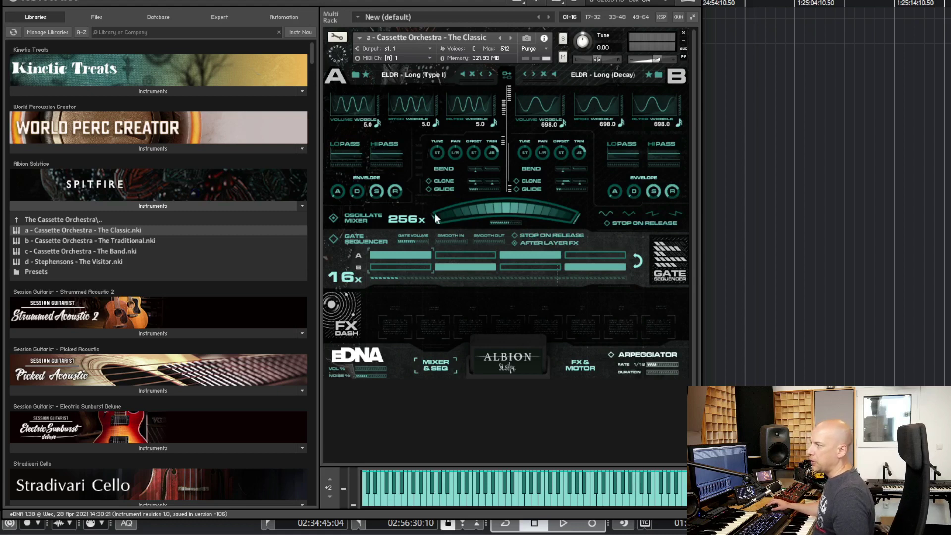
{"action": "left_click_drag", "start_coordinate": [420, 219], "coordinate": [409, 254]}
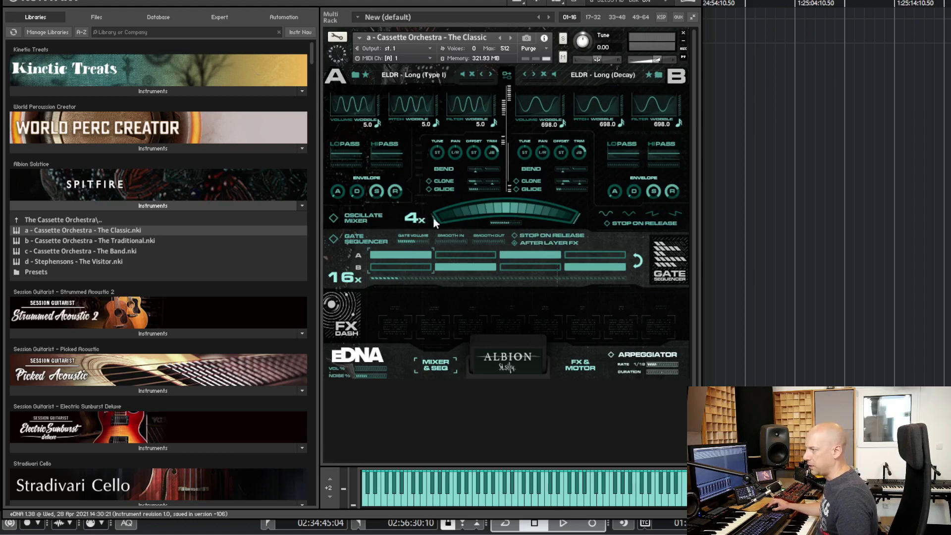
Step: Crossfade the layer mix towards B and load ELDR - Sinister (Type I) into layer B
{"action": "left_click_drag", "start_coordinate": [479, 210], "coordinate": [575, 216]}
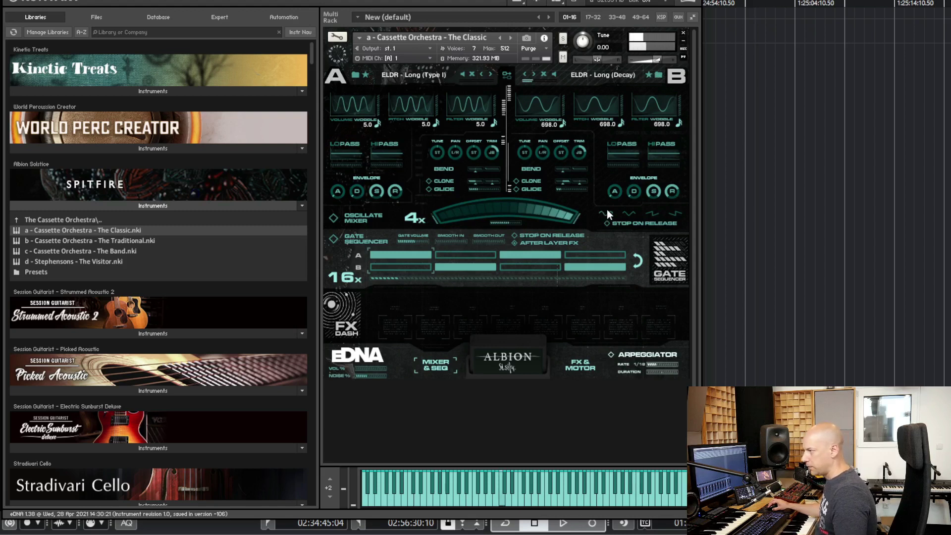
{"action": "left_click", "coordinate": [610, 75]}
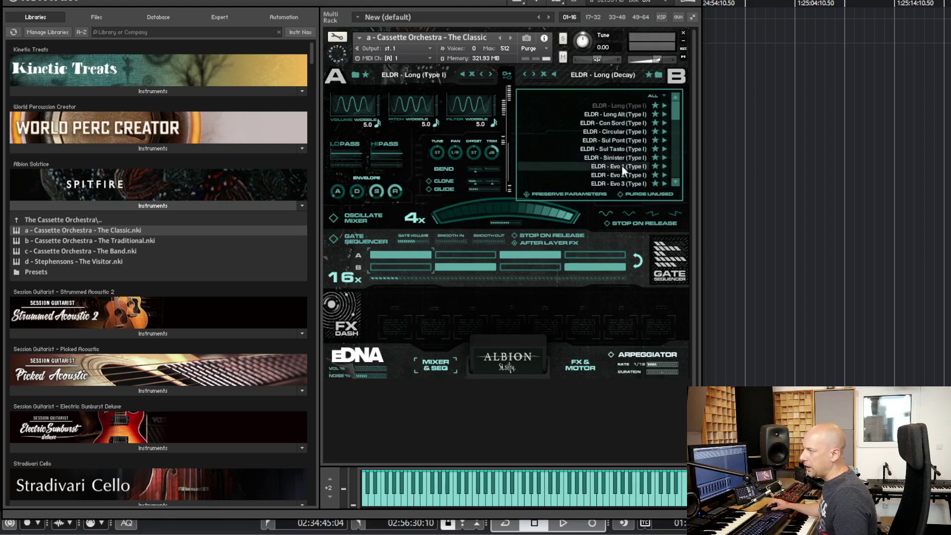
{"action": "left_click", "coordinate": [637, 159]}
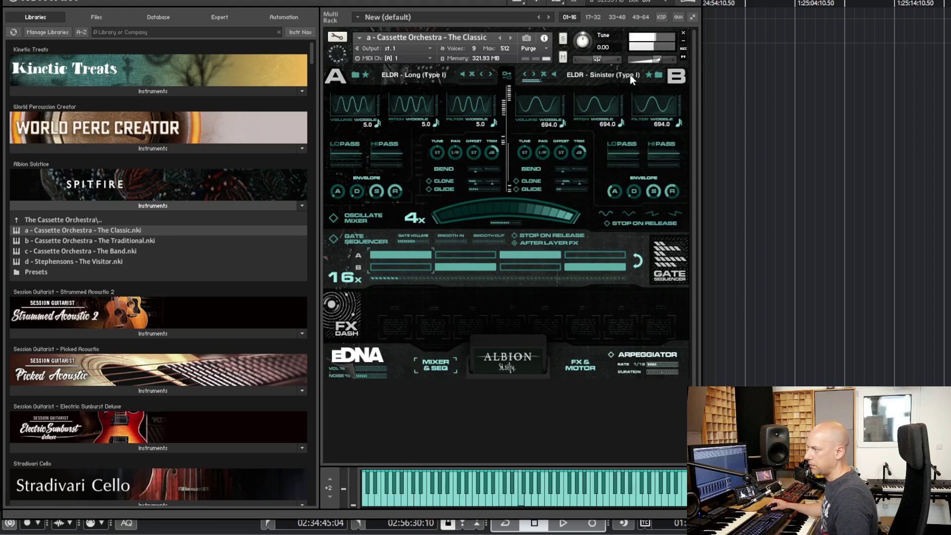
Step: Load CALL - Marcato (RE301) into layer B and enable the Arpeggiator
{"action": "left_click", "coordinate": [658, 76]}
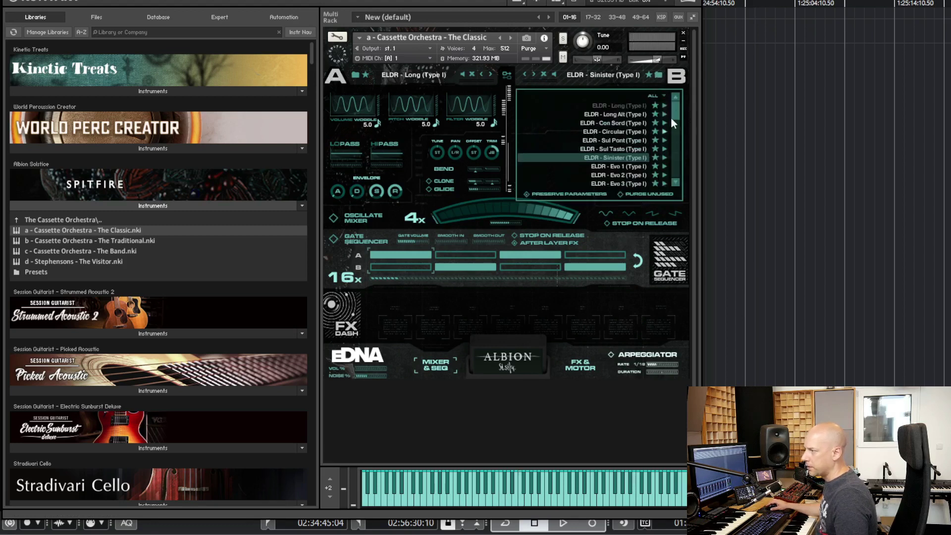
{"action": "scroll", "coordinate": [676, 114], "scroll_direction": "down", "scroll_amount": 5}
{"action": "scroll", "coordinate": [682, 123], "scroll_direction": "up", "scroll_amount": 5}
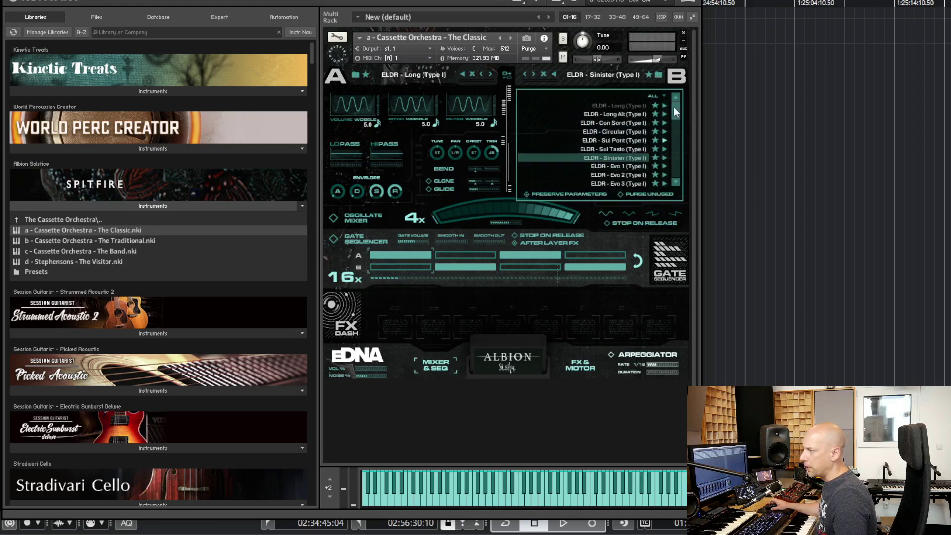
{"action": "left_click_drag", "start_coordinate": [675, 111], "coordinate": [676, 74]}
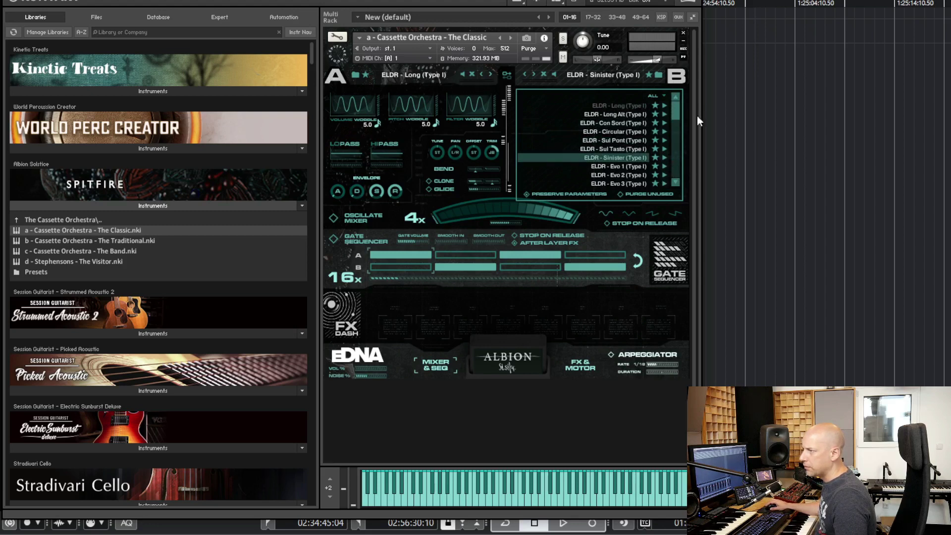
{"action": "left_click_drag", "start_coordinate": [672, 104], "coordinate": [666, 185]}
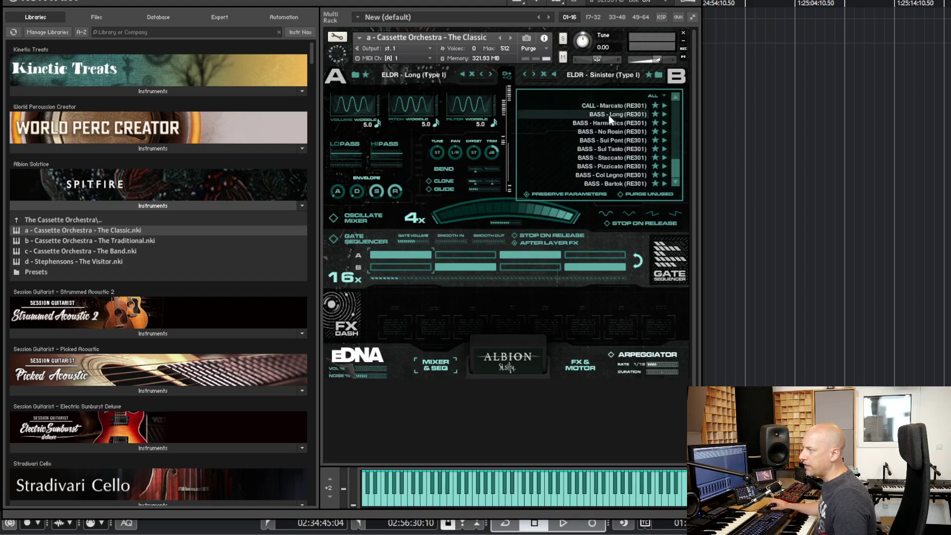
{"action": "left_click", "coordinate": [631, 106]}
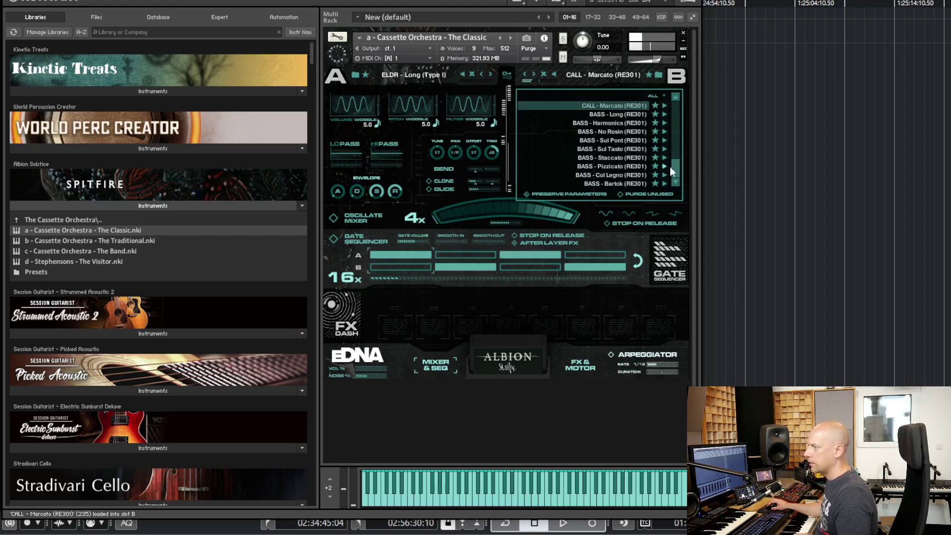
{"action": "left_click_drag", "start_coordinate": [674, 165], "coordinate": [681, 158]}
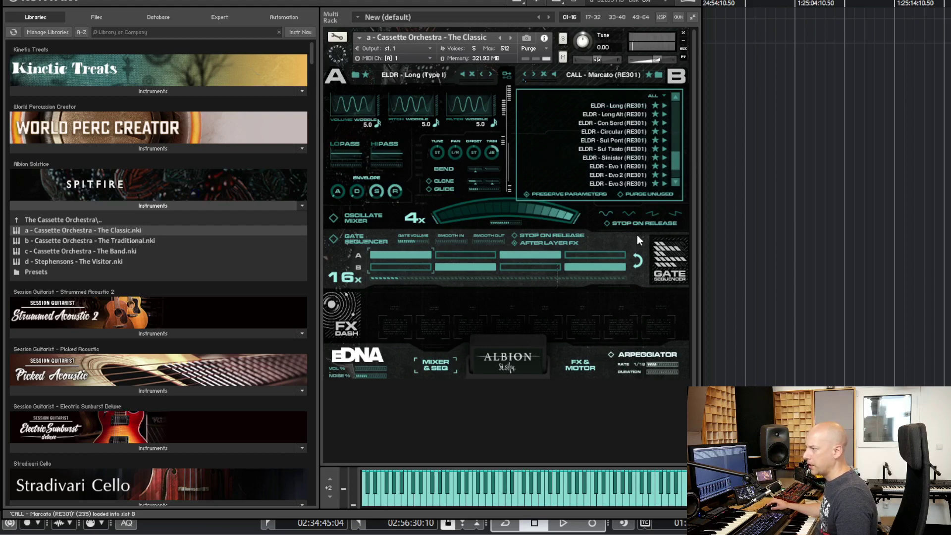
{"action": "scroll", "coordinate": [673, 156], "scroll_direction": "down", "scroll_amount": 6}
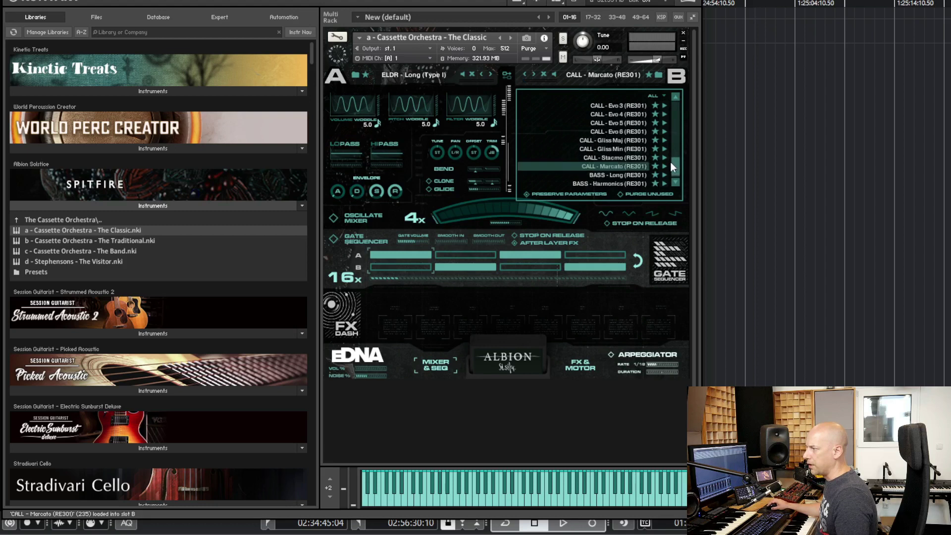
{"action": "left_click", "coordinate": [616, 153]}
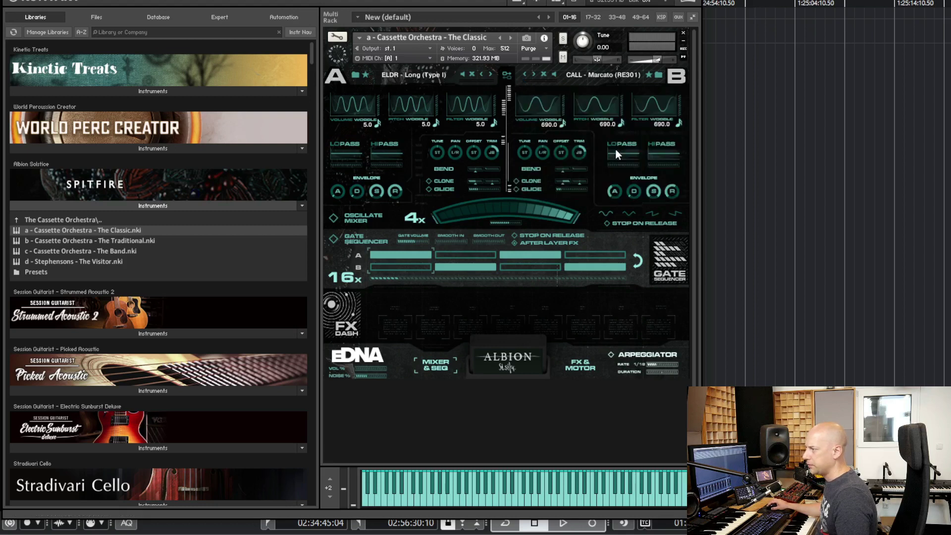
{"action": "left_click", "coordinate": [611, 355]}
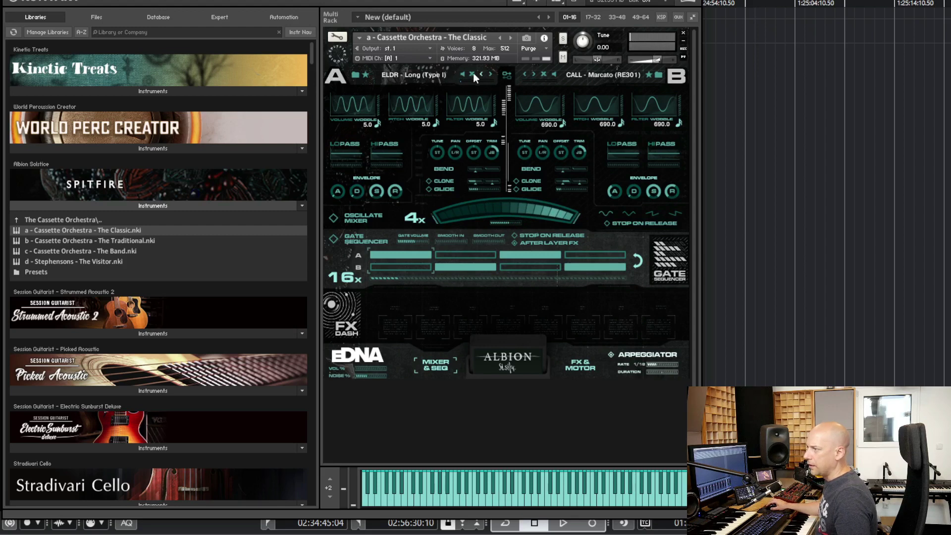
Step: Switch layer A to ELDR - Long Alt (Type I) and return it to ELDR - Long (Type I)
{"action": "left_click", "coordinate": [492, 76]}
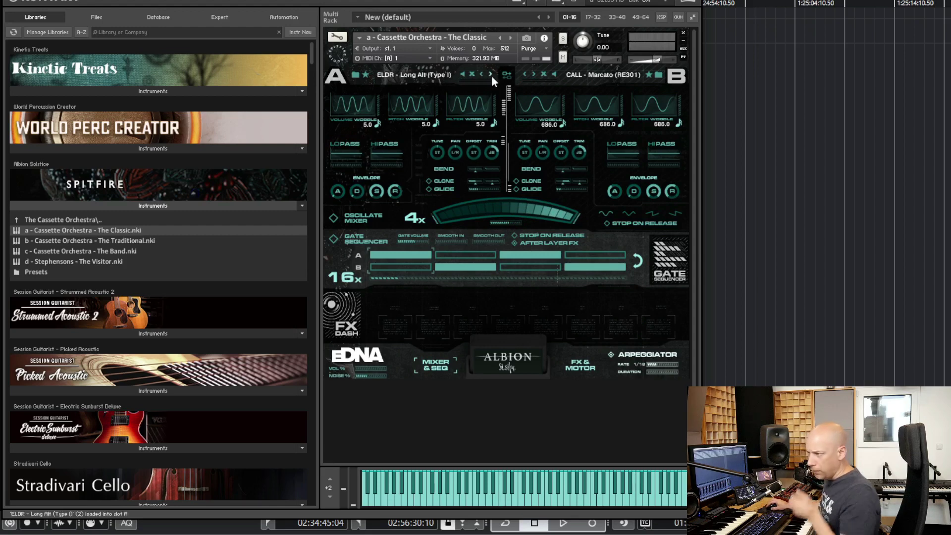
{"action": "left_click", "coordinate": [355, 75]}
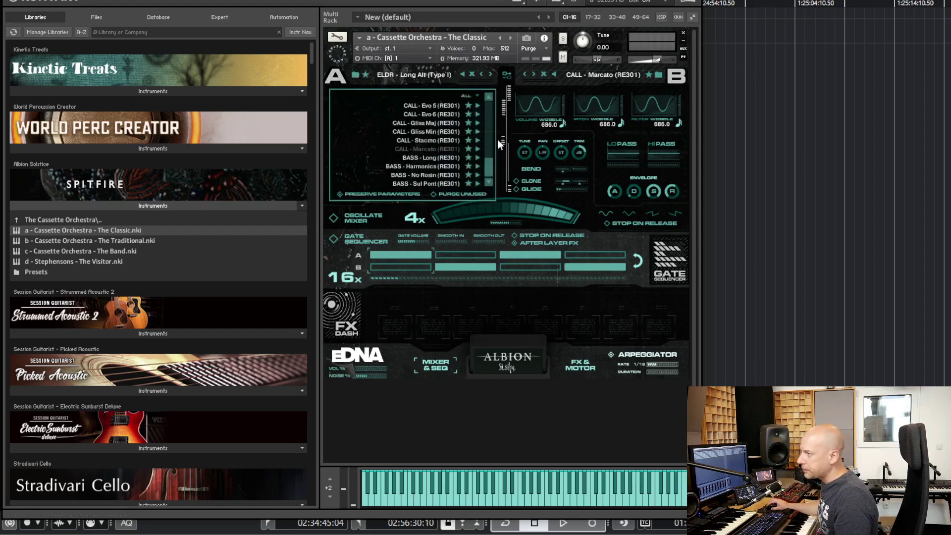
{"action": "left_click_drag", "start_coordinate": [488, 170], "coordinate": [490, 91]}
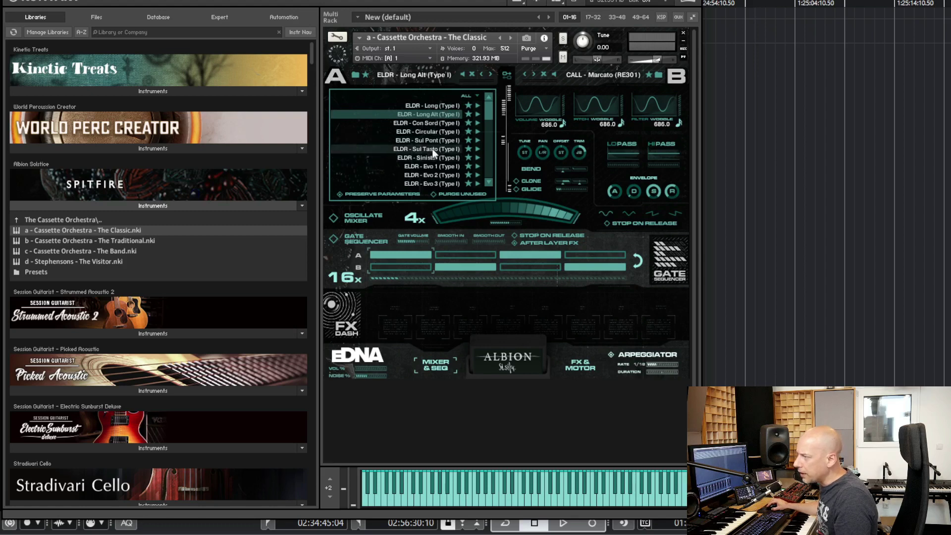
{"action": "left_click", "coordinate": [439, 105]}
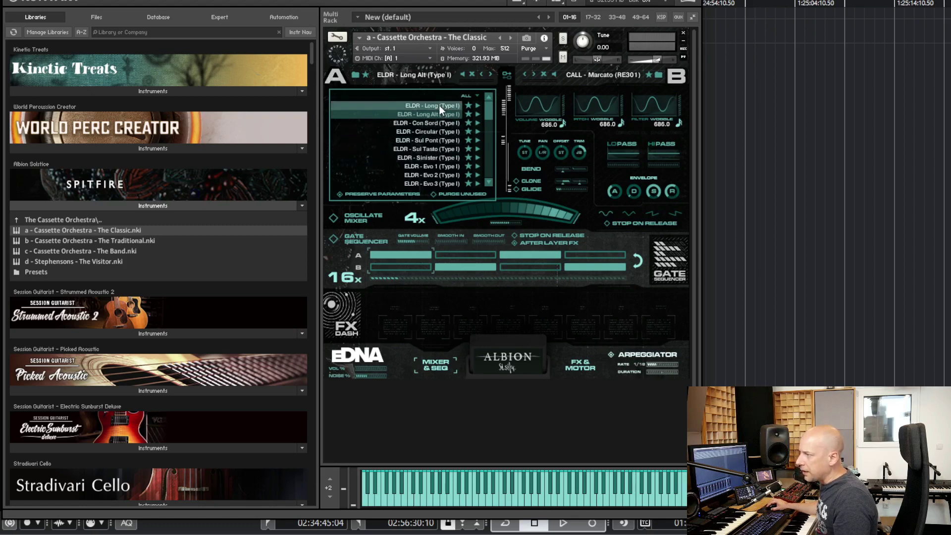
Step: Audition ELDR - Long Alt and Con Sord in layer B, then load ELDR - Evo 1 (Type I) and close the sound browser
{"action": "left_click", "coordinate": [658, 75]}
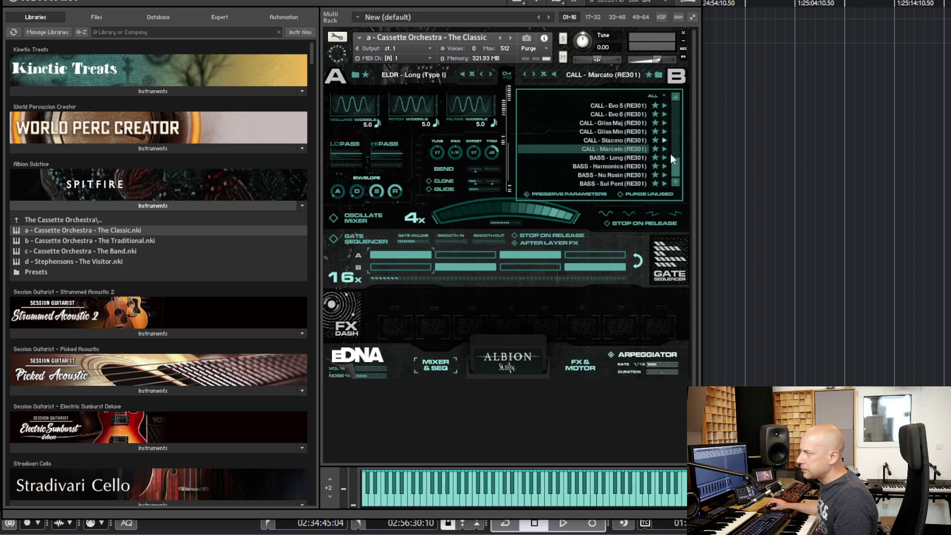
{"action": "left_click_drag", "start_coordinate": [674, 173], "coordinate": [678, 88]}
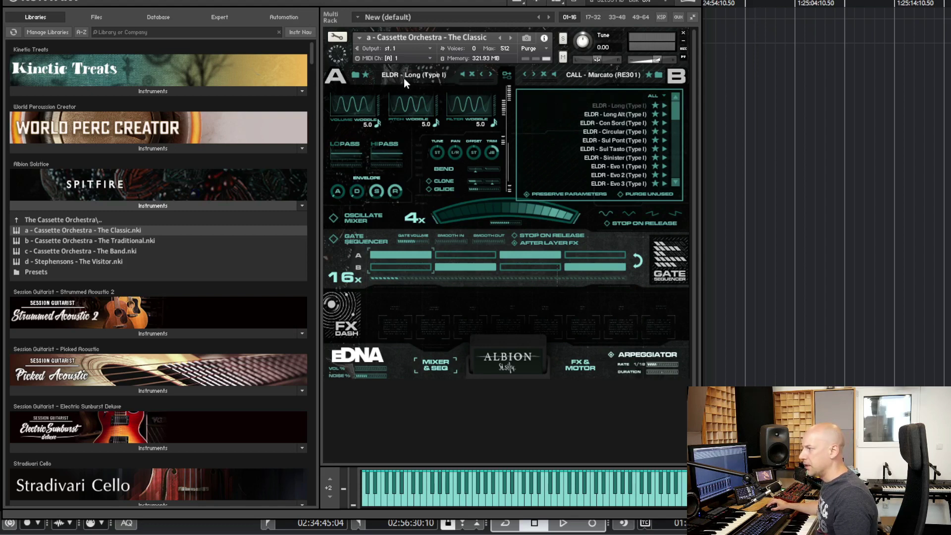
{"action": "left_click", "coordinate": [620, 115]}
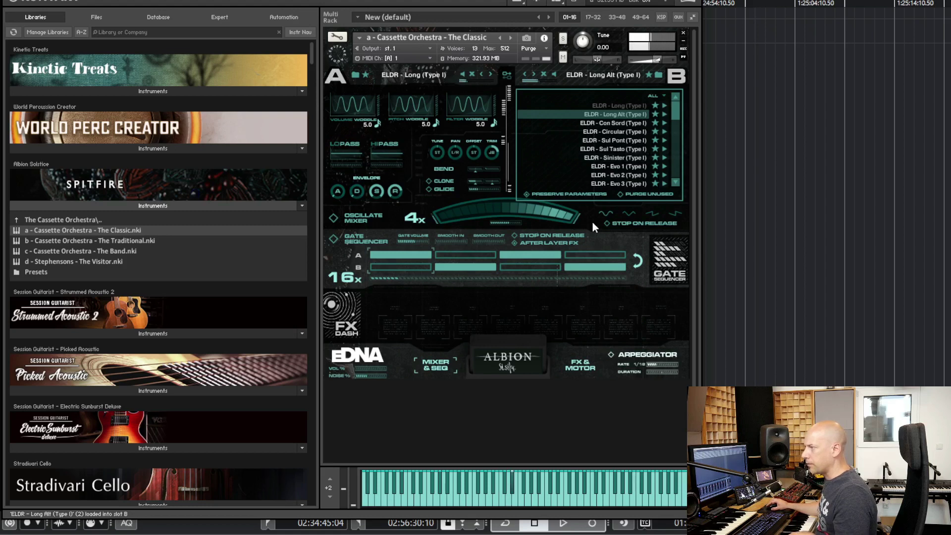
{"action": "left_click", "coordinate": [620, 123]}
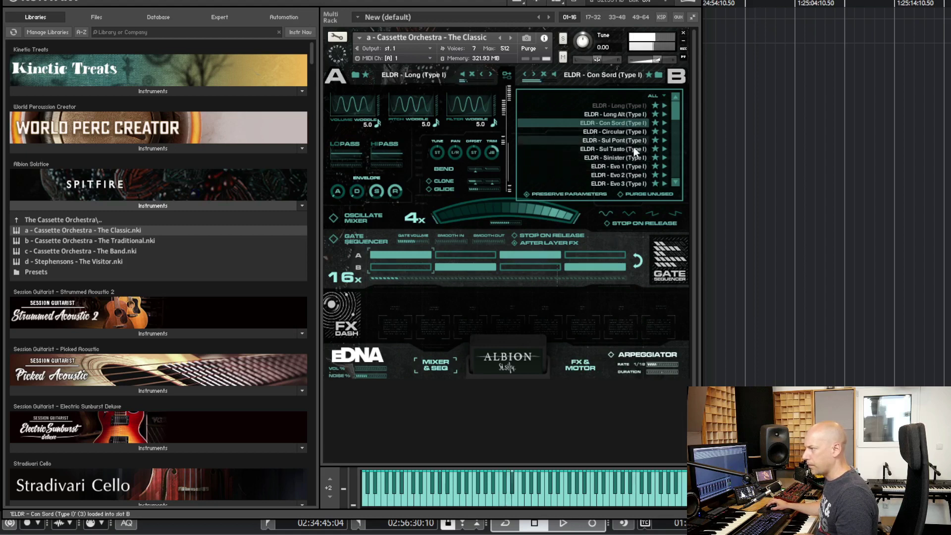
{"action": "left_click", "coordinate": [631, 165]}
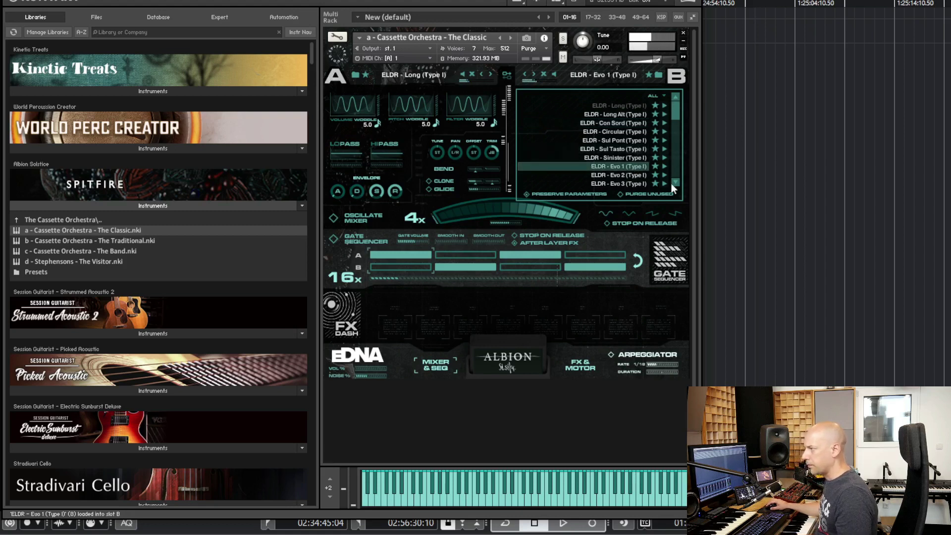
{"action": "left_click", "coordinate": [658, 75]}
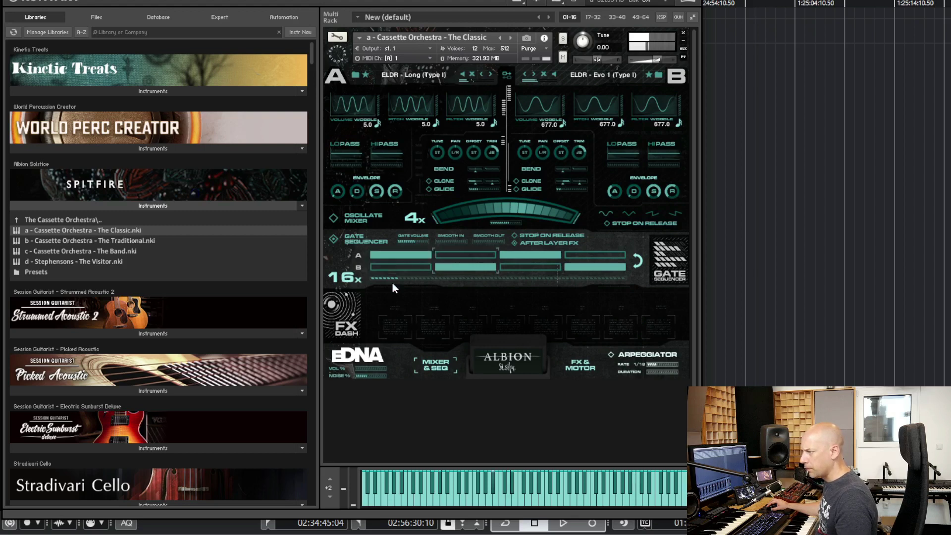
Step: Set the Gate Sequencer rate to 4x with the sequencer enabled
{"action": "left_click_drag", "start_coordinate": [346, 281], "coordinate": [346, 288]}
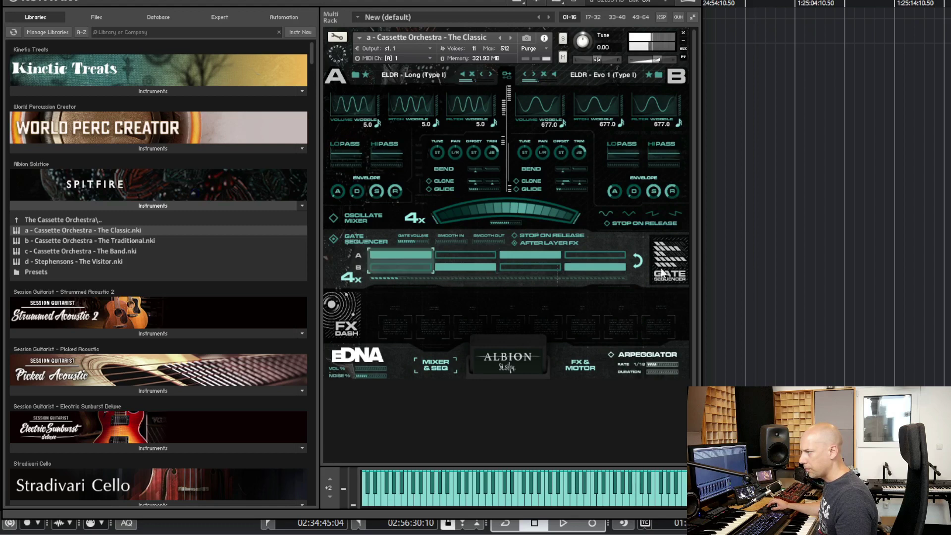
Step: Swap the gate sequencer patterns of layers A and B and swap them back
{"action": "left_click", "coordinate": [639, 260]}
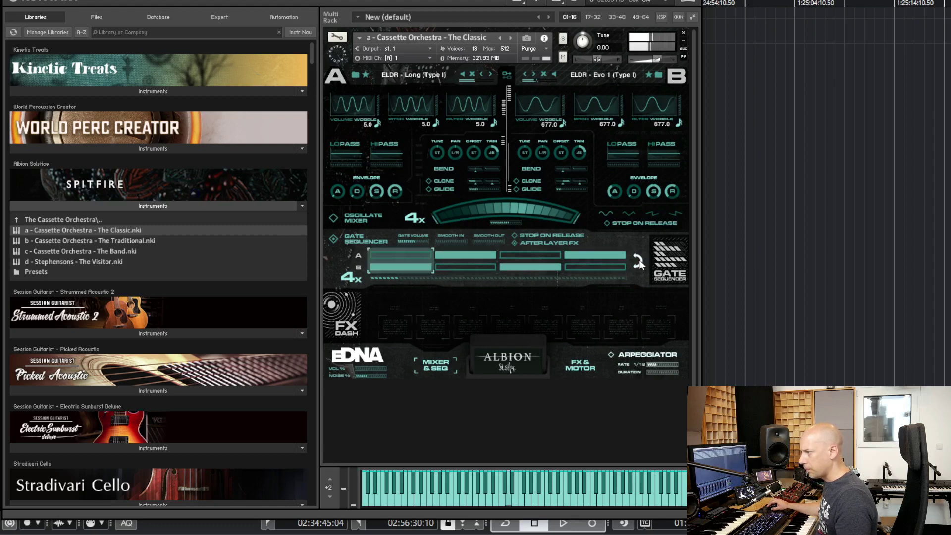
{"action": "left_click", "coordinate": [639, 261]}
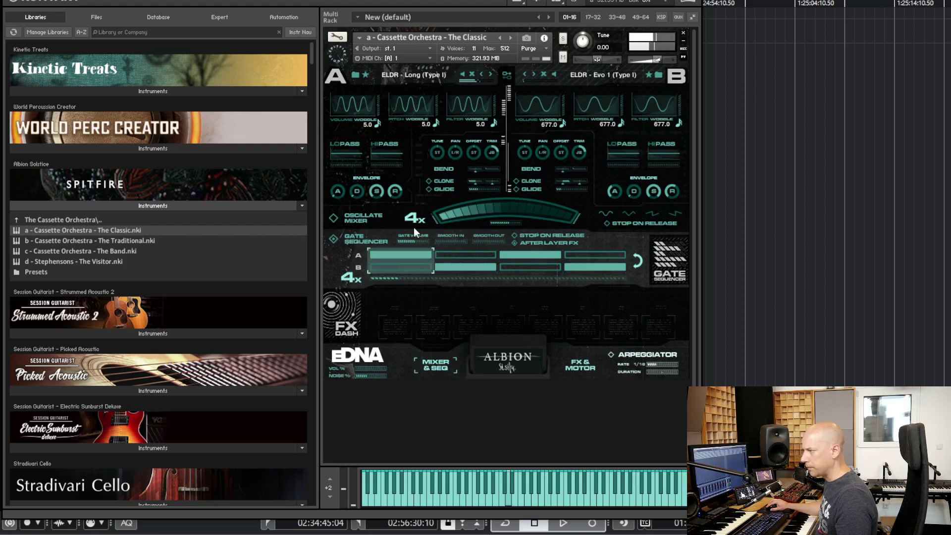
{"action": "left_click_drag", "start_coordinate": [438, 221], "coordinate": [510, 221]}
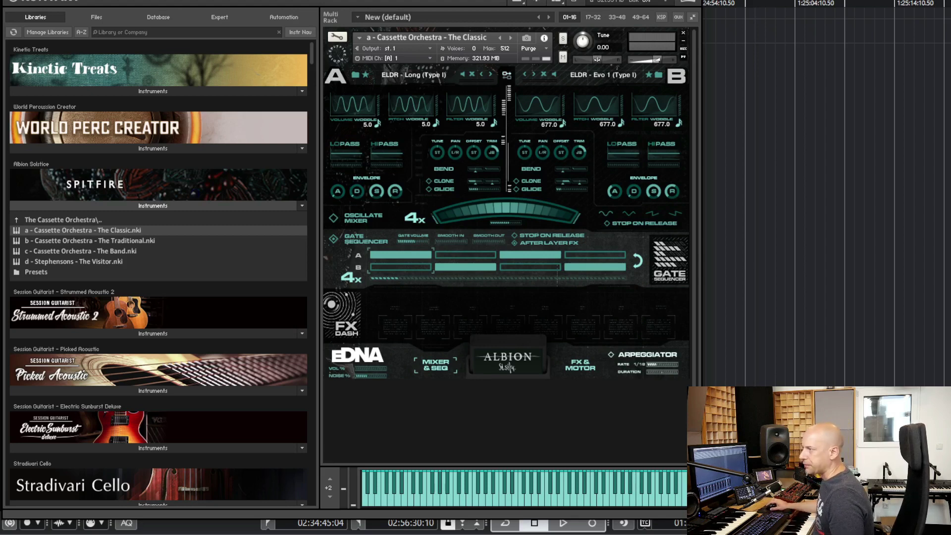
Step: Load ELDR - Brushed (LO IPS) into layer A and BASS - Staccato (RE301) into layer B, and close the sound browser
{"action": "left_click", "coordinate": [416, 75]}
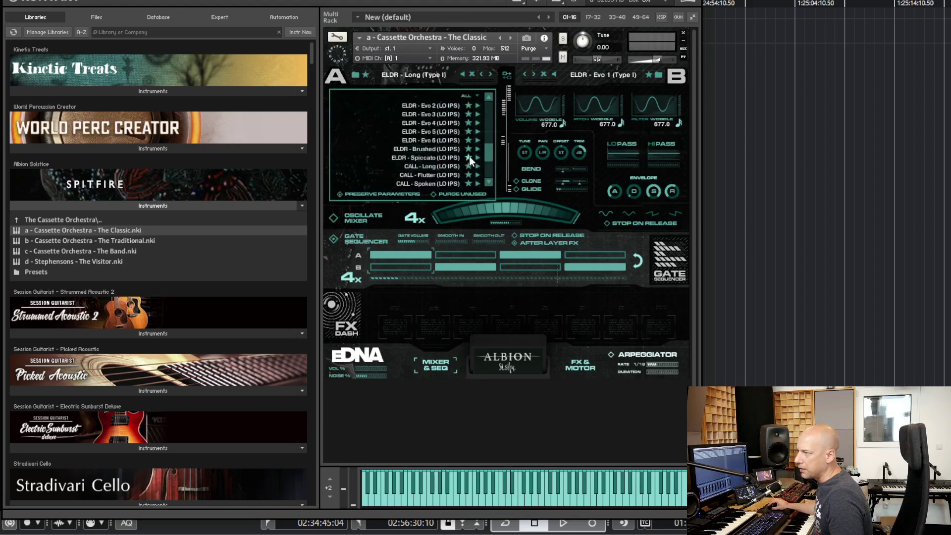
{"action": "left_click", "coordinate": [444, 148]}
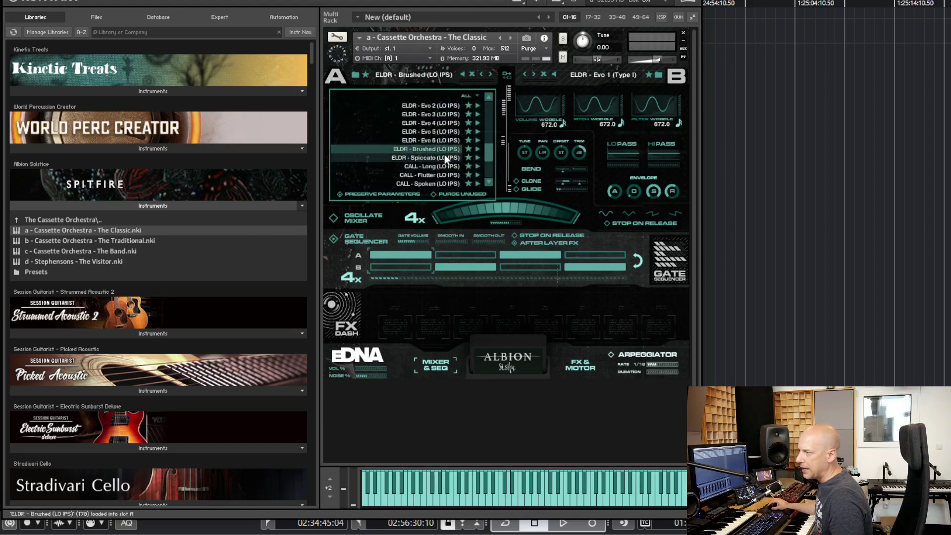
{"action": "left_click", "coordinate": [656, 79]}
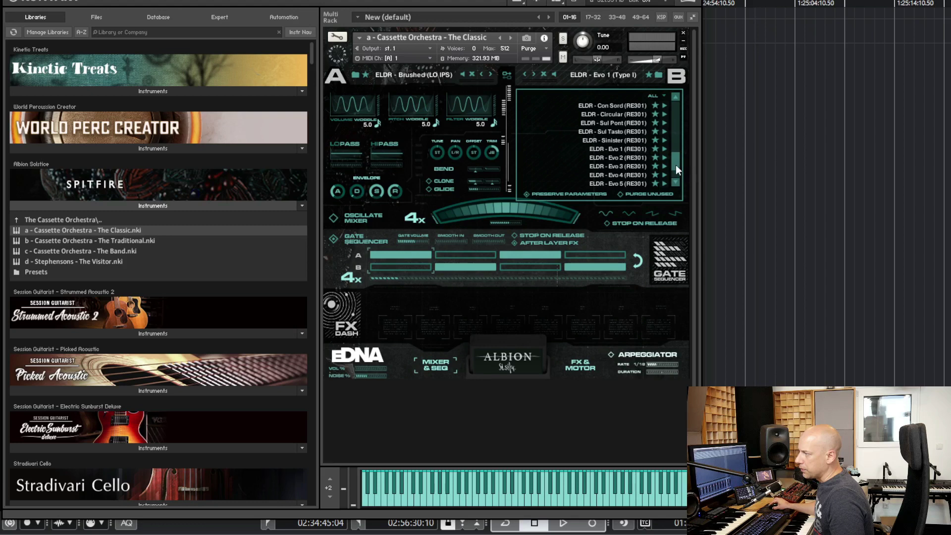
{"action": "left_click_drag", "start_coordinate": [675, 164], "coordinate": [675, 173]}
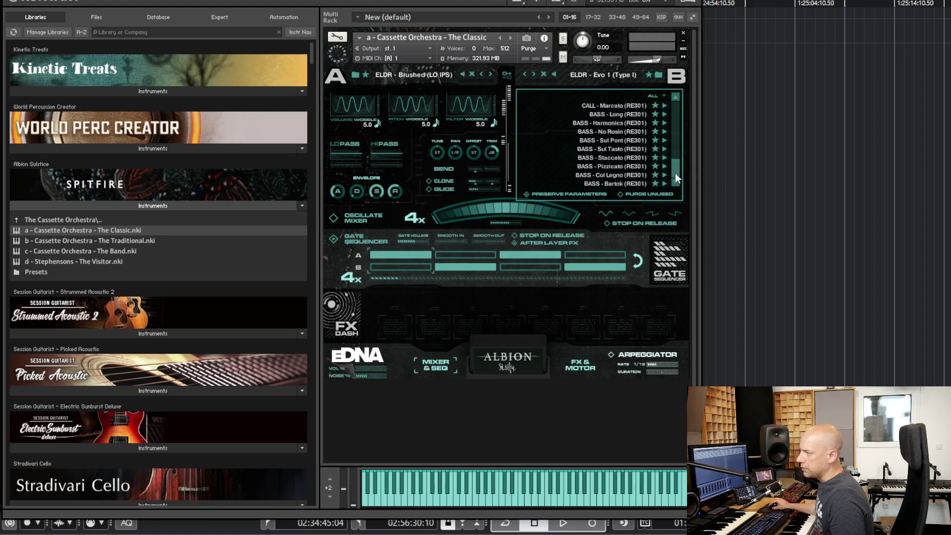
{"action": "left_click", "coordinate": [611, 159]}
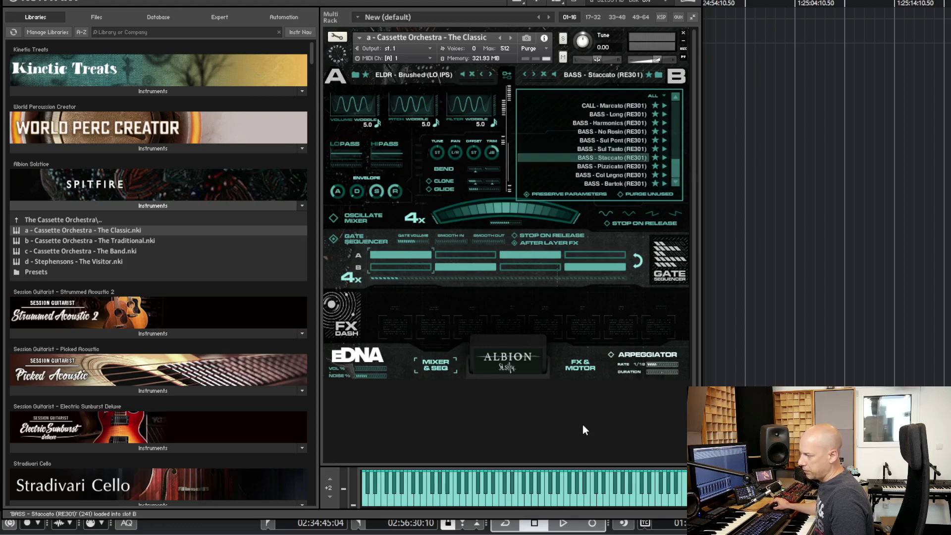
{"action": "left_click", "coordinate": [658, 74]}
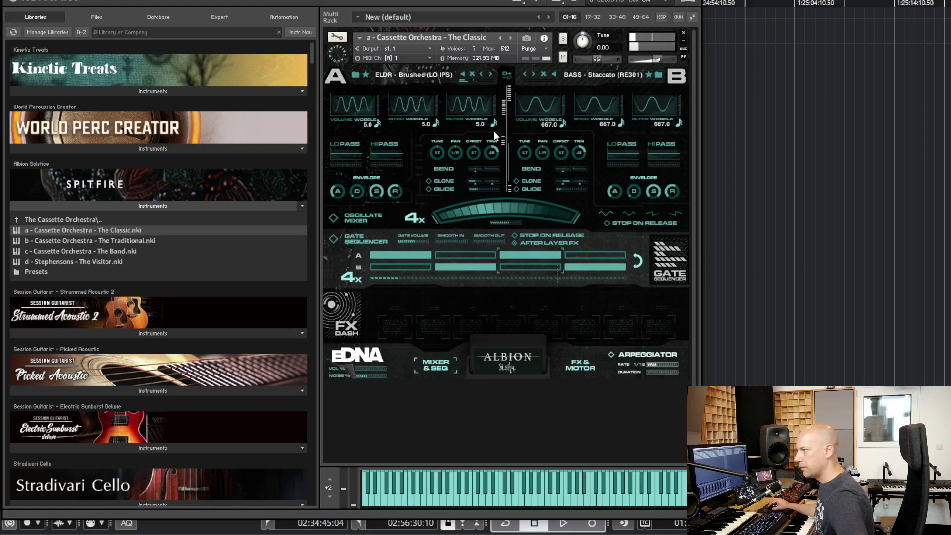
Step: Try layer A's Clone offset at 2 ST and 12 ST, and lower it again
{"action": "mouse_move", "coordinate": [439, 155]}
{"action": "left_click_drag", "start_coordinate": [444, 150], "coordinate": [433, 157]}
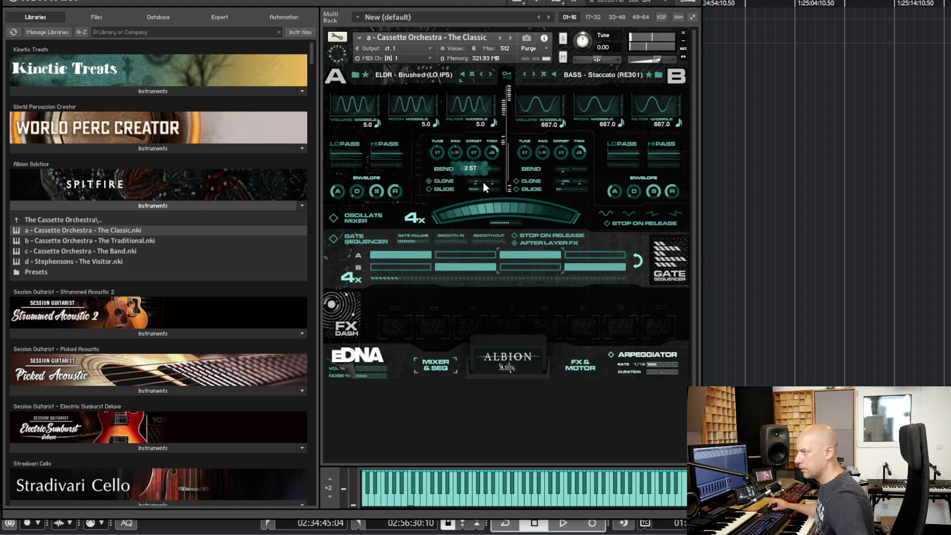
{"action": "left_click_drag", "start_coordinate": [483, 182], "coordinate": [489, 180]}
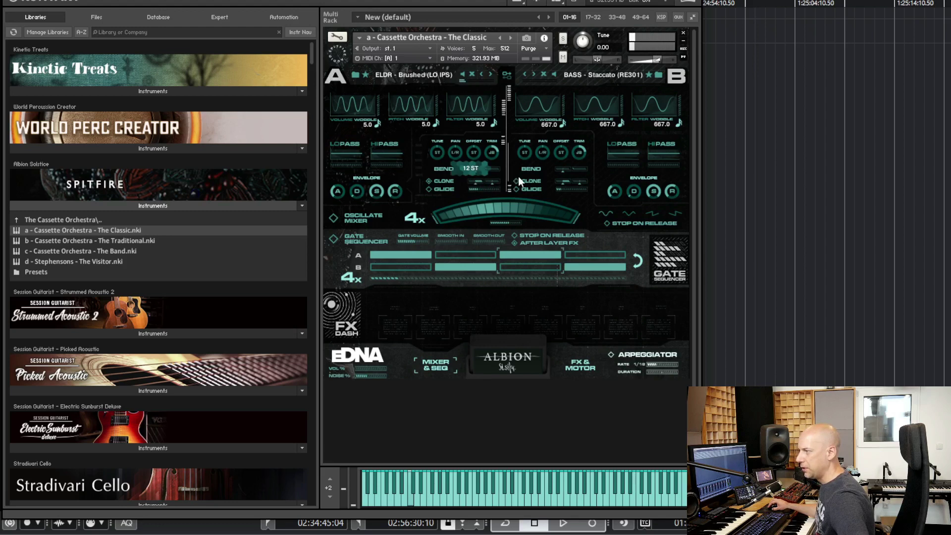
{"action": "left_click_drag", "start_coordinate": [492, 181], "coordinate": [460, 184]}
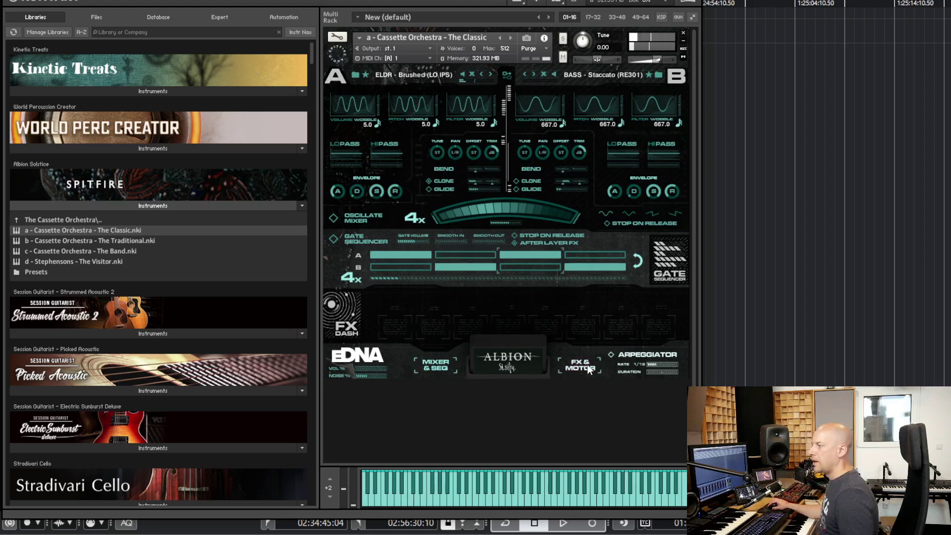
Step: Review the Bay A, Bay B, MotorFX and Master FX racks, and return to the mixer and sequencer page
{"action": "left_click", "coordinate": [577, 371]}
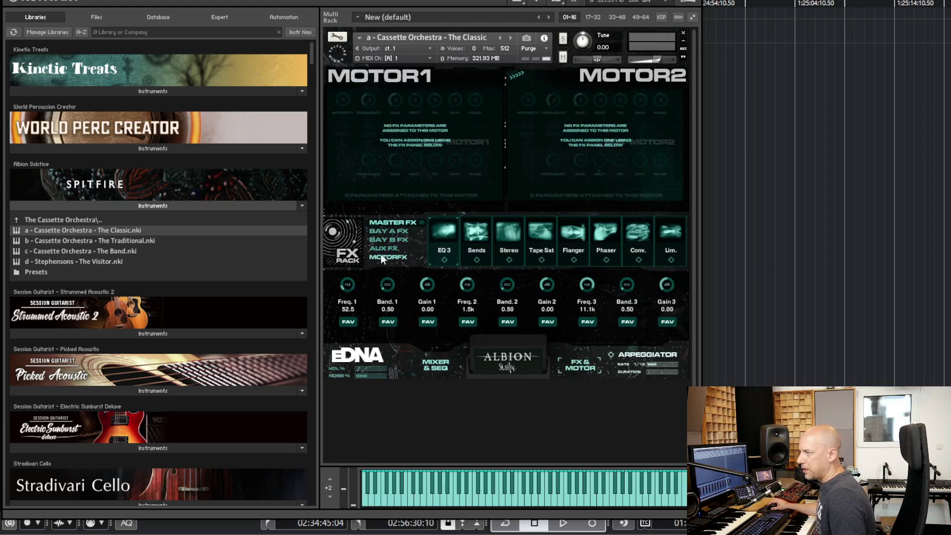
{"action": "left_click", "coordinate": [391, 232]}
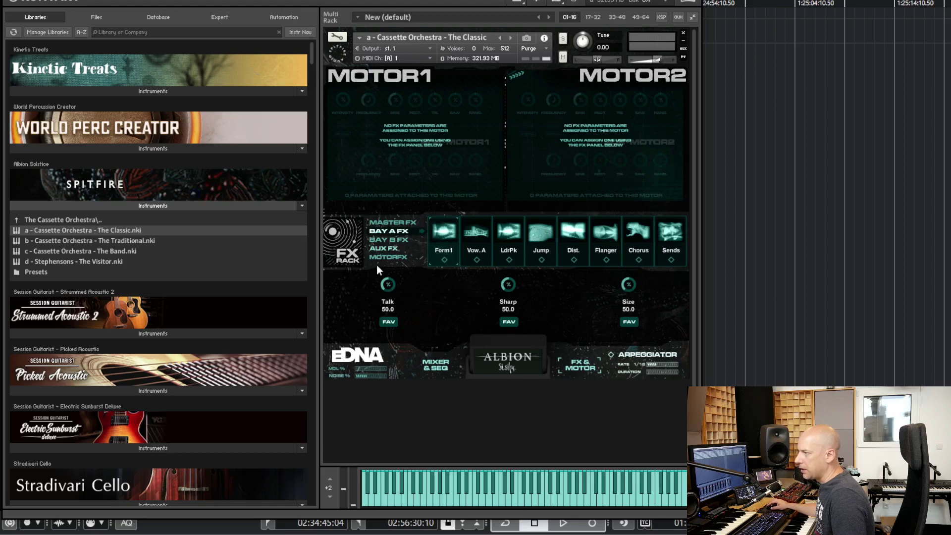
{"action": "left_click", "coordinate": [396, 240]}
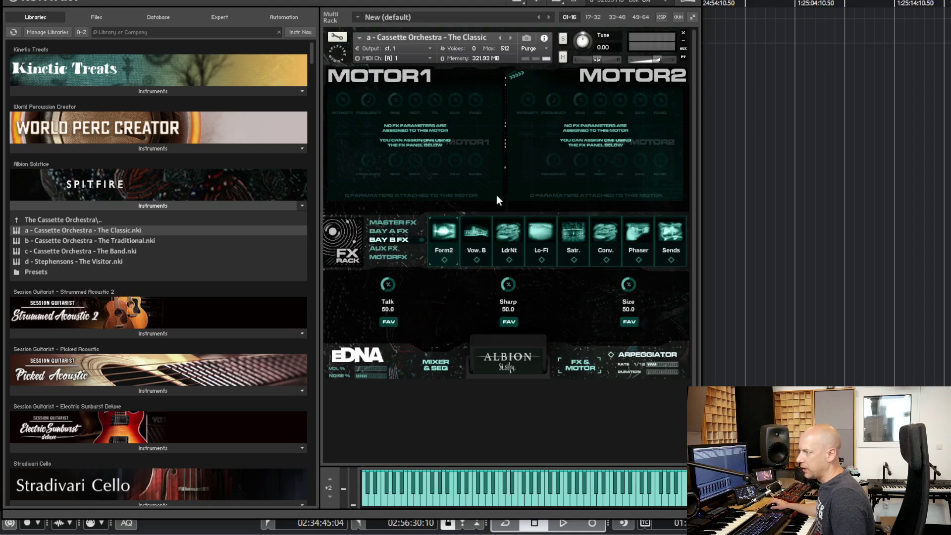
{"action": "left_click", "coordinate": [389, 259]}
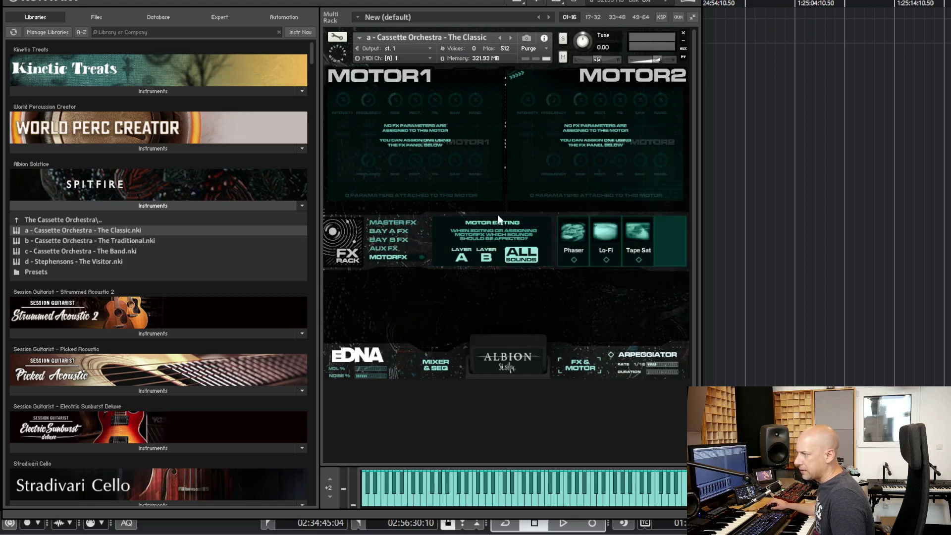
{"action": "left_click", "coordinate": [389, 224]}
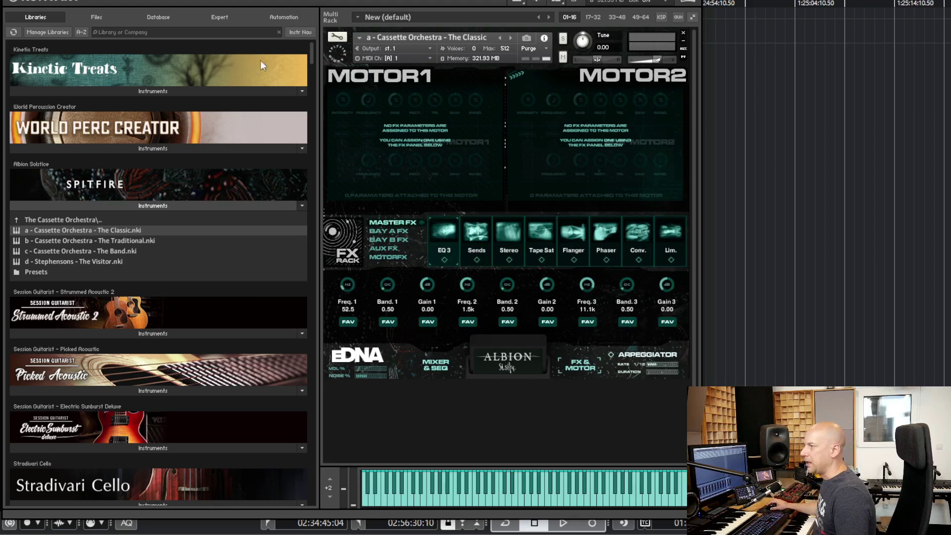
{"action": "left_click", "coordinate": [387, 258]}
{"action": "left_click", "coordinate": [435, 372]}
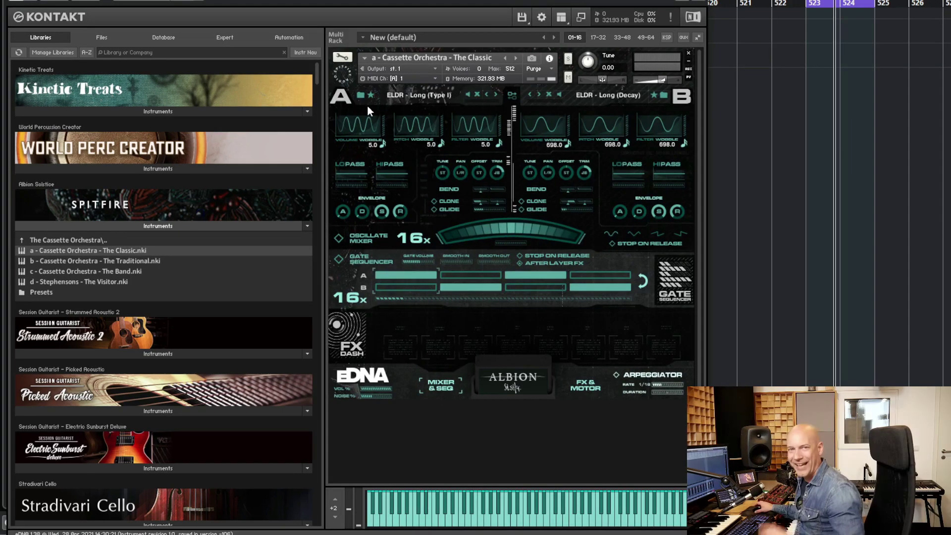
Step: Browse layer A's sound list through the Hysteresis, Descent and LO IPS variants, and return to ELDR - Long (Type I)
{"action": "left_click", "coordinate": [355, 74]}
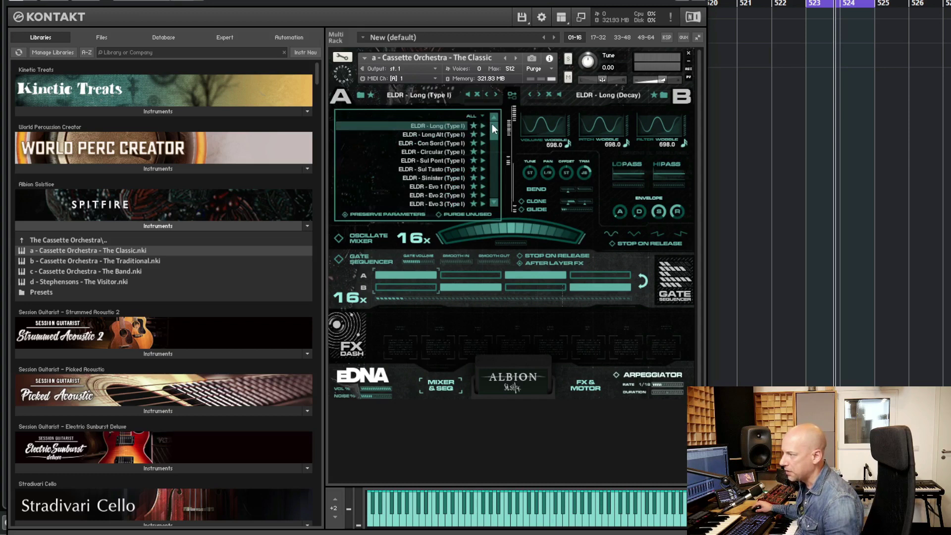
{"action": "left_click_drag", "start_coordinate": [496, 127], "coordinate": [488, 137]}
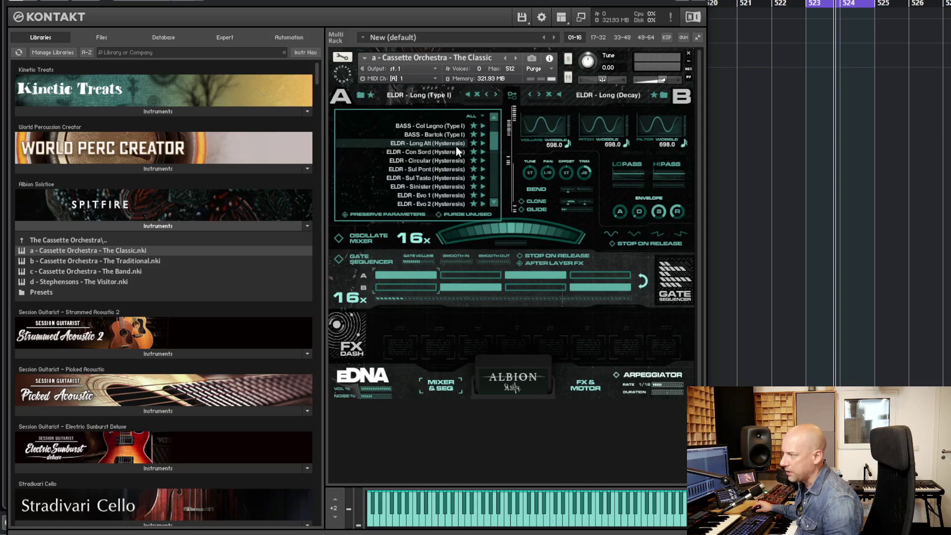
{"action": "left_click_drag", "start_coordinate": [489, 128], "coordinate": [485, 147]}
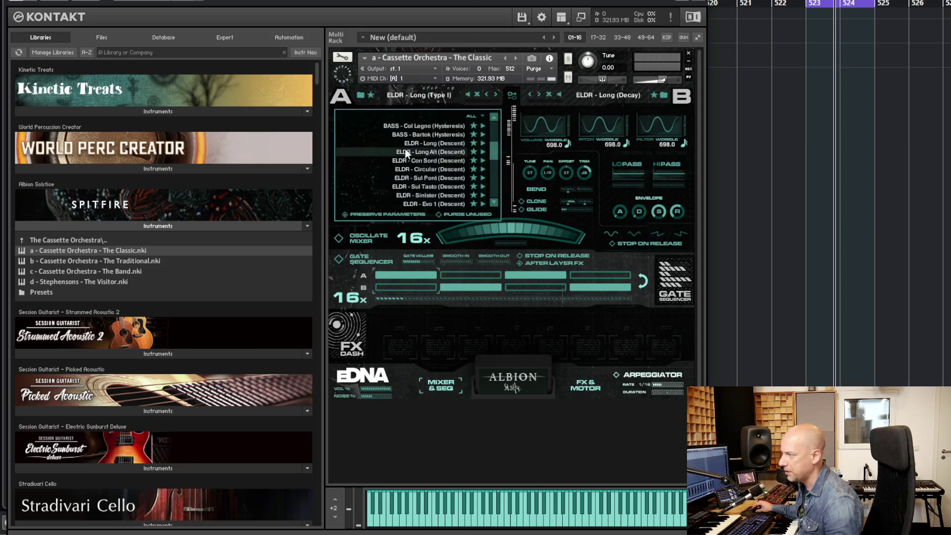
{"action": "left_click_drag", "start_coordinate": [489, 152], "coordinate": [474, 173]}
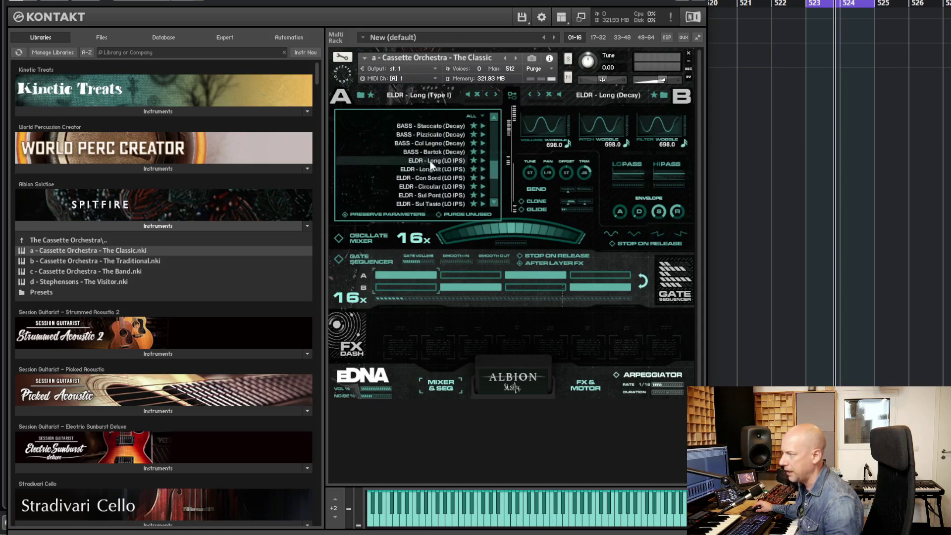
{"action": "left_click_drag", "start_coordinate": [495, 165], "coordinate": [502, 132]}
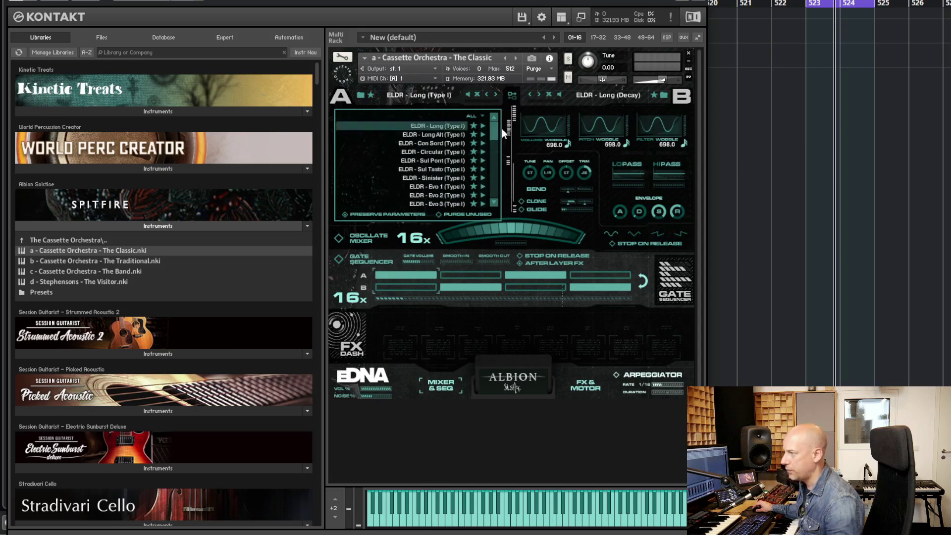
{"action": "left_click", "coordinate": [446, 126]}
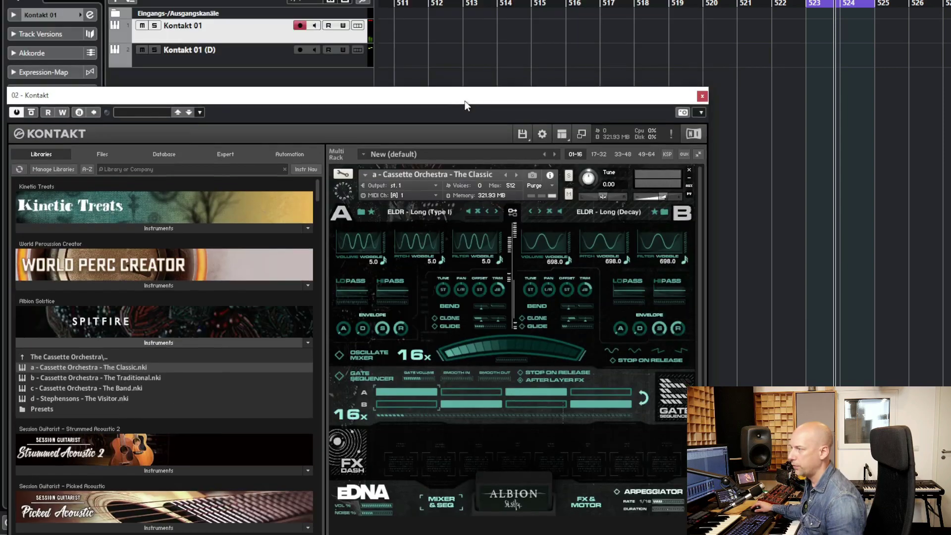
Step: Reposition the Kontakt window and load ELDR - Long Alt (Type I) into layer A
{"action": "left_click_drag", "start_coordinate": [316, 95], "coordinate": [308, 0]}
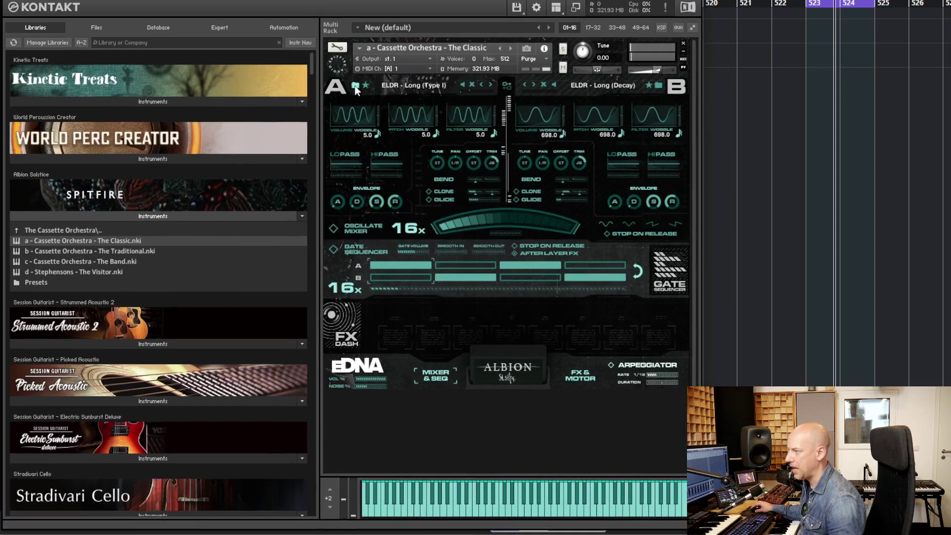
{"action": "left_click", "coordinate": [406, 85]}
{"action": "scroll", "coordinate": [485, 123], "scroll_direction": "down", "scroll_amount": 8}
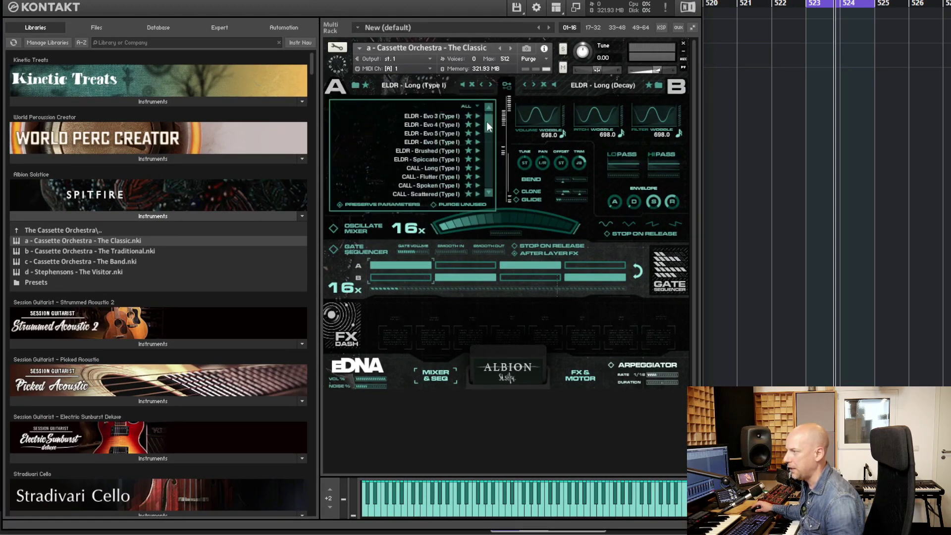
{"action": "scroll", "coordinate": [480, 126], "scroll_direction": "down", "scroll_amount": 7}
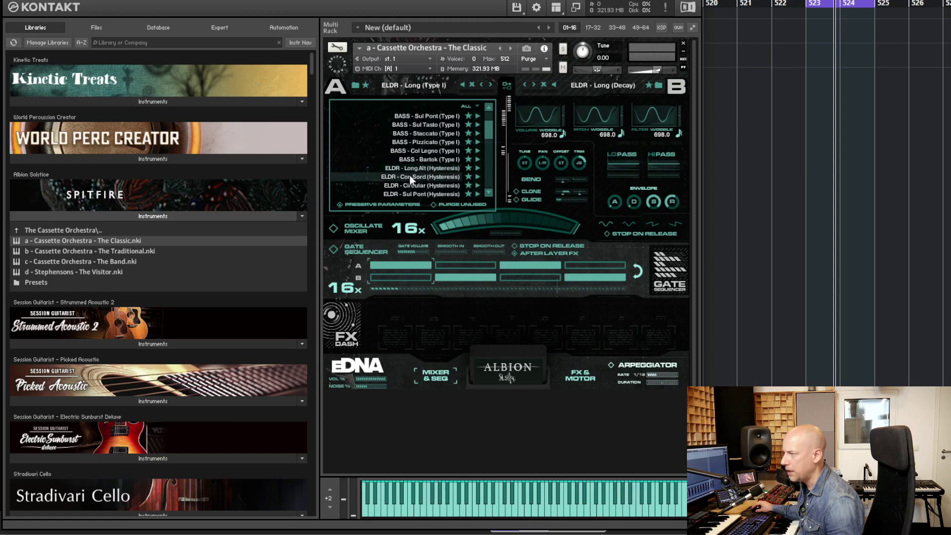
{"action": "left_click_drag", "start_coordinate": [488, 134], "coordinate": [493, 114]}
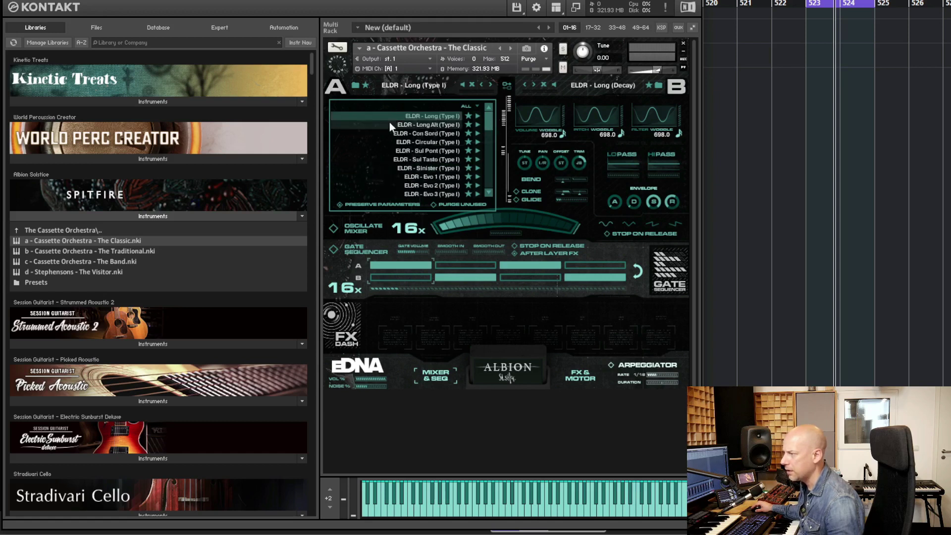
{"action": "left_click", "coordinate": [441, 124]}
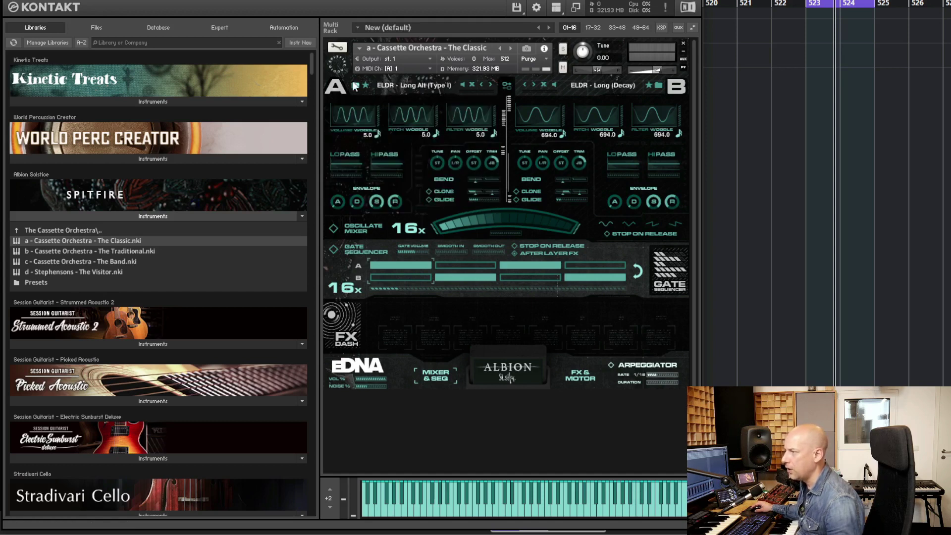
Step: Load ELDR - Long Alt (Hysteresis) into layer A
{"action": "left_click", "coordinate": [403, 85]}
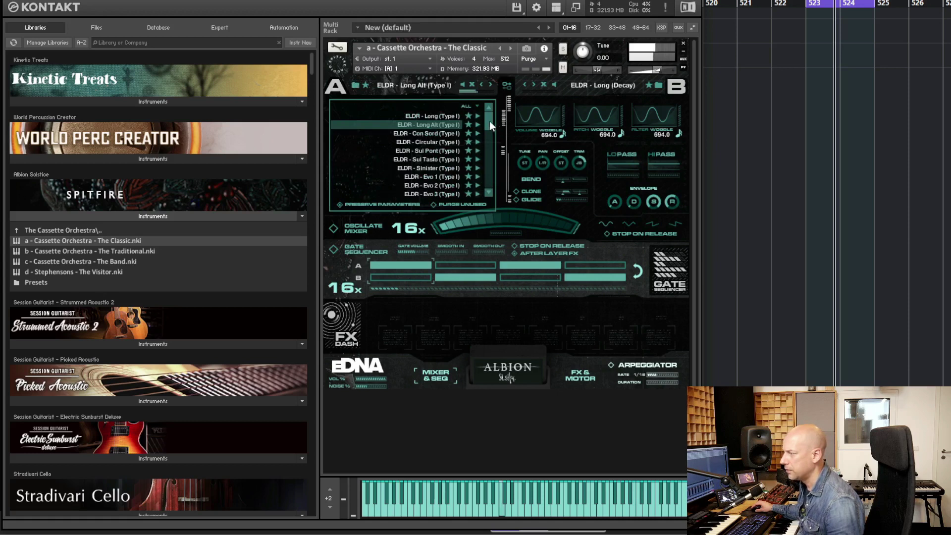
{"action": "scroll", "coordinate": [488, 123], "scroll_direction": "down", "scroll_amount": 5}
{"action": "scroll", "coordinate": [486, 128], "scroll_direction": "down", "scroll_amount": 8}
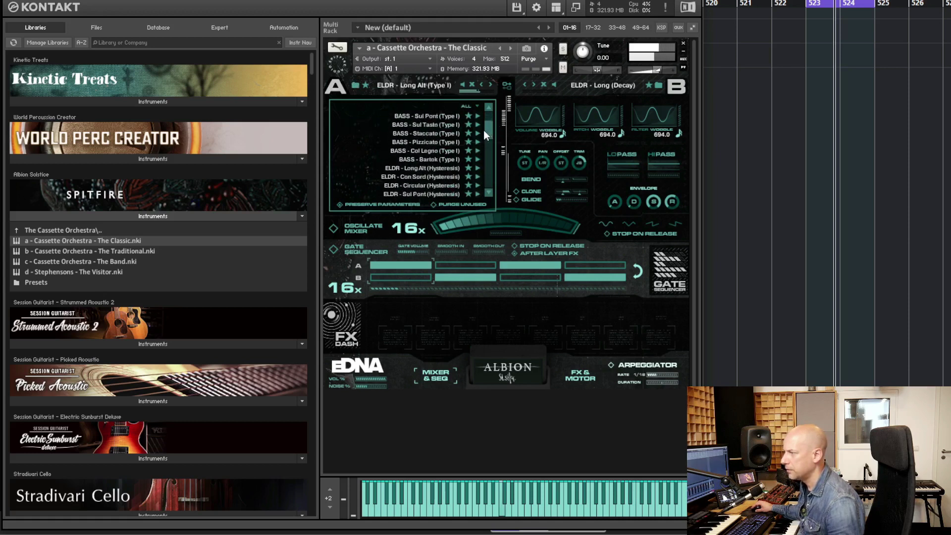
{"action": "scroll", "coordinate": [485, 131], "scroll_direction": "up", "scroll_amount": 4}
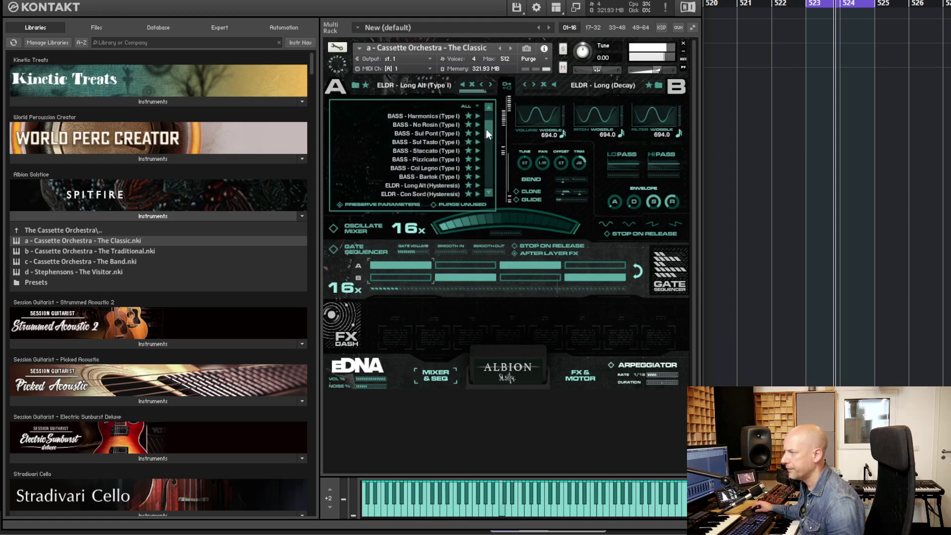
{"action": "scroll", "coordinate": [485, 130], "scroll_direction": "down", "scroll_amount": 4}
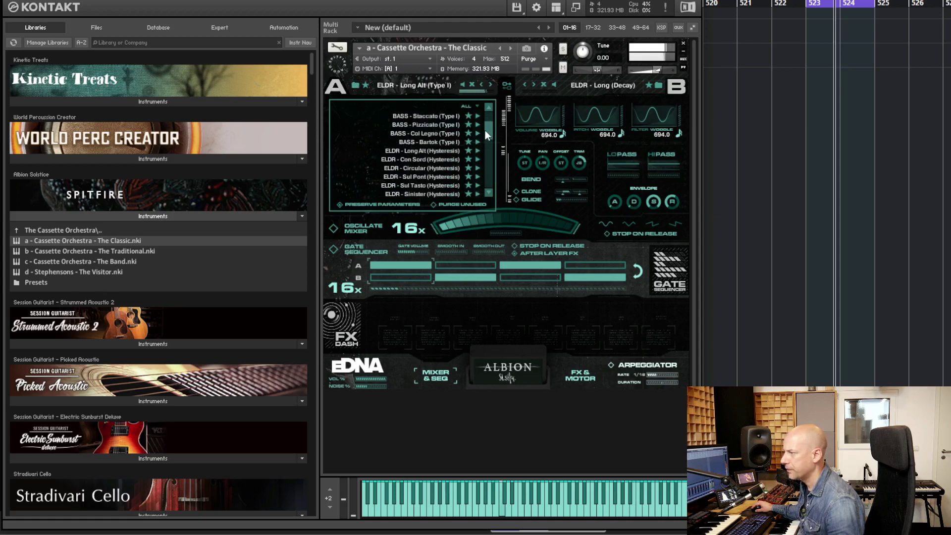
{"action": "left_click", "coordinate": [435, 153]}
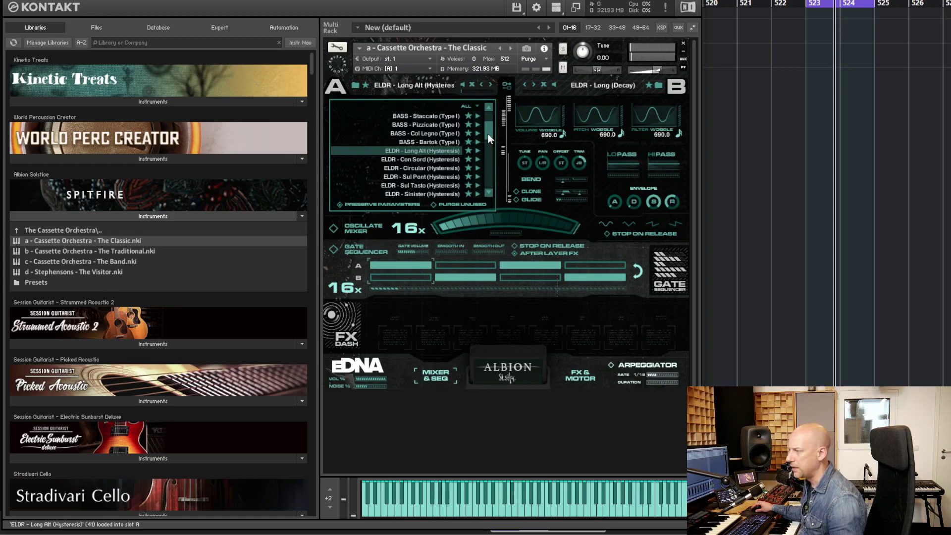
Step: Load the ELDR - Long Alt (Descent) sound into layer A
{"action": "scroll", "coordinate": [488, 132], "scroll_direction": "down", "scroll_amount": 5}
{"action": "scroll", "coordinate": [477, 144], "scroll_direction": "down", "scroll_amount": 2}
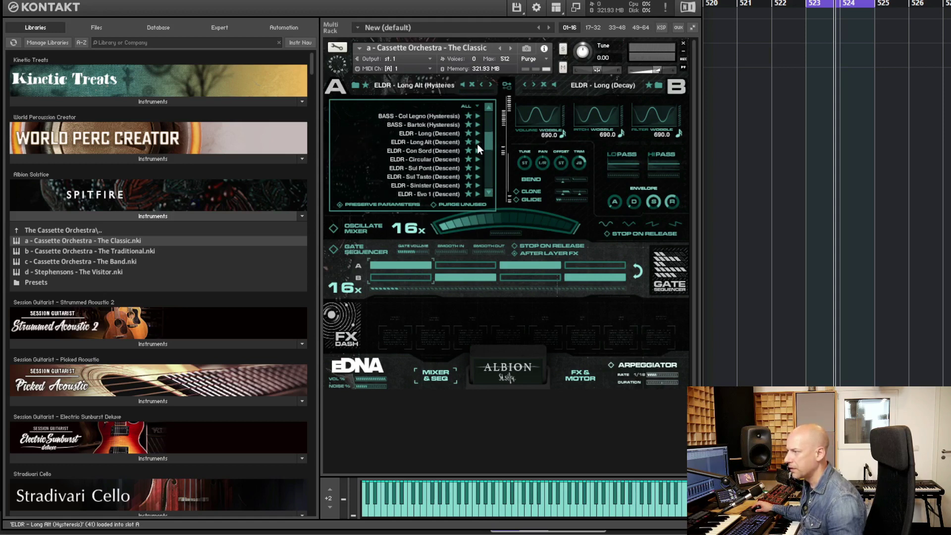
{"action": "left_click", "coordinate": [445, 143]}
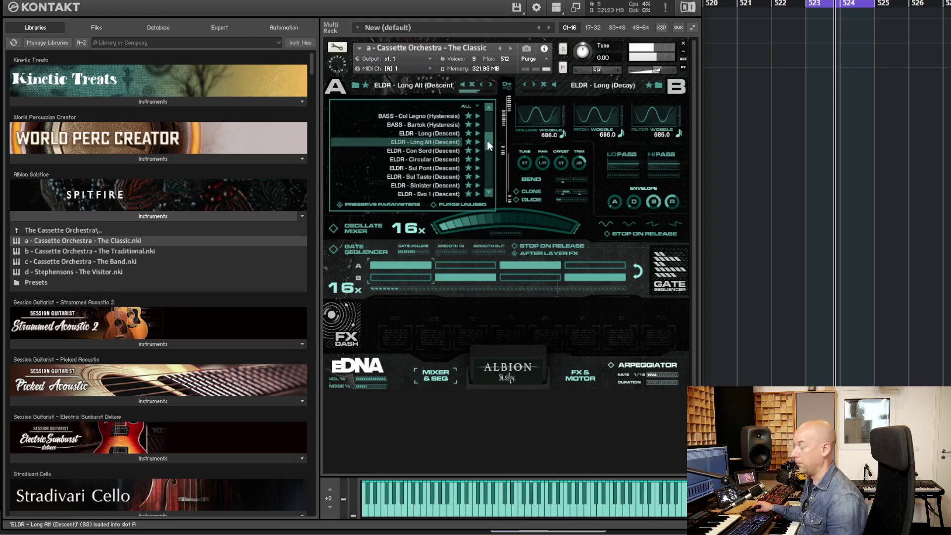
Step: Load the ELDR - Long Alt (Decay) sound into layer A
{"action": "left_click_drag", "start_coordinate": [486, 143], "coordinate": [476, 153]}
{"action": "scroll", "coordinate": [479, 153], "scroll_direction": "up", "scroll_amount": 3}
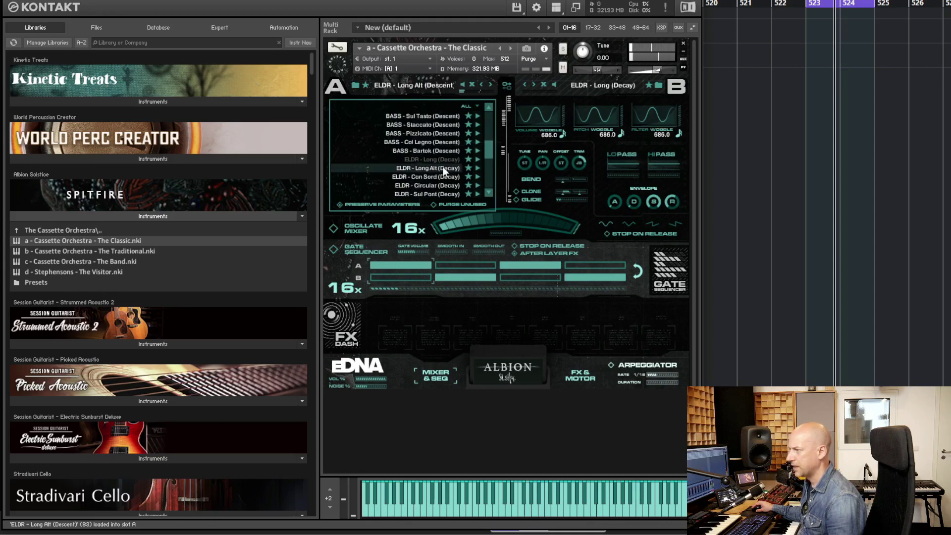
{"action": "left_click", "coordinate": [442, 168]}
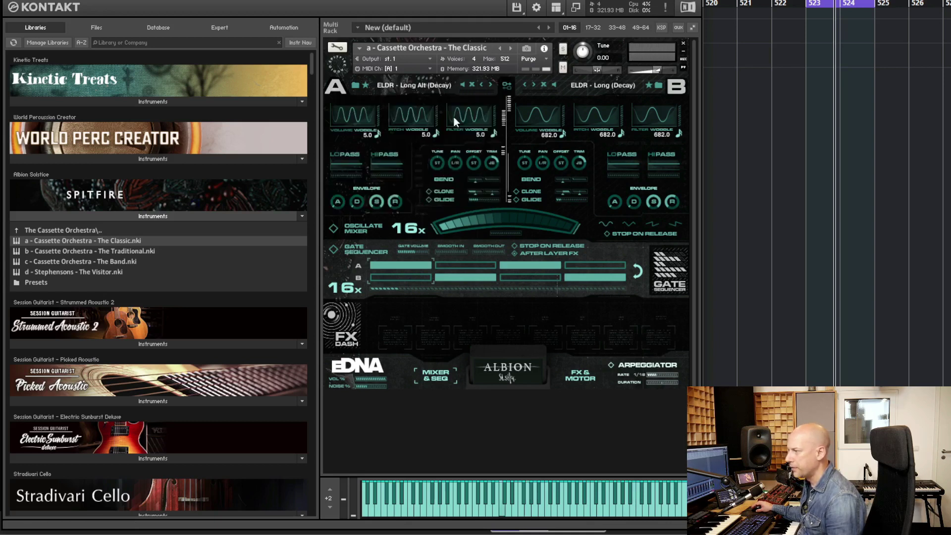
Step: Load ELDR - Long (LO IPS) into layer A and lower the instrument's output volume to about -6.4 dB
{"action": "left_click", "coordinate": [355, 86]}
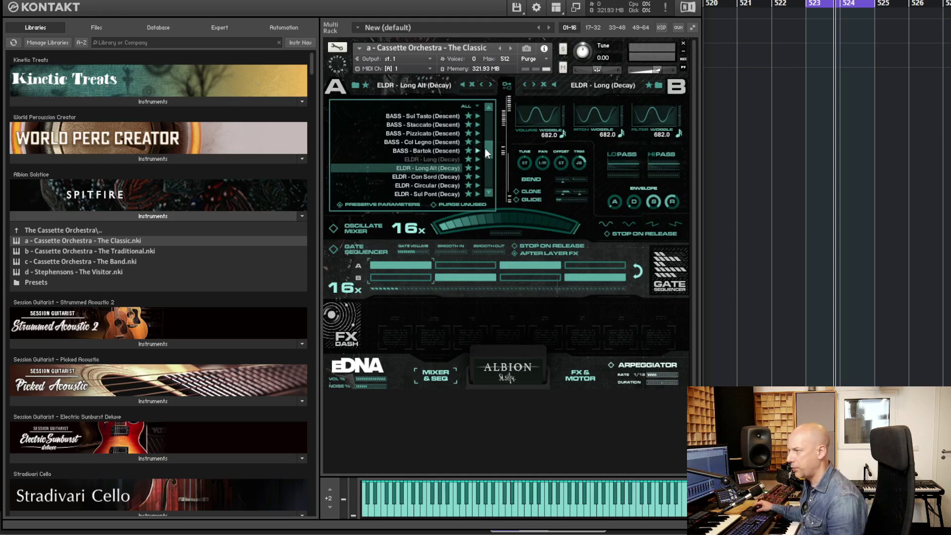
{"action": "scroll", "coordinate": [489, 148], "scroll_direction": "down", "scroll_amount": 5}
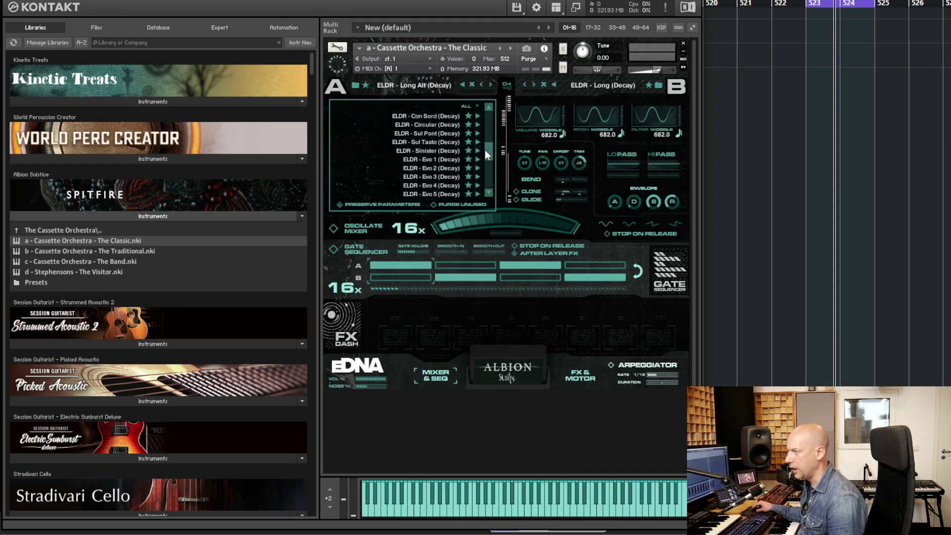
{"action": "scroll", "coordinate": [479, 157], "scroll_direction": "down", "scroll_amount": 10}
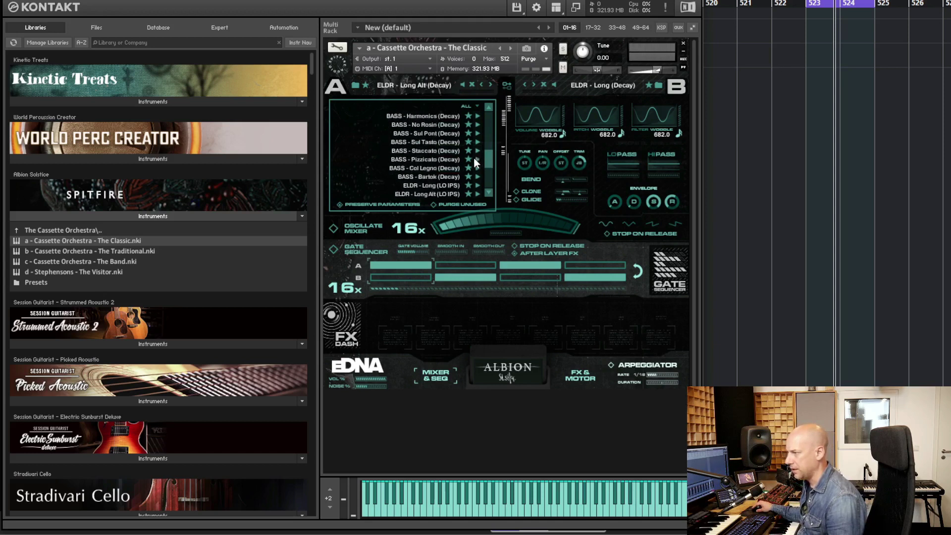
{"action": "scroll", "coordinate": [477, 162], "scroll_direction": "up", "scroll_amount": 3}
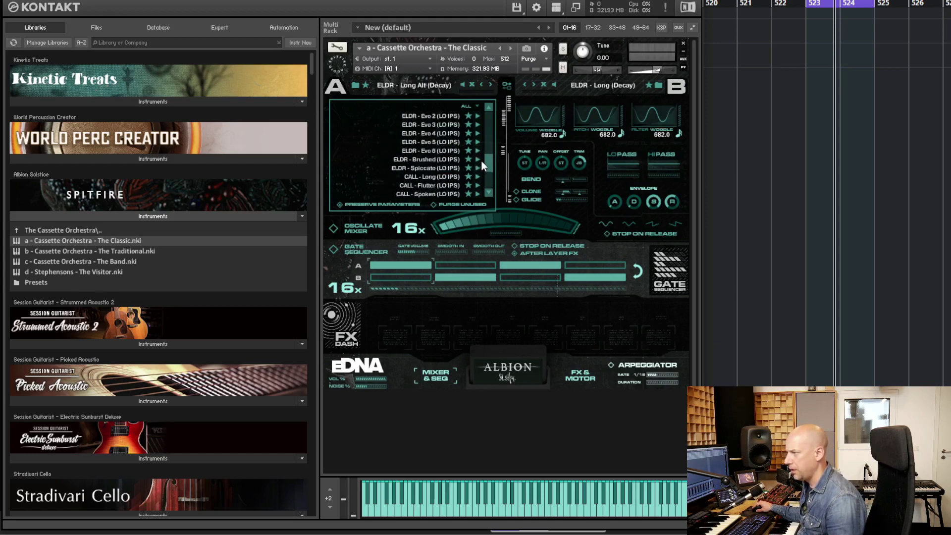
{"action": "scroll", "coordinate": [487, 159], "scroll_direction": "up", "scroll_amount": 4}
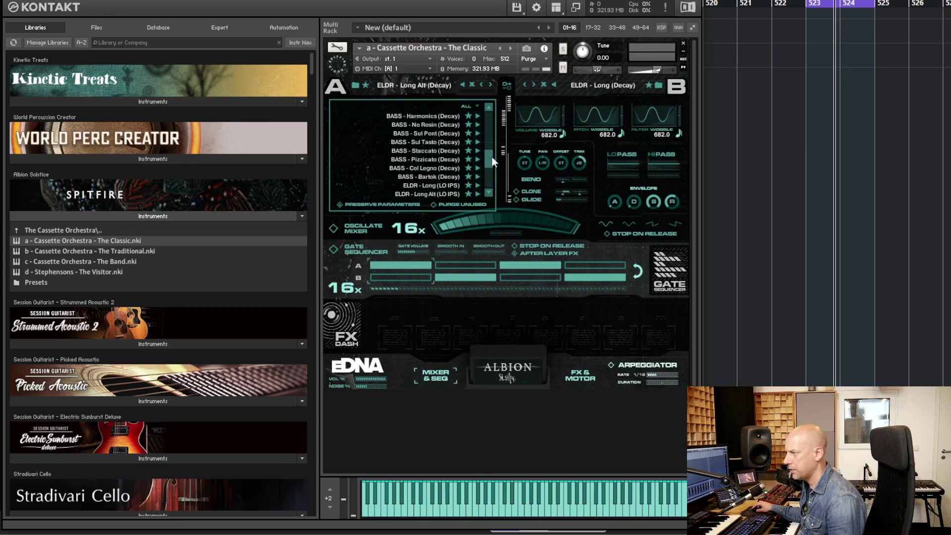
{"action": "left_click", "coordinate": [437, 150]}
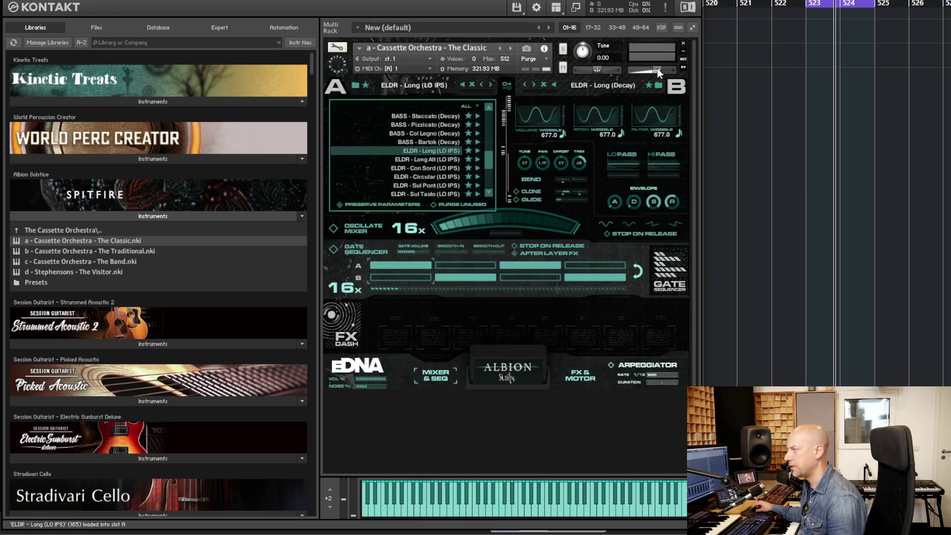
{"action": "left_click_drag", "start_coordinate": [658, 68], "coordinate": [654, 69]}
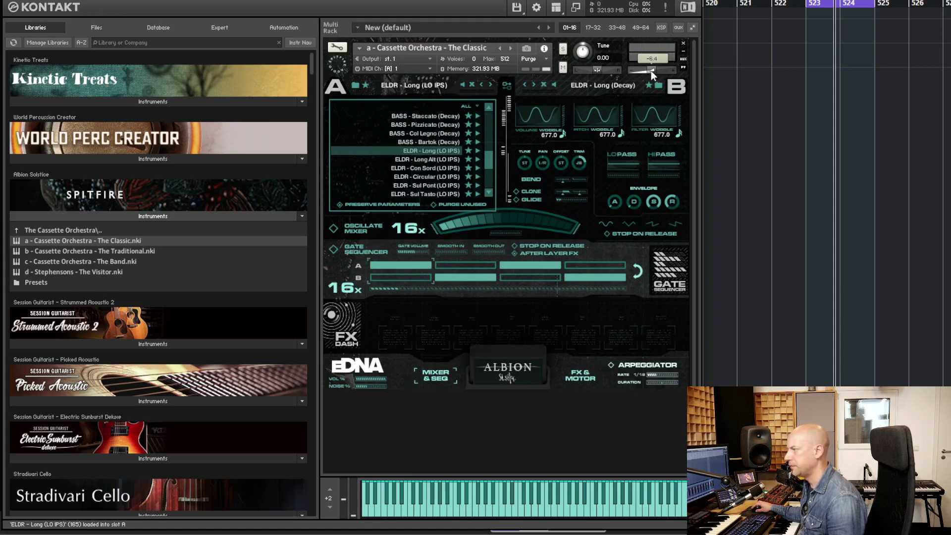
{"action": "left_click_drag", "start_coordinate": [650, 71], "coordinate": [649, 71]}
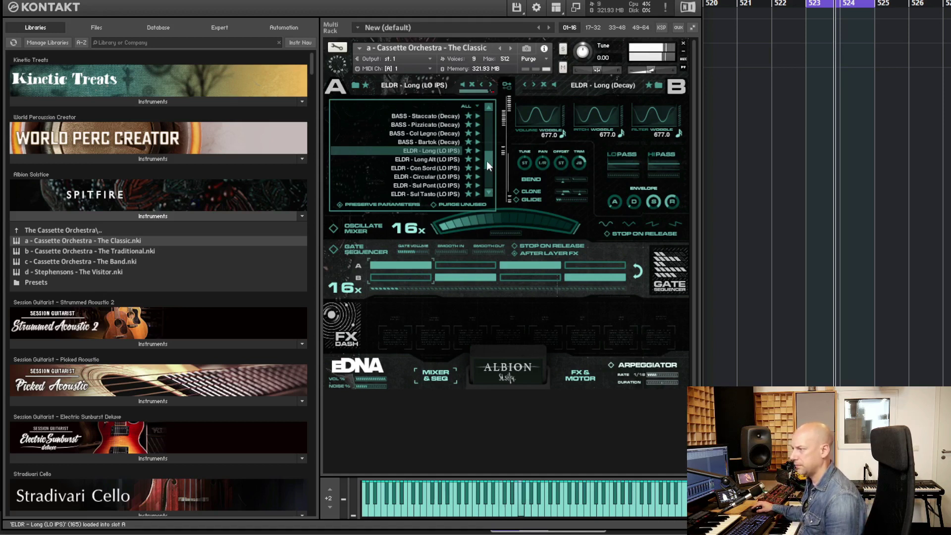
Step: Load the ELDR - Long (RE301) sound into layer A
{"action": "scroll", "coordinate": [485, 161], "scroll_direction": "down", "scroll_amount": 3}
{"action": "scroll", "coordinate": [482, 165], "scroll_direction": "down", "scroll_amount": 4}
{"action": "scroll", "coordinate": [476, 168], "scroll_direction": "down", "scroll_amount": 3}
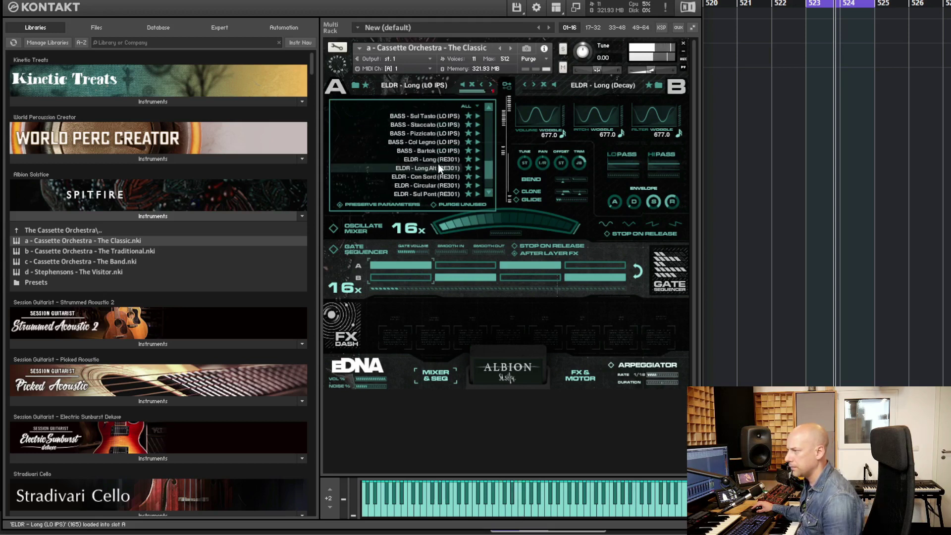
{"action": "left_click", "coordinate": [441, 161]}
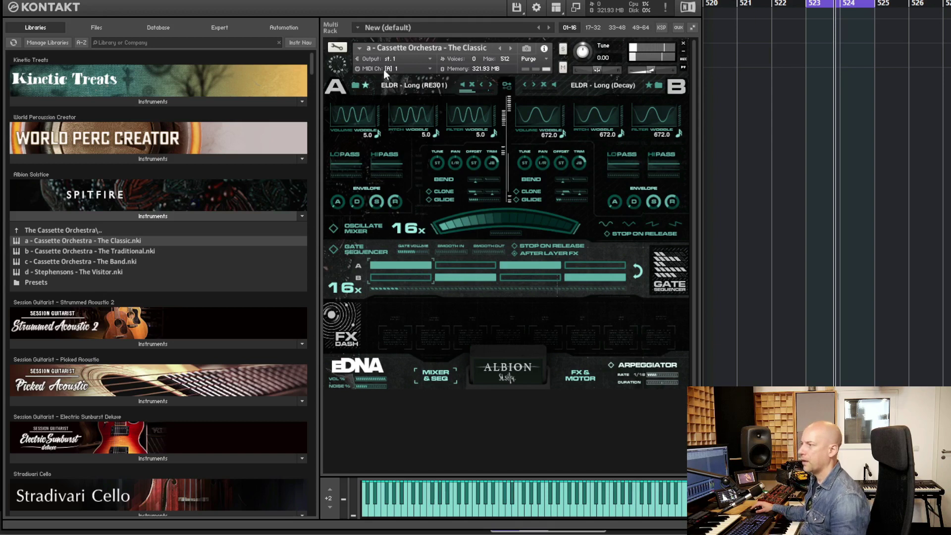
Step: Load the ELDR - Long Alt (Type I) sound into layer A
{"action": "left_click", "coordinate": [355, 85]}
{"action": "left_click_drag", "start_coordinate": [488, 165], "coordinate": [494, 111]}
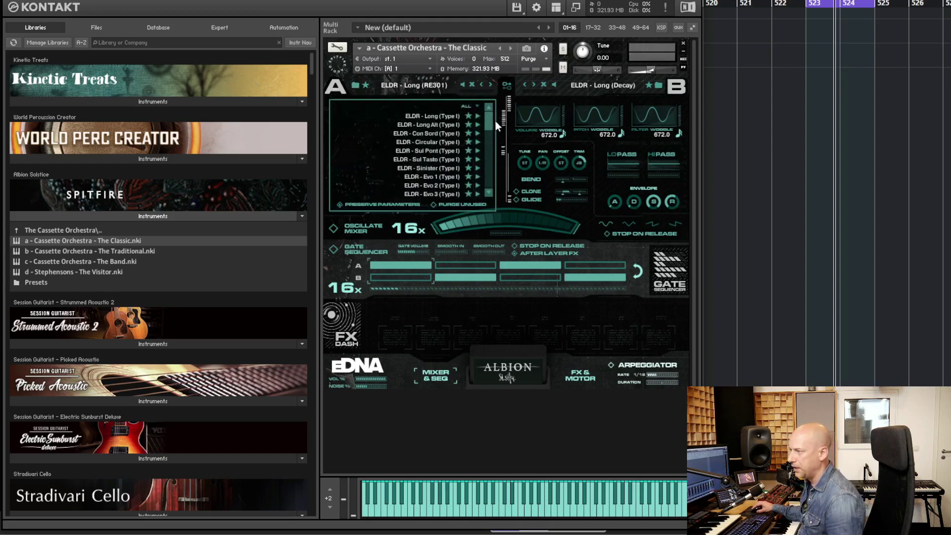
{"action": "left_click", "coordinate": [450, 127]}
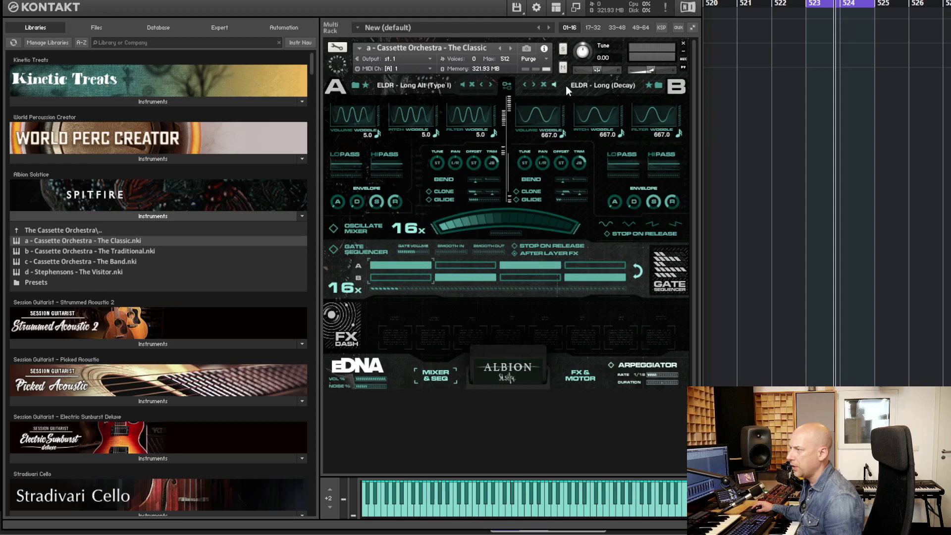
Step: Load the ELDR - Long Alt (Hysteresis) sound into layer B
{"action": "left_click", "coordinate": [655, 86]}
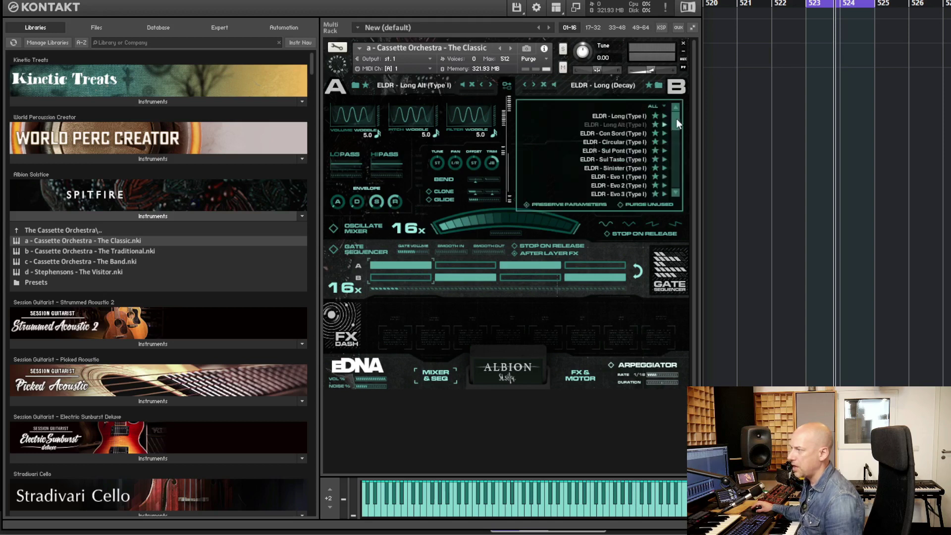
{"action": "left_click_drag", "start_coordinate": [676, 115], "coordinate": [674, 125]}
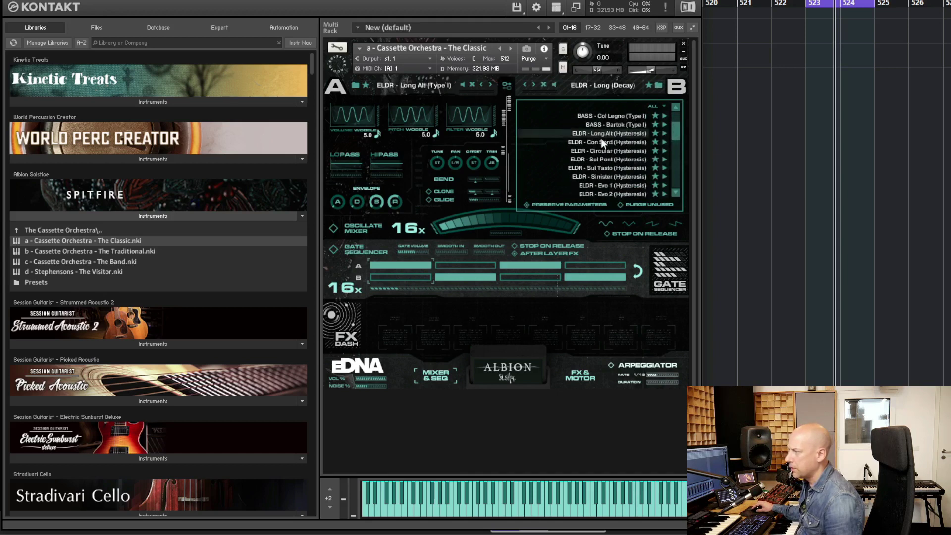
{"action": "left_click", "coordinate": [638, 133]}
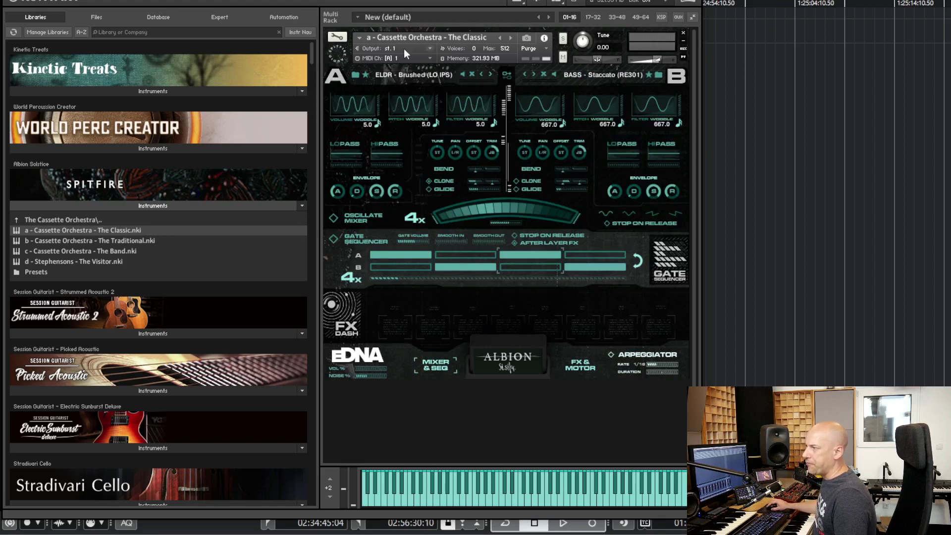
Step: Replace the loaded Classic instrument with b - Cassette Orchestra - The Traditional and look at its layer A sound list
{"action": "left_click", "coordinate": [76, 239]}
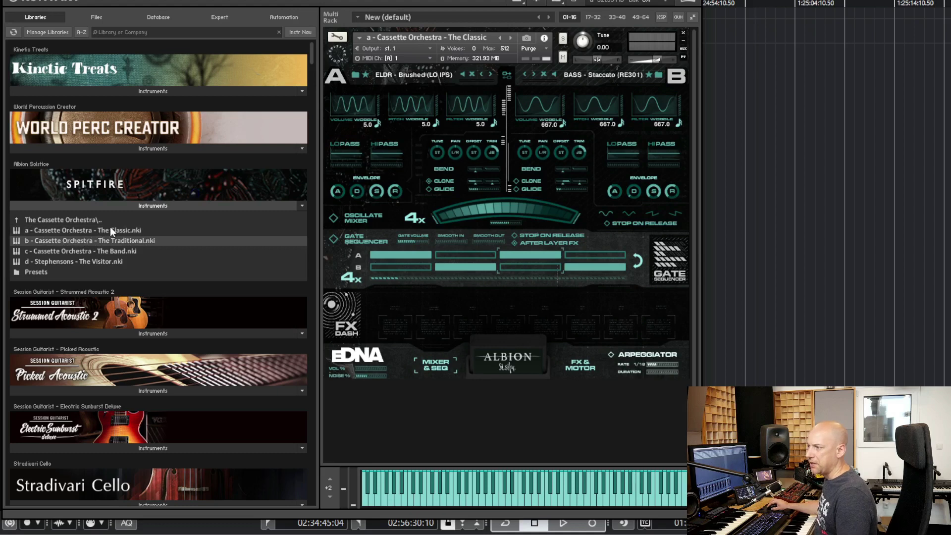
{"action": "left_click_drag", "start_coordinate": [102, 241], "coordinate": [594, 126]}
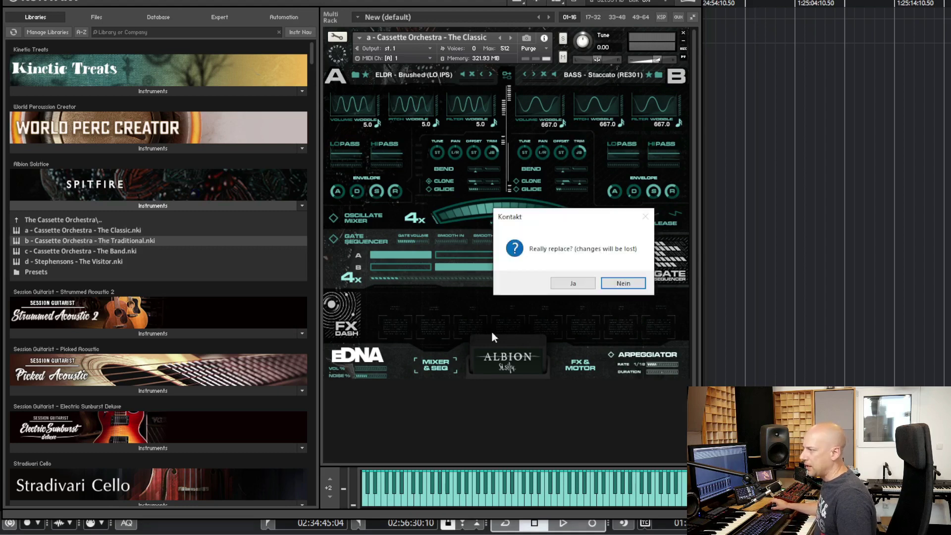
{"action": "left_click", "coordinate": [574, 283]}
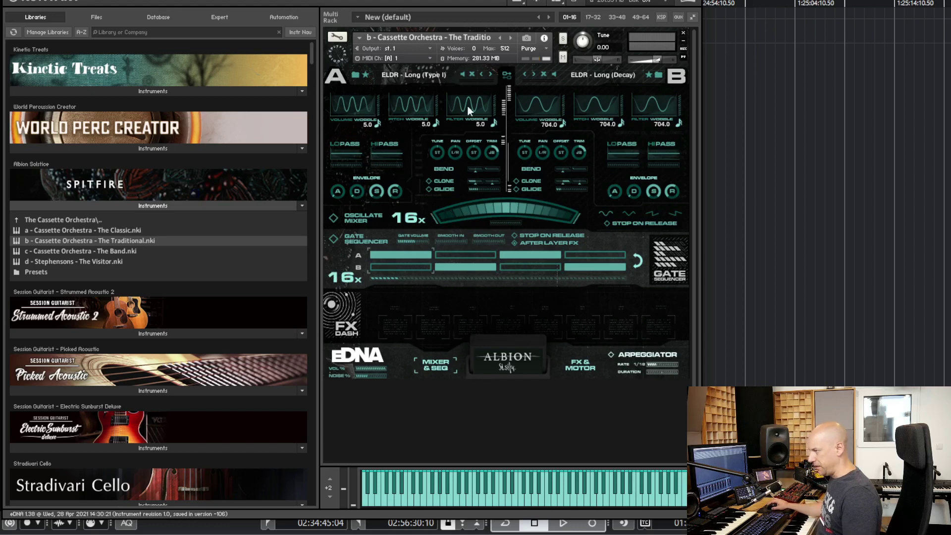
{"action": "left_click", "coordinate": [355, 75]}
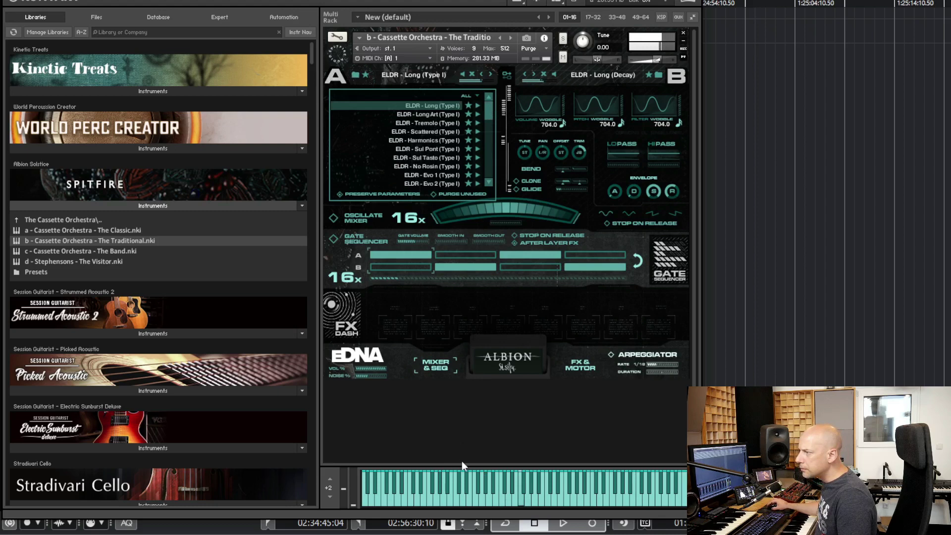
{"action": "left_click", "coordinate": [358, 76]}
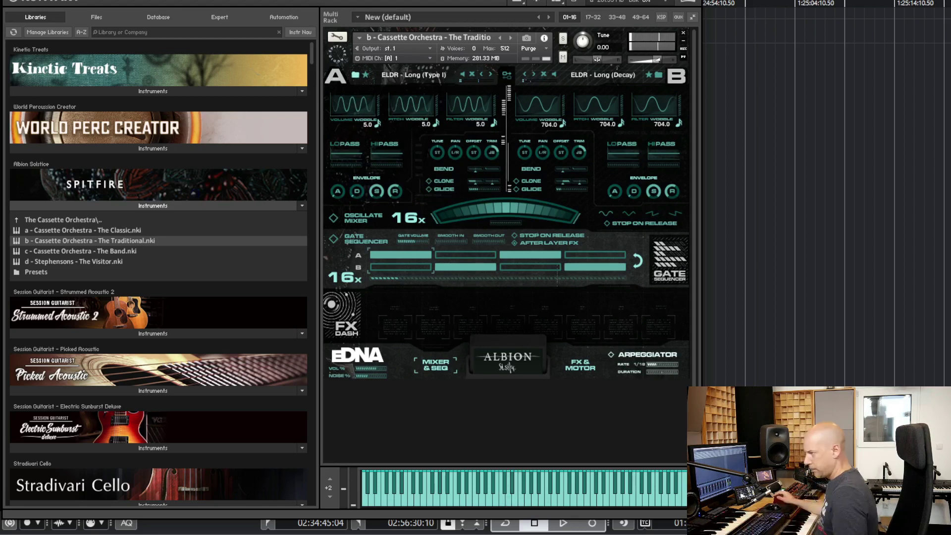
Step: Add a - Cassette Orchestra - The Classic below The Traditional and show the layer A sound lists of both instruments
{"action": "left_click_drag", "start_coordinate": [120, 231], "coordinate": [548, 409]}
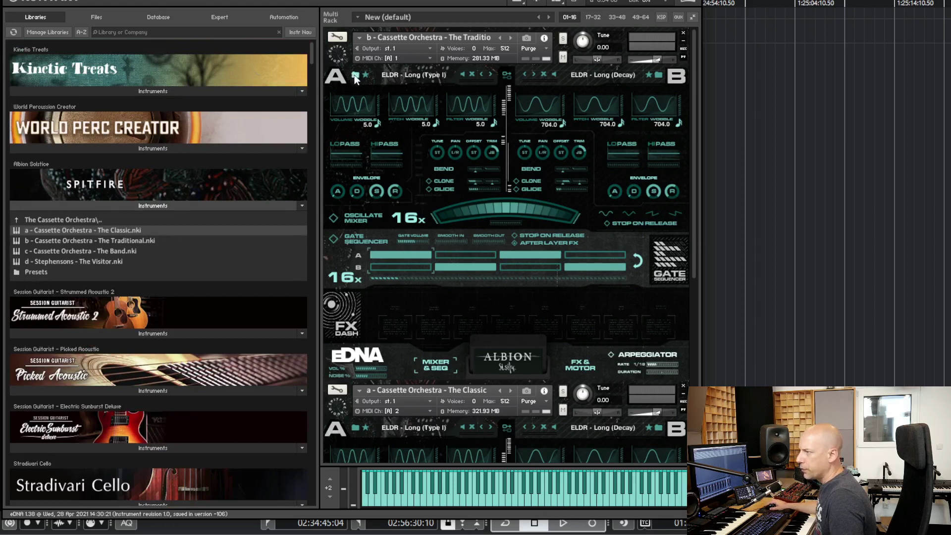
{"action": "left_click", "coordinate": [355, 75]}
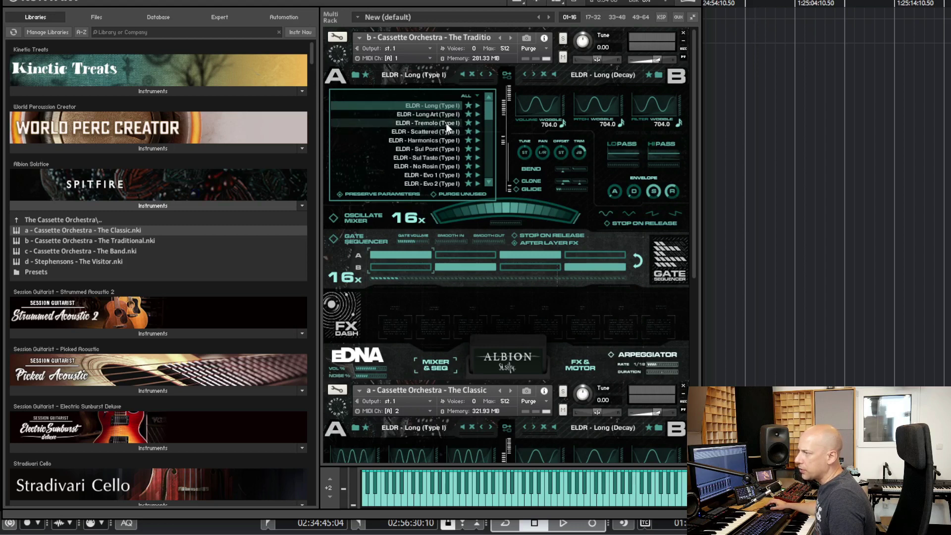
{"action": "left_click_drag", "start_coordinate": [691, 236], "coordinate": [685, 327]}
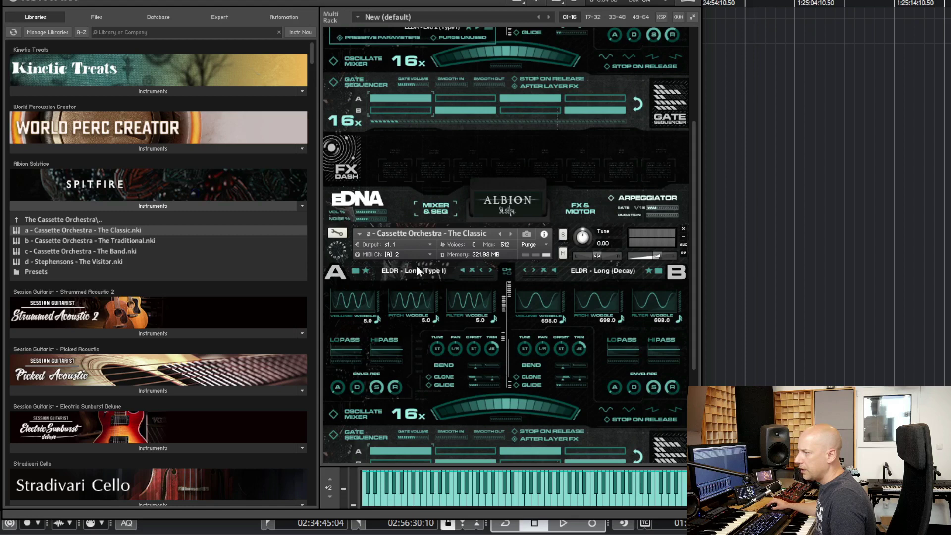
{"action": "left_click", "coordinate": [357, 269]}
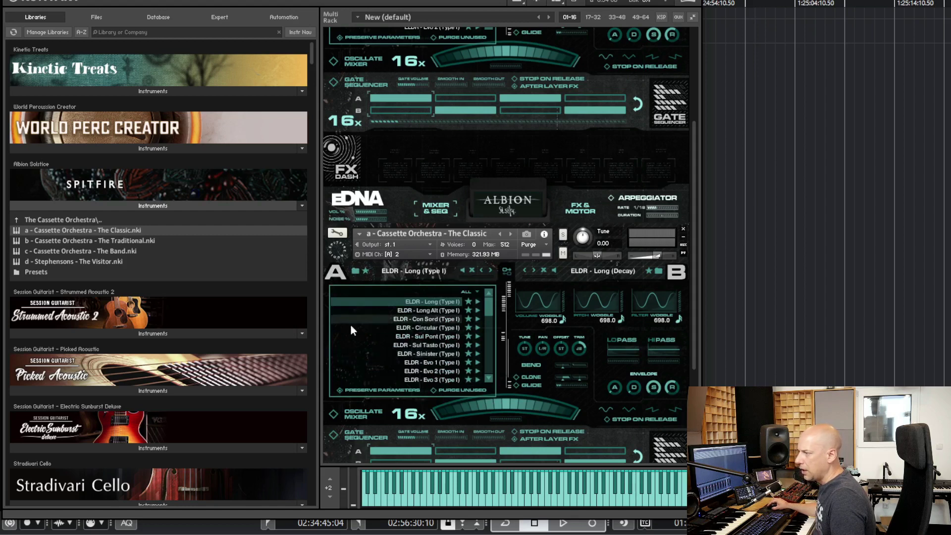
Step: Load ELDR - Tremolo (Type I) into layer A of The Traditional and close its sound list
{"action": "left_click_drag", "start_coordinate": [695, 208], "coordinate": [702, 80]}
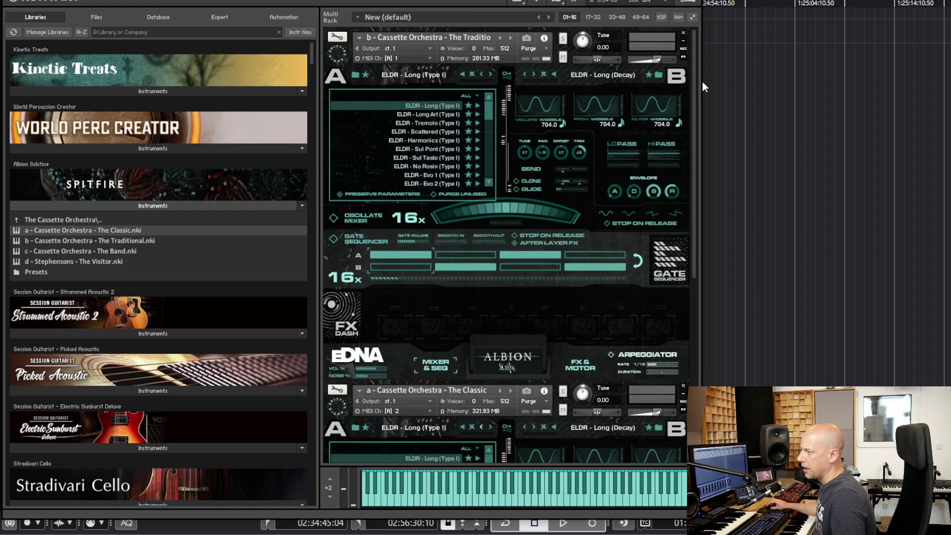
{"action": "left_click", "coordinate": [444, 123]}
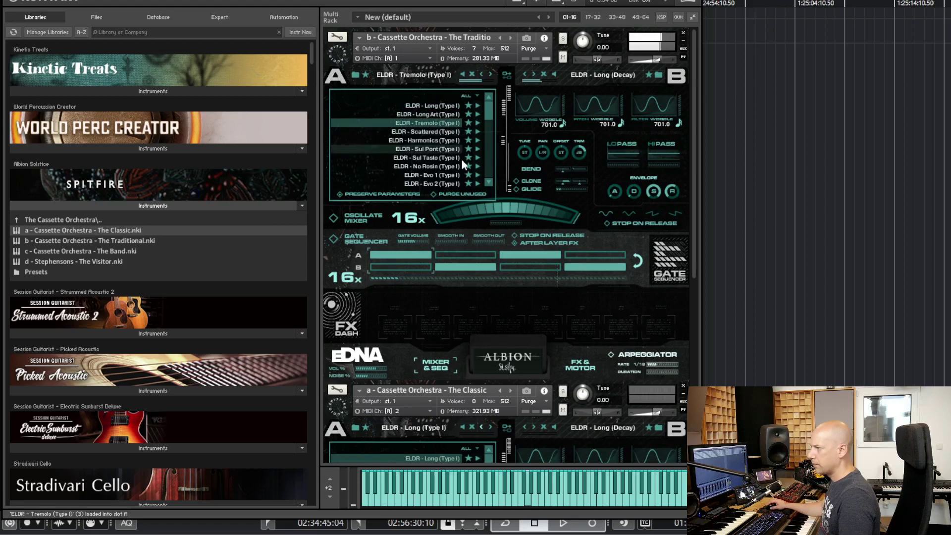
{"action": "left_click", "coordinate": [356, 76]}
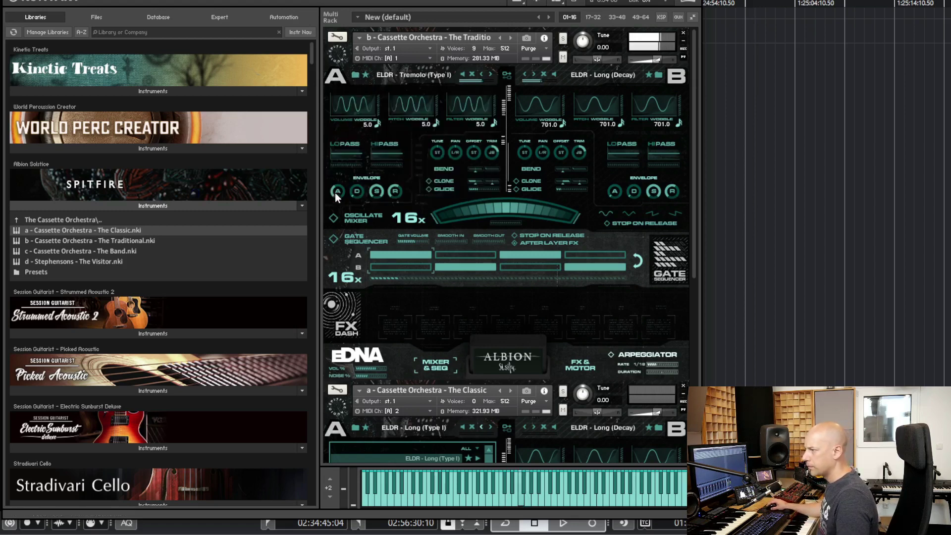
Step: Crossfade The Traditional fully to layer A and raise that layer's envelope attack to about 4.5k ms along with its release
{"action": "left_click_drag", "start_coordinate": [342, 186], "coordinate": [347, 182]}
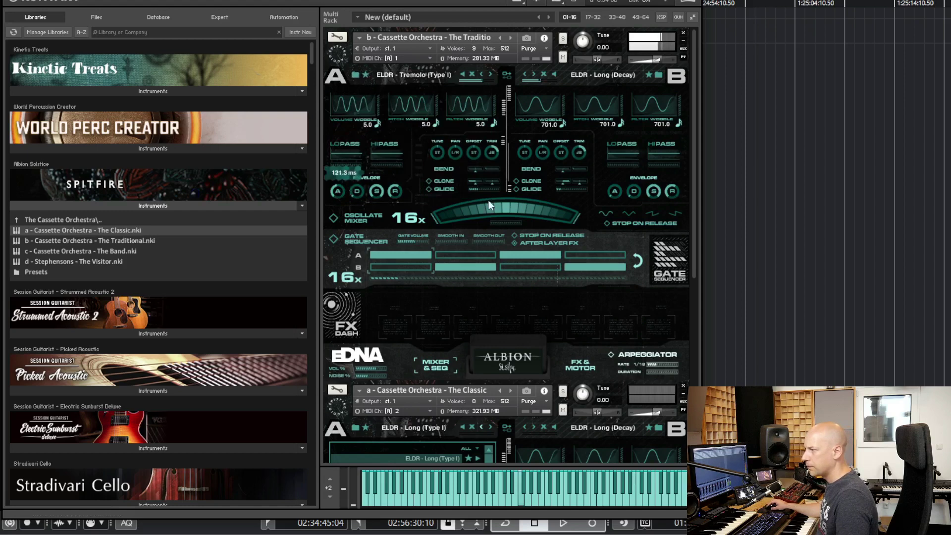
{"action": "left_click_drag", "start_coordinate": [555, 206], "coordinate": [459, 213]}
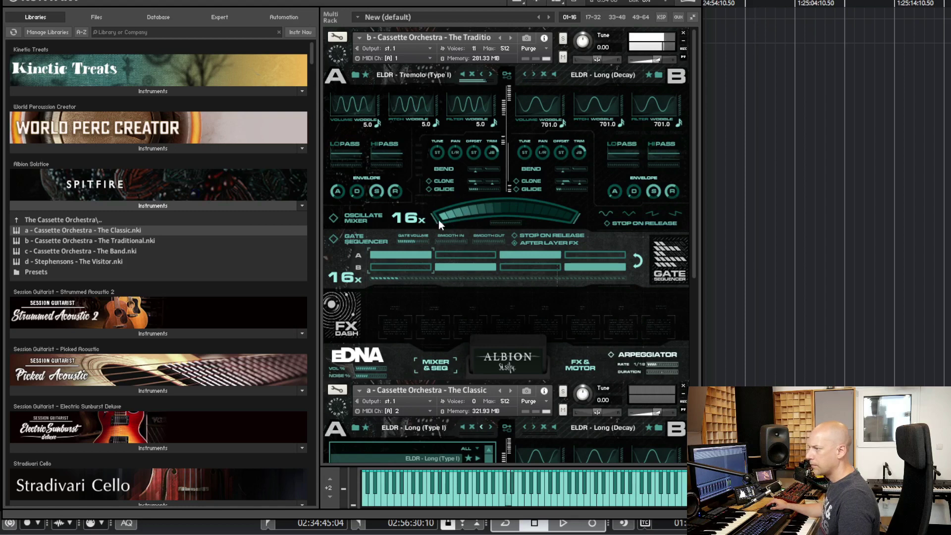
{"action": "left_click_drag", "start_coordinate": [343, 189], "coordinate": [365, 163]}
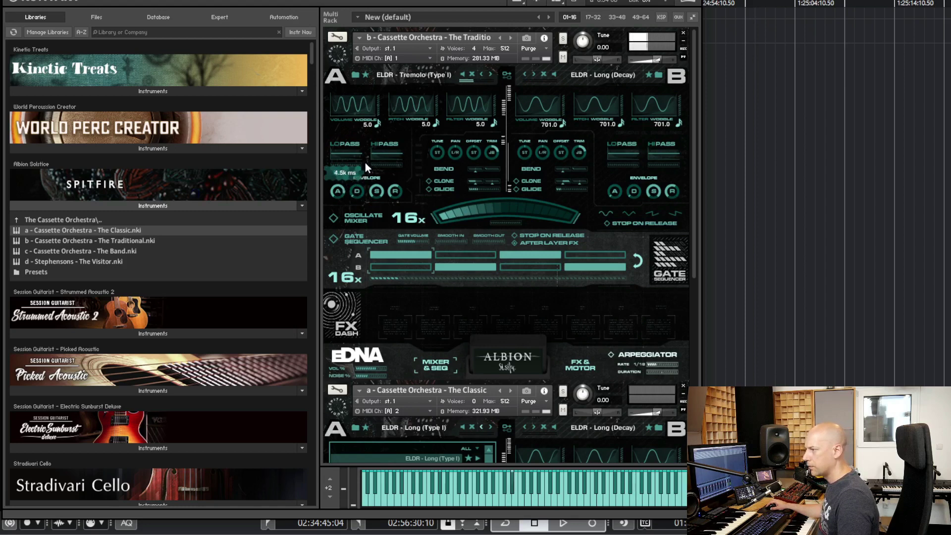
{"action": "left_click_drag", "start_coordinate": [400, 189], "coordinate": [411, 174]}
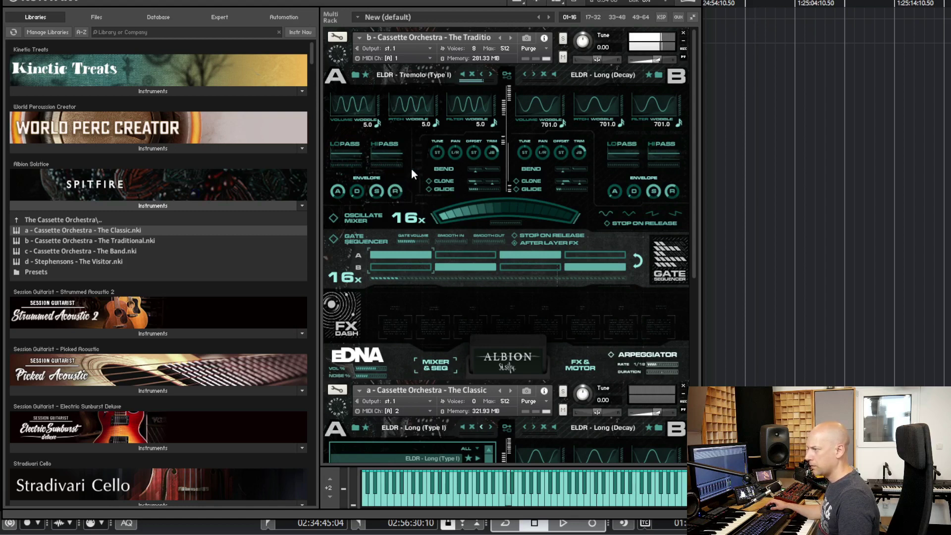
Step: Adjust the high-pass filter of layer A in The Traditional and load ELDR - Octave (Type I) into that layer
{"action": "left_click_drag", "start_coordinate": [375, 153], "coordinate": [342, 169]}
{"action": "mouse_move", "coordinate": [376, 156]}
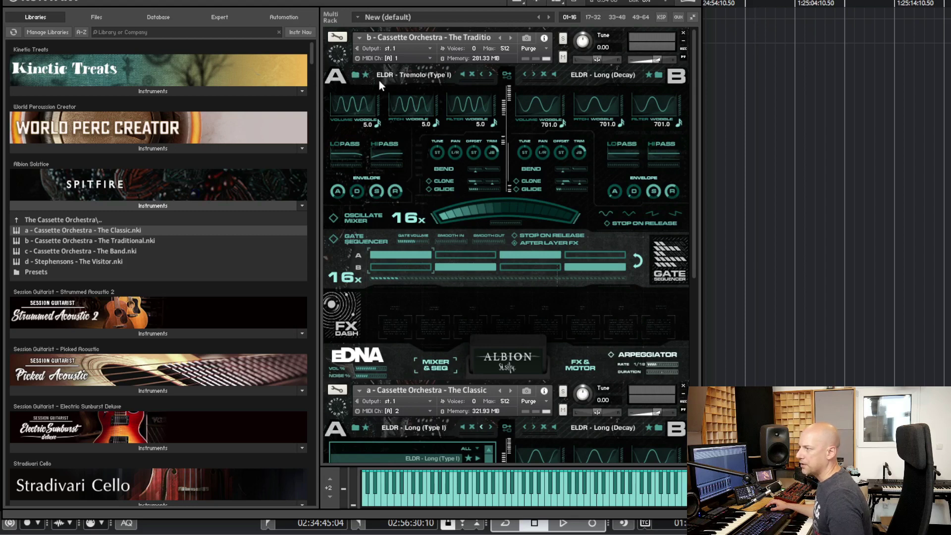
{"action": "left_click", "coordinate": [355, 75]}
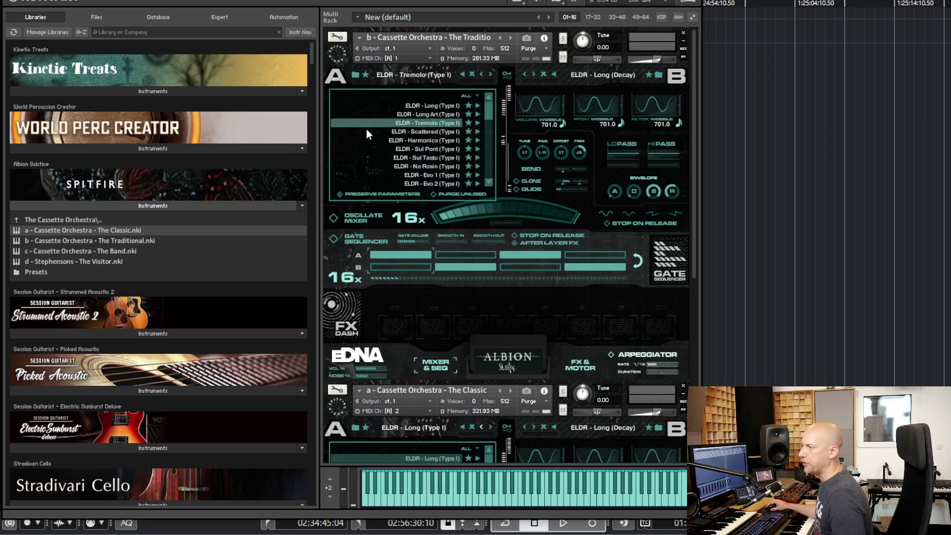
{"action": "scroll", "coordinate": [470, 140], "scroll_direction": "down", "scroll_amount": 3}
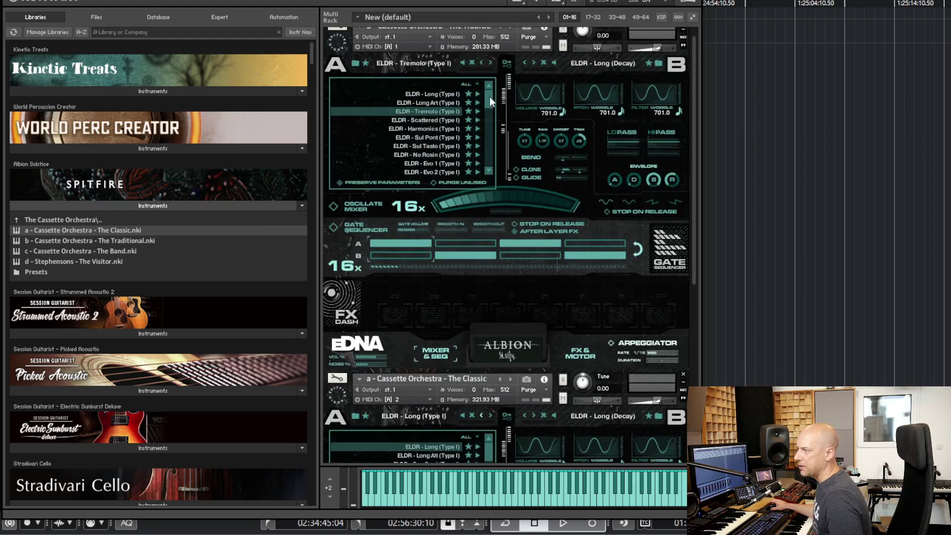
{"action": "scroll", "coordinate": [486, 99], "scroll_direction": "down", "scroll_amount": 2}
{"action": "left_click", "coordinate": [443, 110]}
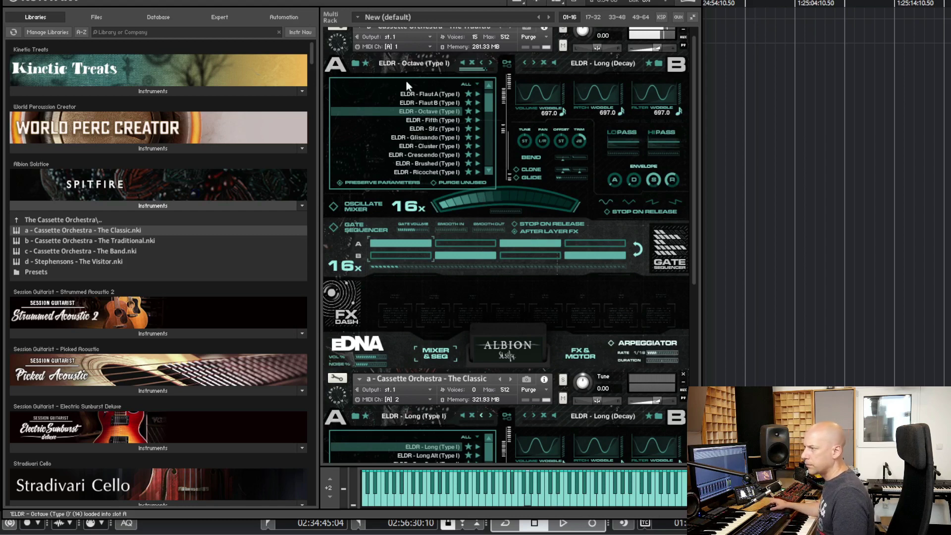
Step: Audition ELDR - Cluster (Type I) and ELDR - Col Legno (Type I) in layer A of The Traditional
{"action": "left_click", "coordinate": [441, 145]}
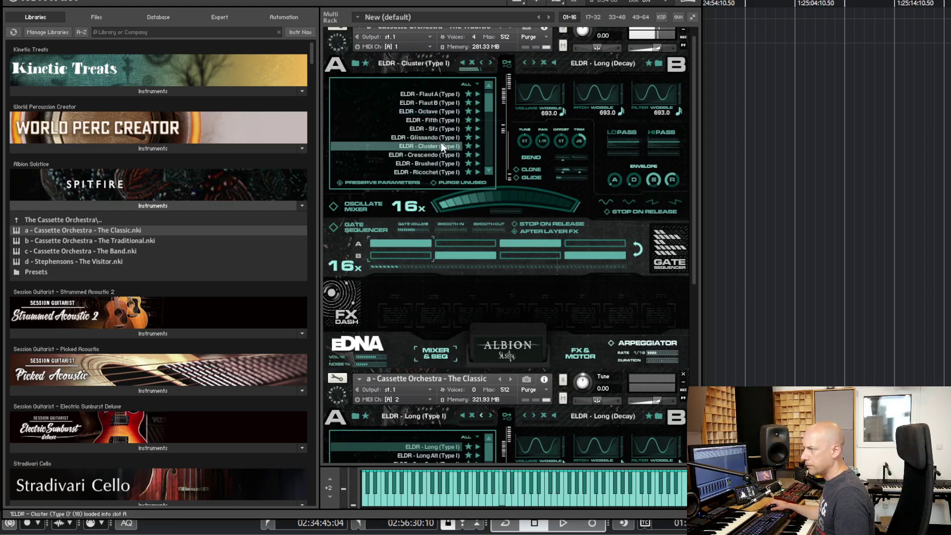
{"action": "scroll", "coordinate": [692, 133], "scroll_direction": "up", "scroll_amount": 1}
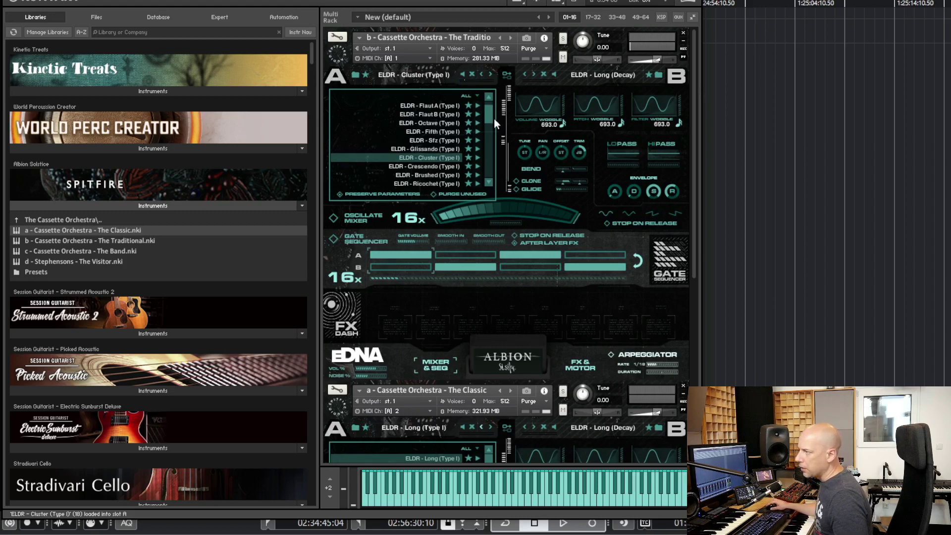
{"action": "scroll", "coordinate": [490, 120], "scroll_direction": "down", "scroll_amount": 3}
{"action": "left_click", "coordinate": [420, 149]}
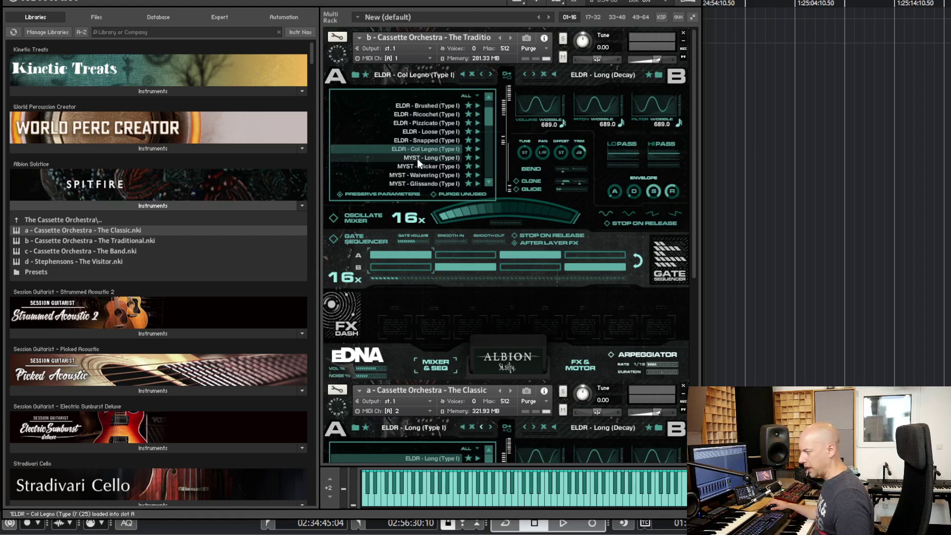
Step: Load MYST - Long (Type I) into layer A, close its sound list and set the layer mixer midway between A and B
{"action": "left_click", "coordinate": [417, 159]}
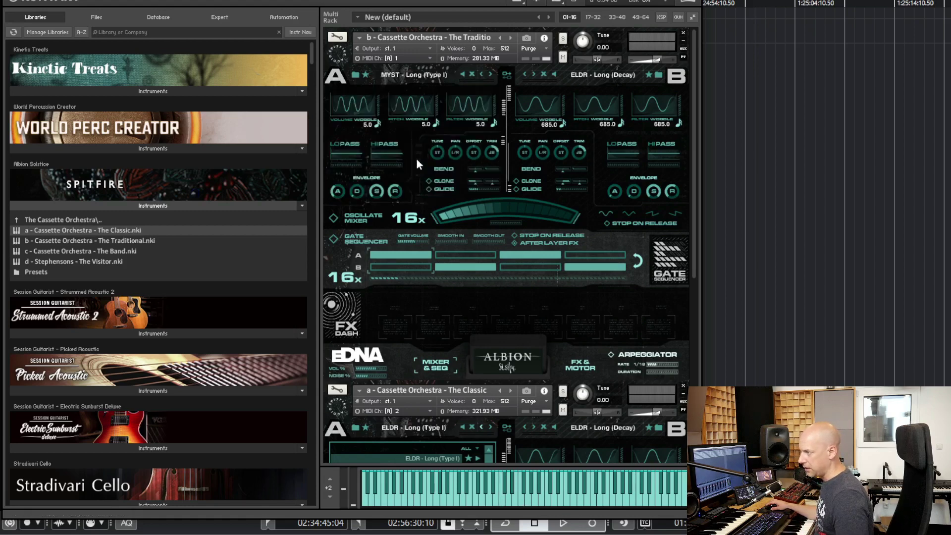
{"action": "left_click", "coordinate": [355, 74]}
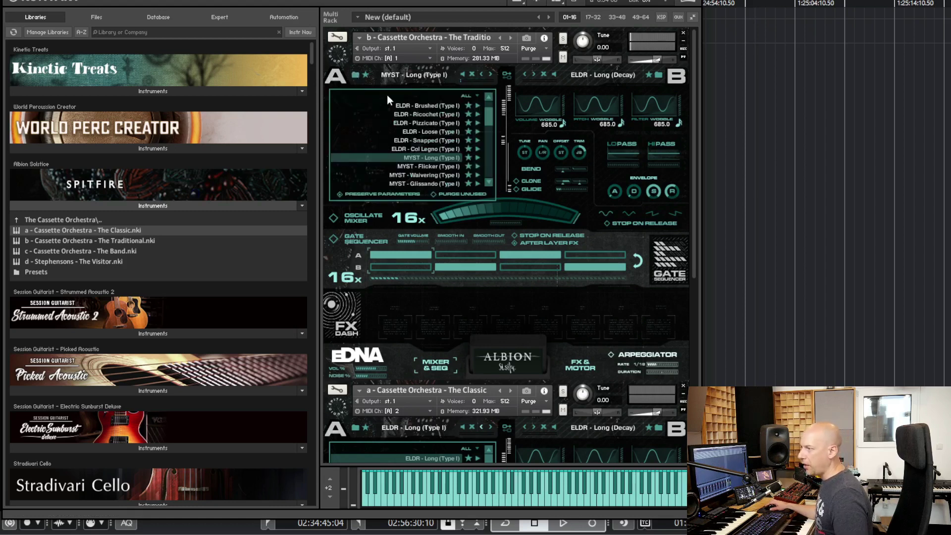
{"action": "scroll", "coordinate": [449, 149], "scroll_direction": "down", "scroll_amount": 1}
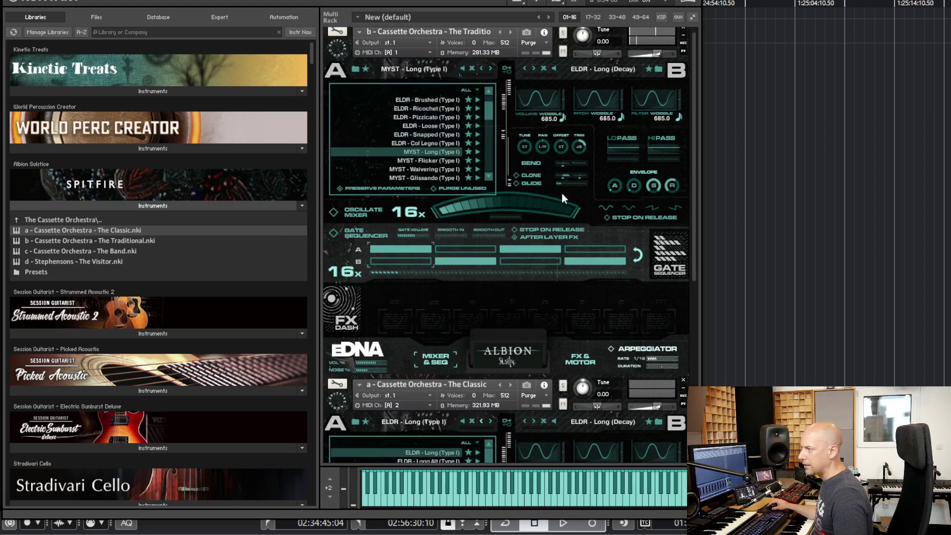
{"action": "left_click", "coordinate": [363, 69]}
{"action": "left_click", "coordinate": [355, 70]}
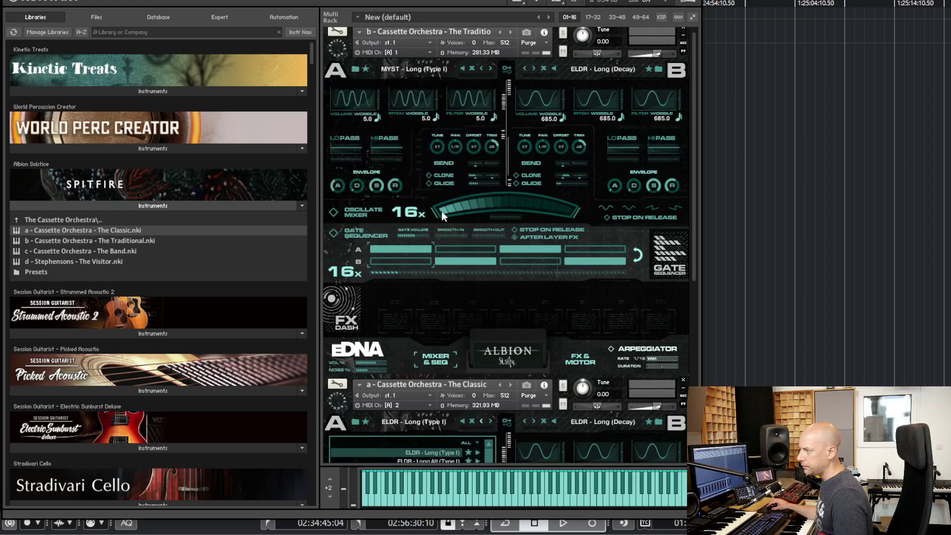
{"action": "left_click_drag", "start_coordinate": [504, 200], "coordinate": [512, 200]}
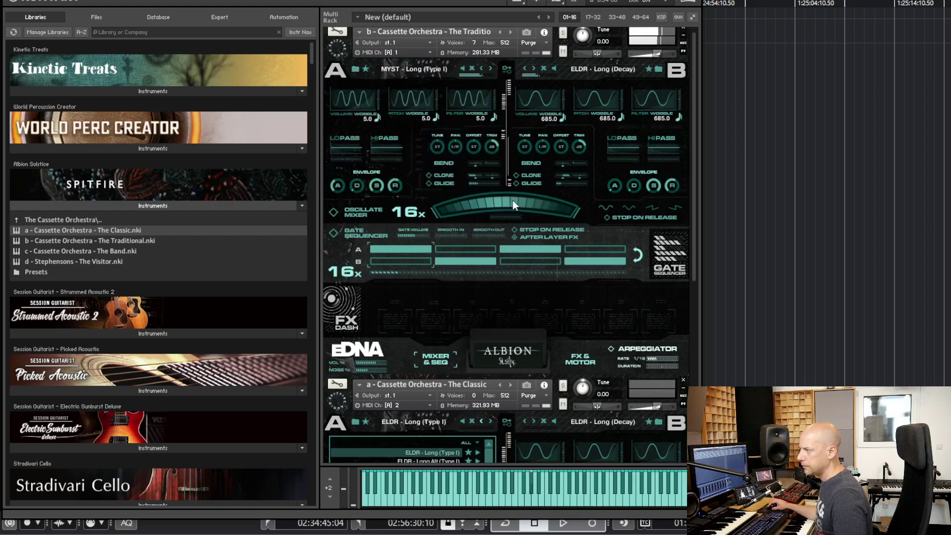
Step: Raise layer B's tuning, set its clone interval to -12 ST and its envelope release to about 2.9k ms
{"action": "left_click_drag", "start_coordinate": [530, 148], "coordinate": [530, 58]}
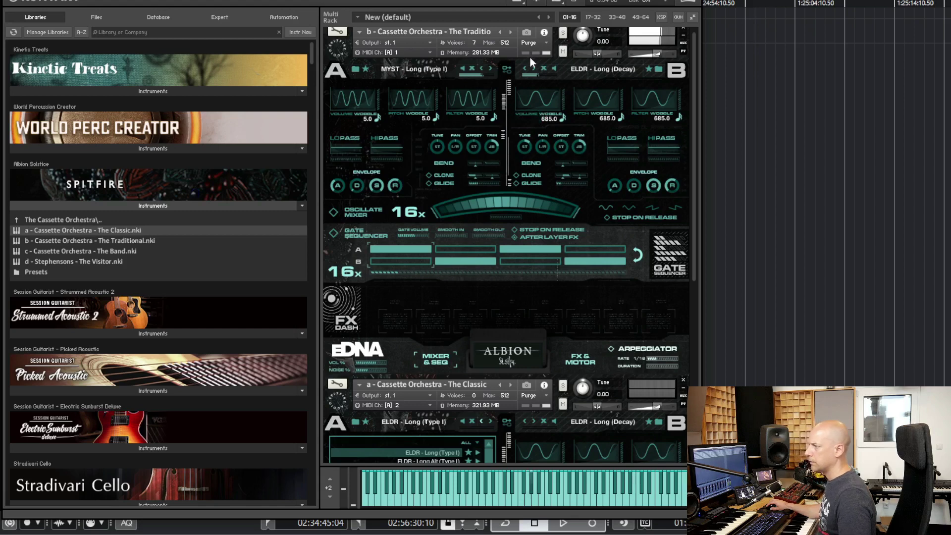
{"action": "left_click", "coordinate": [560, 179]}
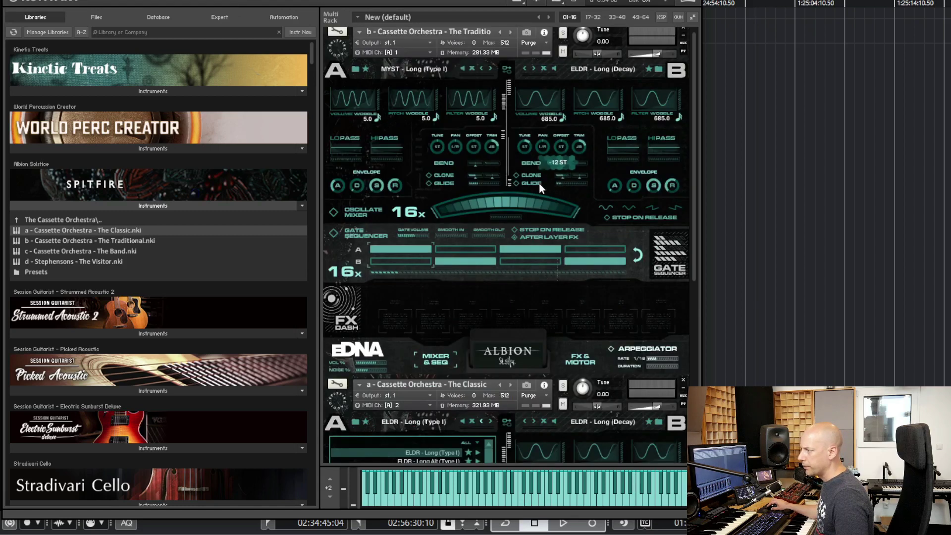
{"action": "mouse_move", "coordinate": [521, 180]}
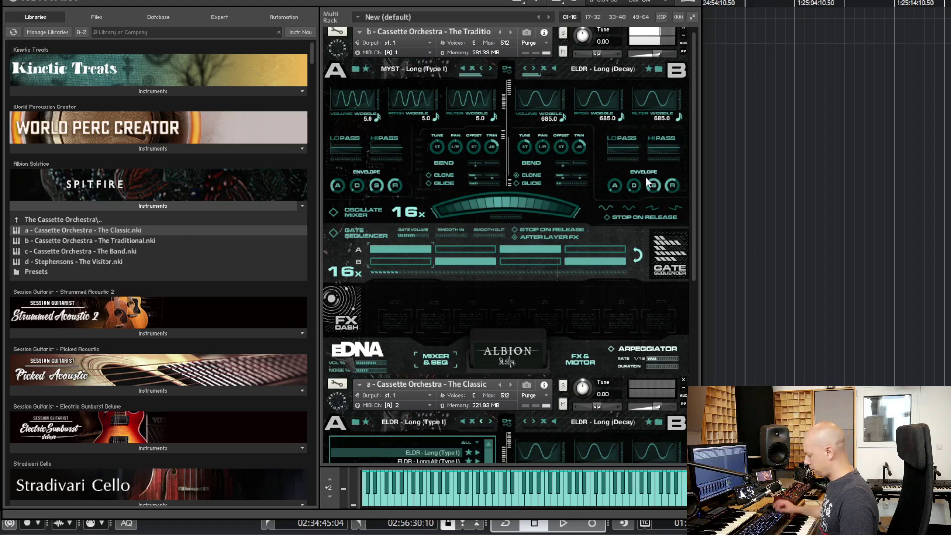
{"action": "mouse_move", "coordinate": [672, 186]}
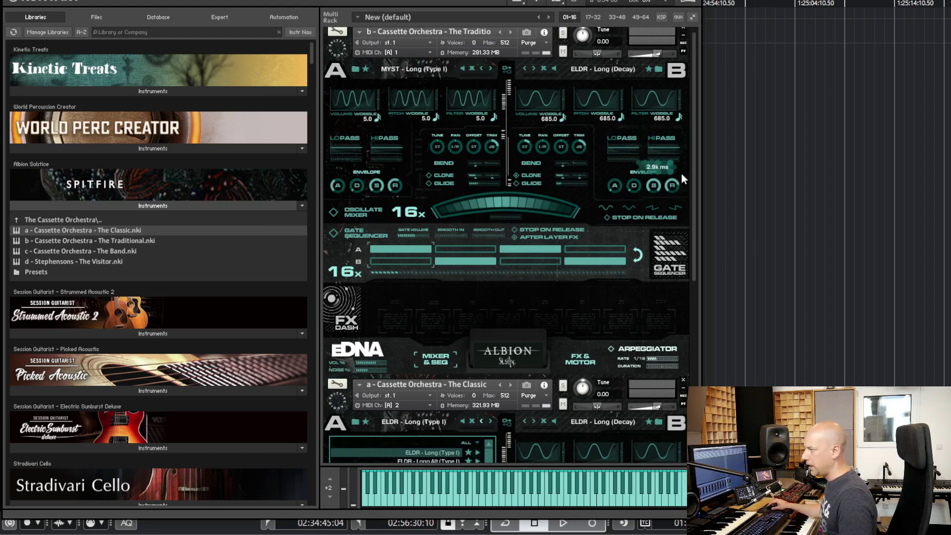
{"action": "mouse_move", "coordinate": [394, 186]}
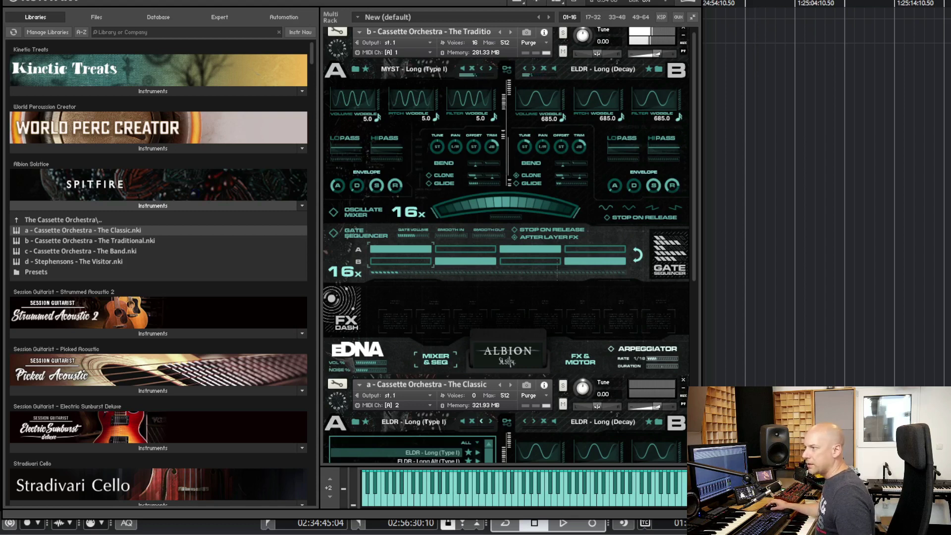
Step: Insert the ValhallaRoom_x64 reverb as the first audio insert effect on the Kontakt 01 track
{"action": "left_click_drag", "start_coordinate": [163, 0], "coordinate": [239, 0]}
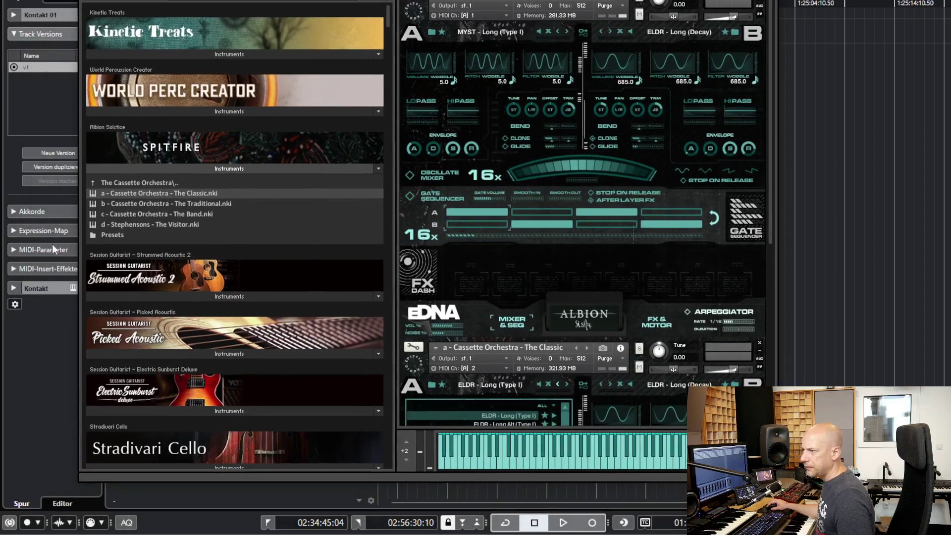
{"action": "left_click", "coordinate": [34, 286]}
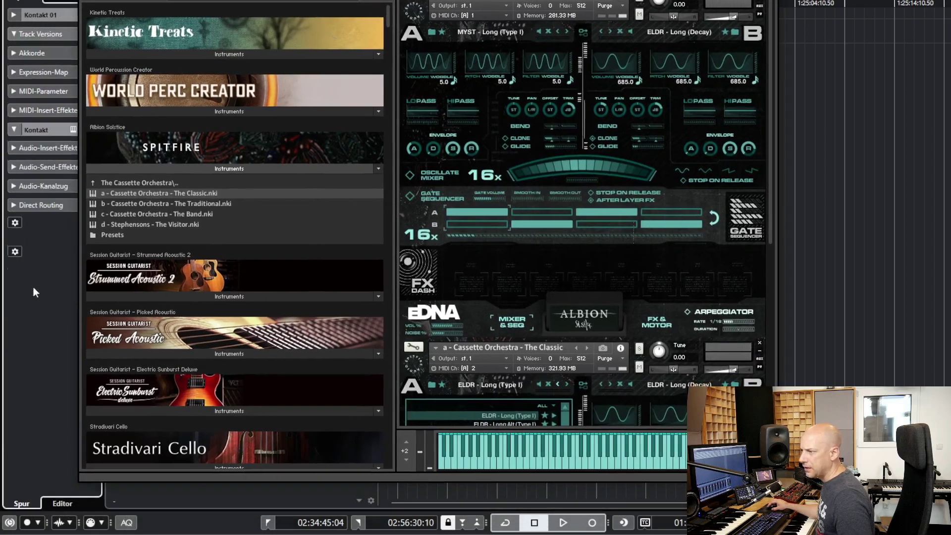
{"action": "left_click", "coordinate": [35, 150]}
{"action": "left_click", "coordinate": [69, 168]}
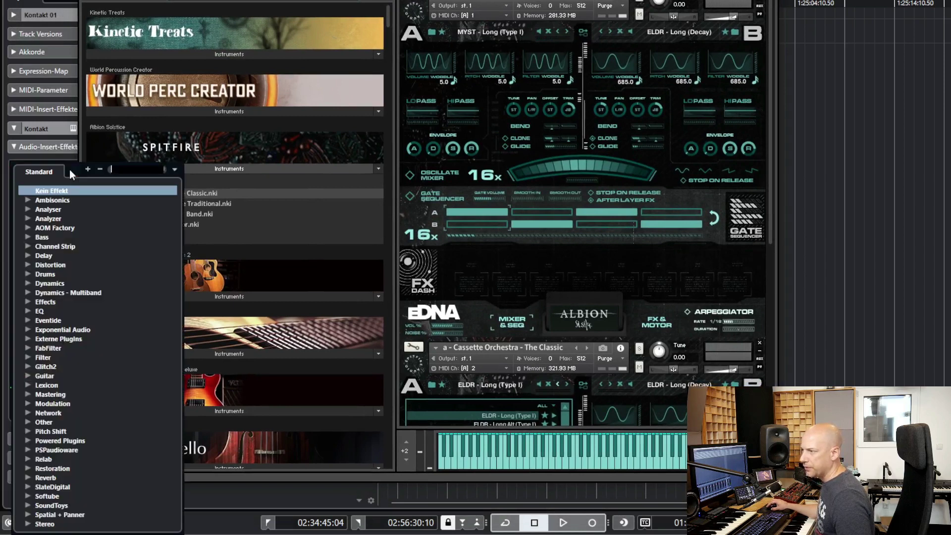
{"action": "type", "text": "room"}
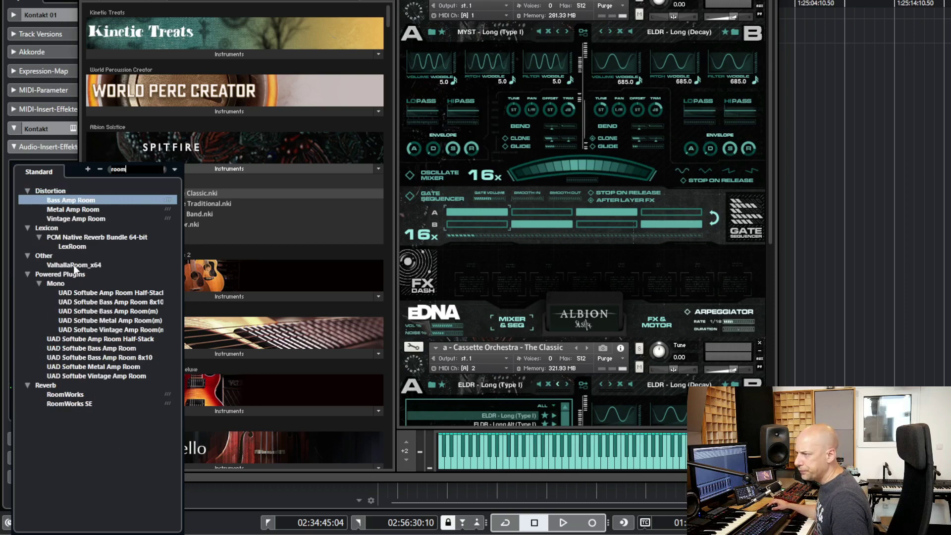
{"action": "left_click", "coordinate": [340, 287]}
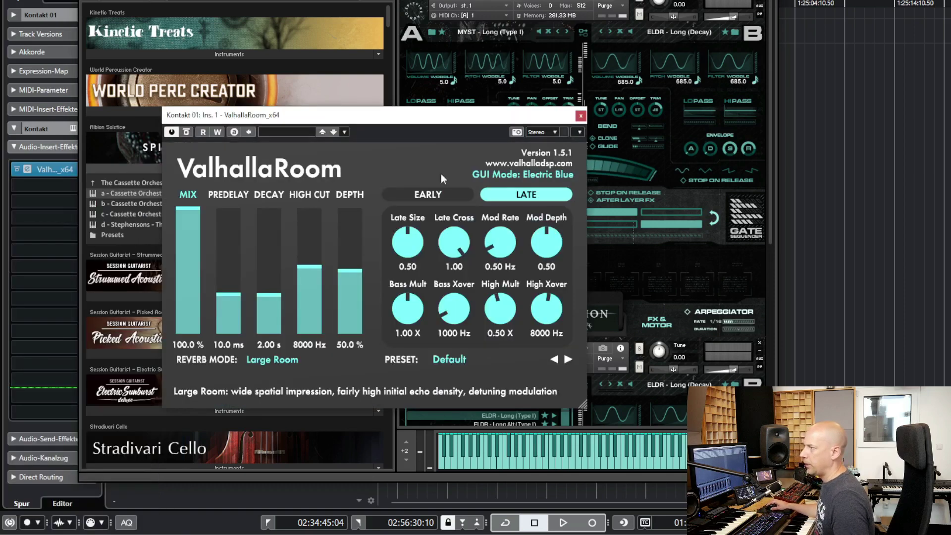
Step: Load the factory preset LargeHall into ValhallaRoom
{"action": "left_click", "coordinate": [442, 357]}
{"action": "mouse_move", "coordinate": [491, 286]}
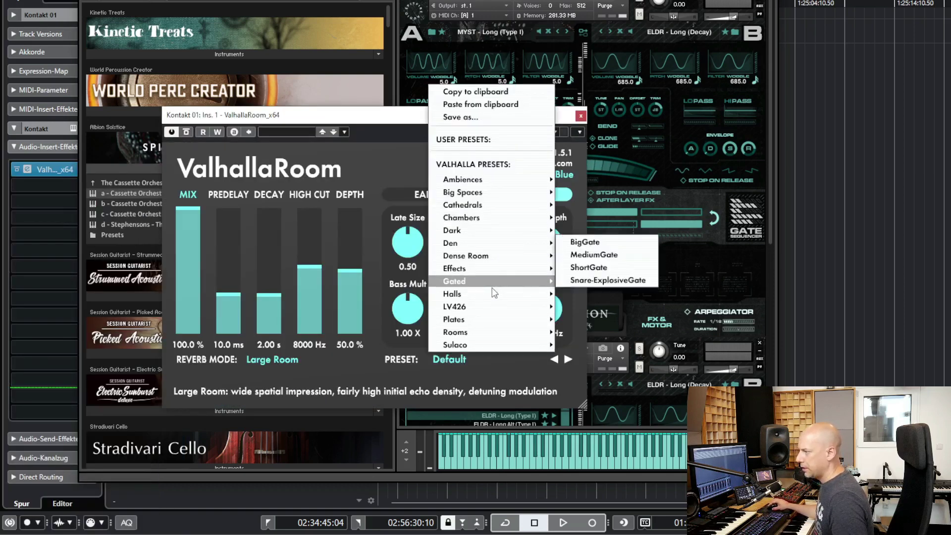
{"action": "left_click", "coordinate": [589, 191]}
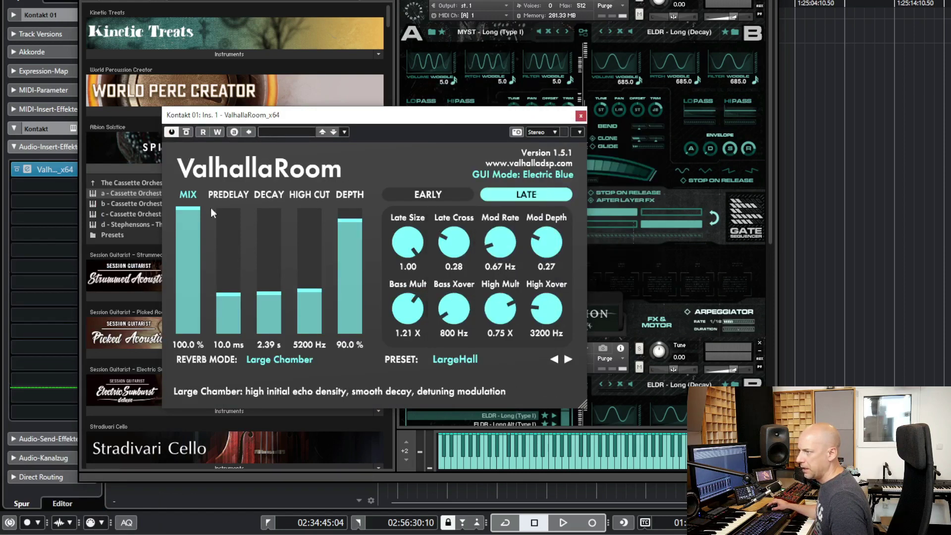
Step: Set the reverb's mix to about 28.6 % and its high cut to 15000 Hz, and close ValhallaRoom
{"action": "left_click_drag", "start_coordinate": [184, 248], "coordinate": [174, 294]}
{"action": "left_click_drag", "start_coordinate": [309, 297], "coordinate": [311, 193]}
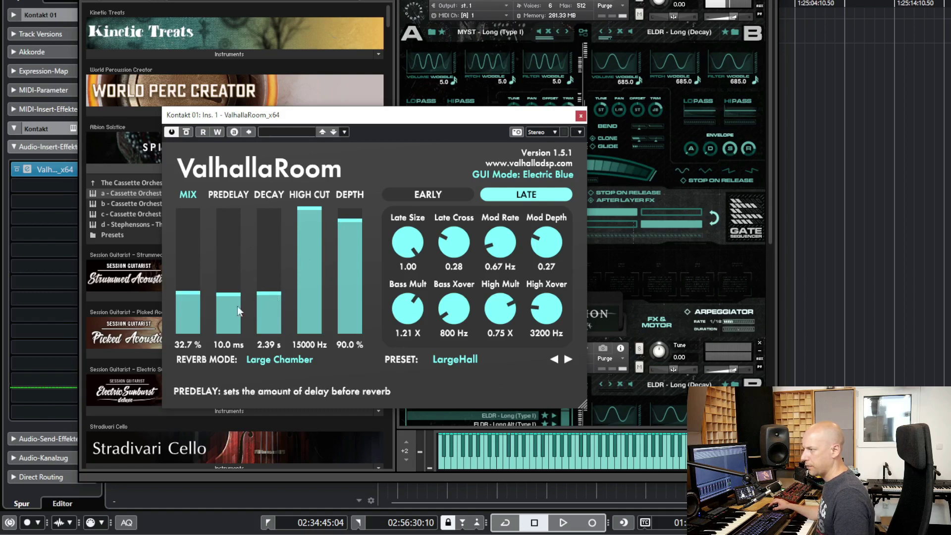
{"action": "left_click_drag", "start_coordinate": [186, 295], "coordinate": [184, 299]}
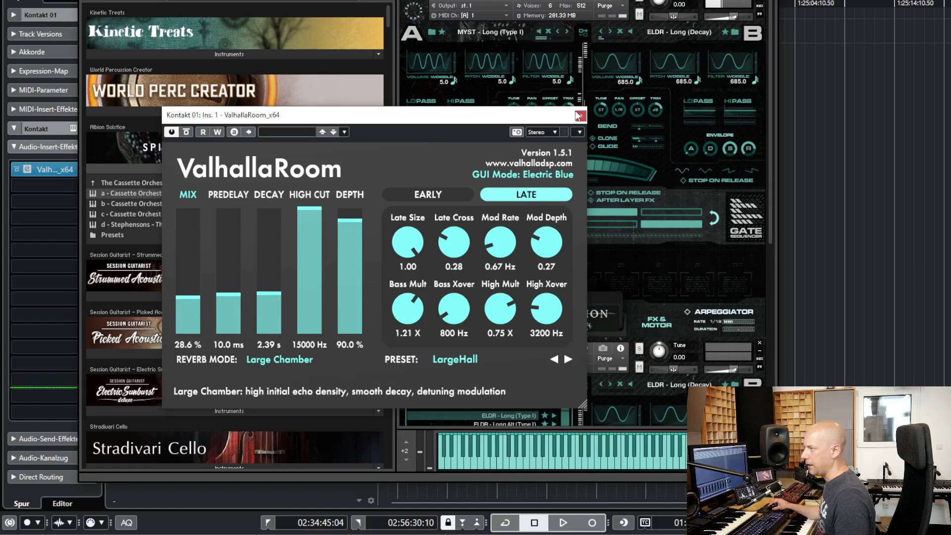
{"action": "left_click", "coordinate": [581, 116]}
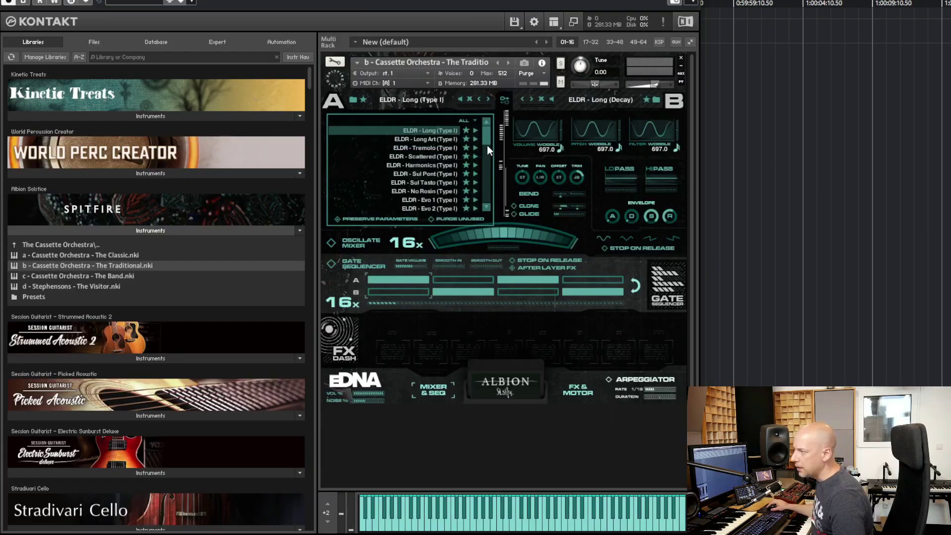
Step: Load ELDR - Pizzicato (Type I) into layer A of The Traditional
{"action": "scroll", "coordinate": [486, 140], "scroll_direction": "down", "scroll_amount": 5}
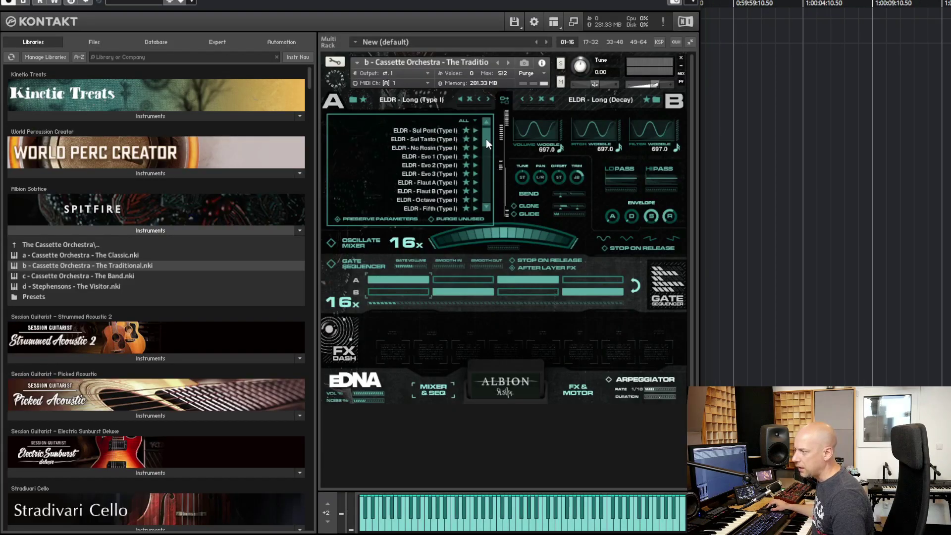
{"action": "scroll", "coordinate": [483, 141], "scroll_direction": "down", "scroll_amount": 4}
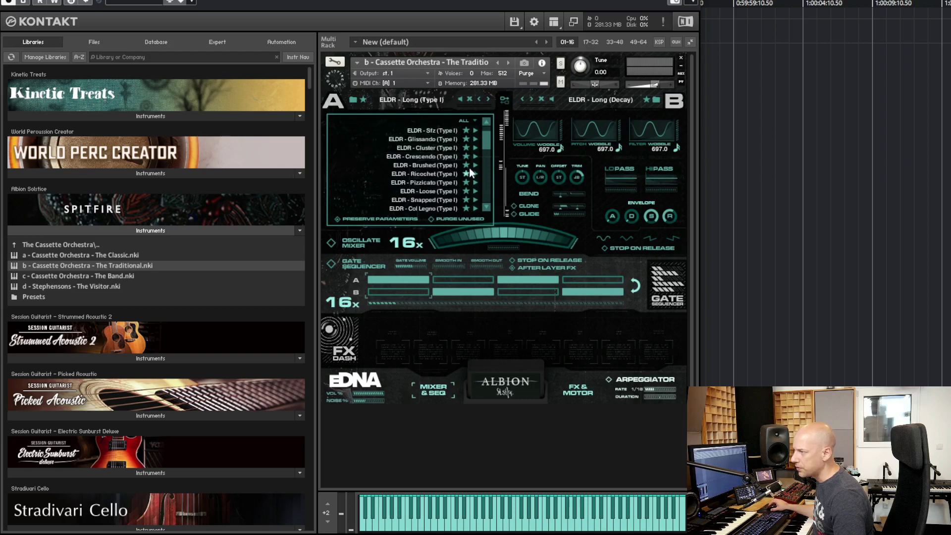
{"action": "left_click", "coordinate": [423, 184]}
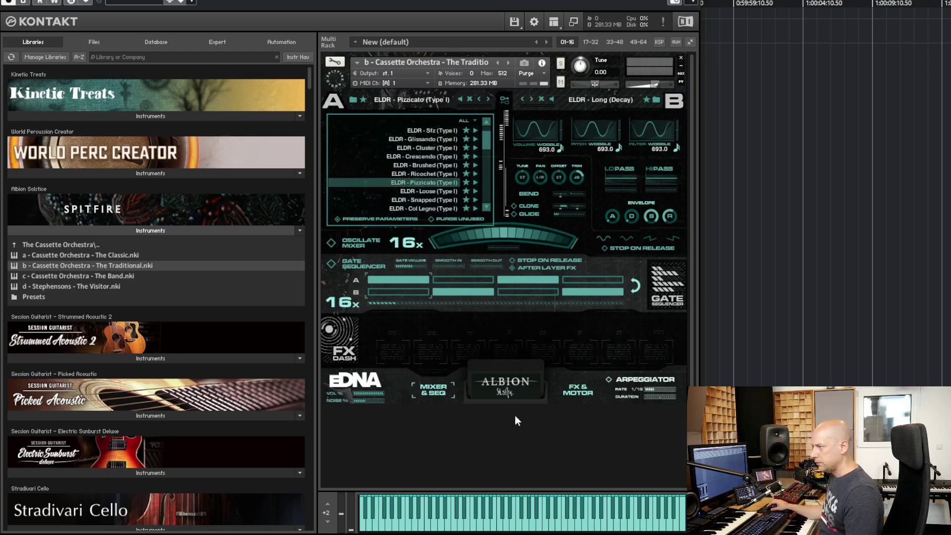
{"action": "left_click_drag", "start_coordinate": [417, 10], "coordinate": [409, 76]}
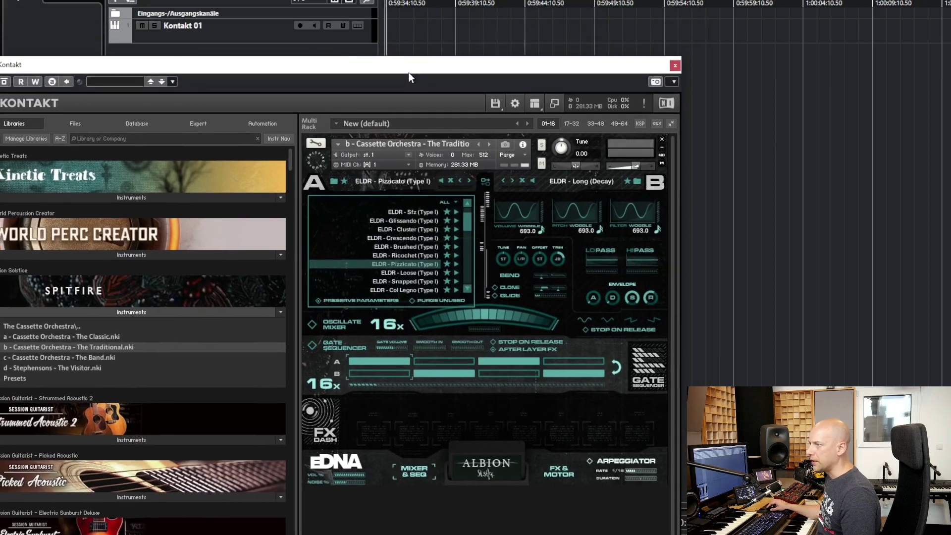
{"action": "left_click_drag", "start_coordinate": [248, 105], "coordinate": [283, 0]}
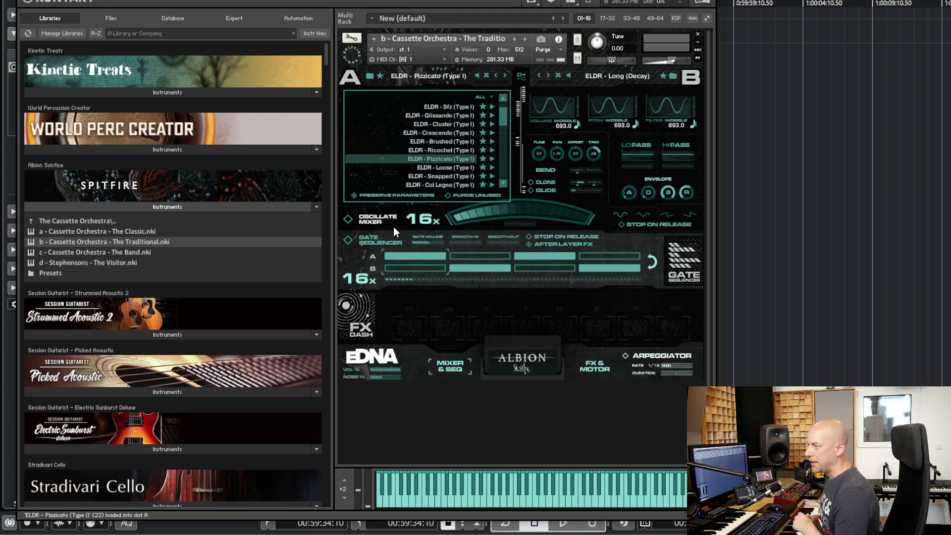
Step: Audition ELDR - Loose (Type I) in layer A, and load MYST - Trill Maj (Type I) in its place
{"action": "left_click", "coordinate": [441, 167]}
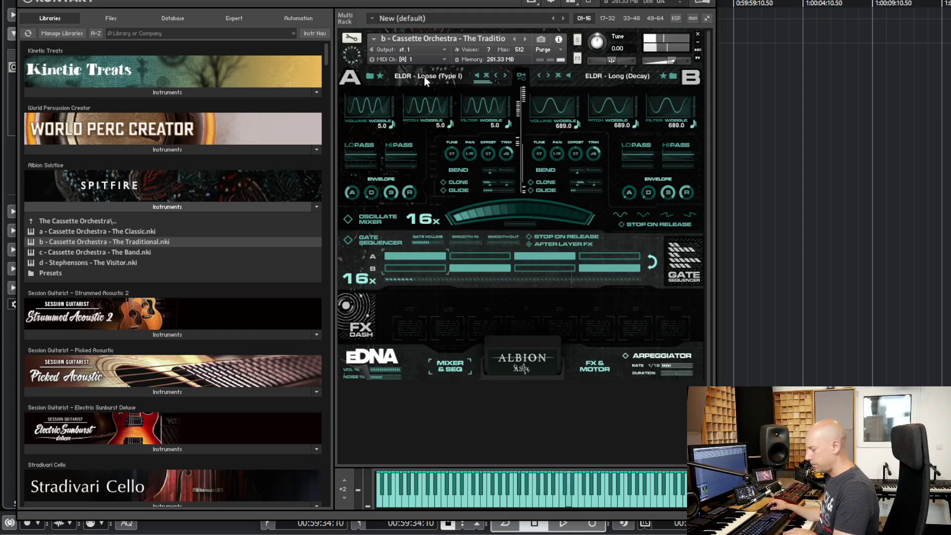
{"action": "left_click", "coordinate": [369, 76]}
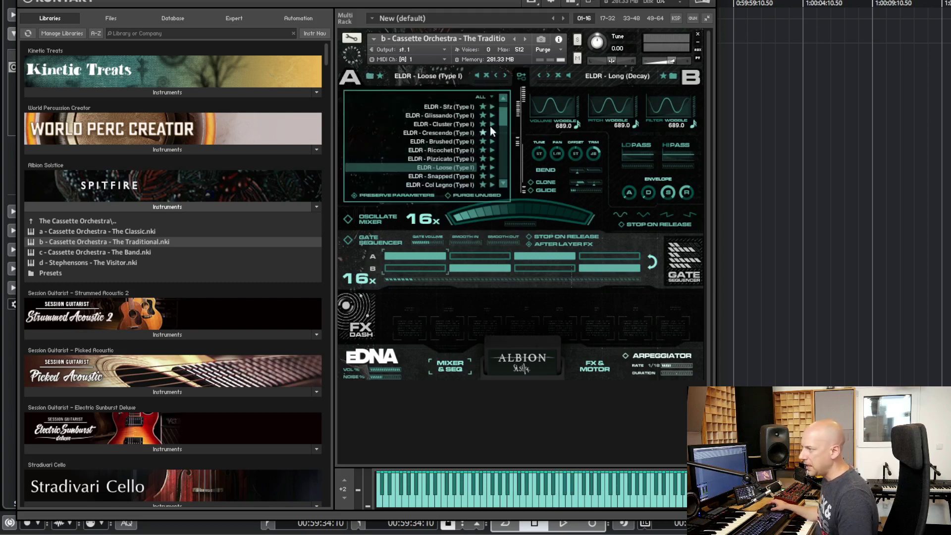
{"action": "scroll", "coordinate": [500, 120], "scroll_direction": "down", "scroll_amount": 3}
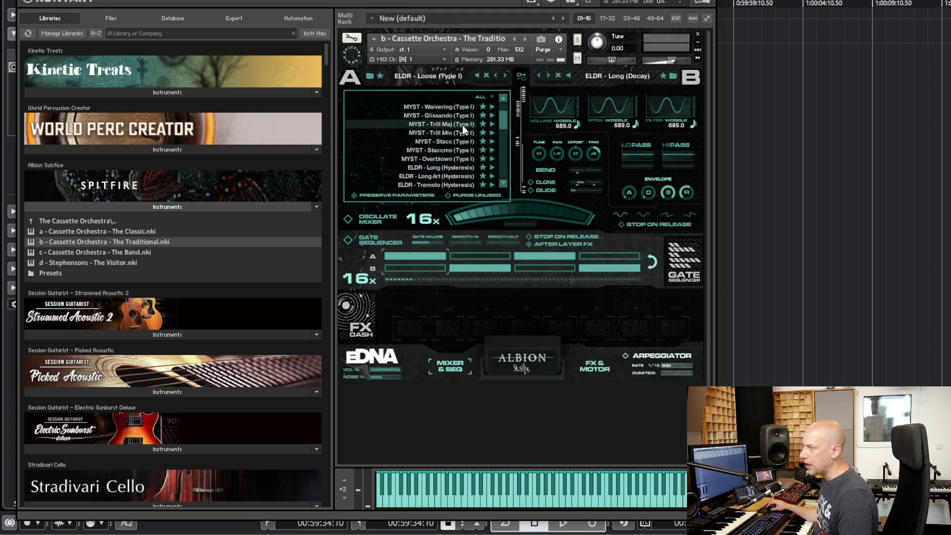
{"action": "left_click", "coordinate": [461, 126]}
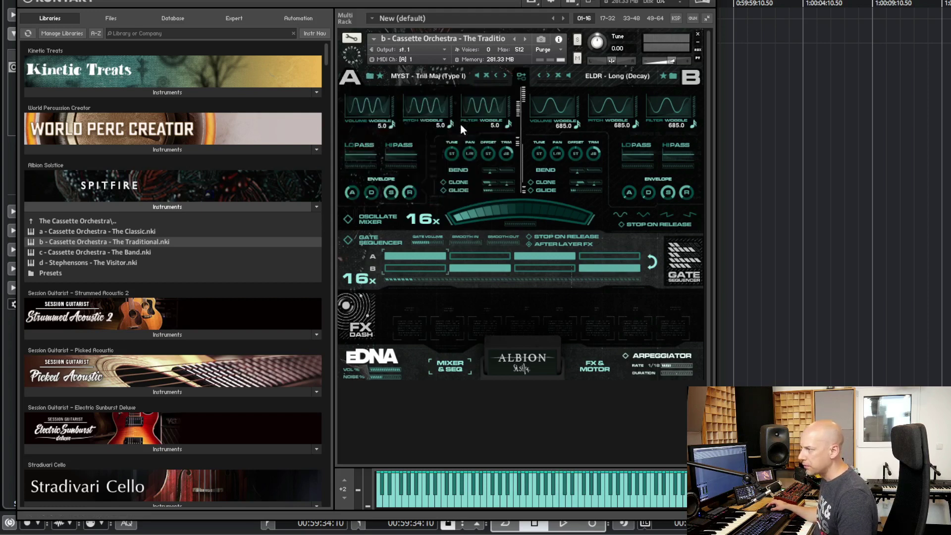
Step: Compare MYST - Trill Min (Type I) and MYST - Trill Maj (Type I) in layer A by switching between them
{"action": "left_click", "coordinate": [504, 75]}
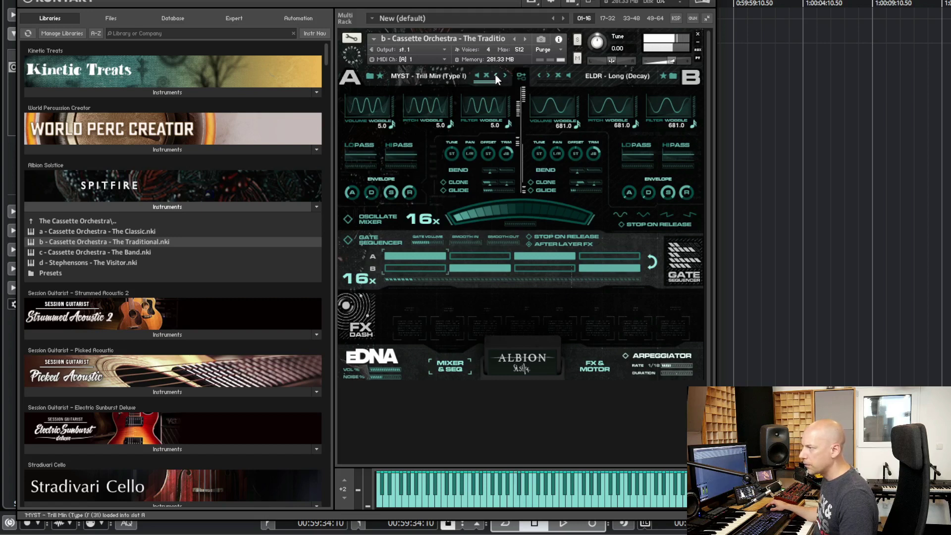
{"action": "left_click", "coordinate": [495, 75]}
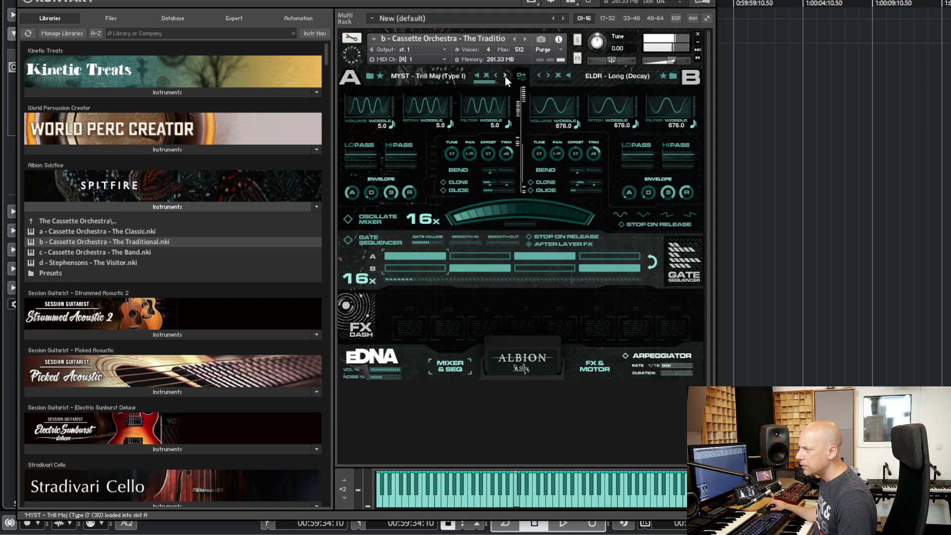
{"action": "left_click", "coordinate": [502, 76]}
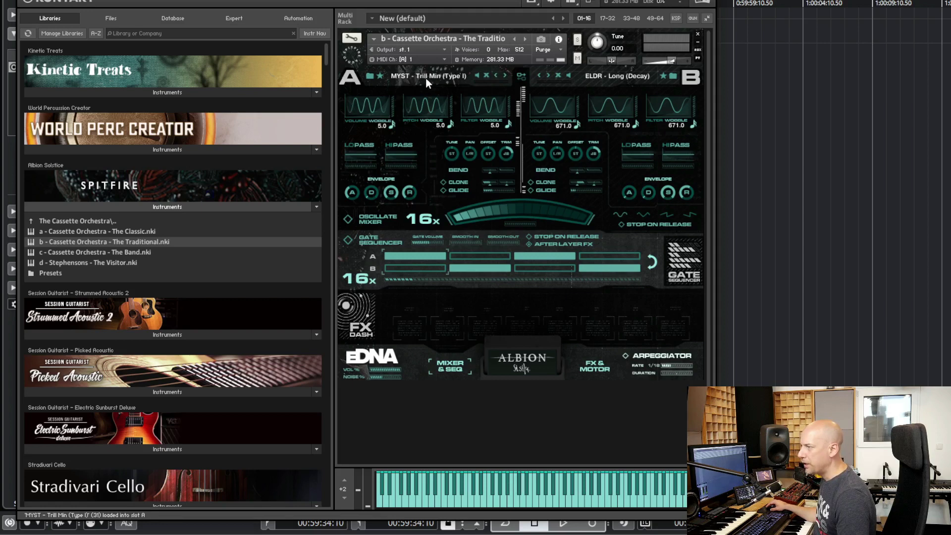
{"action": "left_click", "coordinate": [496, 75]}
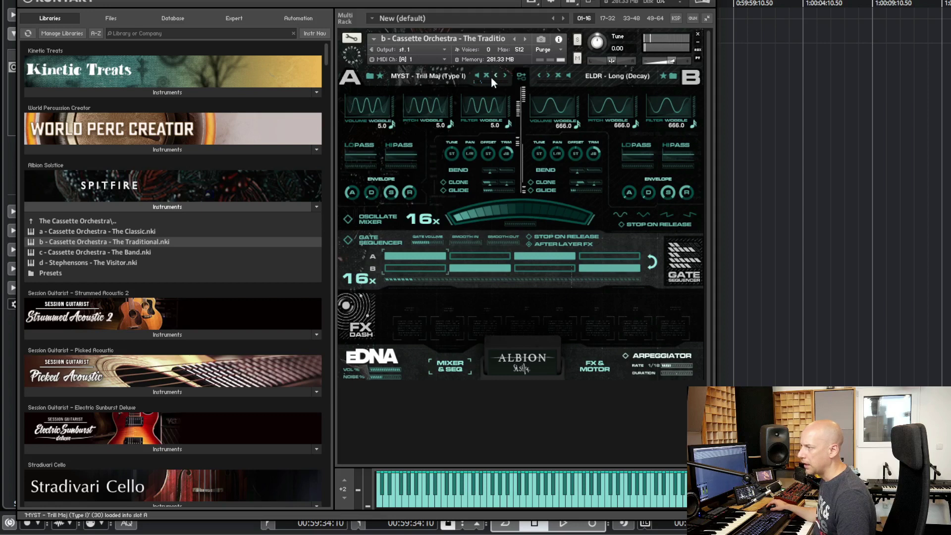
{"action": "left_click", "coordinate": [504, 75]}
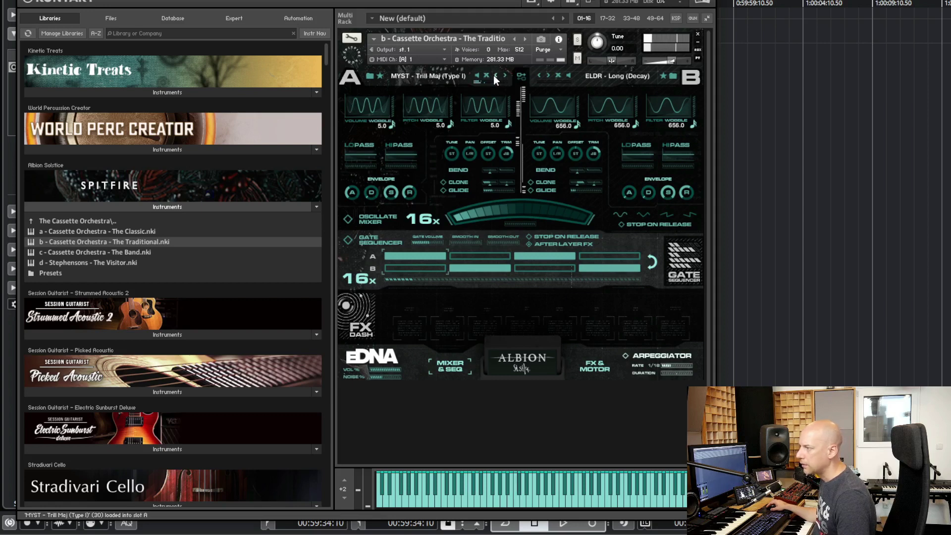
Step: Step layer A through MYST - Glissando (Type I) and on to MYST - Stacc (Type I)
{"action": "left_click", "coordinate": [495, 76]}
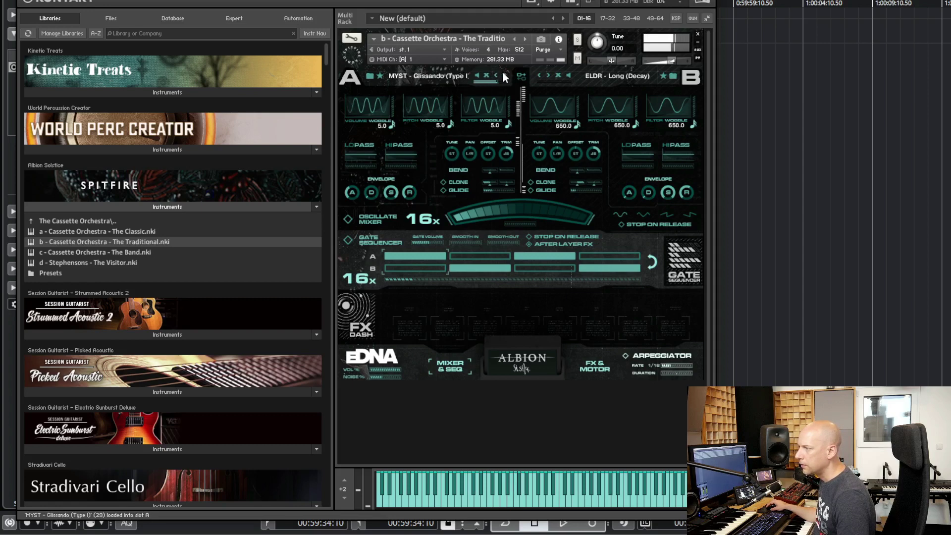
{"action": "left_click", "coordinate": [503, 75]}
{"action": "left_click", "coordinate": [503, 75]}
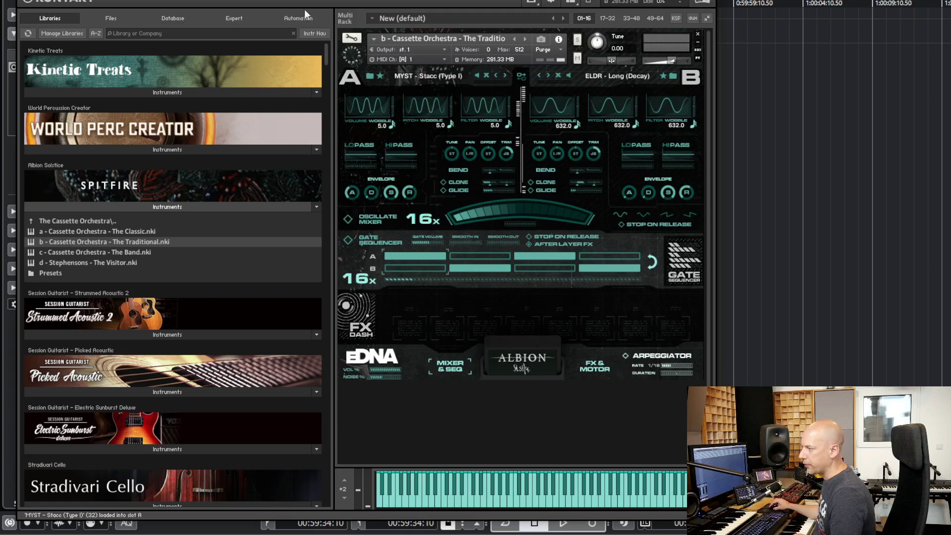
Step: Audition ELDR - Tremolo (Hysteresis) and ELDR - Harmonics (Hysteresis) in layer A
{"action": "left_click", "coordinate": [369, 76]}
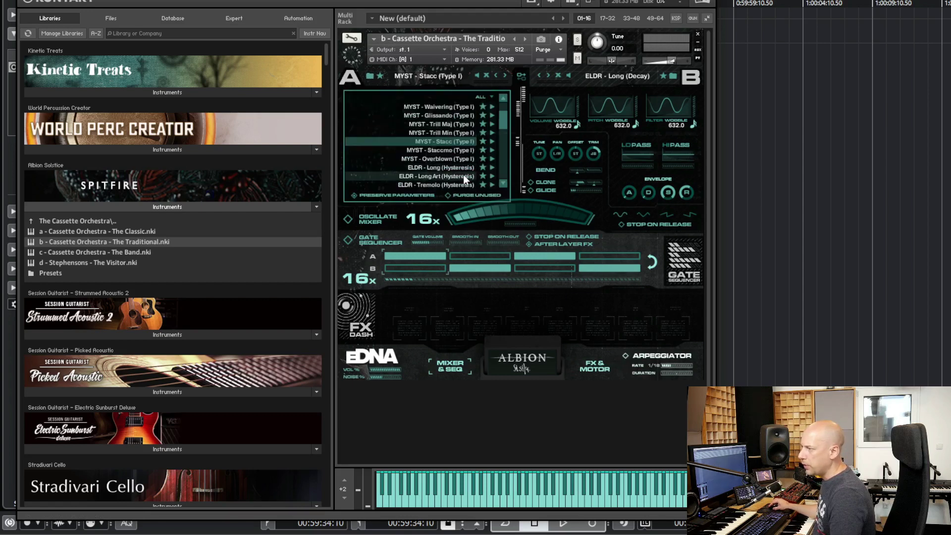
{"action": "left_click", "coordinate": [455, 186]}
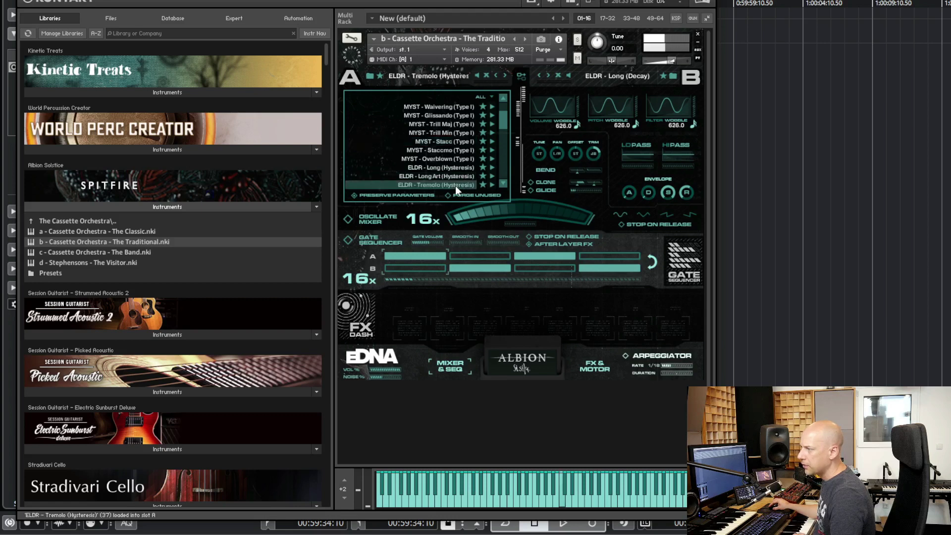
{"action": "left_click", "coordinate": [504, 181]}
{"action": "left_click", "coordinate": [505, 181]}
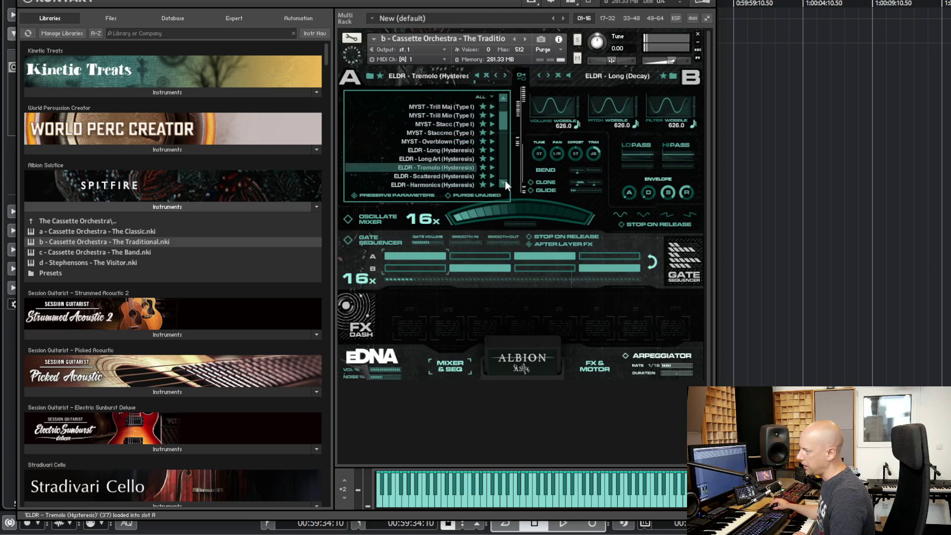
{"action": "left_click", "coordinate": [504, 181]}
{"action": "left_click", "coordinate": [504, 181]}
{"action": "left_click", "coordinate": [504, 181]}
{"action": "left_click", "coordinate": [504, 179]}
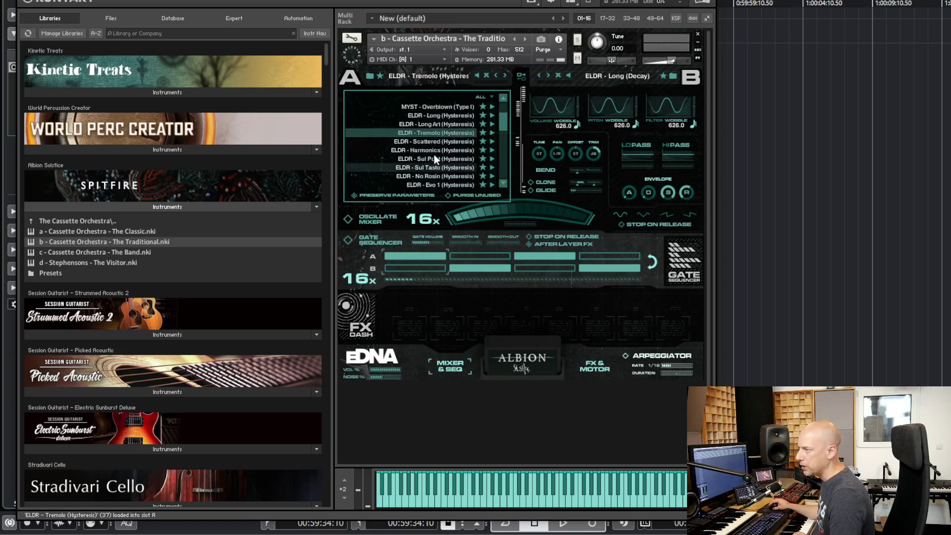
{"action": "left_click", "coordinate": [435, 152]}
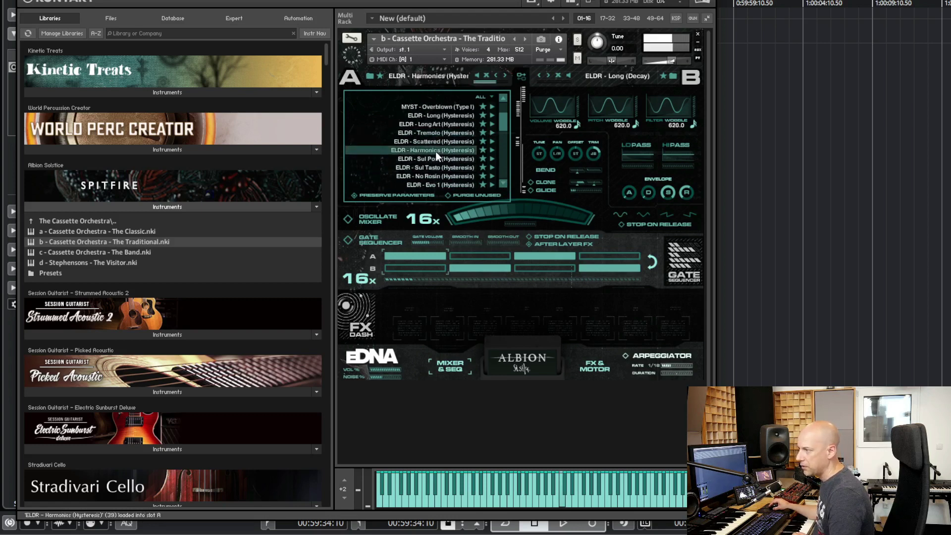
Step: Audition ELDR - No Rosin (Hysteresis) and ELDR - Crescendo (Hysteresis) in layer A
{"action": "left_click", "coordinate": [445, 177]}
{"action": "left_click", "coordinate": [501, 183]}
{"action": "left_click", "coordinate": [501, 184]}
{"action": "scroll", "coordinate": [500, 184], "scroll_direction": "down", "scroll_amount": 5}
{"action": "left_click", "coordinate": [501, 183]}
{"action": "left_click", "coordinate": [501, 183]}
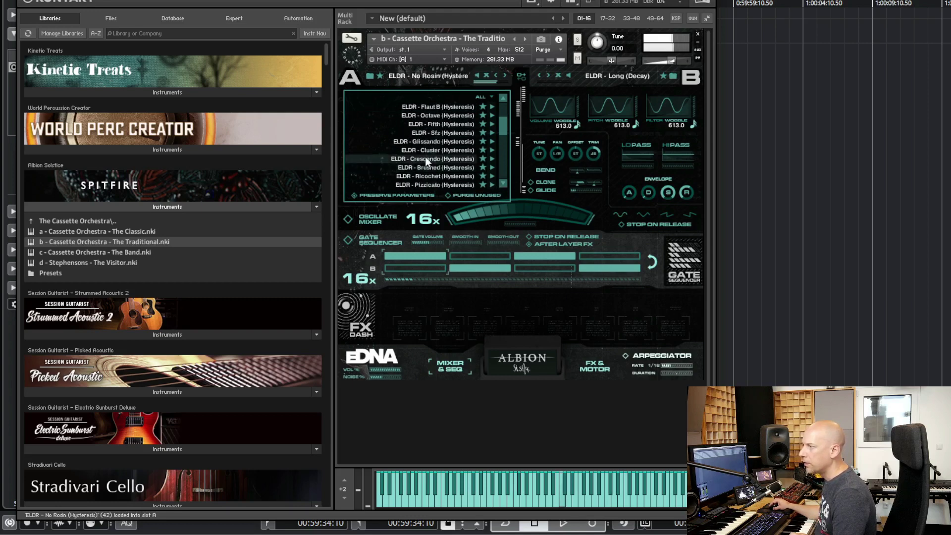
{"action": "left_click", "coordinate": [425, 159]}
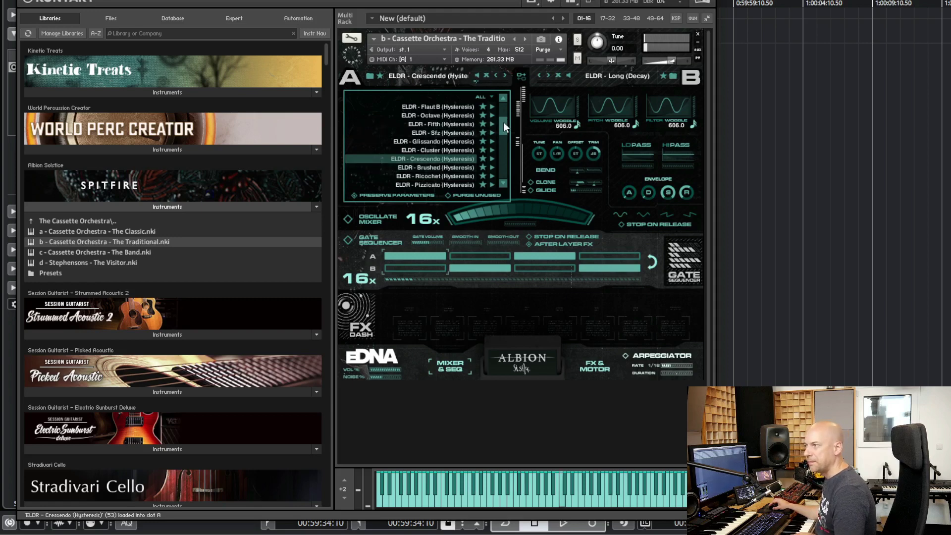
Step: Load MYST - Waivering (Hysteresis) into layer A and close the sound browser
{"action": "left_click", "coordinate": [502, 183]}
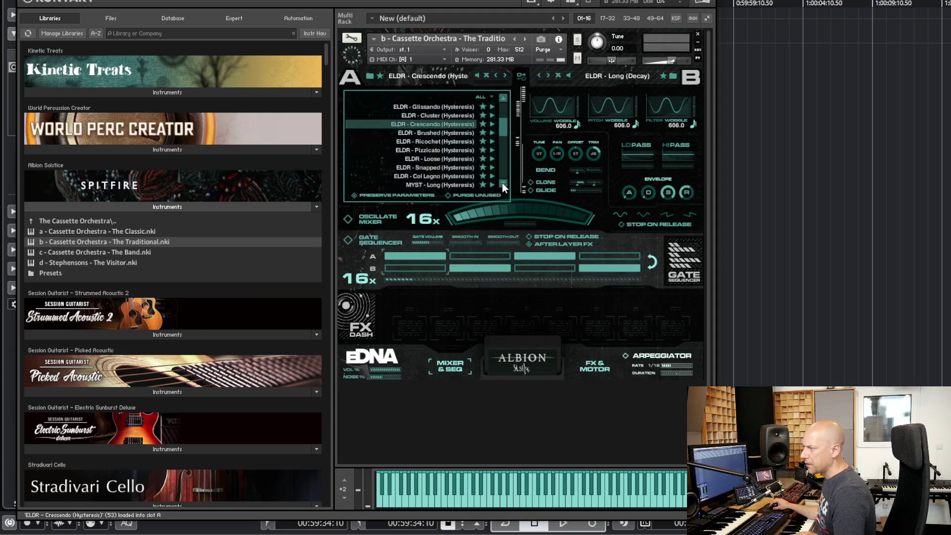
{"action": "left_click", "coordinate": [436, 142]}
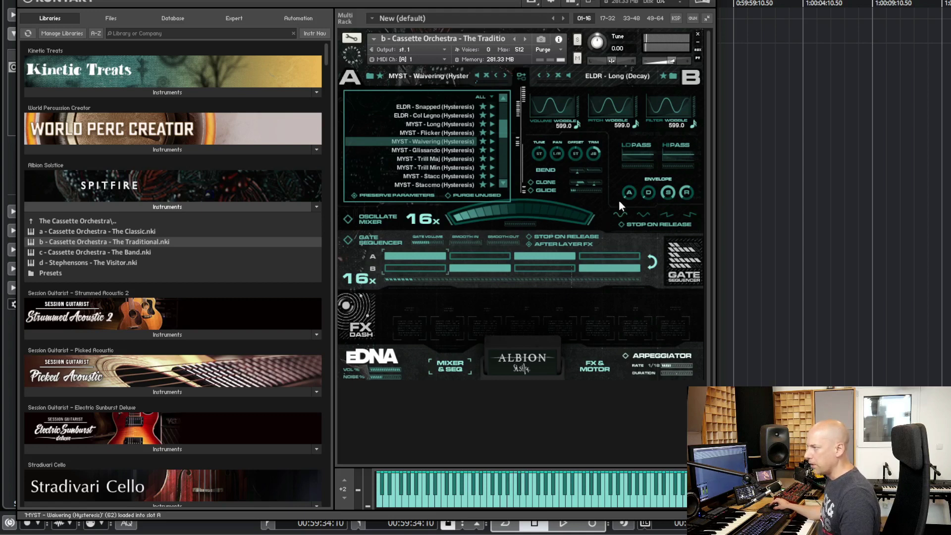
{"action": "left_click", "coordinate": [438, 139]}
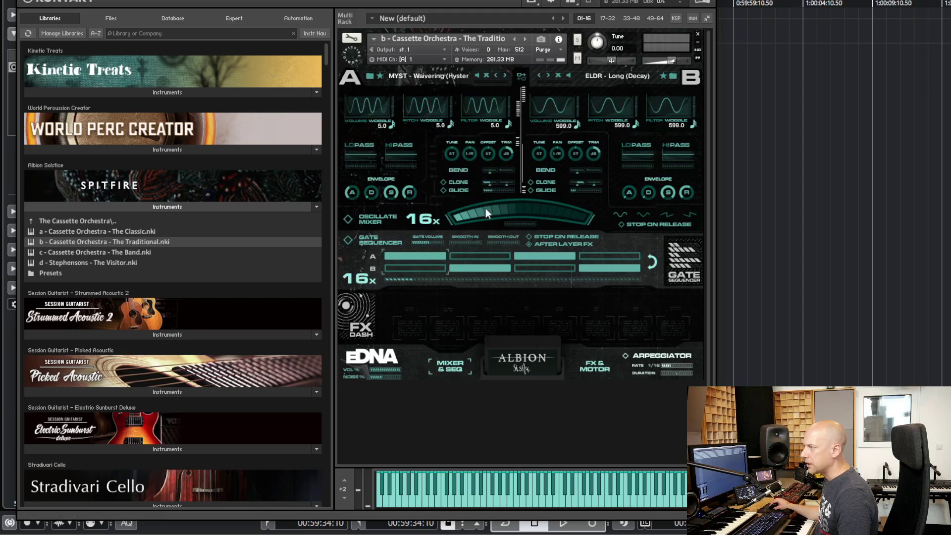
Step: Fade the mixer fully to layer B and load ELDR - Flaut A (Descent) into that layer
{"action": "left_click_drag", "start_coordinate": [485, 208], "coordinate": [749, 253]}
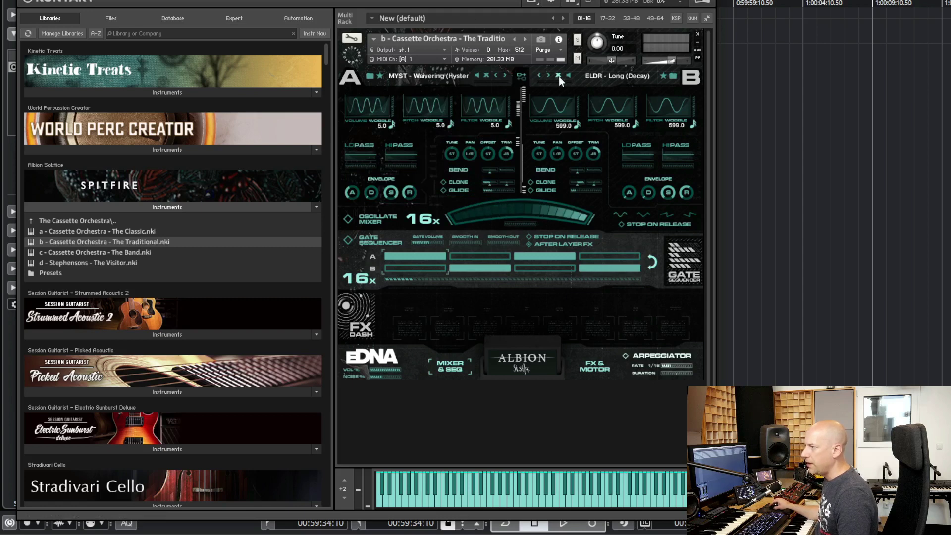
{"action": "left_click", "coordinate": [672, 76]}
{"action": "left_click_drag", "start_coordinate": [691, 126], "coordinate": [688, 131]}
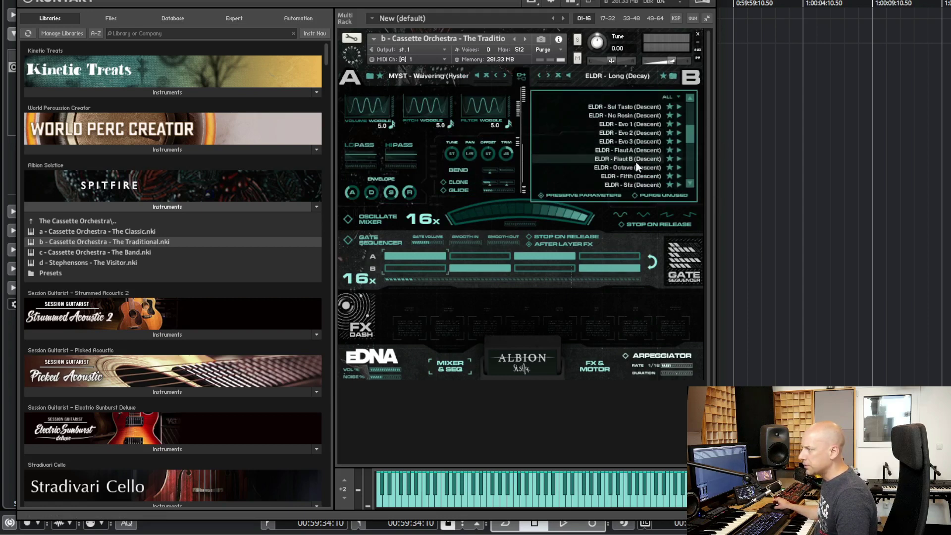
{"action": "left_click", "coordinate": [641, 150]}
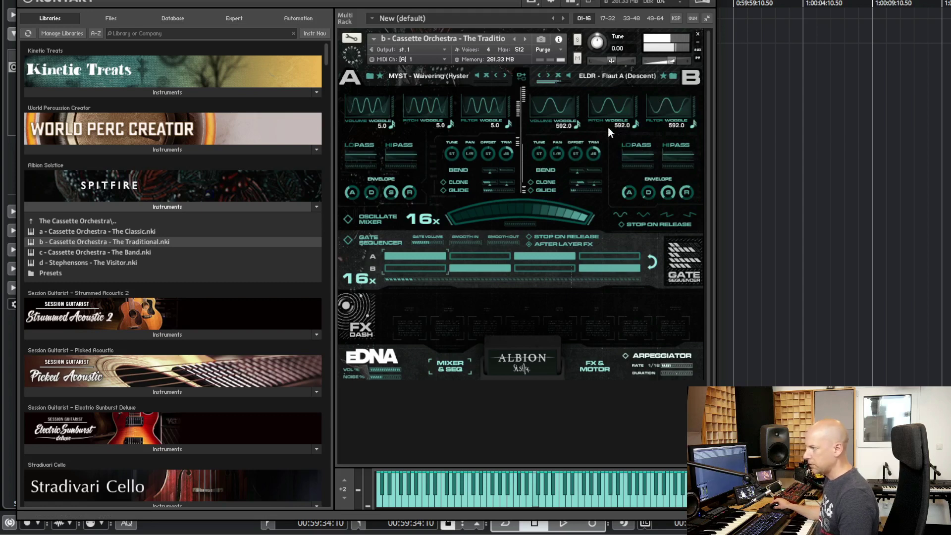
Step: Blend the mixer between layers A and B, and lower layer B's low-pass filter to about 764.5 Hz
{"action": "left_click_drag", "start_coordinate": [554, 215], "coordinate": [599, 213]}
{"action": "left_click_drag", "start_coordinate": [630, 152], "coordinate": [528, 218]}
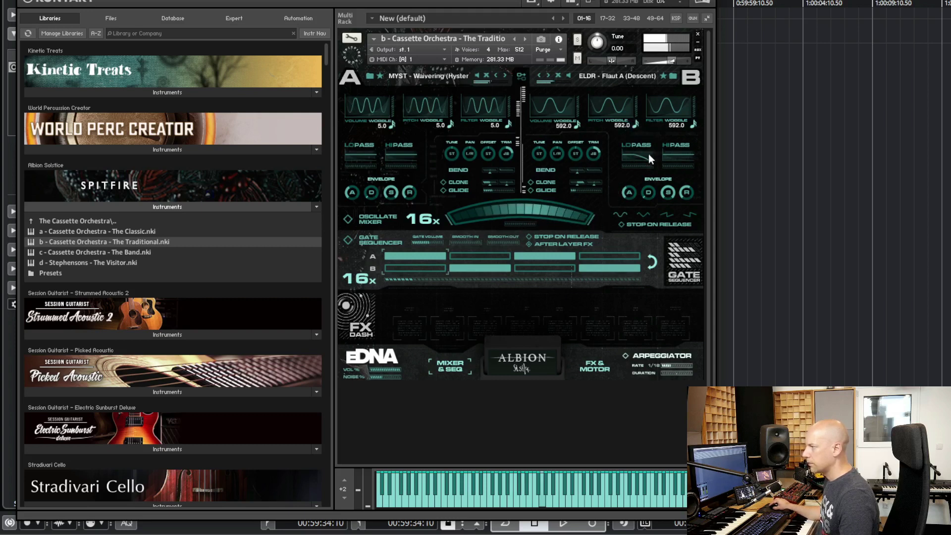
{"action": "left_click_drag", "start_coordinate": [648, 154], "coordinate": [635, 158]}
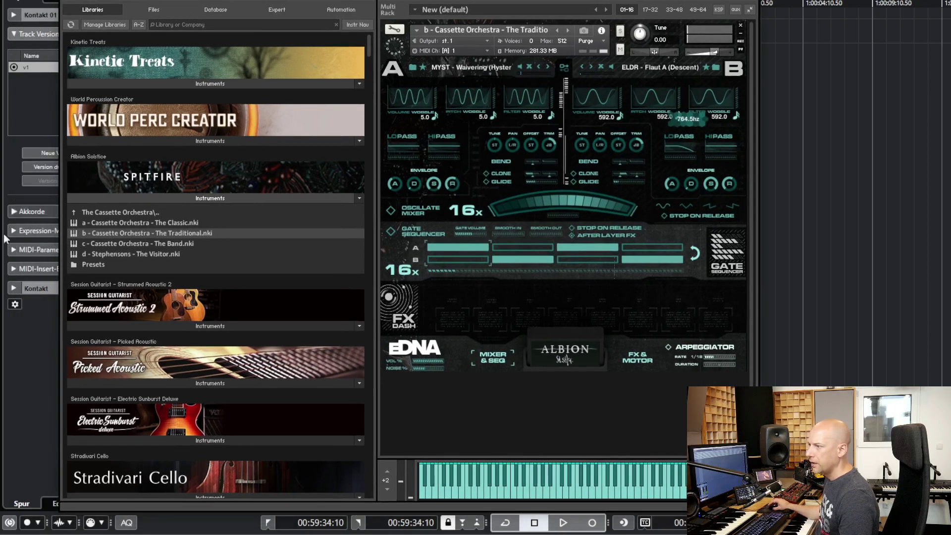
Step: Insert EchoBoy as the first audio insert on the Kontakt 01 track and switch its mode to Ping-Pong
{"action": "left_click", "coordinate": [24, 288]}
{"action": "left_click", "coordinate": [31, 144]}
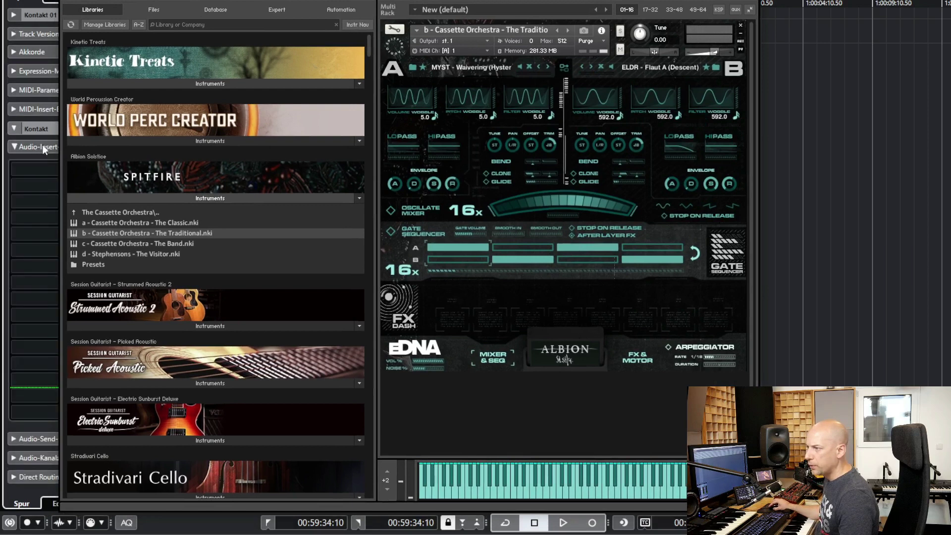
{"action": "left_click", "coordinate": [35, 169]}
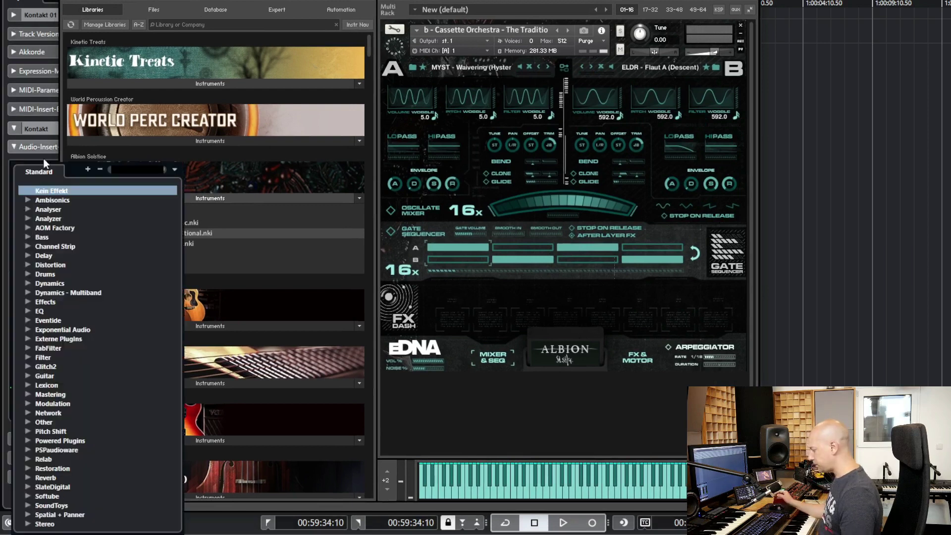
{"action": "type", "text": "echo"}
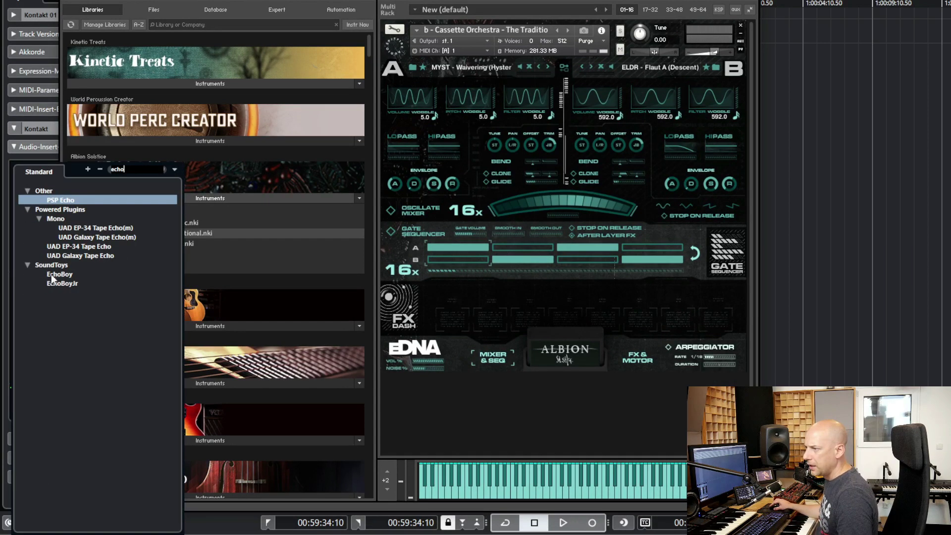
{"action": "left_click", "coordinate": [55, 275]}
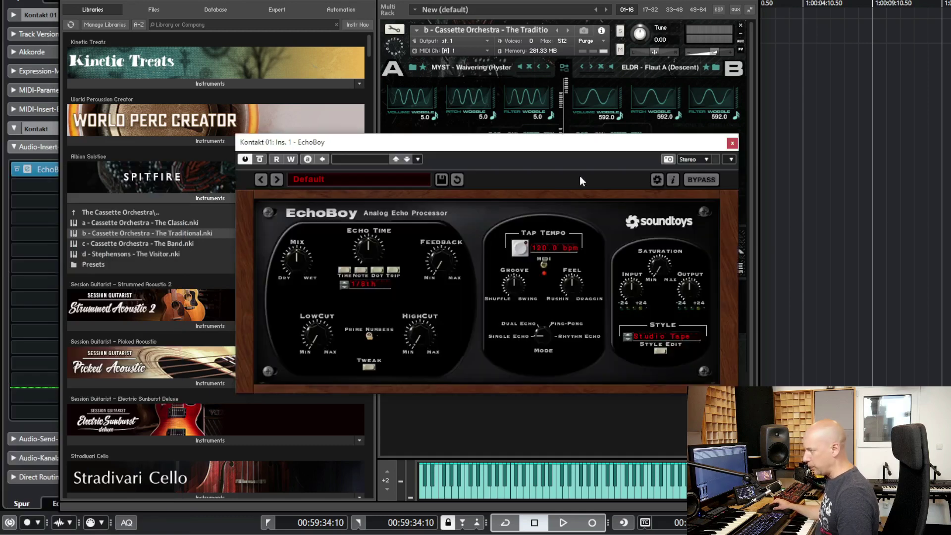
{"action": "left_click_drag", "start_coordinate": [548, 335], "coordinate": [554, 307]}
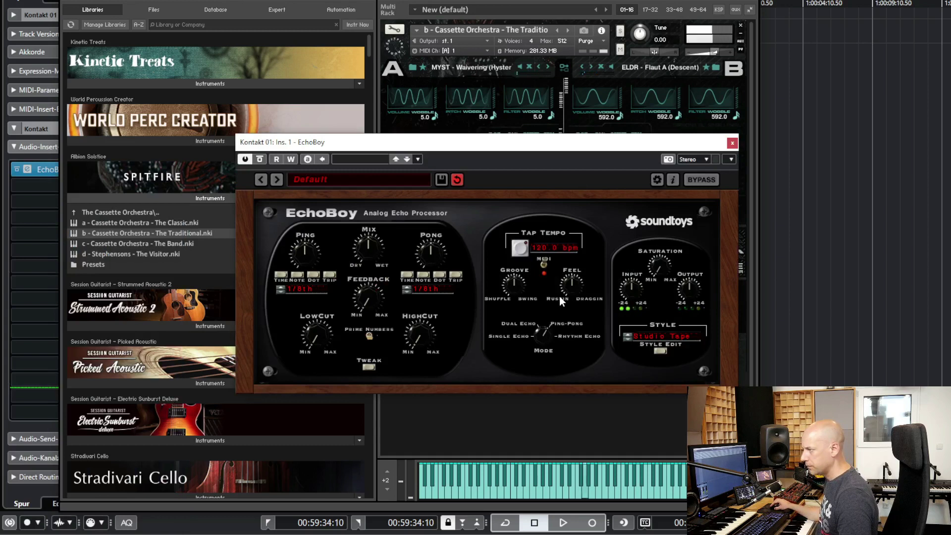
{"action": "left_click_drag", "start_coordinate": [557, 142], "coordinate": [364, 328]}
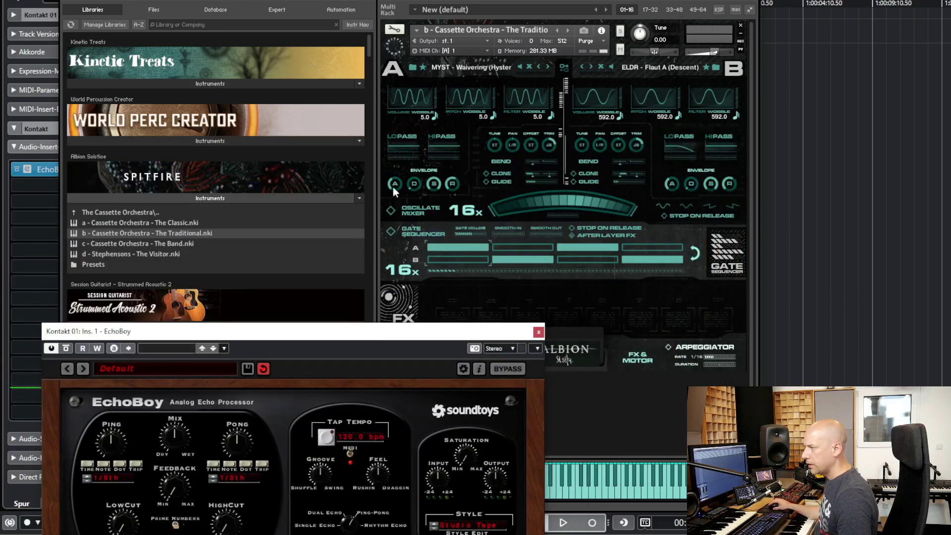
Step: Lengthen layer A's envelope attack to about 1.8k ms, adjust layer B's attack, and bring the EchoBoy window back to the front
{"action": "left_click", "coordinate": [403, 178]}
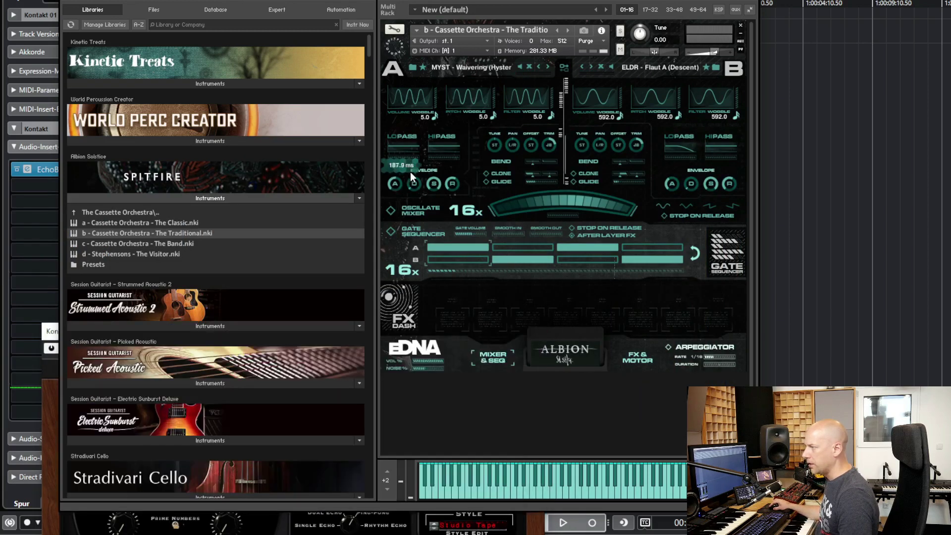
{"action": "mouse_move", "coordinate": [678, 181]}
{"action": "left_click_drag", "start_coordinate": [682, 163], "coordinate": [675, 165]}
{"action": "mouse_move", "coordinate": [402, 181]}
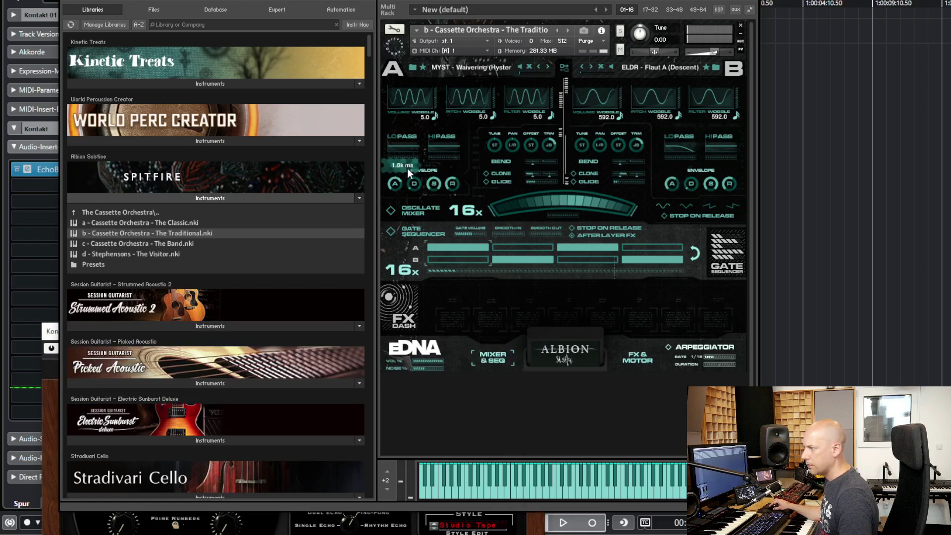
{"action": "left_click", "coordinate": [53, 332]}
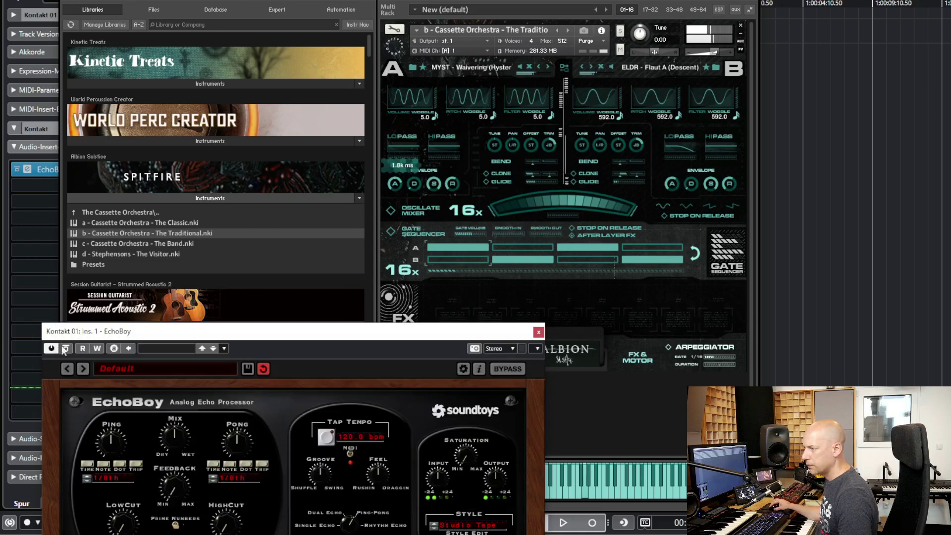
Step: Raise EchoBoy's feedback and change its style to Cheap Tape with a 1/4 note Pong time
{"action": "left_click_drag", "start_coordinate": [98, 331], "coordinate": [93, 154]}
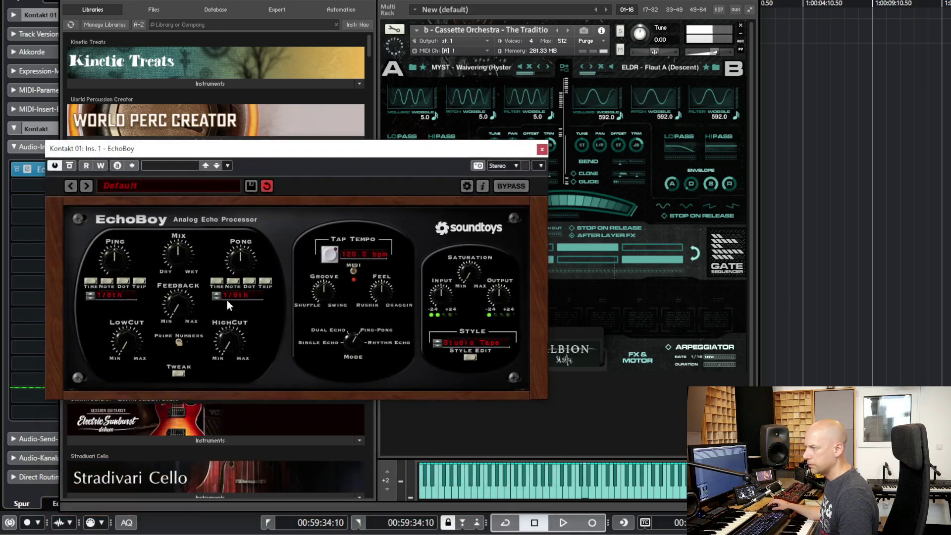
{"action": "left_click_drag", "start_coordinate": [184, 306], "coordinate": [188, 289]}
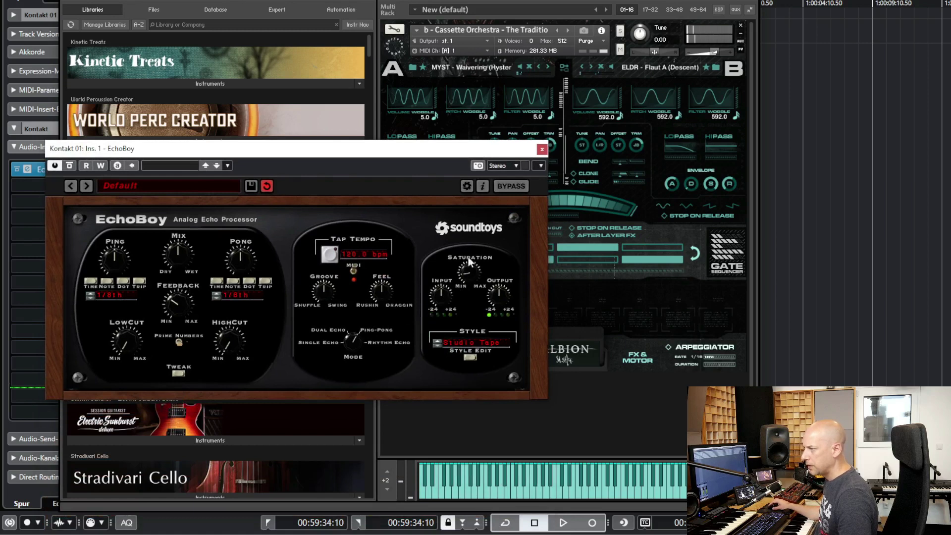
{"action": "left_click", "coordinate": [451, 342]}
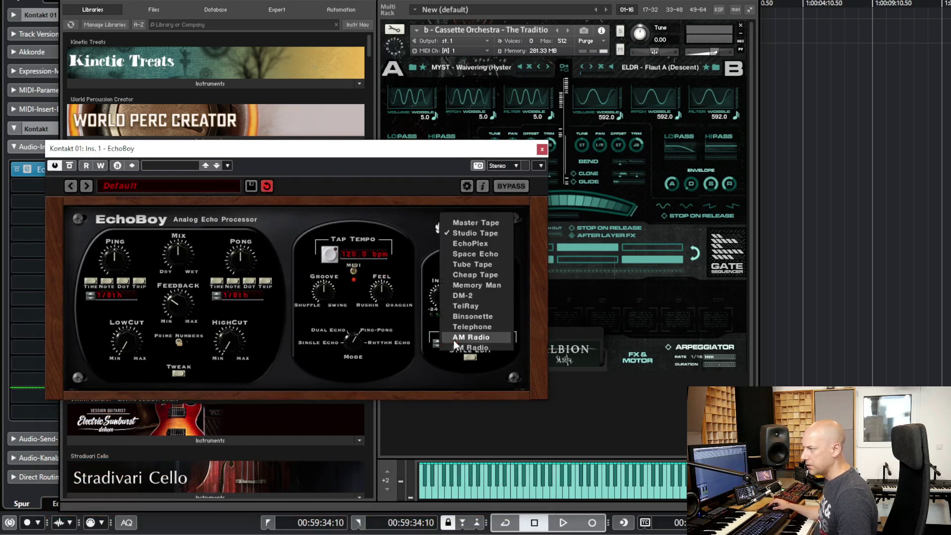
{"action": "left_click", "coordinate": [486, 275]}
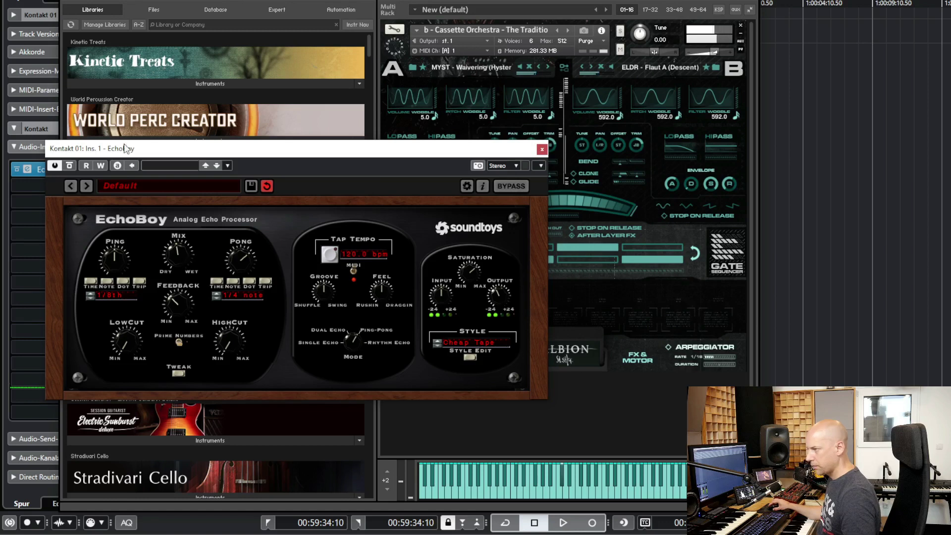
Step: Insert RC-20 Retro Color as the second audio insert on the Kontakt 01 track
{"action": "left_click_drag", "start_coordinate": [126, 148], "coordinate": [133, 148]}
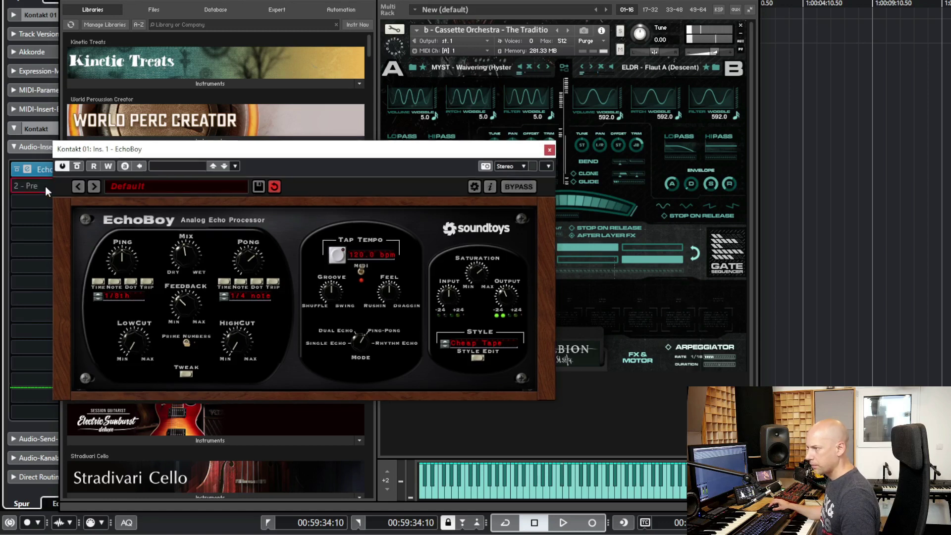
{"action": "left_click", "coordinate": [45, 186]}
{"action": "type", "text": "rc"}
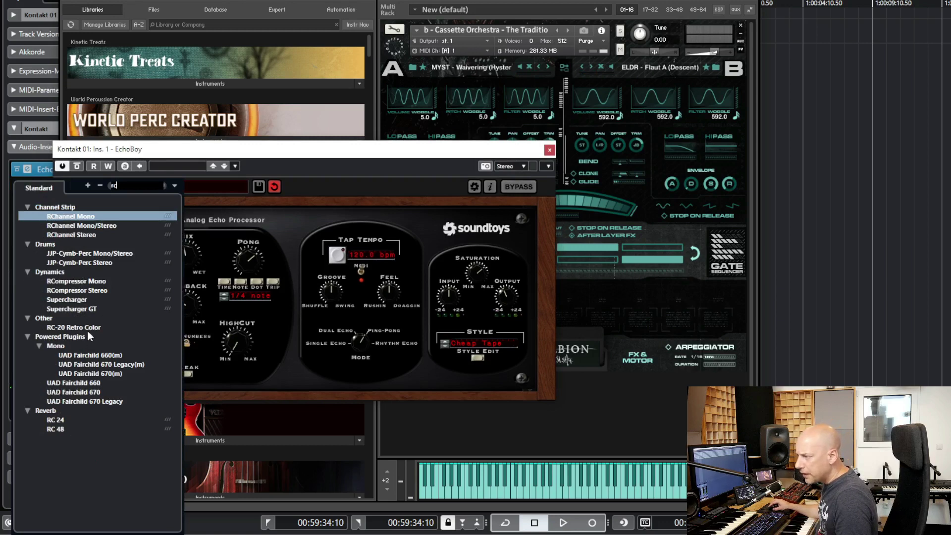
{"action": "key", "text": "Escape"}
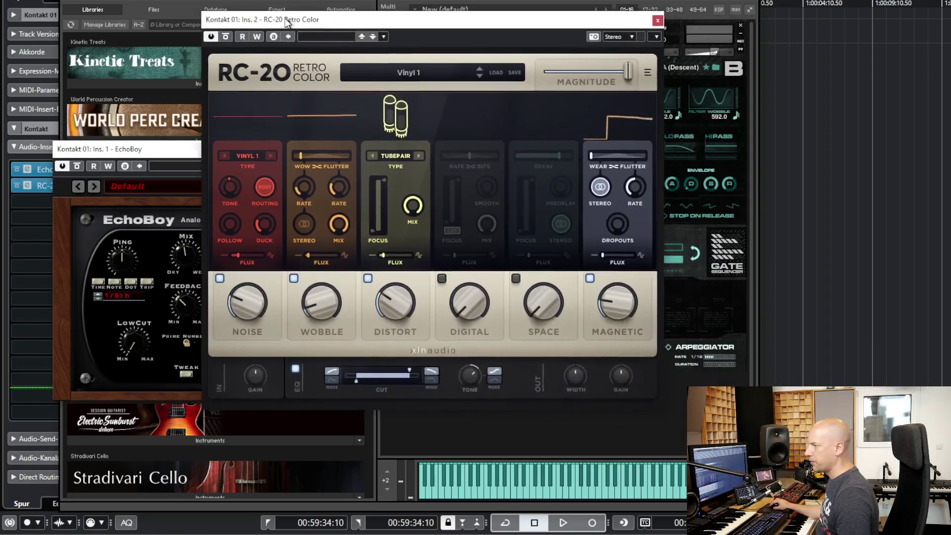
Step: Set RC-20's noise to 10 %, wobble to 14 % and magnetic to about 68 %, and close its window
{"action": "left_click_drag", "start_coordinate": [290, 17], "coordinate": [181, 21]}
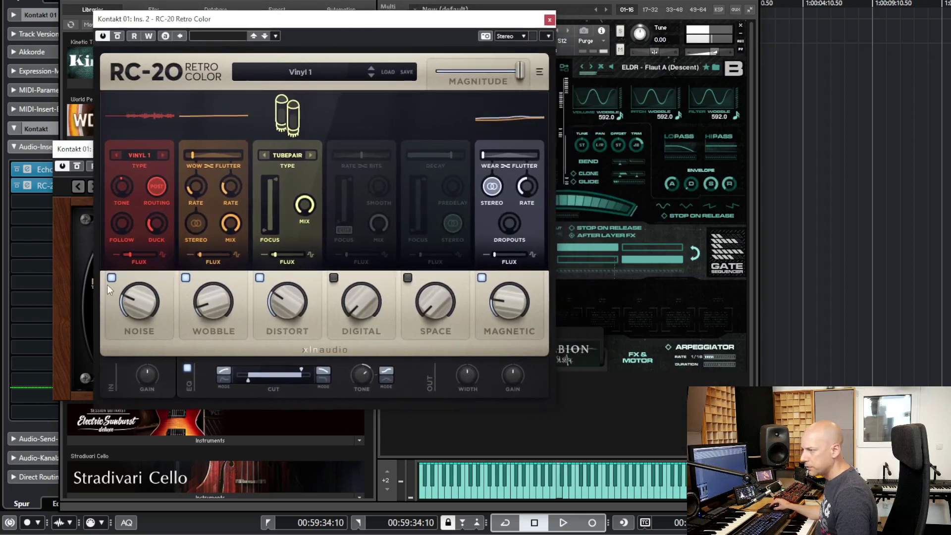
{"action": "left_click_drag", "start_coordinate": [130, 308], "coordinate": [120, 326]}
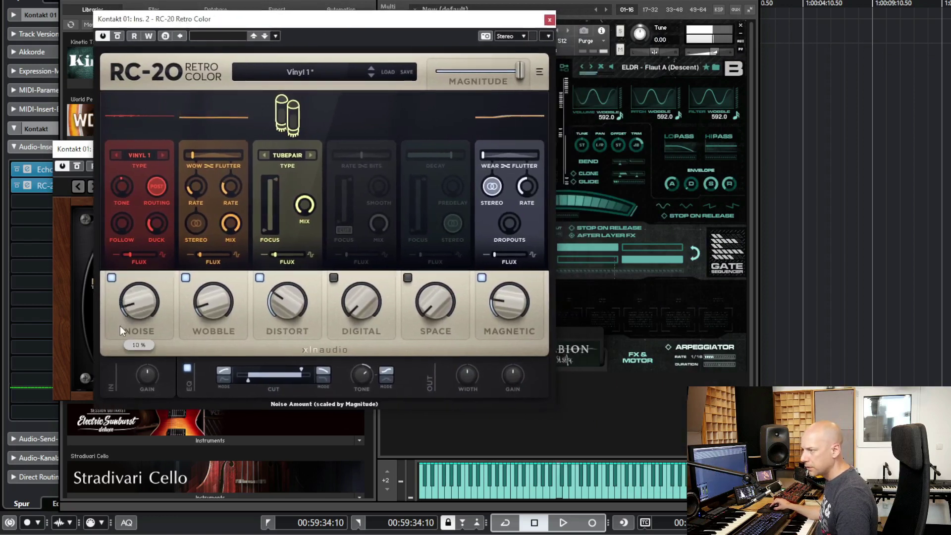
{"action": "mouse_move", "coordinate": [217, 292]}
{"action": "left_click_drag", "start_coordinate": [218, 292], "coordinate": [210, 298]}
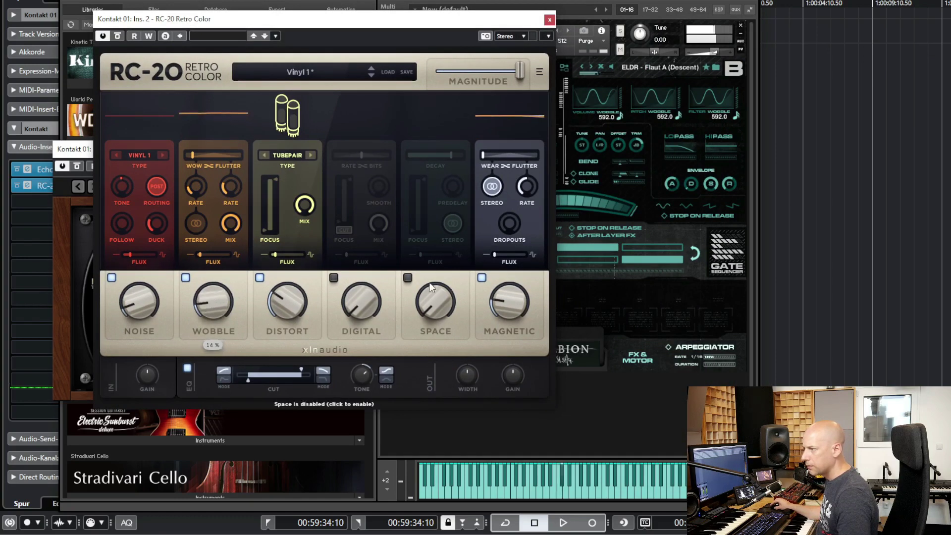
{"action": "left_click_drag", "start_coordinate": [515, 295], "coordinate": [519, 206]}
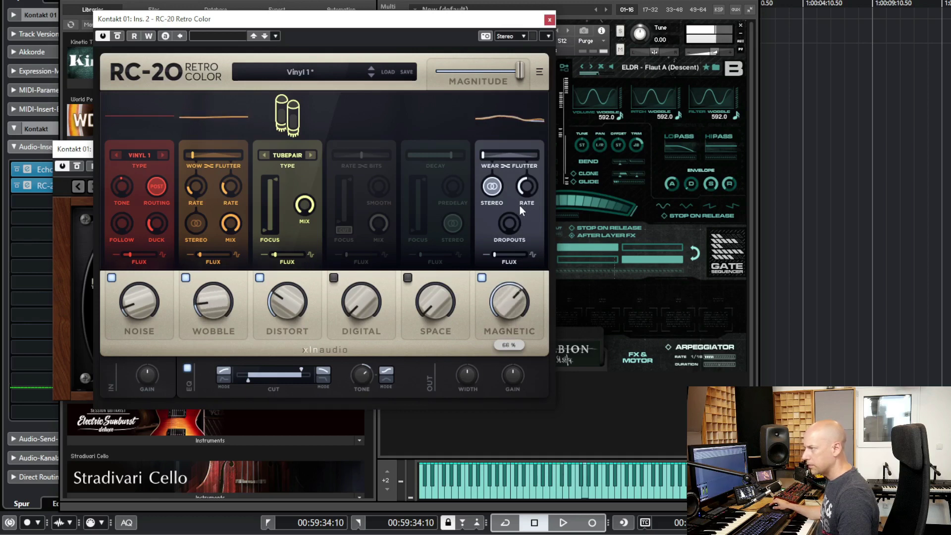
{"action": "left_click", "coordinate": [549, 20]}
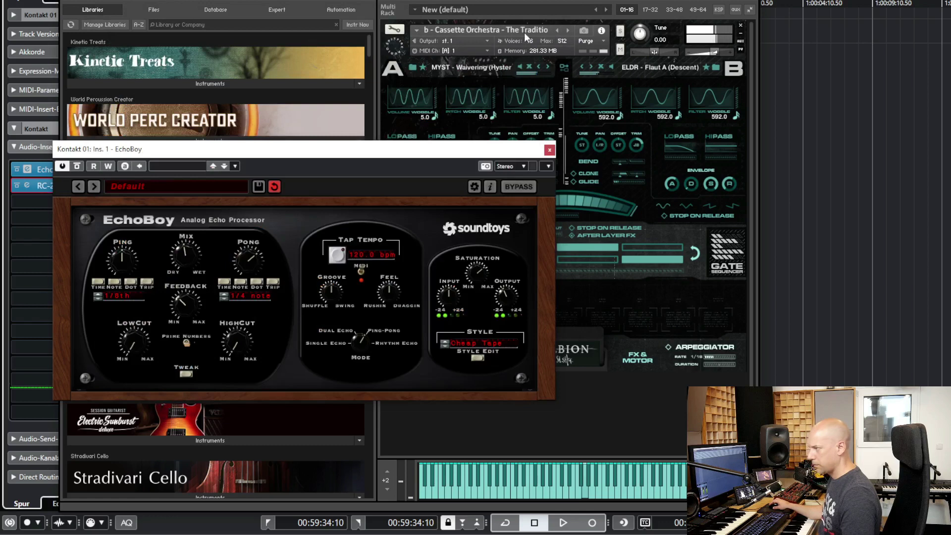
Step: Insert ValhallaVintageVerb as the third audio insert on the Kontakt 01 track
{"action": "left_click", "coordinate": [40, 203]}
{"action": "type", "text": "vinta"}
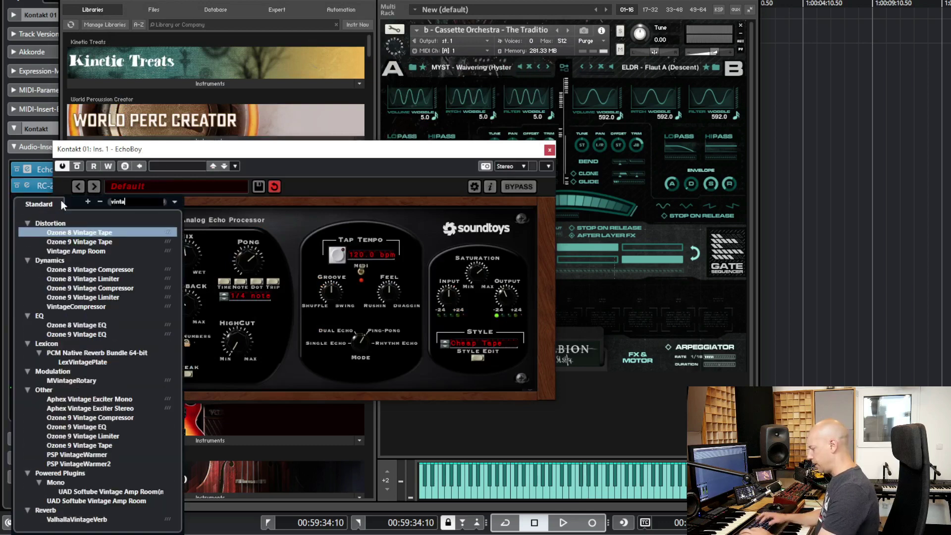
{"action": "left_click", "coordinate": [92, 521]}
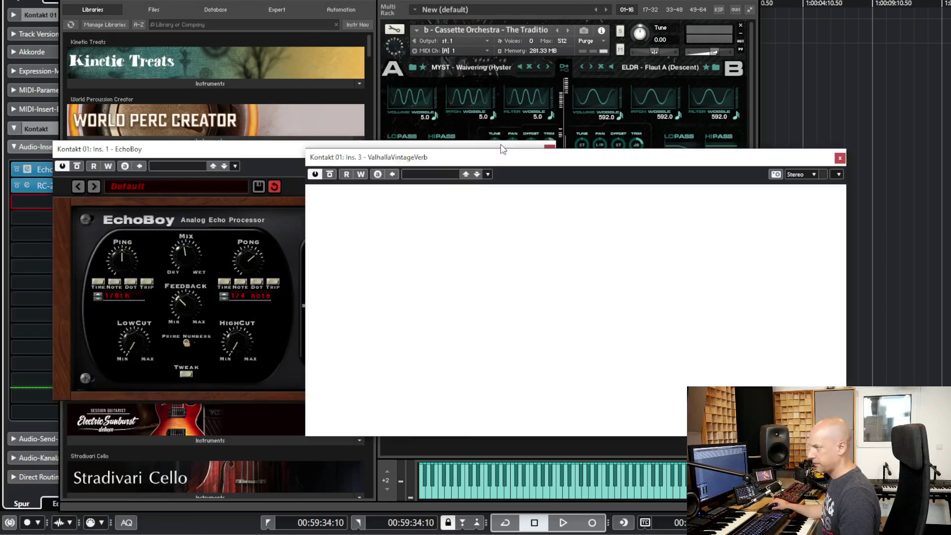
{"action": "left_click_drag", "start_coordinate": [549, 158], "coordinate": [367, 50]}
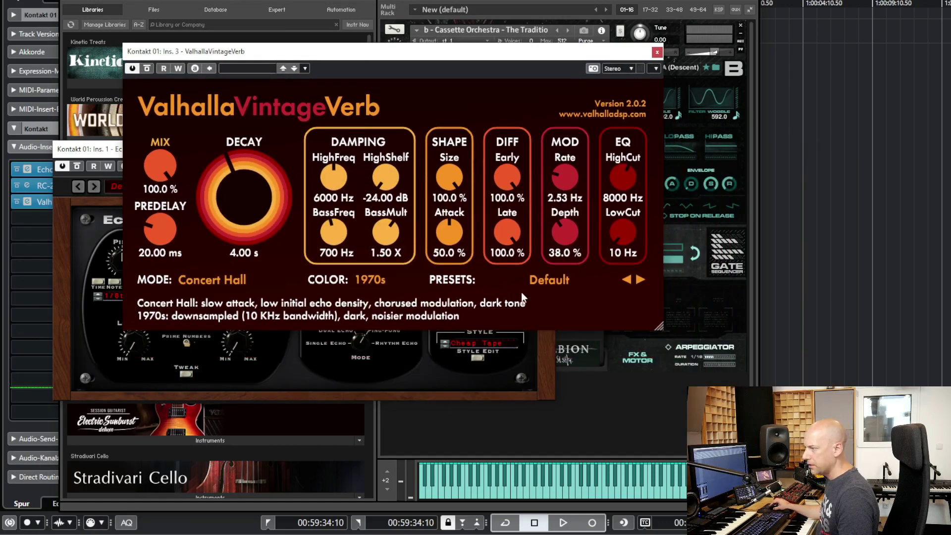
Step: Load the A Plate preset in ValhallaVintageVerb with the mix at 22.4 % and the color set to 1970s
{"action": "left_click", "coordinate": [558, 281]}
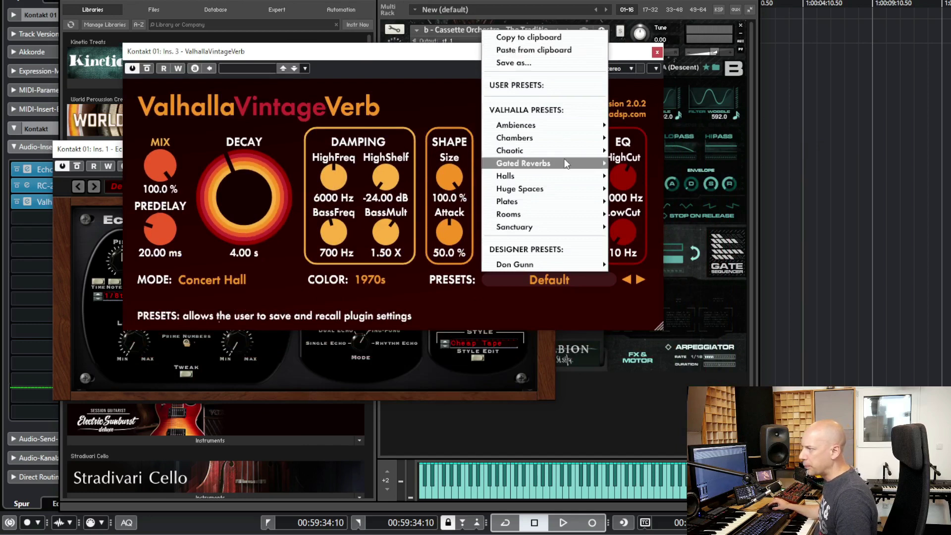
{"action": "mouse_move", "coordinate": [536, 203]}
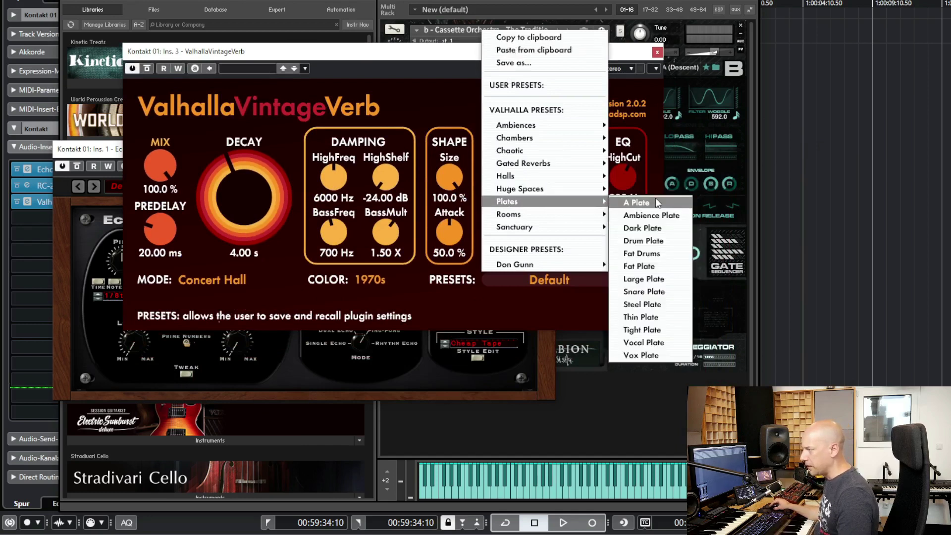
{"action": "left_click", "coordinate": [639, 203]}
{"action": "left_click_drag", "start_coordinate": [154, 189], "coordinate": [151, 276]}
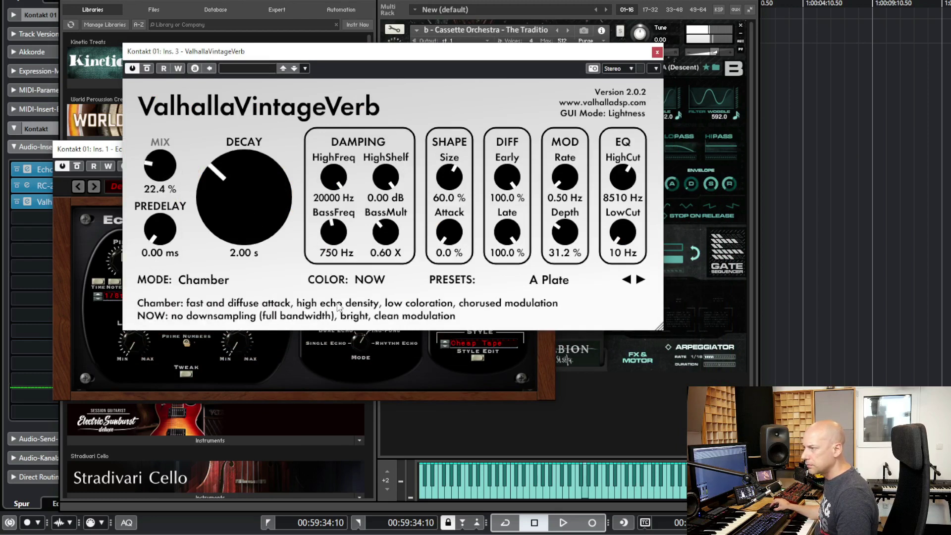
{"action": "left_click", "coordinate": [369, 280]}
{"action": "left_click", "coordinate": [378, 294]}
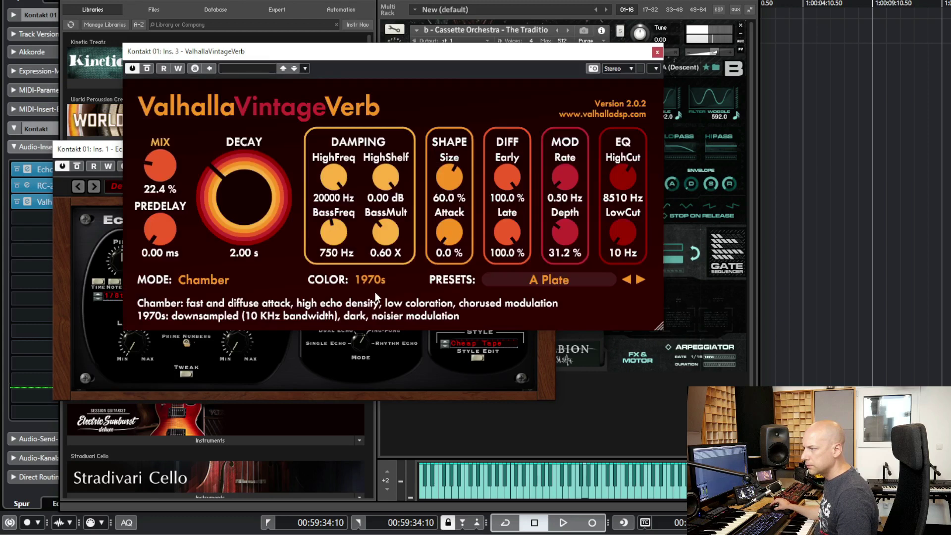
Step: Raise the reverb mix to 28.4 % and close the ValhallaVintageVerb and EchoBoy windows
{"action": "left_click", "coordinate": [167, 170]}
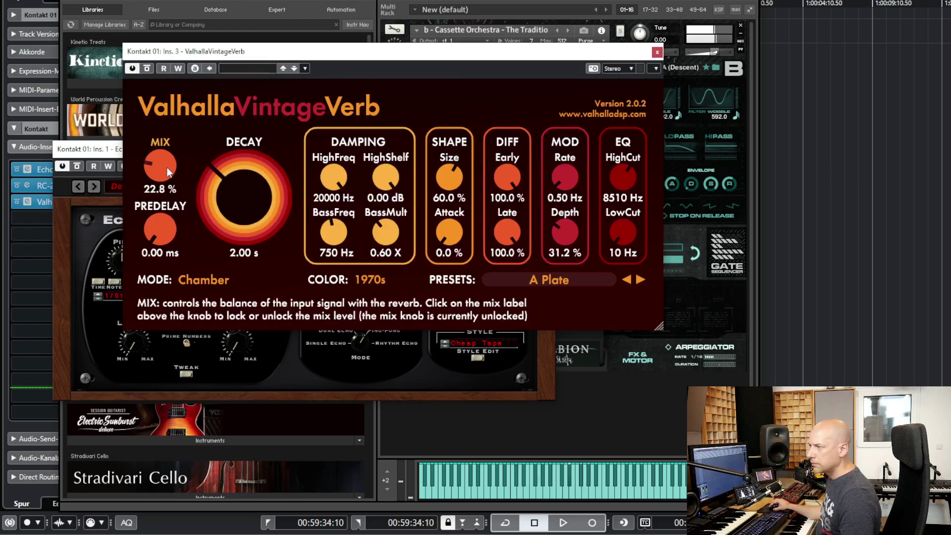
{"action": "scroll", "coordinate": [171, 160], "scroll_direction": "up", "scroll_amount": 4}
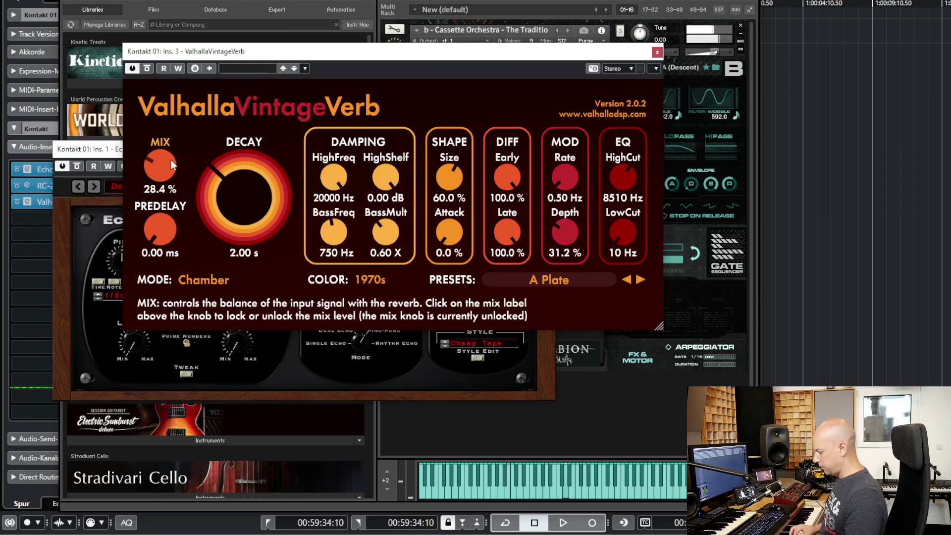
{"action": "left_click", "coordinate": [657, 52]}
{"action": "left_click", "coordinate": [549, 149]}
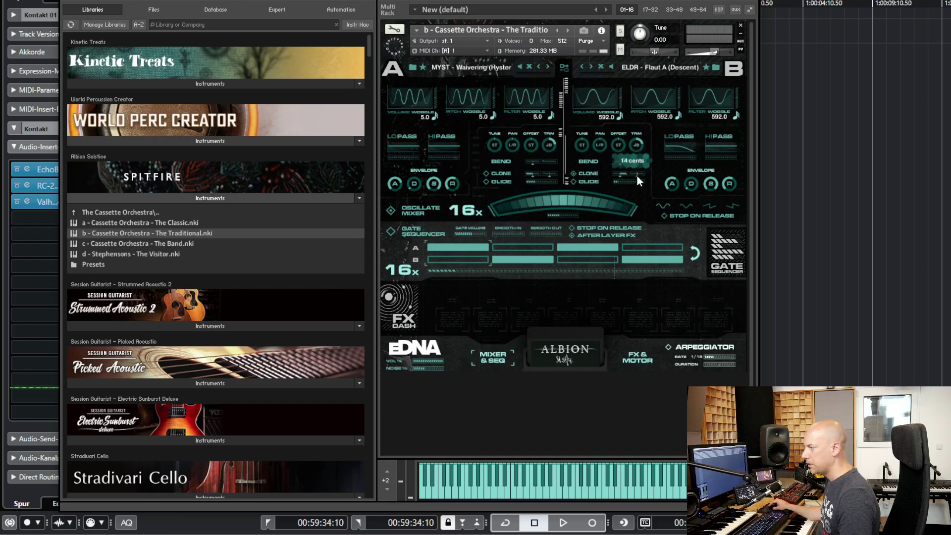
Step: Set layer B's clone to 0 ST and 29 cents of detune, and adjust layer A's clone settings
{"action": "mouse_move", "coordinate": [619, 176]}
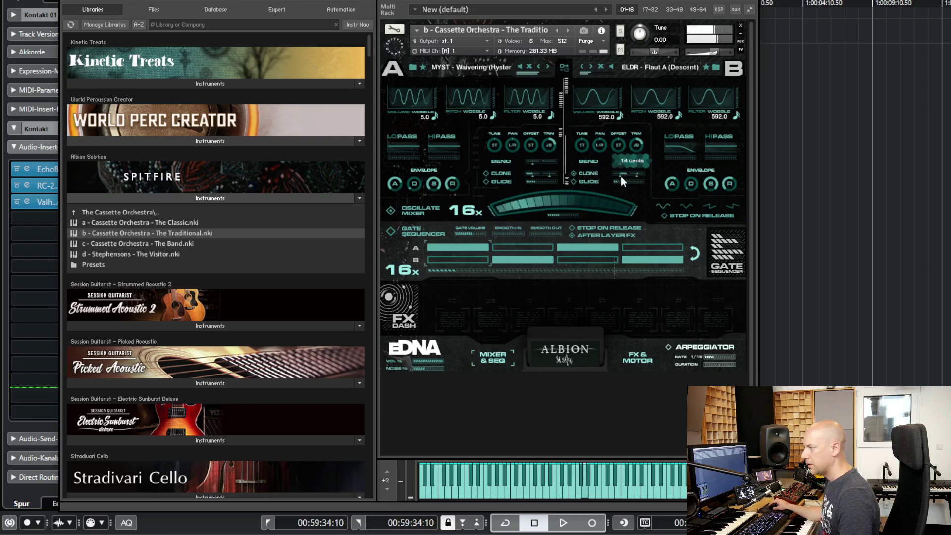
{"action": "left_click_drag", "start_coordinate": [615, 176], "coordinate": [611, 177]}
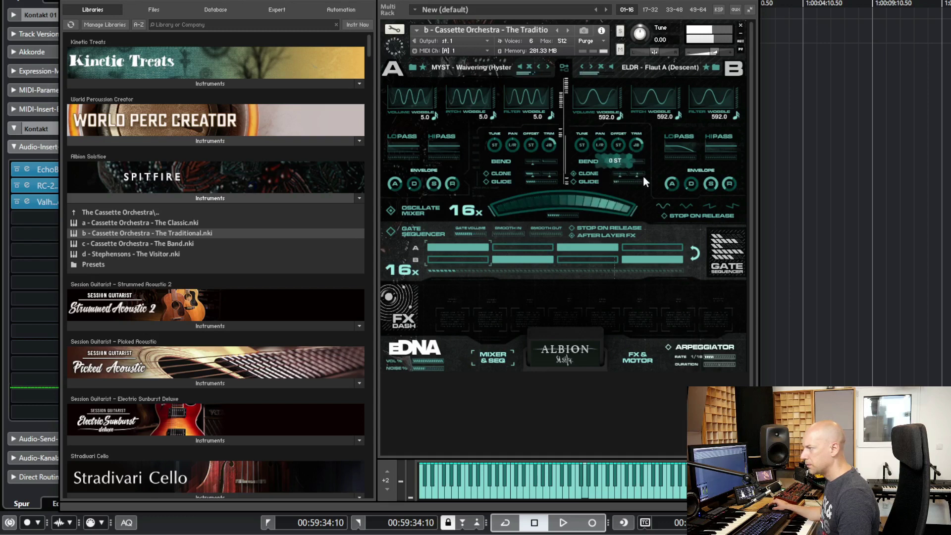
{"action": "mouse_move", "coordinate": [637, 176]}
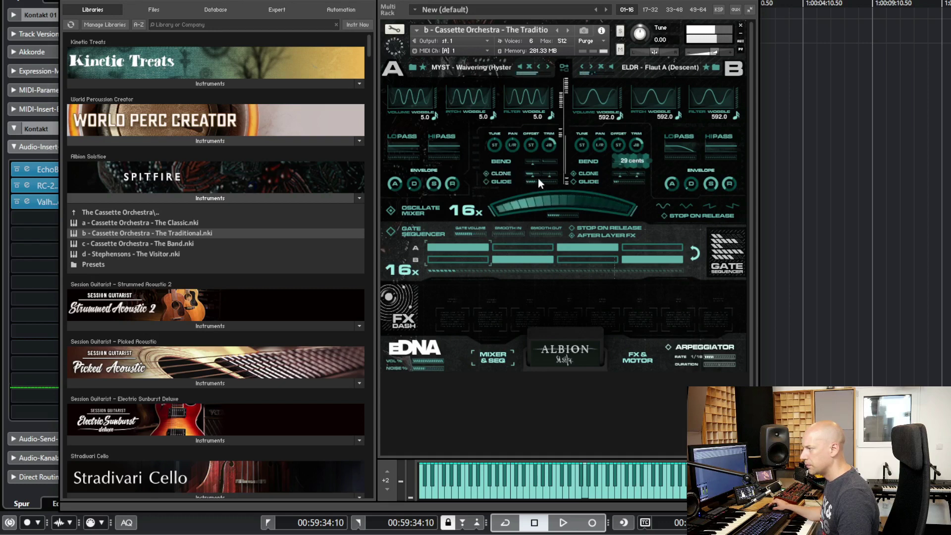
{"action": "left_click_drag", "start_coordinate": [531, 177], "coordinate": [547, 176]}
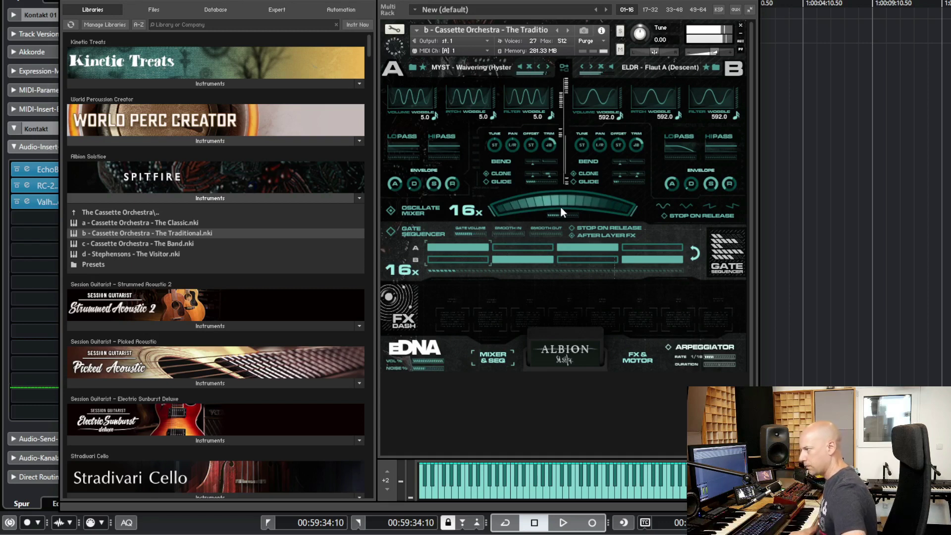
Step: Load MYST - Long (Descent) into layer A and browse the sound list down to the RE301 variations
{"action": "left_click_drag", "start_coordinate": [477, 70], "coordinate": [440, 50]}
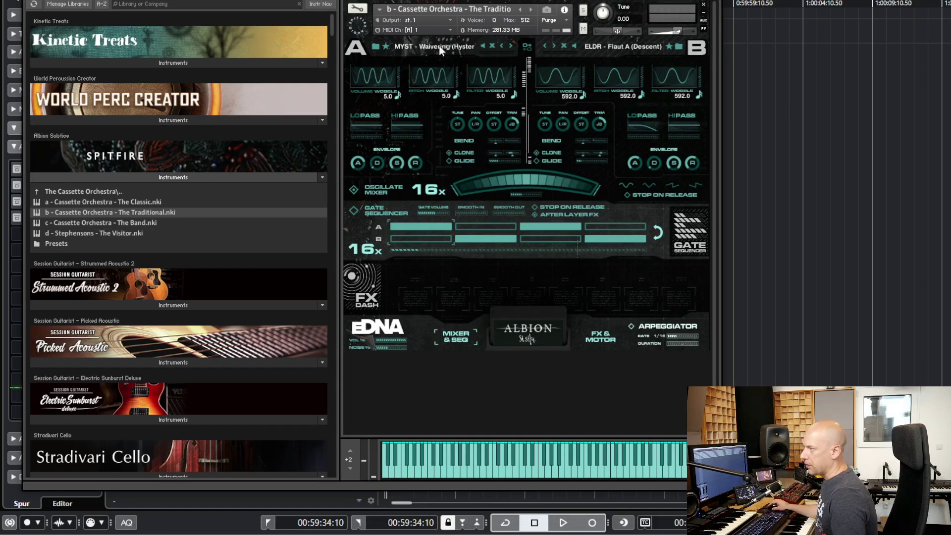
{"action": "left_click", "coordinate": [381, 47]}
{"action": "left_click", "coordinate": [471, 46]}
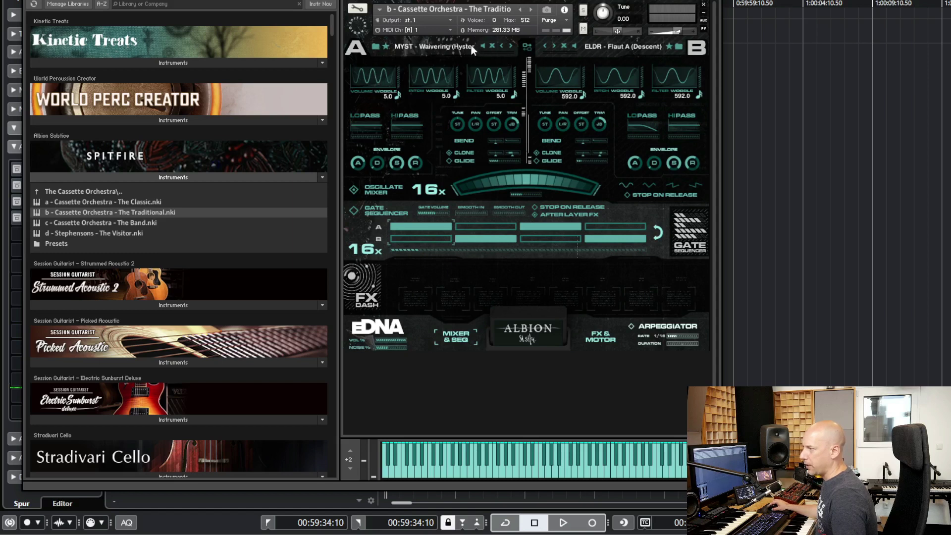
{"action": "left_click", "coordinate": [376, 47]}
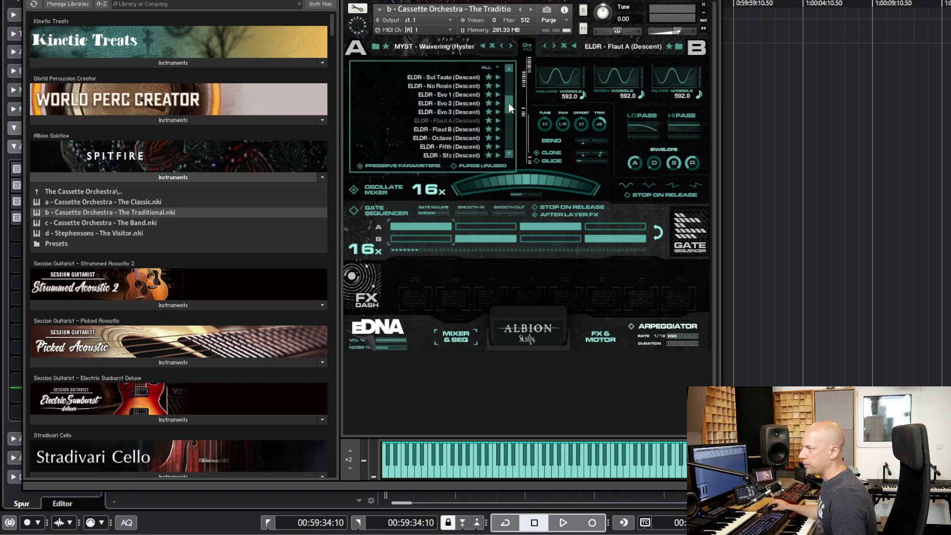
{"action": "left_click_drag", "start_coordinate": [507, 109], "coordinate": [507, 112]}
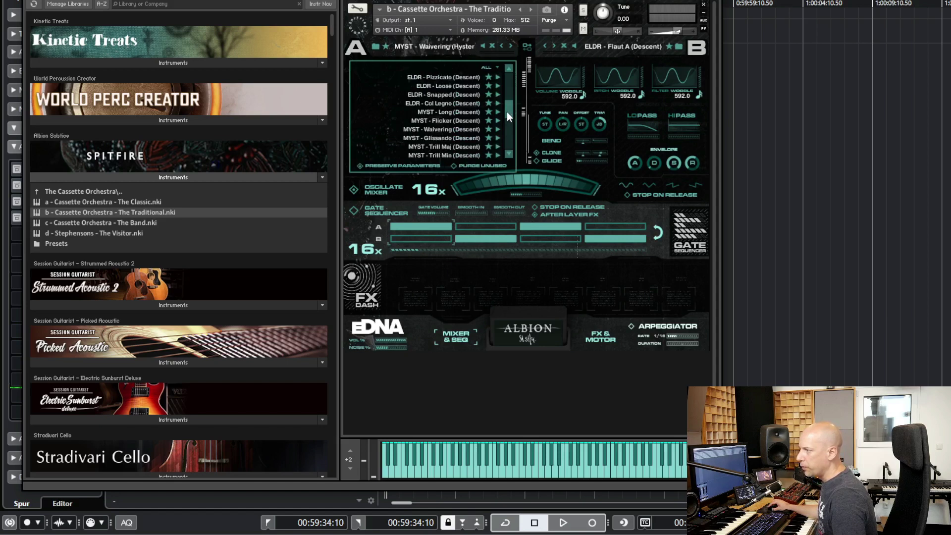
{"action": "left_click", "coordinate": [448, 111]}
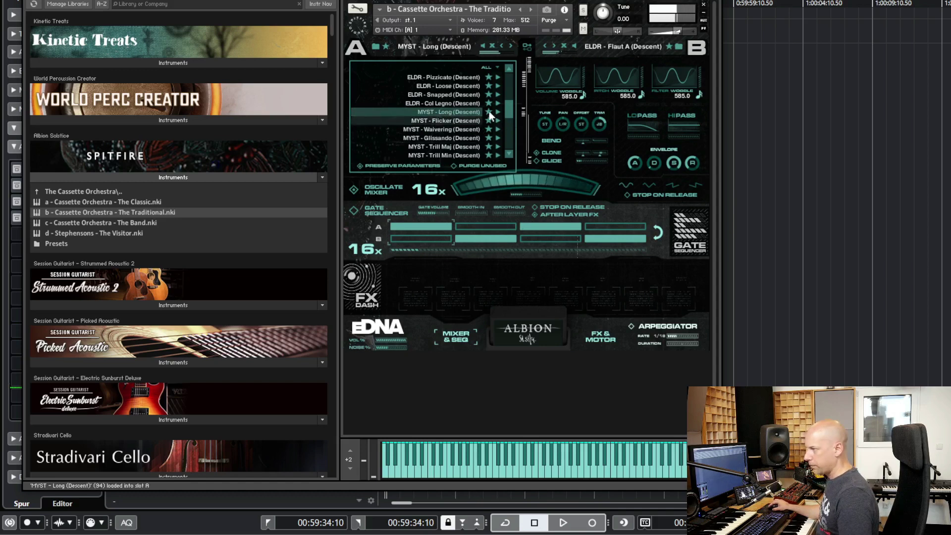
{"action": "left_click_drag", "start_coordinate": [510, 110], "coordinate": [496, 147]}
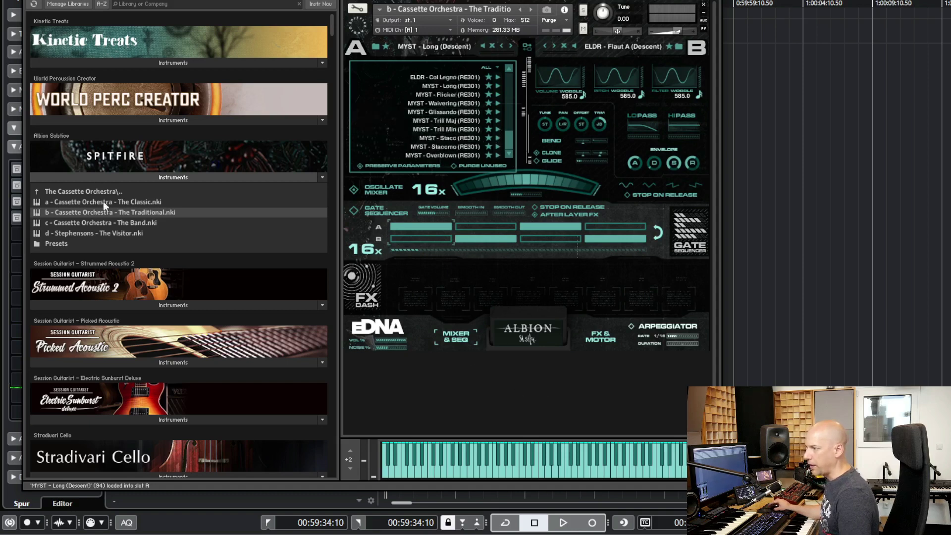
Step: Load the c - Cassette Orchestra - The Band instrument and choose BLAG - Gliss (Type I) for layer A
{"action": "left_click_drag", "start_coordinate": [615, 79], "coordinate": [628, 109]}
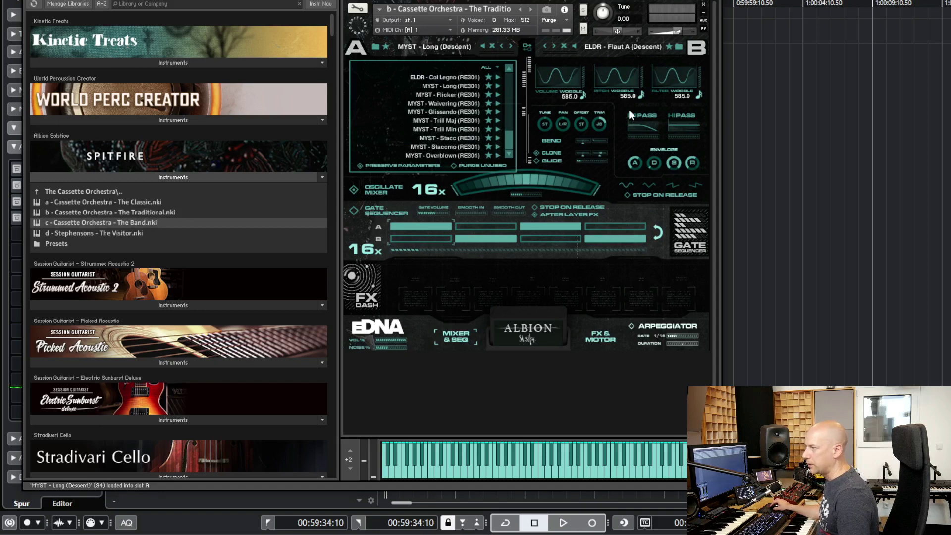
{"action": "left_click_drag", "start_coordinate": [574, 275], "coordinate": [575, 276]}
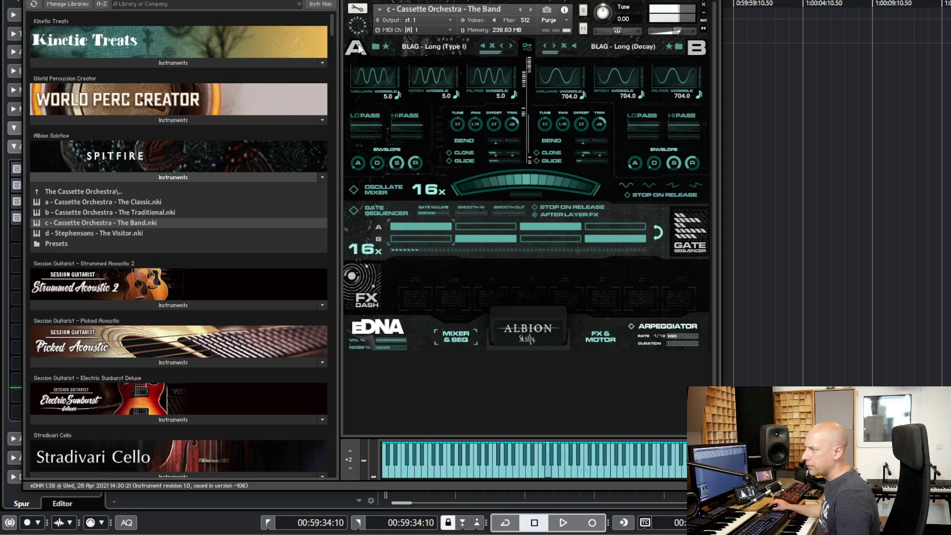
{"action": "left_click", "coordinate": [383, 46]}
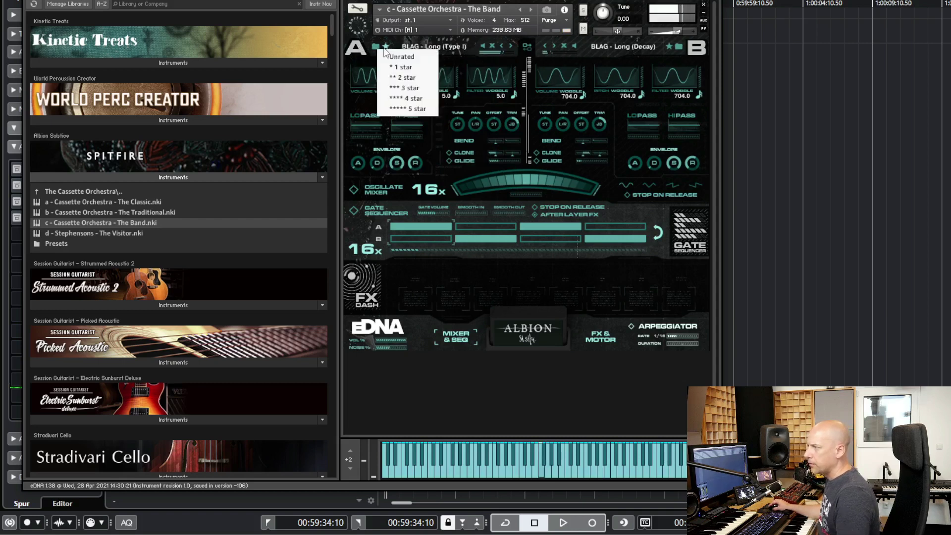
{"action": "left_click", "coordinate": [477, 372]}
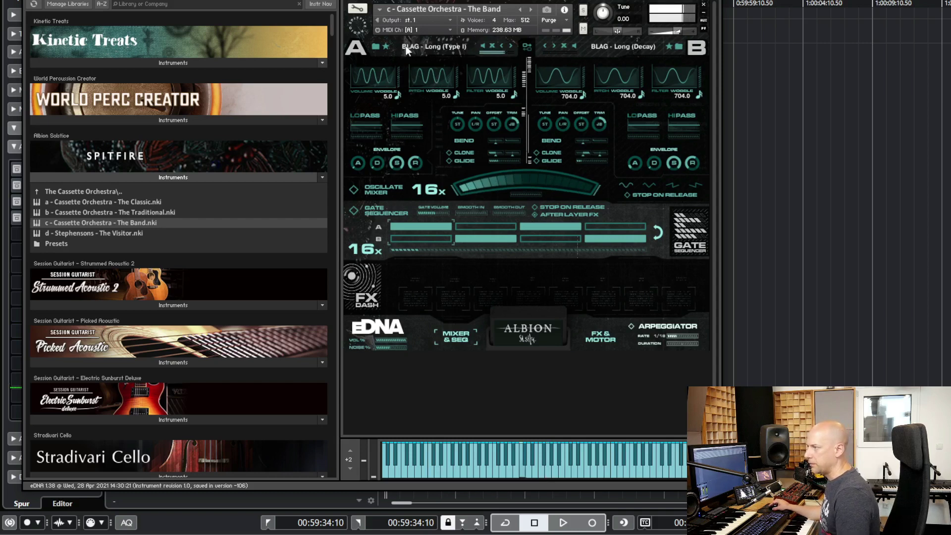
{"action": "left_click", "coordinate": [373, 47]}
{"action": "left_click", "coordinate": [447, 87]}
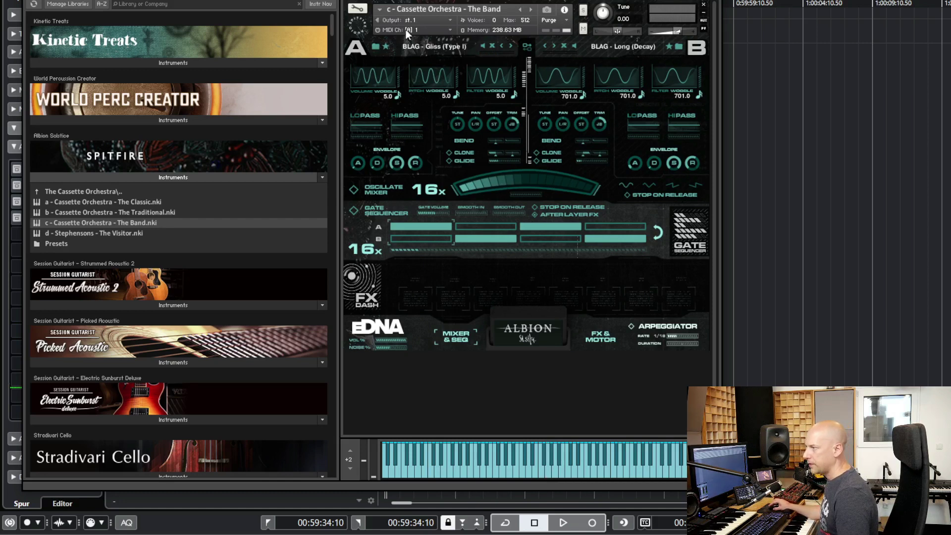
Step: Audition BLAG - Stacc (Type I) and BLAG - Staccmo (Type I) in layer A, ending on BLAG - Trem (Type I)
{"action": "left_click", "coordinate": [376, 48]}
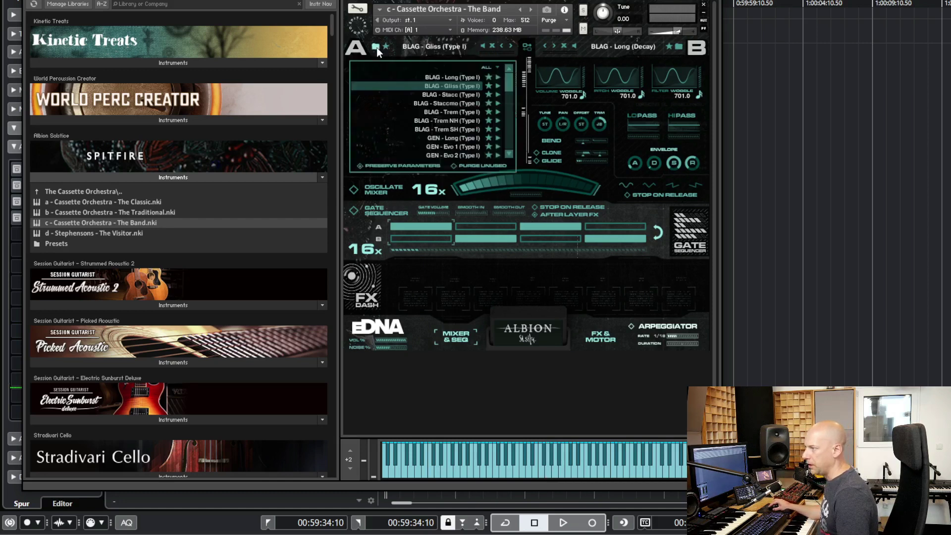
{"action": "left_click", "coordinate": [474, 93]}
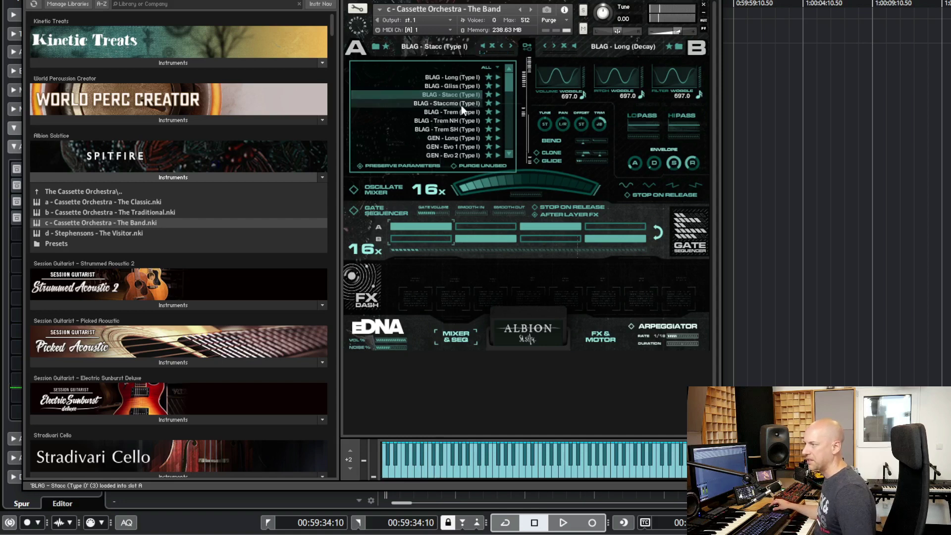
{"action": "left_click", "coordinate": [461, 104]}
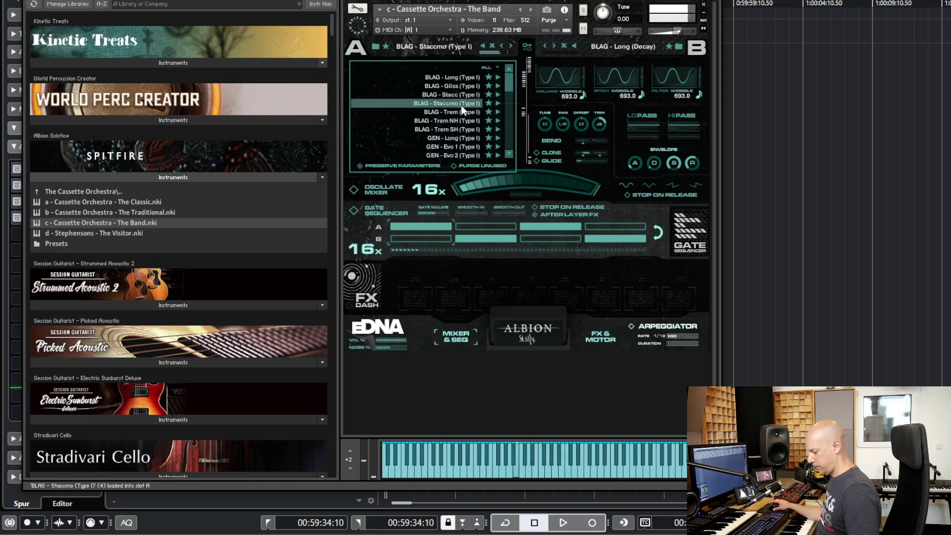
{"action": "left_click", "coordinate": [446, 111]}
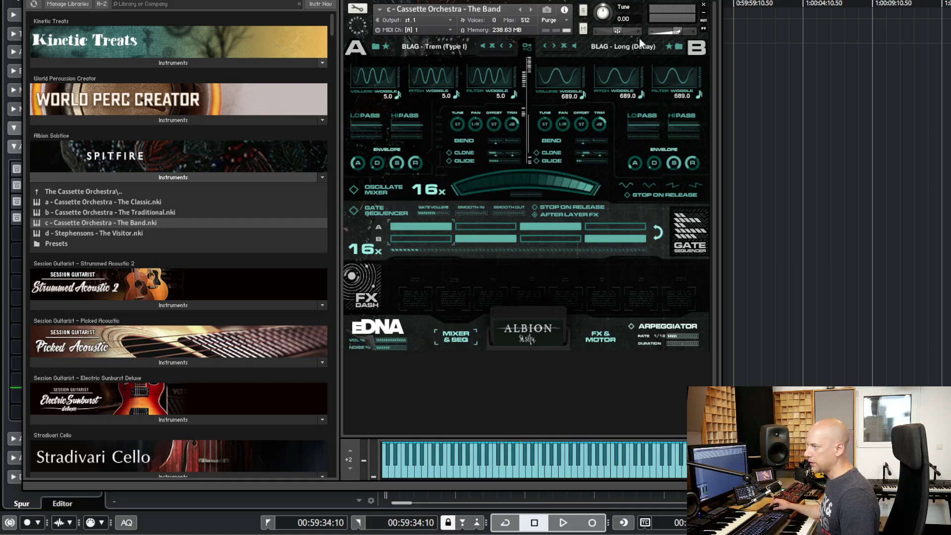
Step: Audition GEN - Long (Type I) in layer B, then replace it with GEN - Trem (Type I)
{"action": "left_click", "coordinate": [678, 47]}
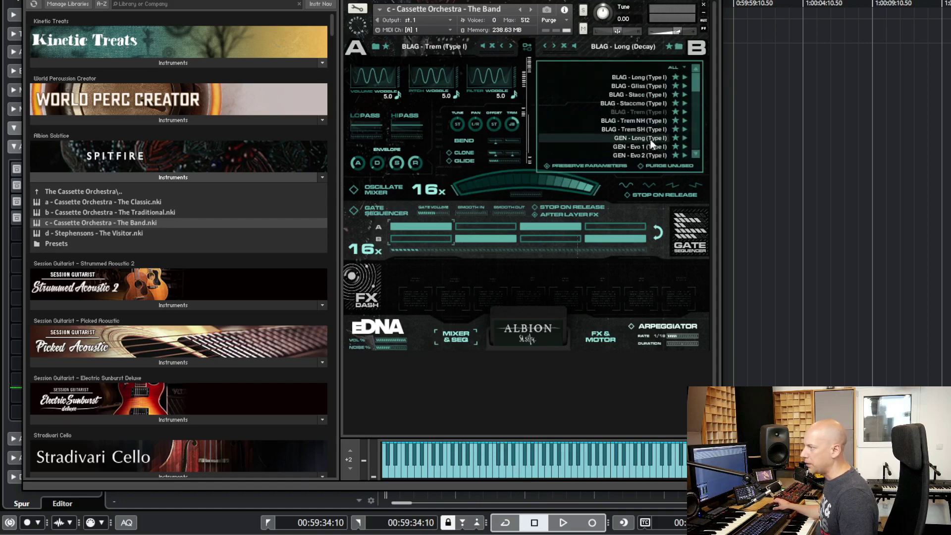
{"action": "left_click", "coordinate": [654, 142]}
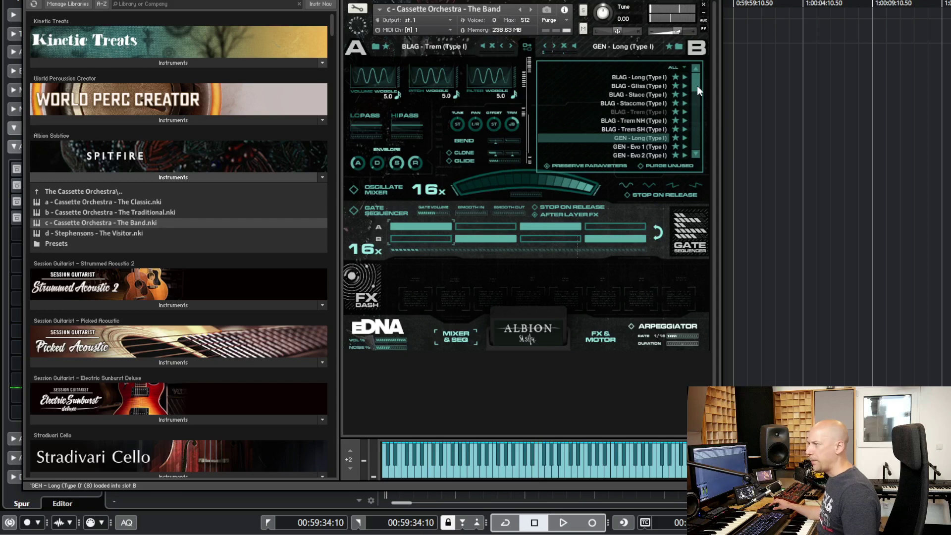
{"action": "left_click_drag", "start_coordinate": [696, 85], "coordinate": [701, 85]}
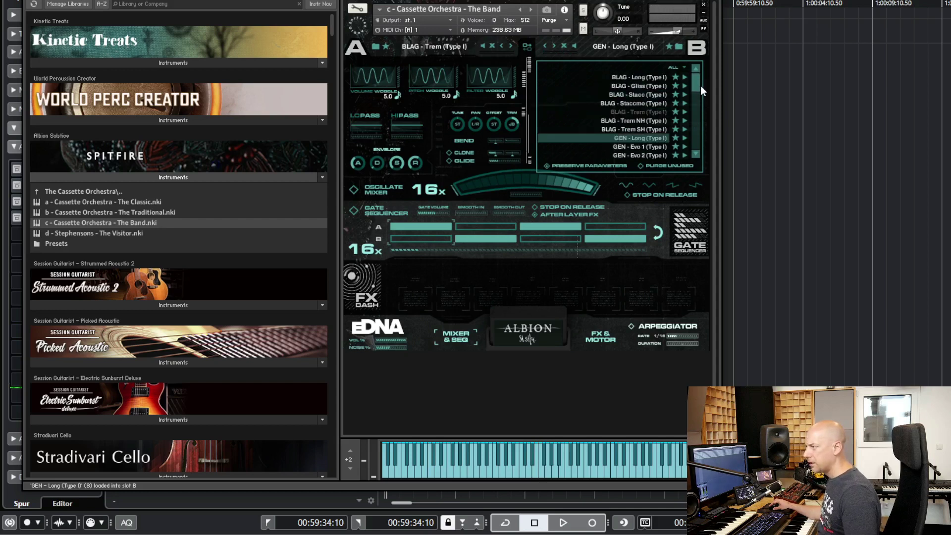
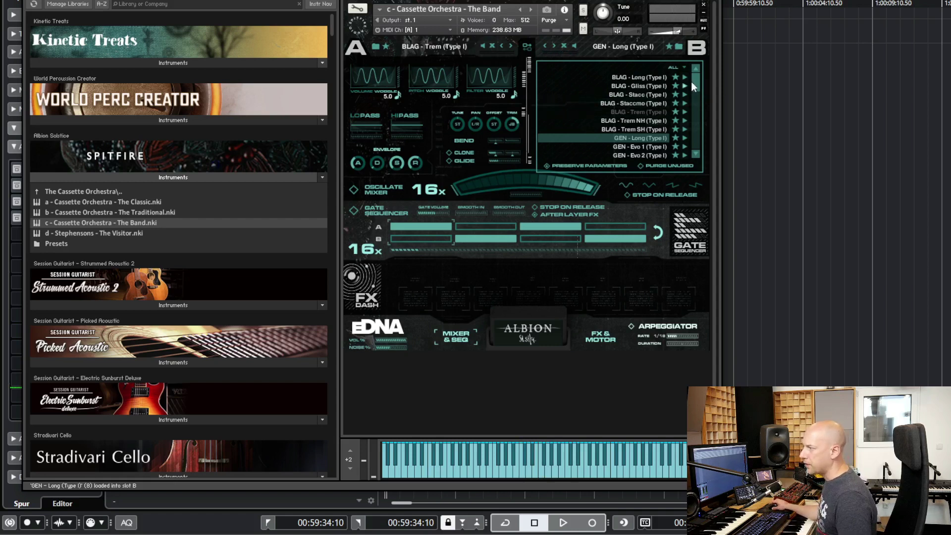
{"action": "scroll", "coordinate": [699, 81], "scroll_direction": "down", "scroll_amount": 3}
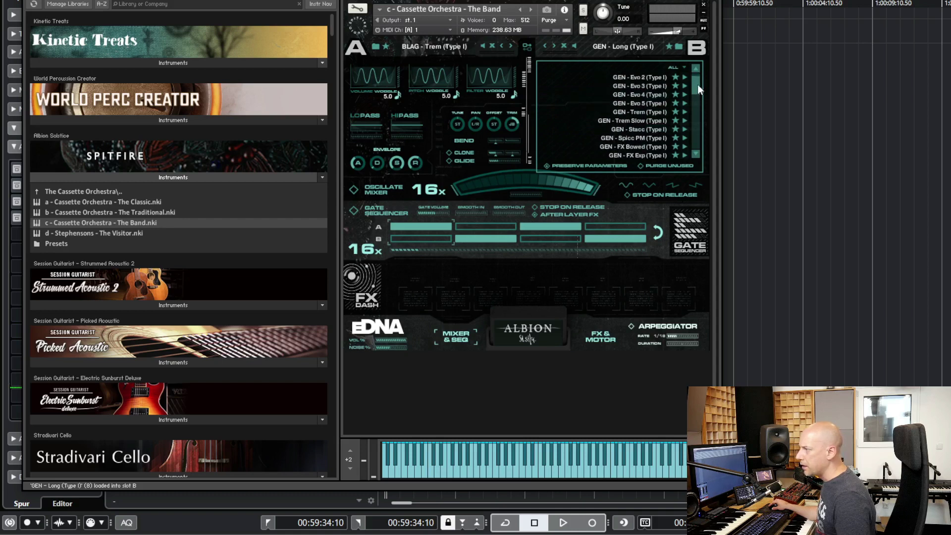
{"action": "left_click", "coordinate": [641, 112]}
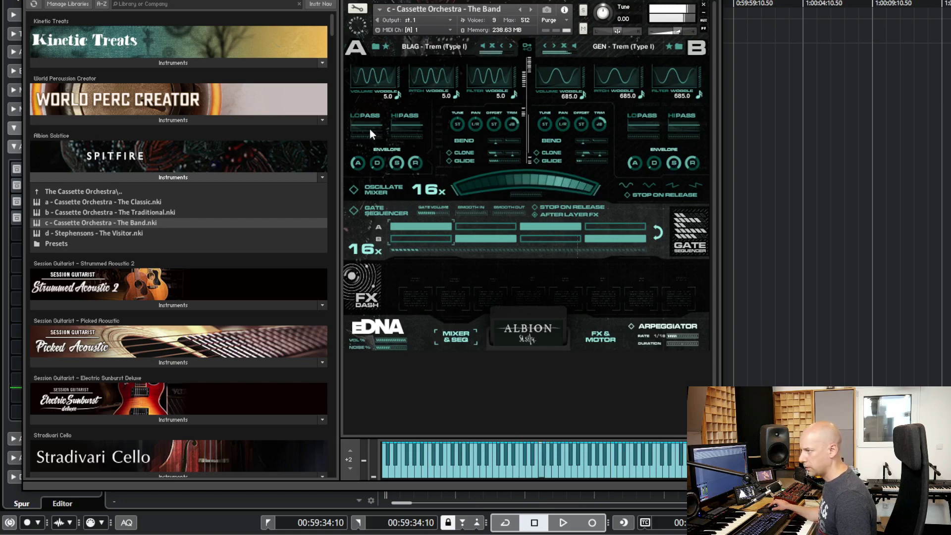
Step: Set layer A's low-pass filter to 3.6 kHz and activate only steps 1 and 3 of layer B's gate sequence
{"action": "mouse_move", "coordinate": [363, 128]}
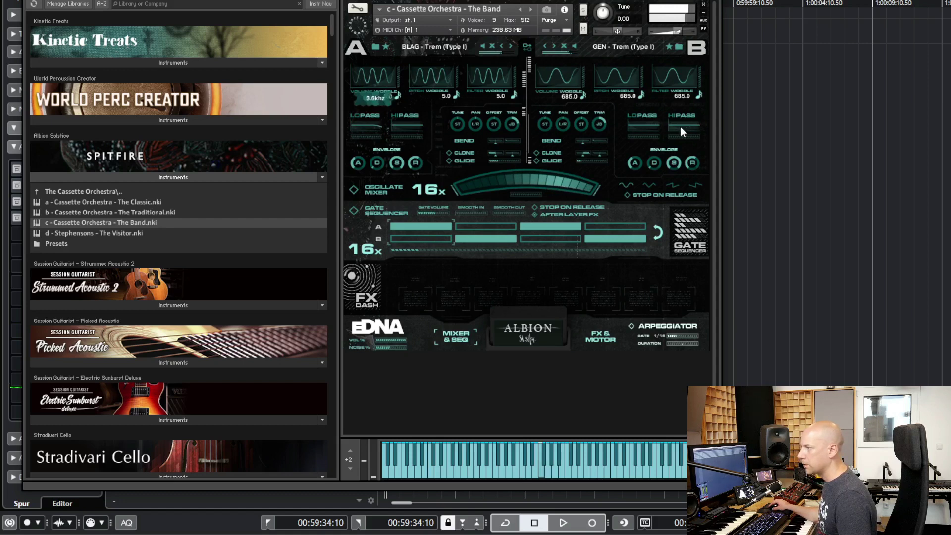
{"action": "mouse_move", "coordinate": [689, 128]}
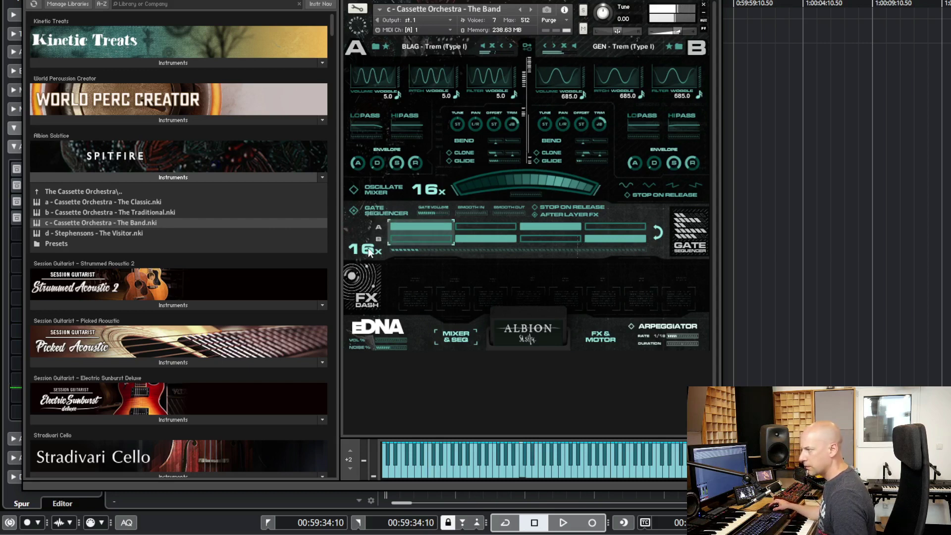
{"action": "left_click", "coordinate": [423, 240]}
{"action": "left_click", "coordinate": [482, 237]}
{"action": "left_click", "coordinate": [548, 238]}
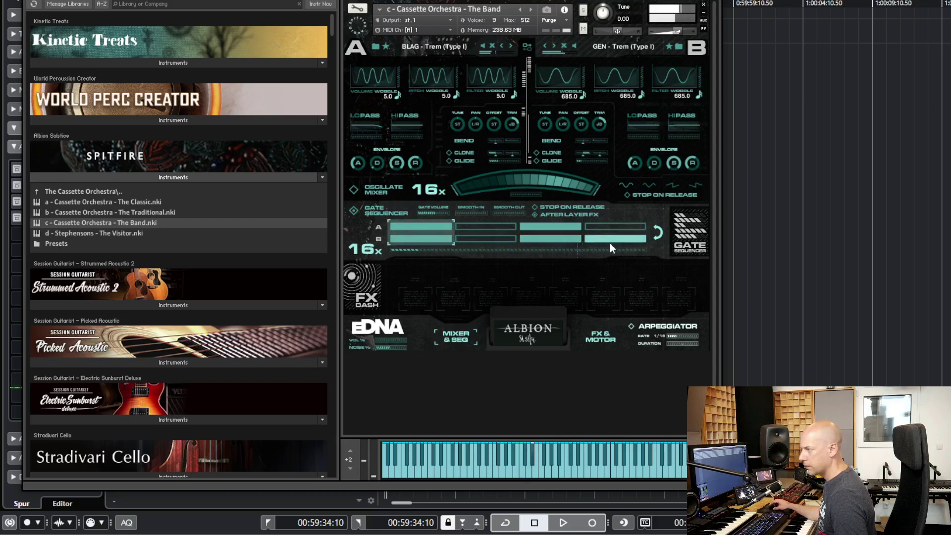
{"action": "left_click", "coordinate": [615, 236]}
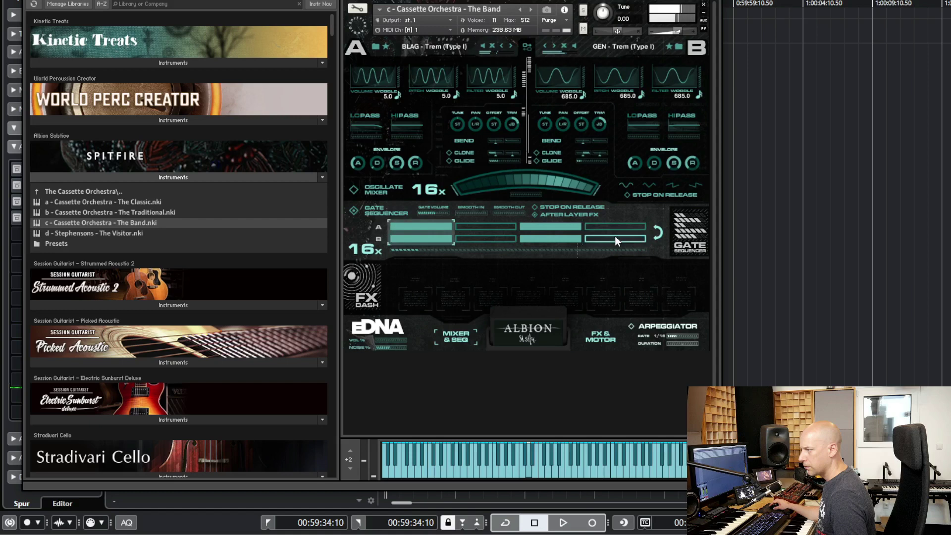
Step: Set the gate sequencer's rate to 4x and adjust its smoothing
{"action": "left_click", "coordinate": [375, 249]}
{"action": "left_click", "coordinate": [369, 253]}
{"action": "left_click", "coordinate": [364, 258]}
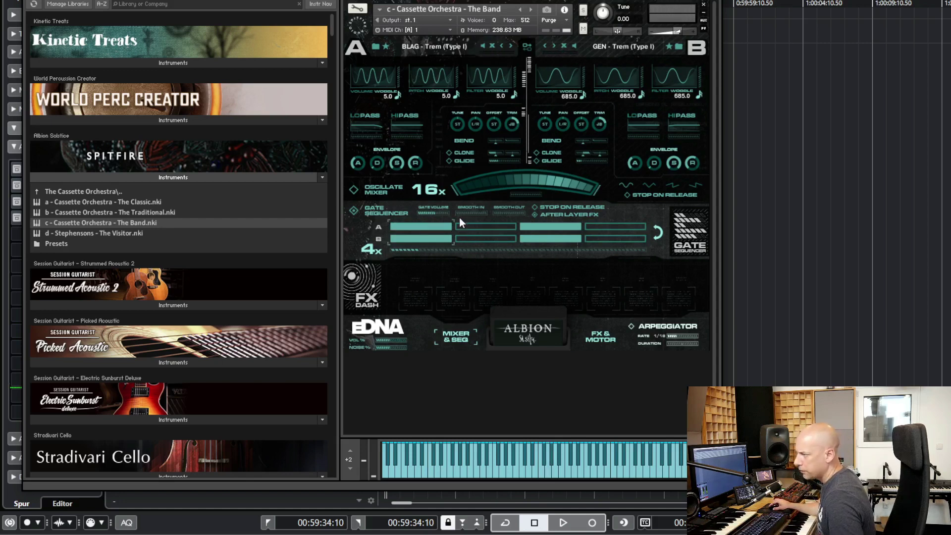
{"action": "left_click_drag", "start_coordinate": [464, 212], "coordinate": [504, 218]}
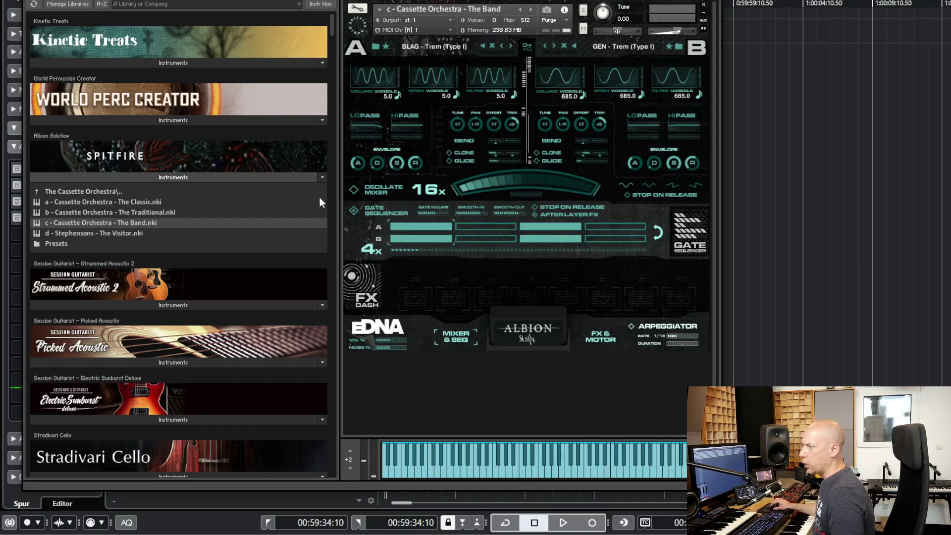
Step: Load HOST - Waiver Ah (Descent) into layer A from the sound list and turn off the gate sequencer
{"action": "left_click", "coordinate": [375, 47]}
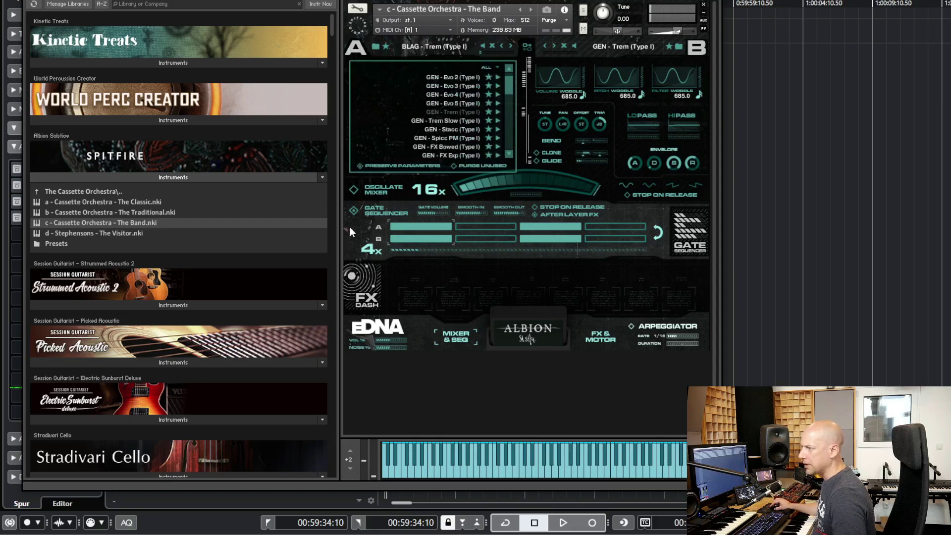
{"action": "left_click_drag", "start_coordinate": [508, 85], "coordinate": [500, 105]}
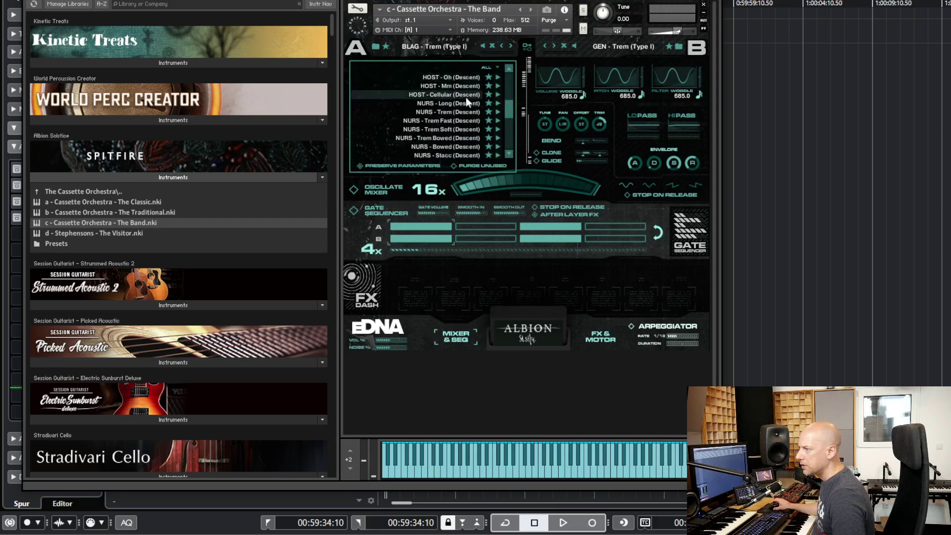
{"action": "left_click", "coordinate": [509, 68]}
{"action": "left_click", "coordinate": [510, 68]}
{"action": "left_click", "coordinate": [450, 95]}
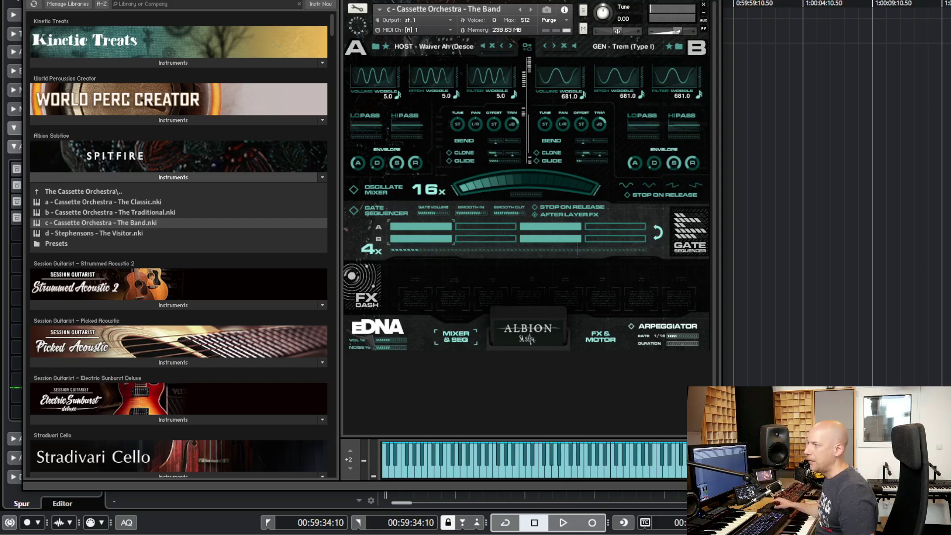
Step: Advance layer A through HOST - Eh (Descent) and HOST - Oh (Descent) to HOST - Mm (Descent)
{"action": "left_click", "coordinate": [510, 48]}
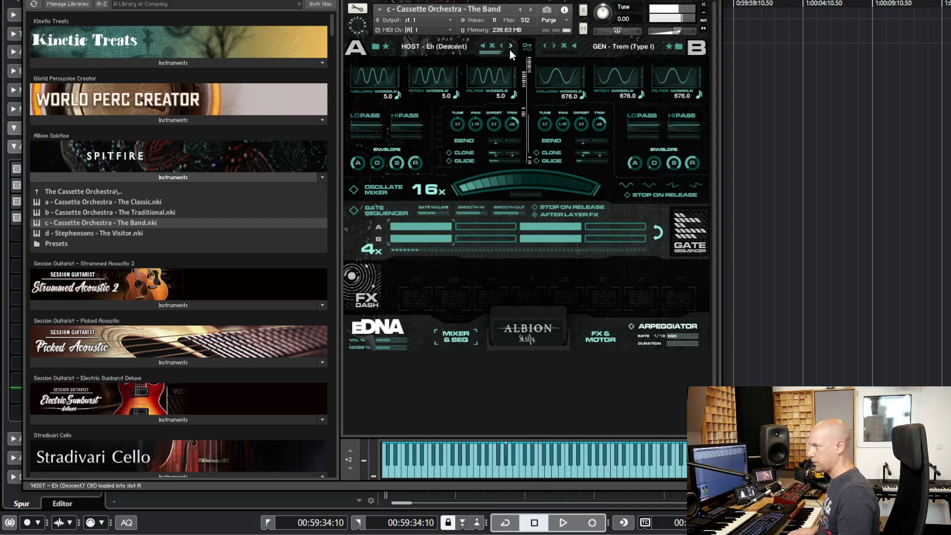
{"action": "left_click", "coordinate": [511, 45]}
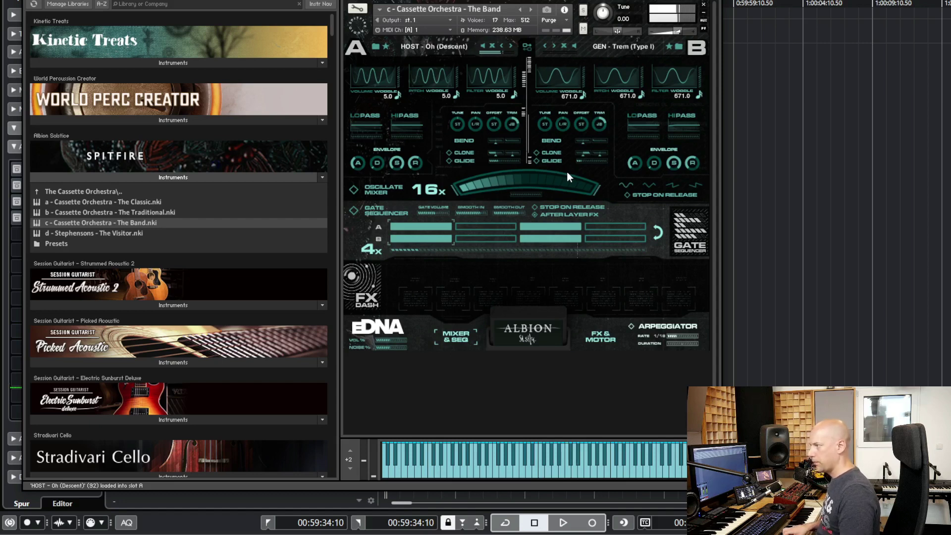
{"action": "left_click", "coordinate": [513, 46]}
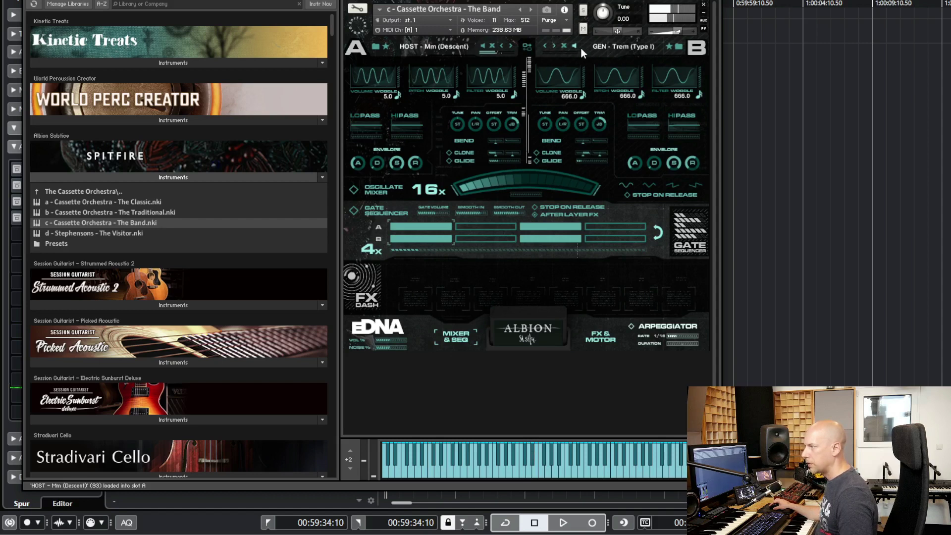
Step: Load HOST - Oh (Descent) into layer B and move the oscillate mixer's balance toward layer B
{"action": "left_click", "coordinate": [679, 46]}
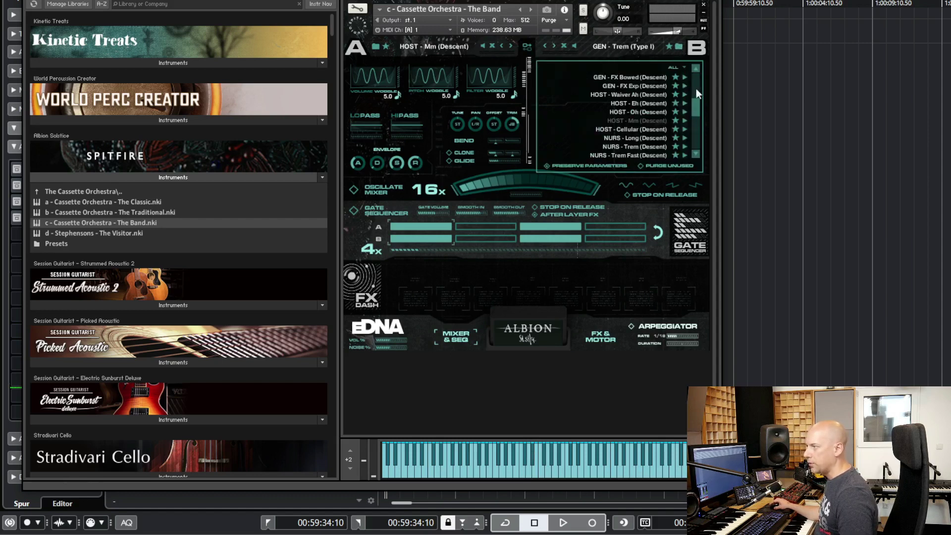
{"action": "scroll", "coordinate": [696, 106], "scroll_direction": "up", "scroll_amount": 4}
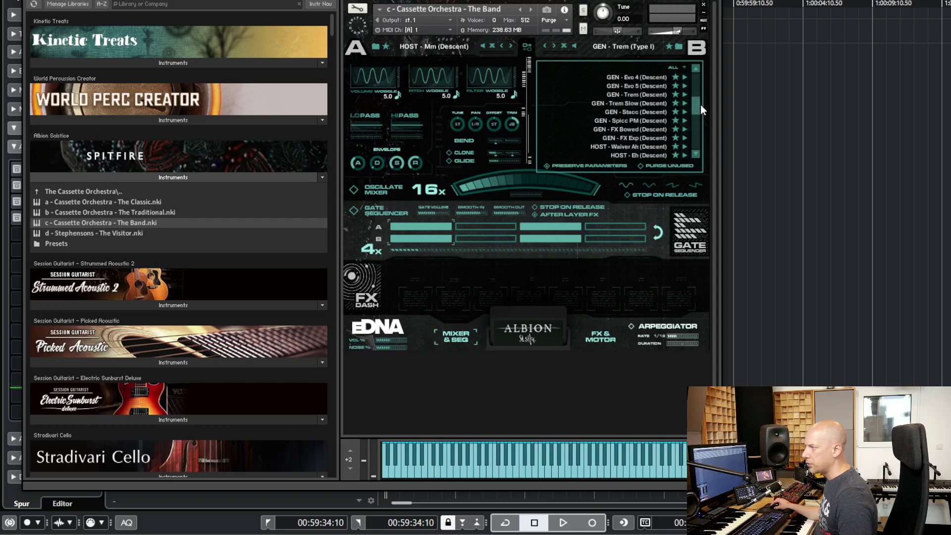
{"action": "left_click", "coordinate": [697, 154]}
{"action": "left_click", "coordinate": [697, 154]}
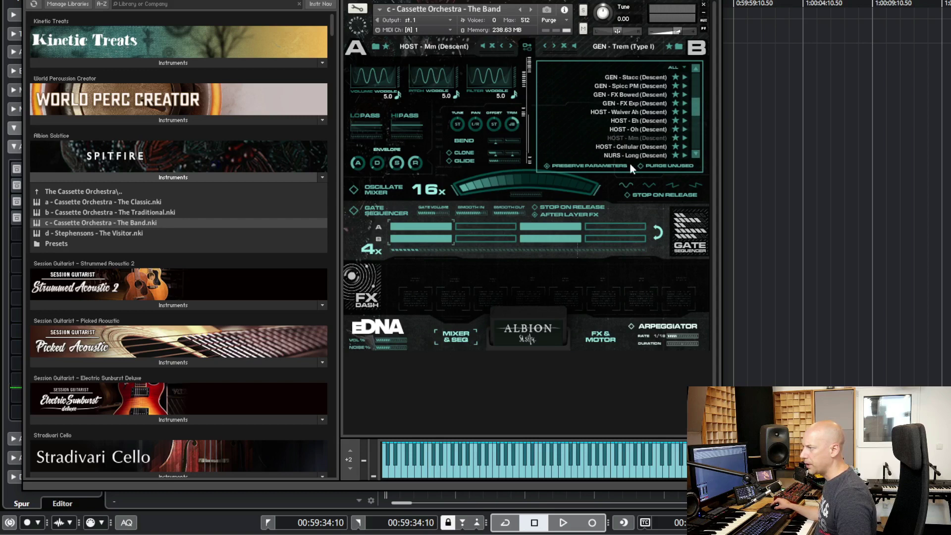
{"action": "left_click", "coordinate": [643, 129]}
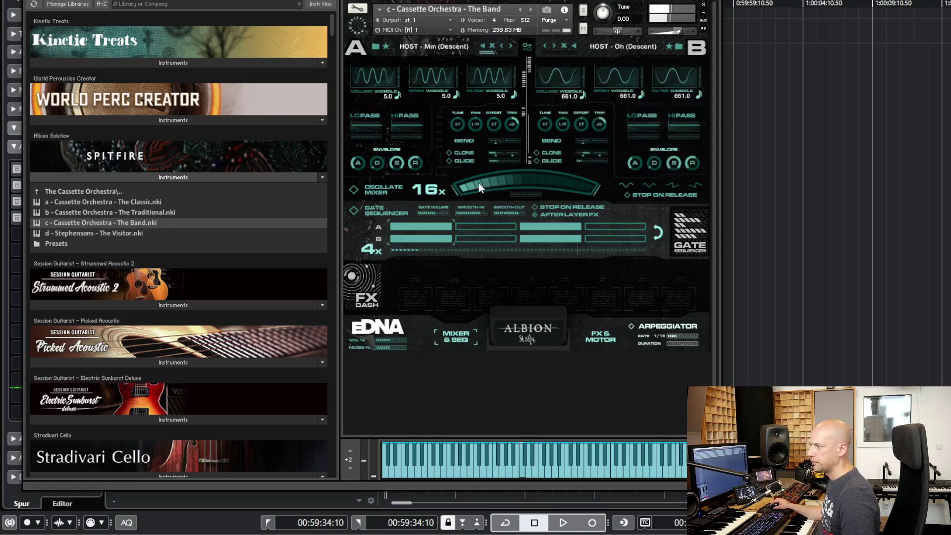
{"action": "left_click_drag", "start_coordinate": [498, 187], "coordinate": [622, 193]}
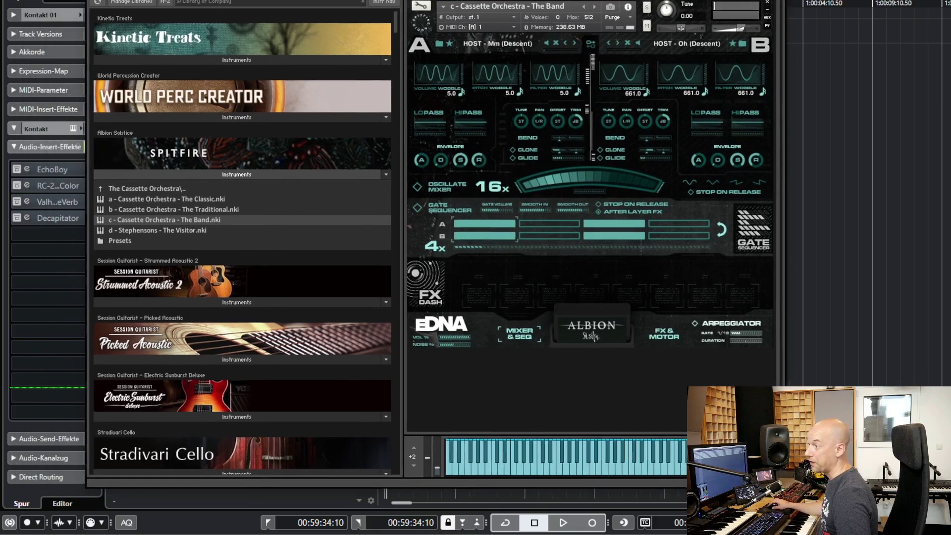
Step: Insert the Blackhole reverb in the effect slot after Decapitator and set its mix to 56
{"action": "left_click", "coordinate": [86, 235]}
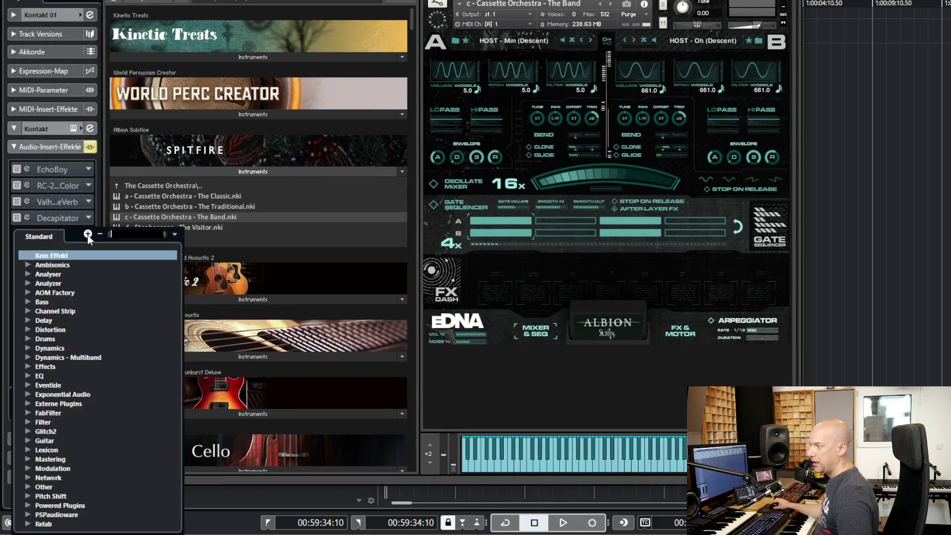
{"action": "type", "text": "black"}
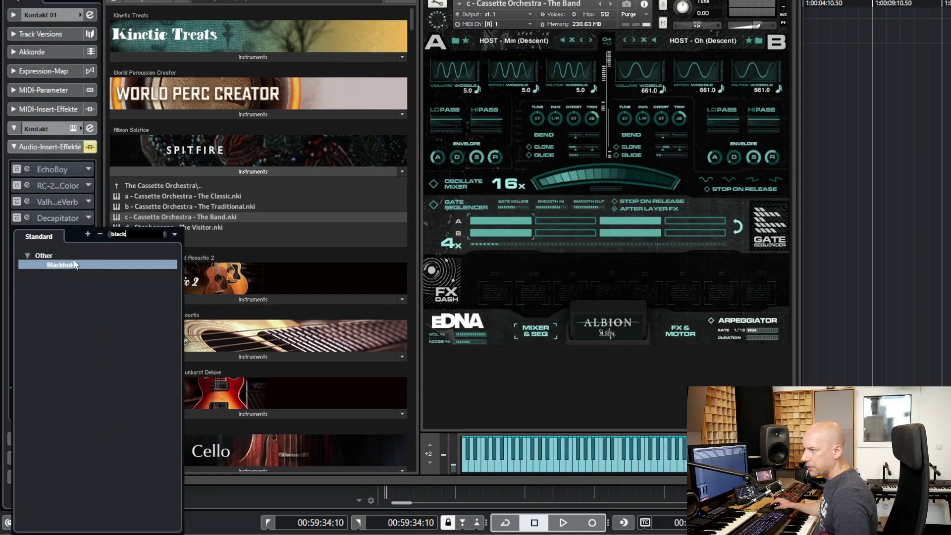
{"action": "left_click", "coordinate": [73, 263]}
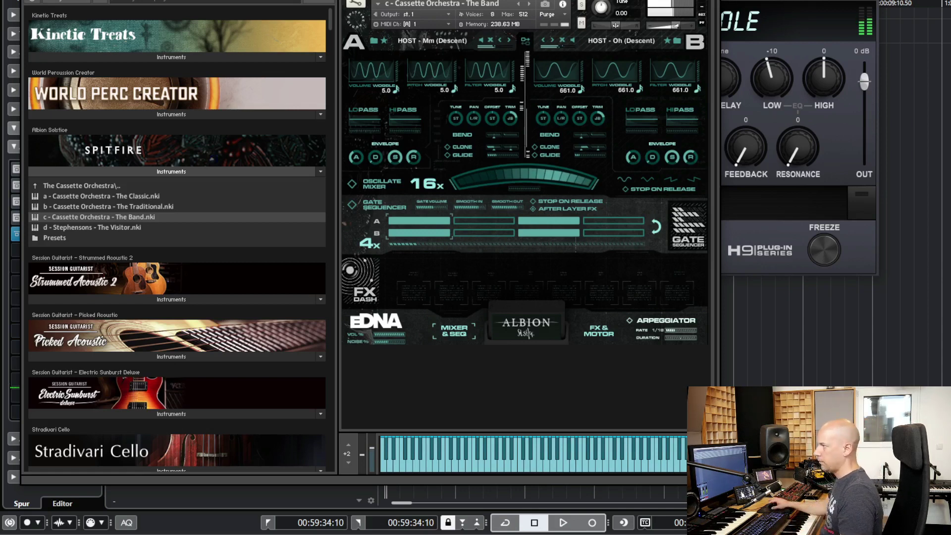
{"action": "left_click", "coordinate": [572, 74]}
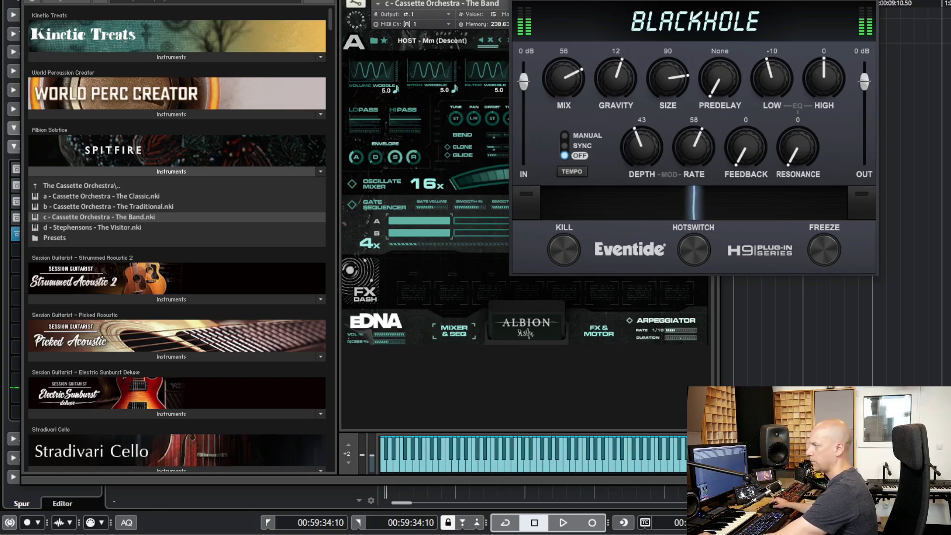
Step: Load NURS - Trem (Descent) into slot A of The Band instrument and set the instrument's tune to 12.00
{"action": "key", "text": "Escape"}
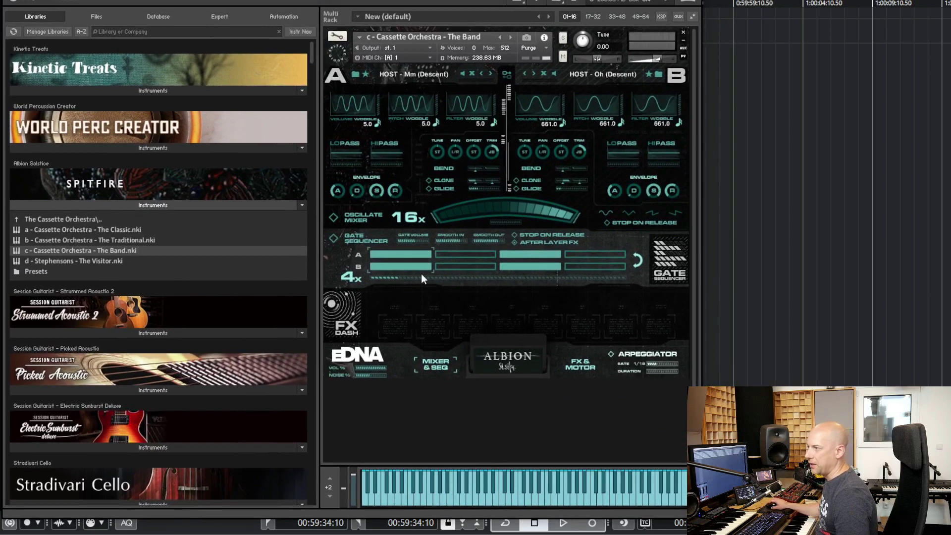
{"action": "left_click_drag", "start_coordinate": [495, 213], "coordinate": [361, 221]}
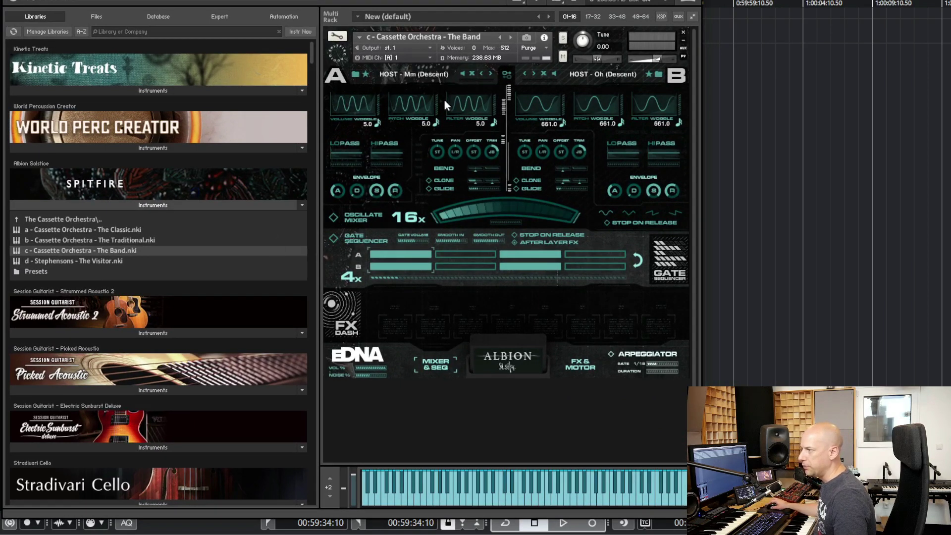
{"action": "left_click", "coordinate": [491, 74]}
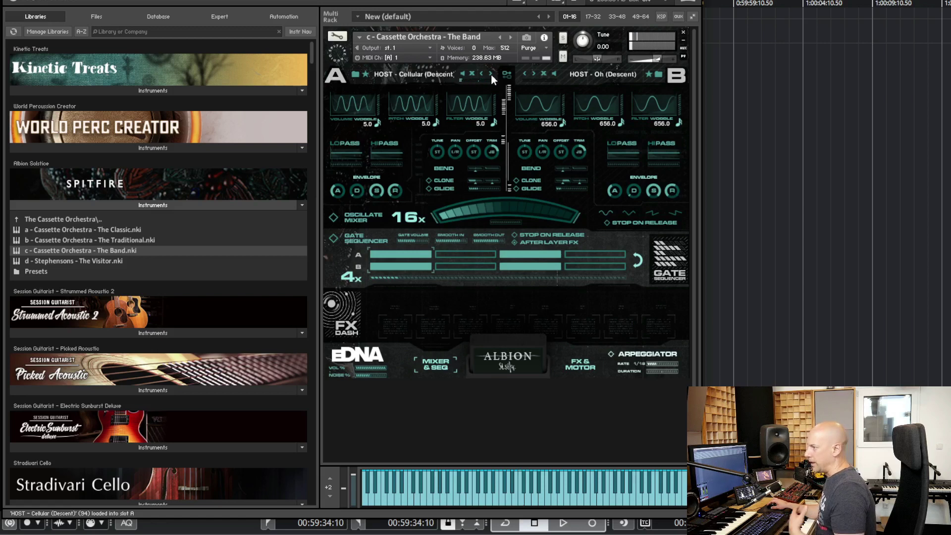
{"action": "left_click", "coordinate": [491, 74]}
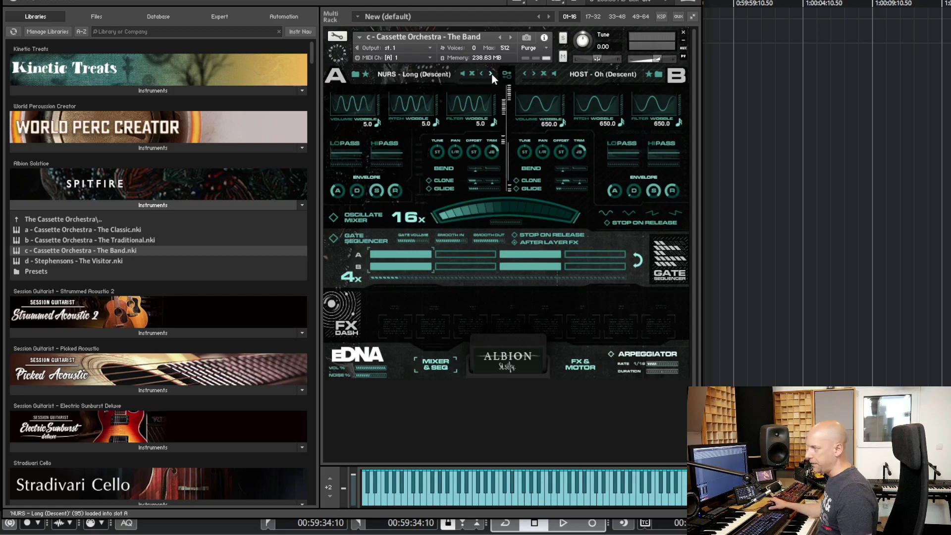
{"action": "left_click", "coordinate": [490, 74]}
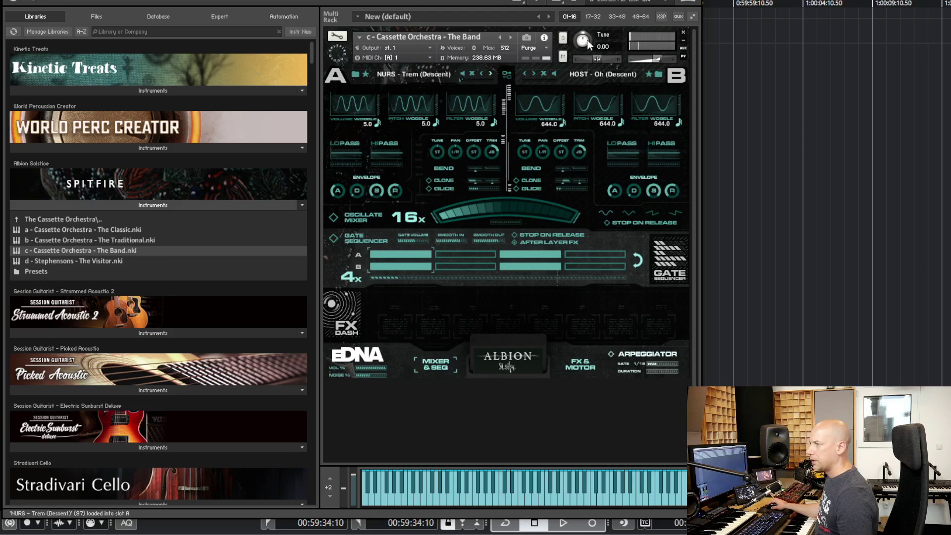
{"action": "left_click_drag", "start_coordinate": [586, 45], "coordinate": [596, 31]}
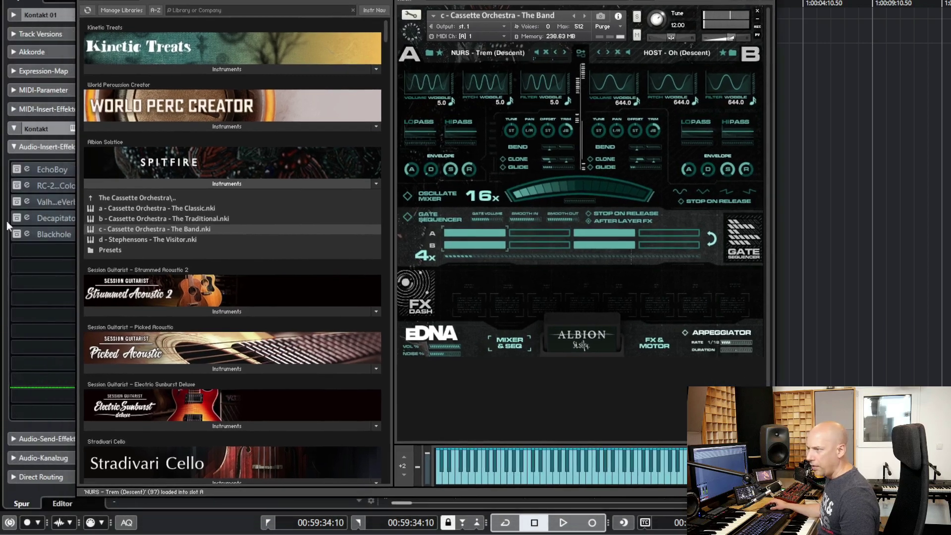
Step: Switch on the EchoBoy insert on the Kontakt track and reduce its feedback slightly
{"action": "left_click", "coordinate": [25, 168]}
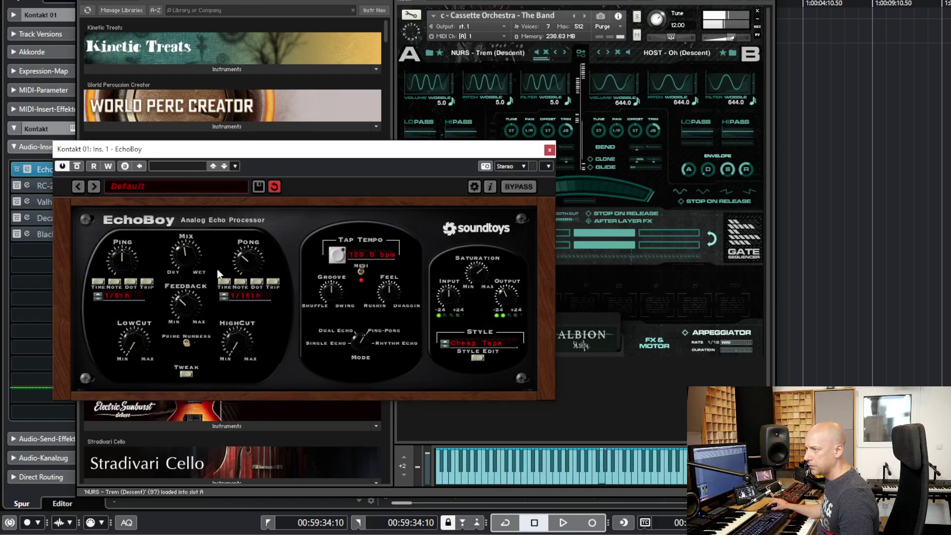
{"action": "left_click_drag", "start_coordinate": [188, 306], "coordinate": [188, 318]}
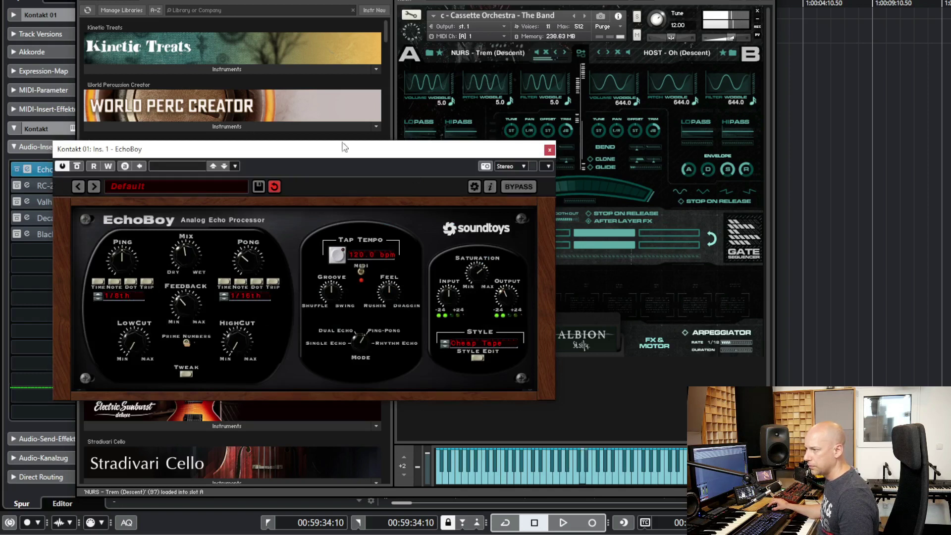
Step: Set slot A's envelope attack to about 798.8 ms and its release to about 1.3k ms
{"action": "left_click", "coordinate": [492, 61]}
{"action": "mouse_move", "coordinate": [420, 159]}
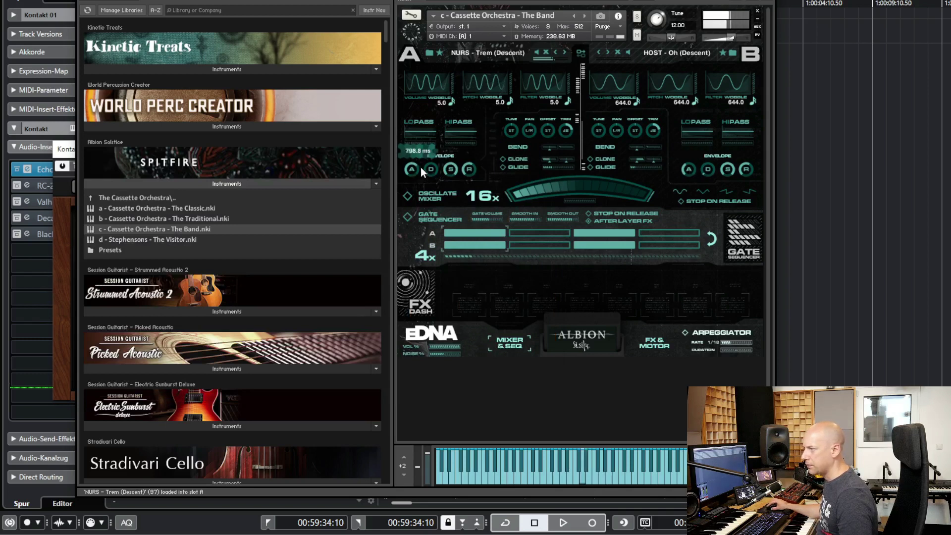
{"action": "mouse_move", "coordinate": [472, 165]}
{"action": "left_click_drag", "start_coordinate": [474, 164], "coordinate": [480, 159]}
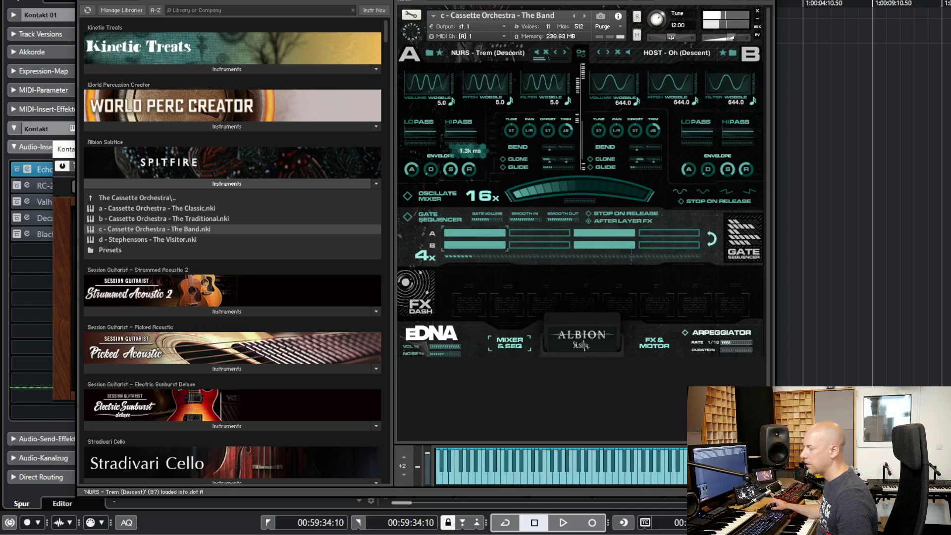
Step: Insert the SoundToys Crystallizer effect in the free audio insert slot below Blackhole
{"action": "left_click", "coordinate": [31, 251]}
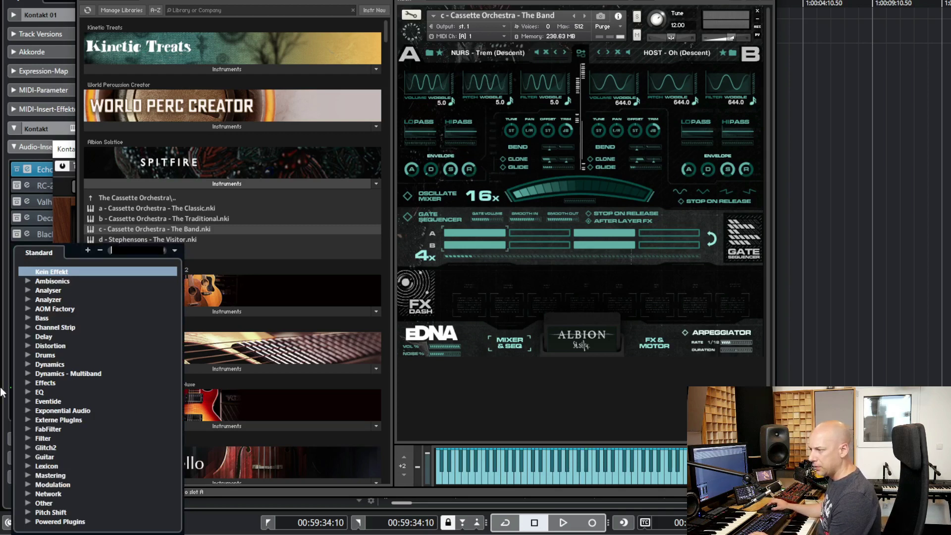
{"action": "left_click", "coordinate": [25, 257]}
{"action": "left_click", "coordinate": [35, 246]}
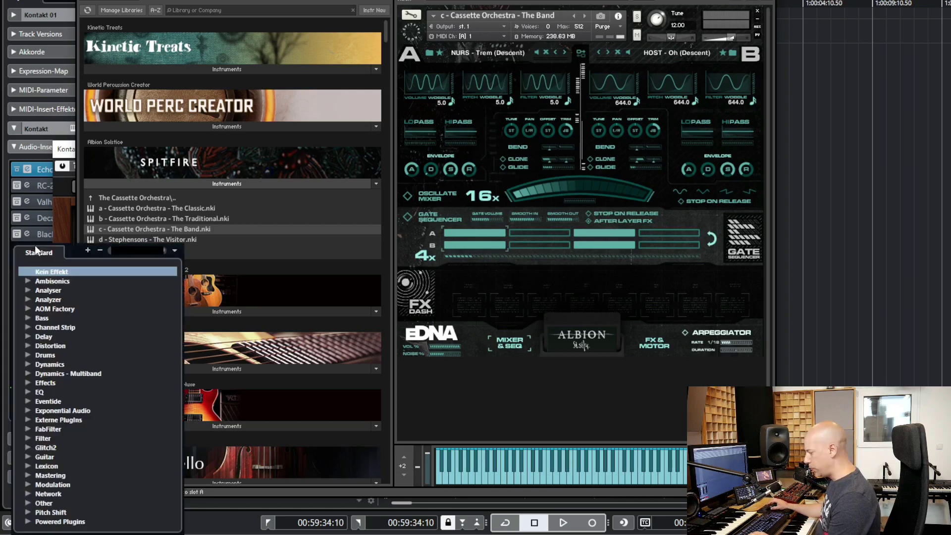
{"action": "scroll", "coordinate": [64, 382], "scroll_direction": "down", "scroll_amount": 7}
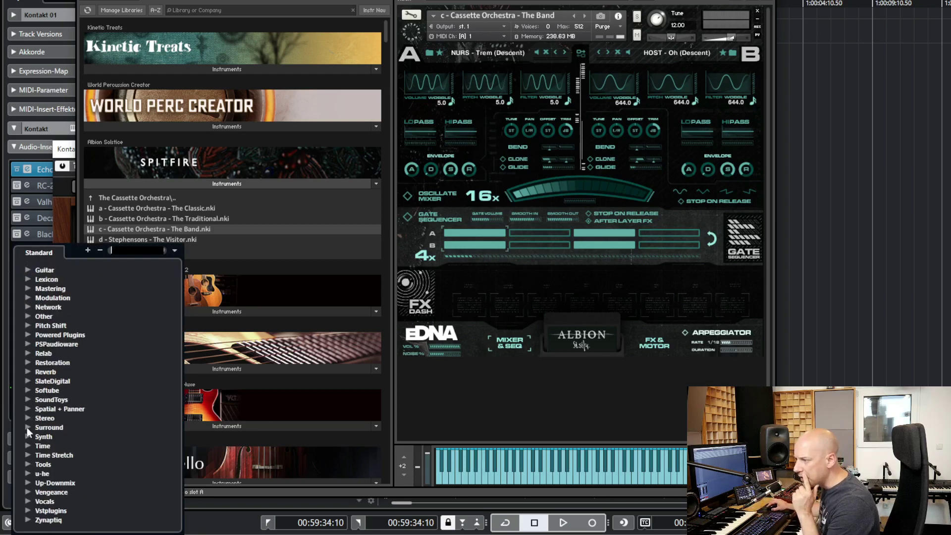
{"action": "left_click", "coordinate": [28, 400]}
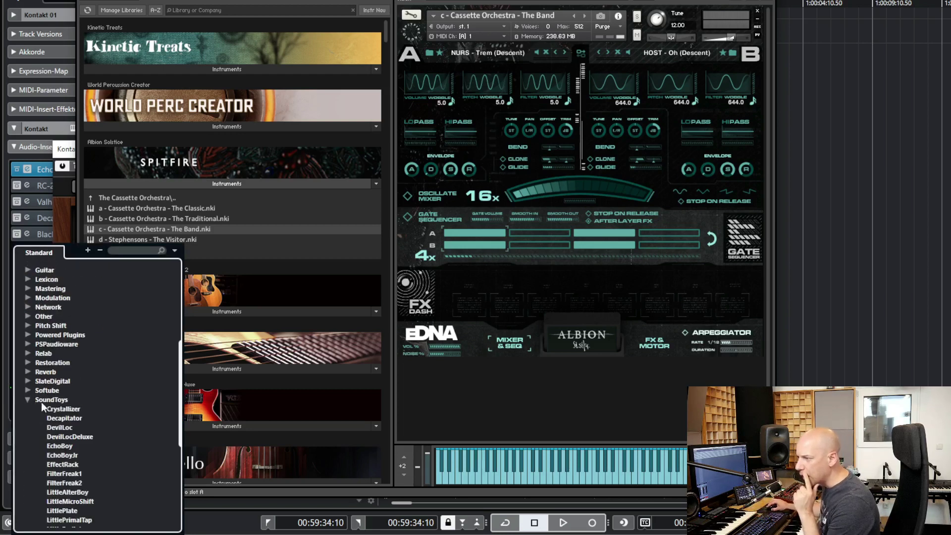
{"action": "left_click", "coordinate": [82, 407]}
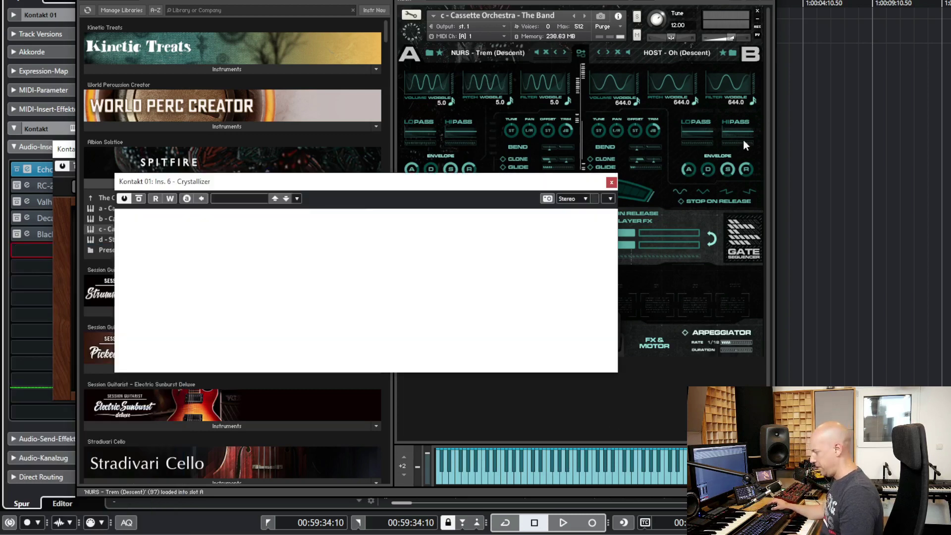
Step: Lower Crystallizer's mix toward dry and move EchoBoy to the insert slot directly after Crystallizer
{"action": "left_click_drag", "start_coordinate": [304, 188], "coordinate": [322, 118]}
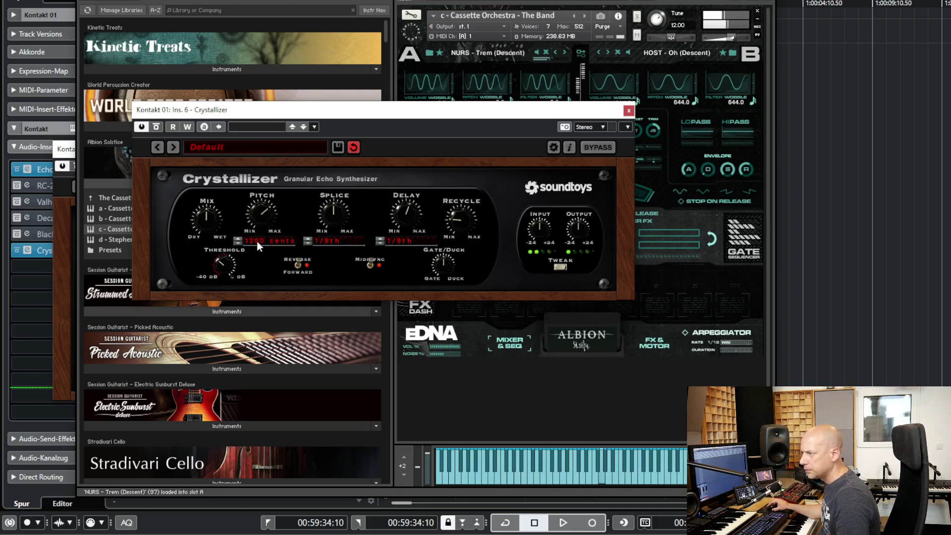
{"action": "left_click_drag", "start_coordinate": [220, 216], "coordinate": [207, 236]}
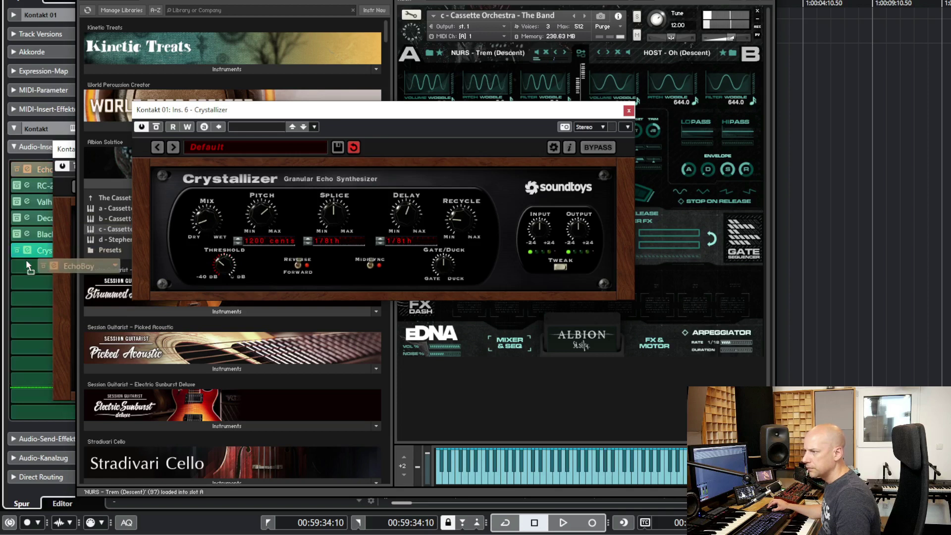
{"action": "left_click_drag", "start_coordinate": [27, 270], "coordinate": [27, 268]}
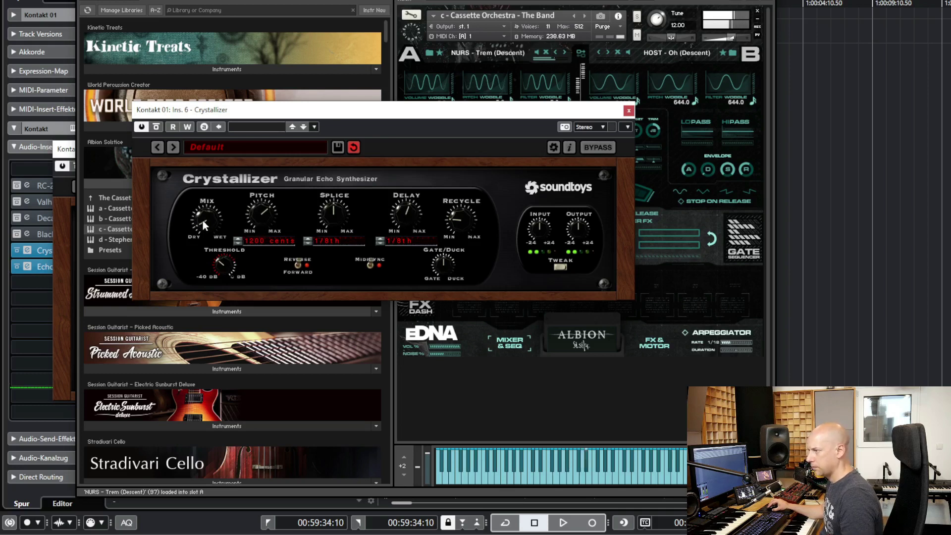
Step: Close the Crystallizer window and increase slot A's envelope attack slightly
{"action": "left_click_drag", "start_coordinate": [379, 112], "coordinate": [331, 141]}
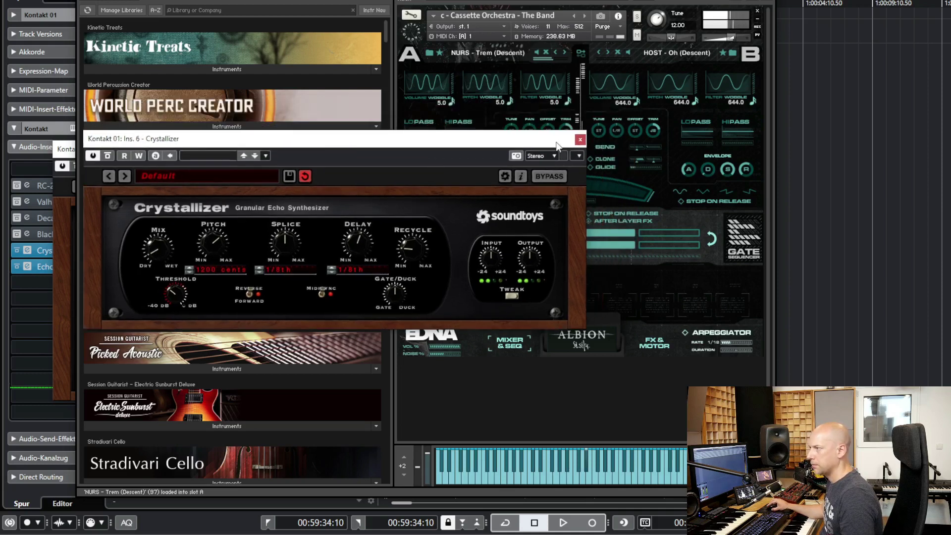
{"action": "left_click", "coordinate": [580, 139]}
{"action": "left_click_drag", "start_coordinate": [409, 168], "coordinate": [414, 165]}
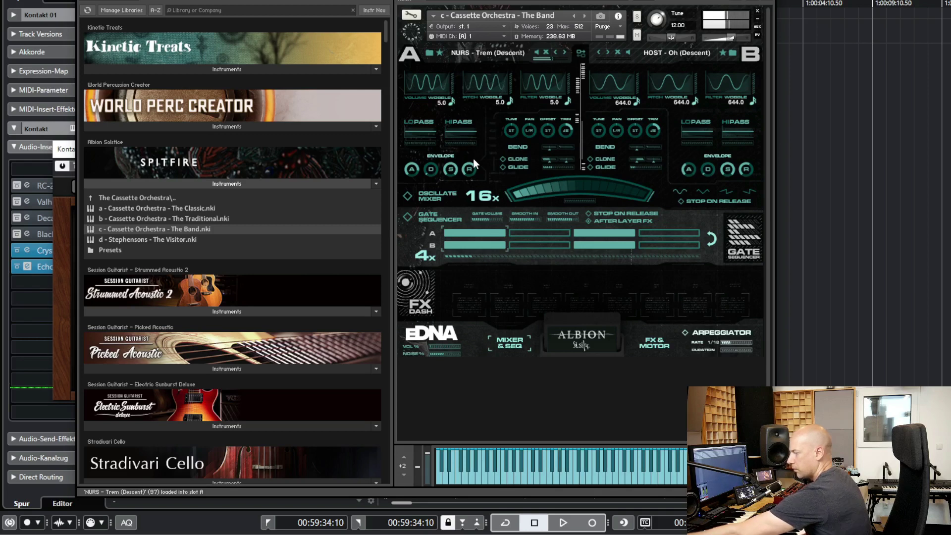
Step: Load NURS - Trem Bowed (Descent) into slot B and close its sound list
{"action": "left_click", "coordinate": [732, 53]}
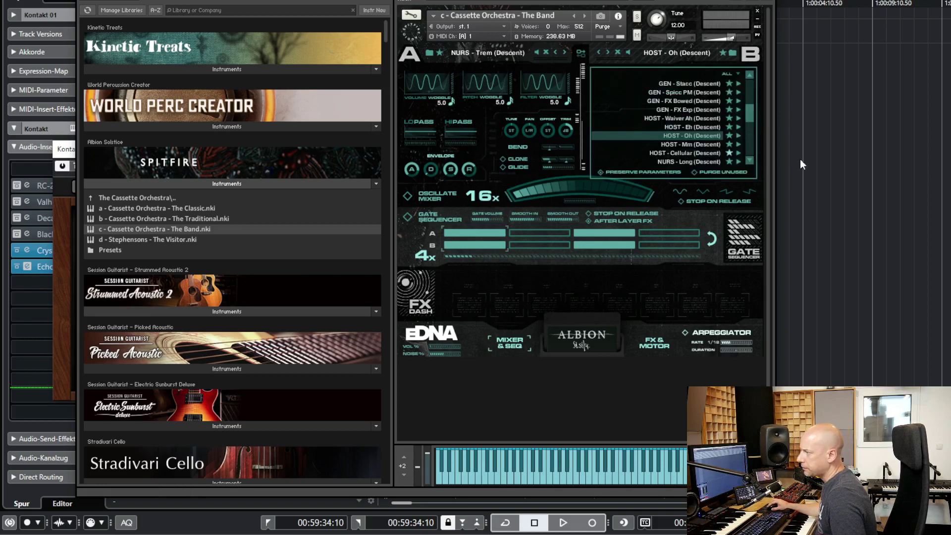
{"action": "left_click", "coordinate": [749, 159]}
{"action": "left_click", "coordinate": [749, 159]}
{"action": "left_click", "coordinate": [748, 160]}
{"action": "left_click", "coordinate": [748, 160]}
{"action": "left_click", "coordinate": [748, 160]}
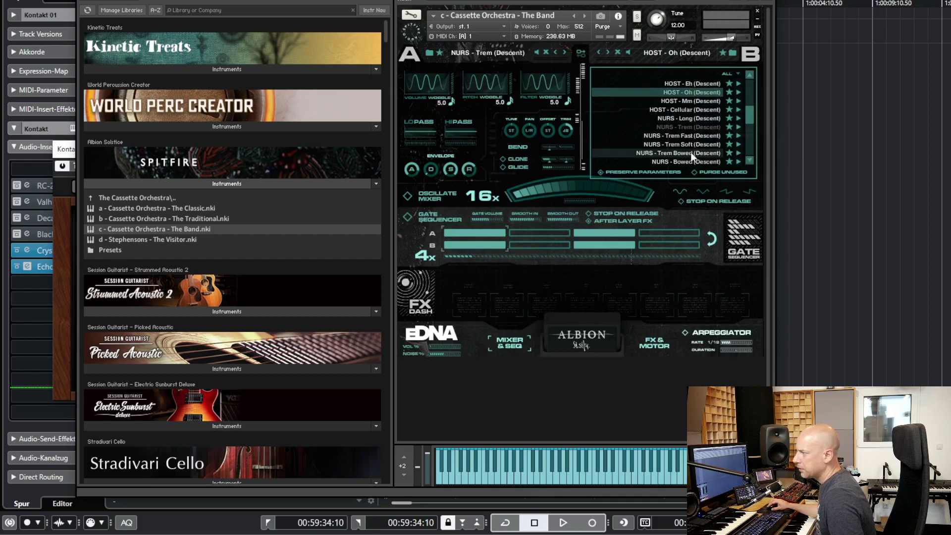
{"action": "left_click", "coordinate": [751, 160]}
{"action": "left_click", "coordinate": [751, 160]}
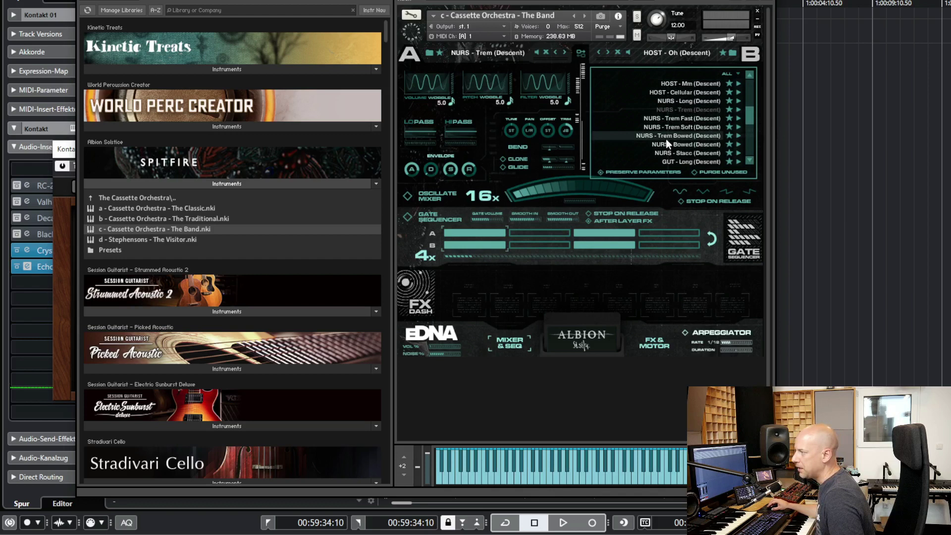
{"action": "left_click", "coordinate": [710, 137]}
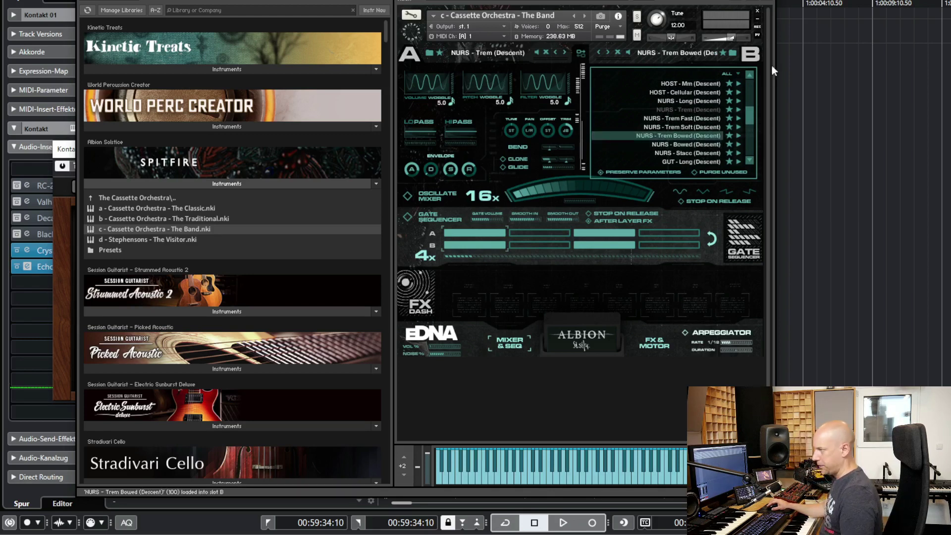
{"action": "left_click", "coordinate": [731, 53]}
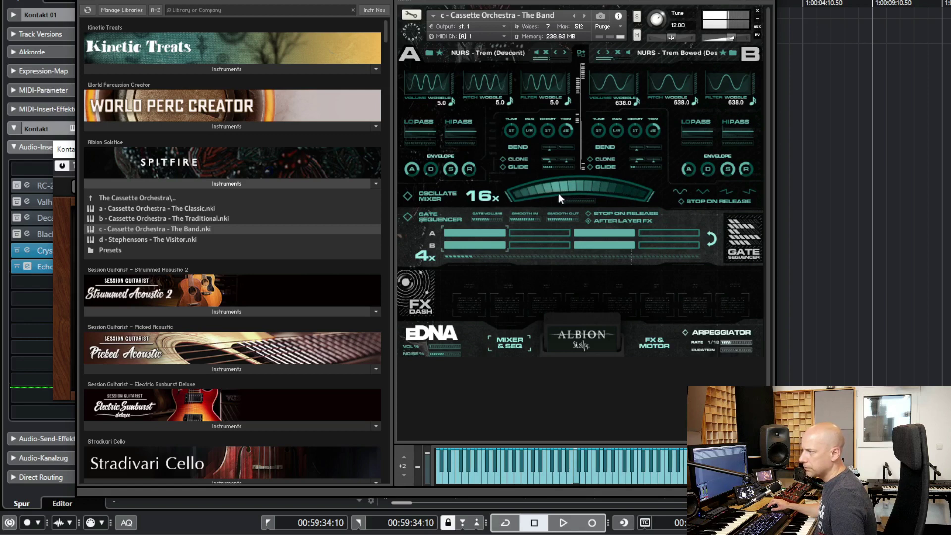
Step: Lower slot B's tune by roughly two octaves, to about -23.8 ST
{"action": "left_click_drag", "start_coordinate": [601, 127], "coordinate": [610, 221]}
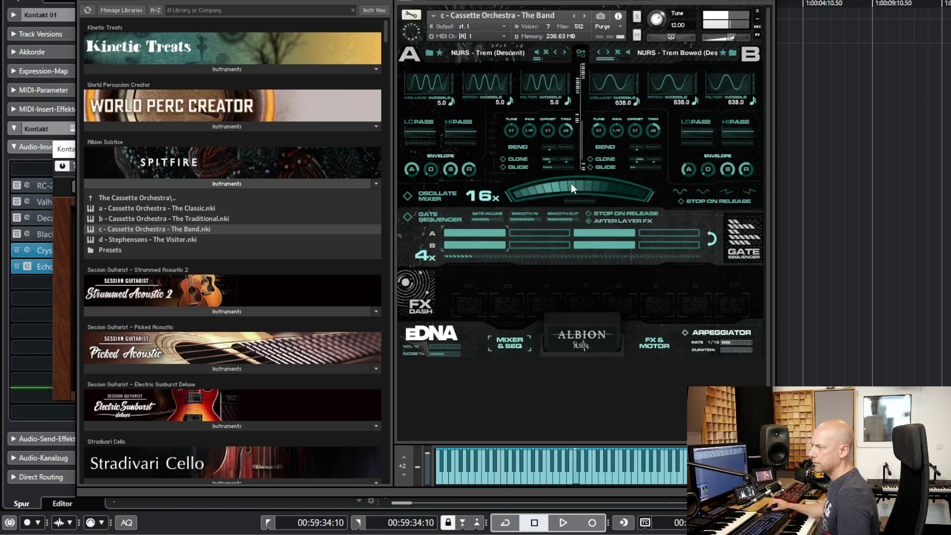
{"action": "left_click_drag", "start_coordinate": [596, 135], "coordinate": [572, 221]}
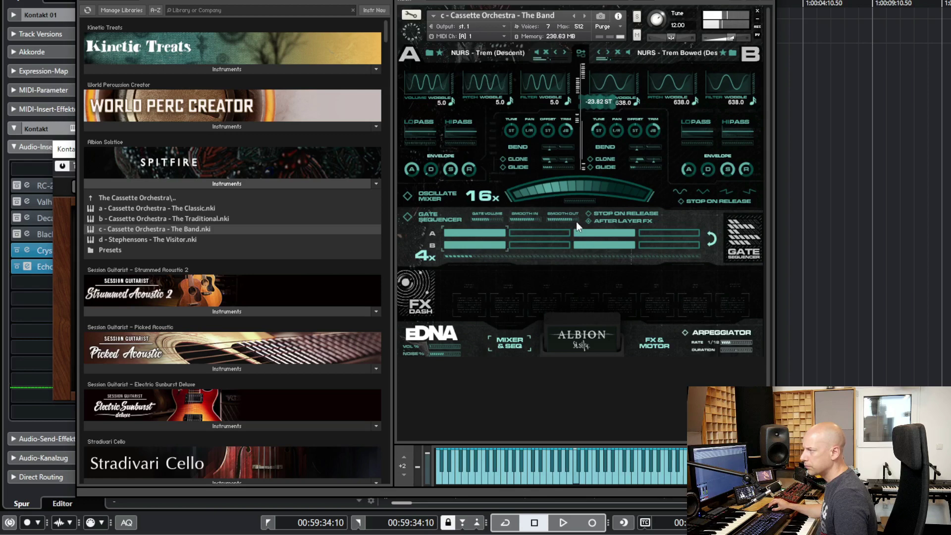
{"action": "left_click_drag", "start_coordinate": [575, 223], "coordinate": [576, 228]}
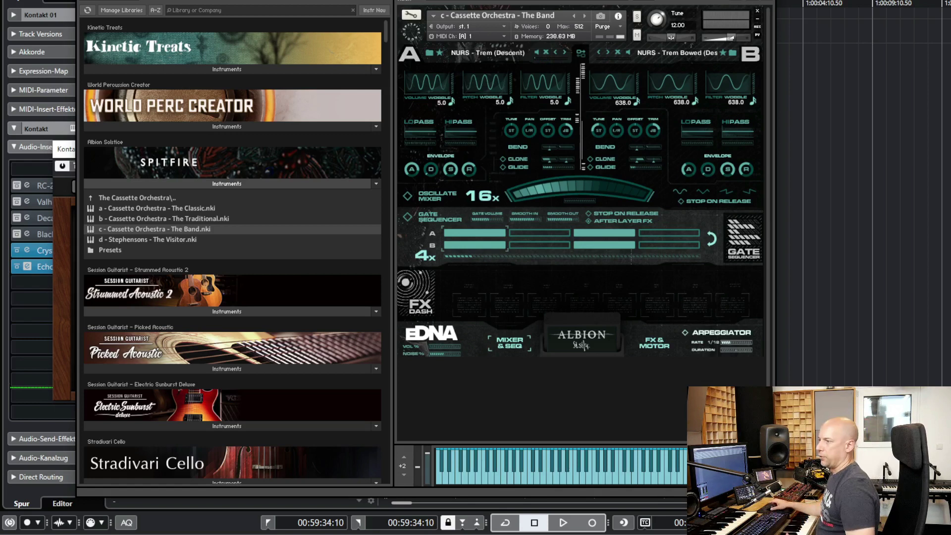
Step: Close the EchoBoy window and bypass all audio insert effects on the Kontakt track
{"action": "left_click_drag", "start_coordinate": [60, 151], "coordinate": [2, 307]}
{"action": "left_click", "coordinate": [489, 306]}
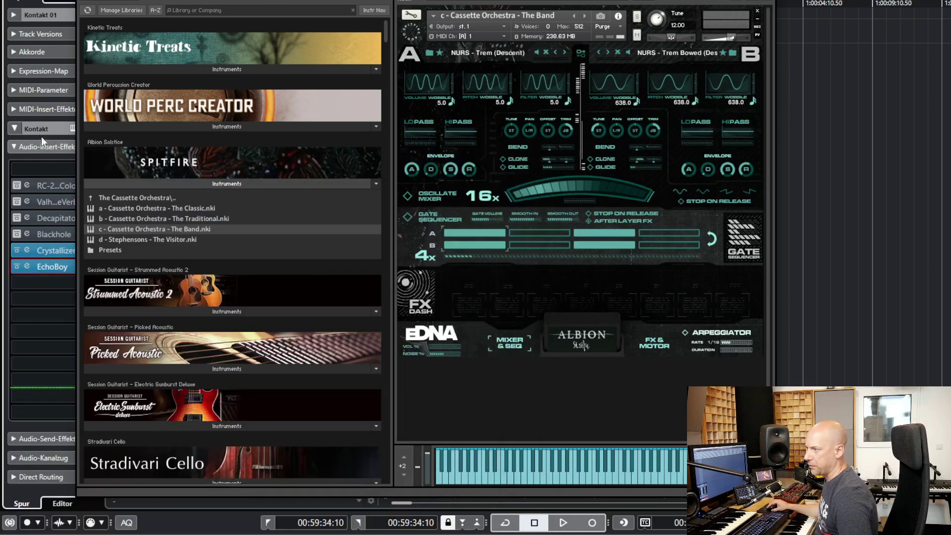
{"action": "left_click", "coordinate": [54, 146]}
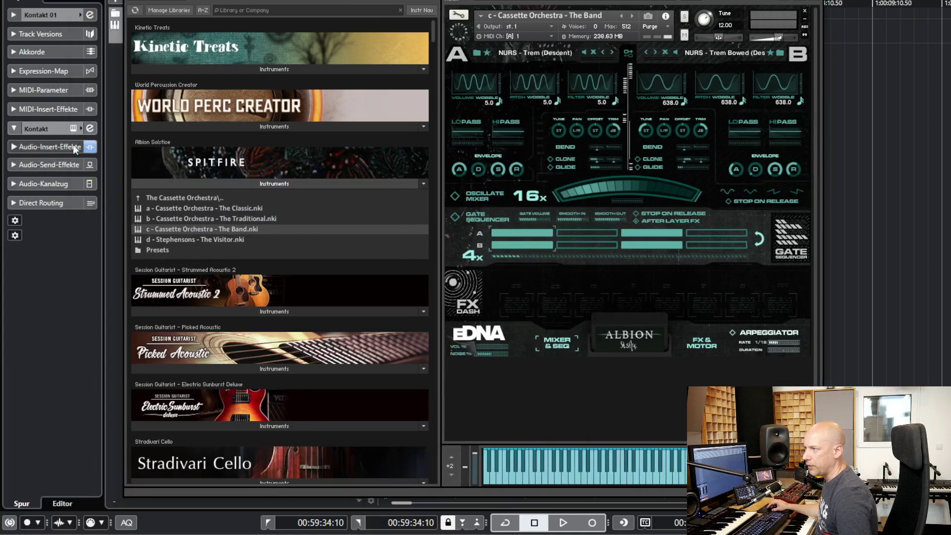
{"action": "left_click", "coordinate": [89, 147]}
{"action": "left_click_drag", "start_coordinate": [396, 0], "coordinate": [282, 5]}
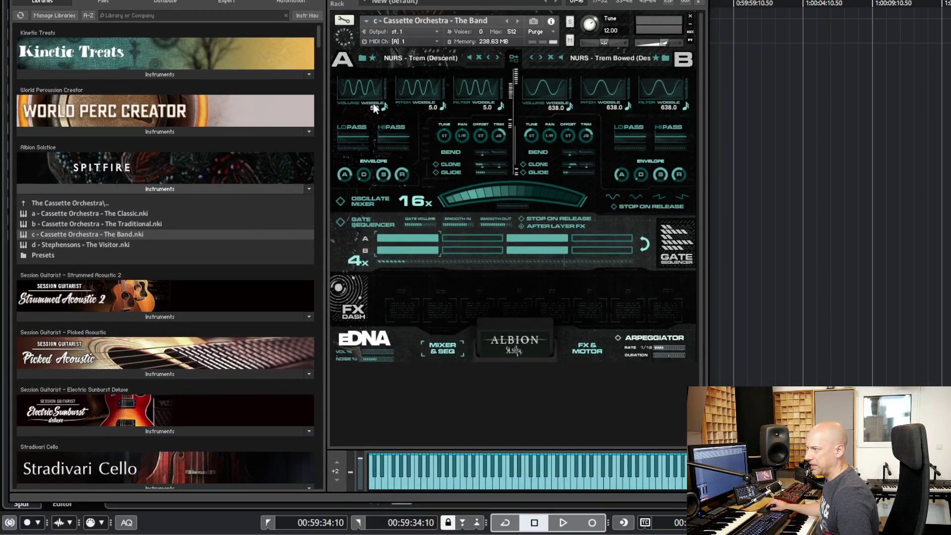
Step: Audition GUT - Long (Descent) in slot A, and replace it with GUT - Trem Fast (Descent)
{"action": "left_click", "coordinate": [362, 57]}
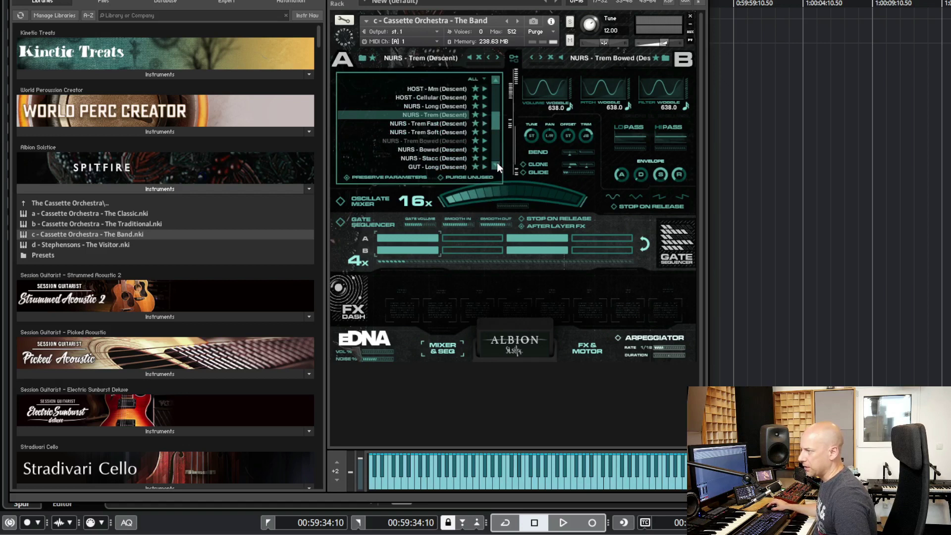
{"action": "left_click", "coordinate": [450, 167]}
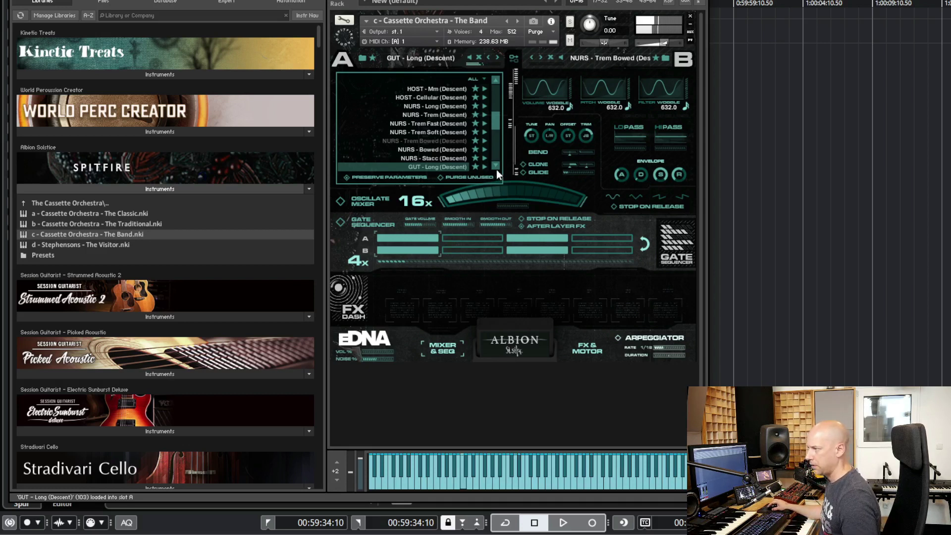
{"action": "scroll", "coordinate": [497, 168], "scroll_direction": "down", "scroll_amount": 4}
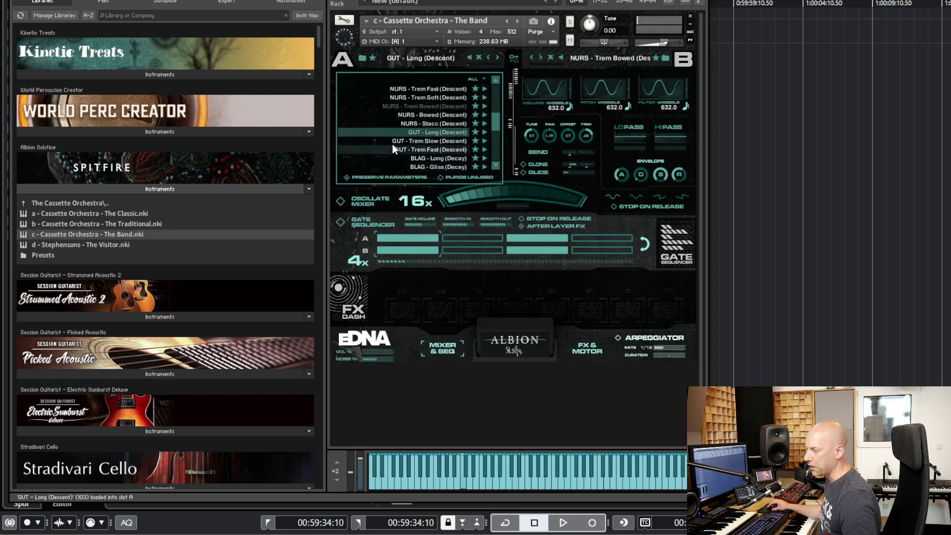
{"action": "left_click", "coordinate": [431, 149]}
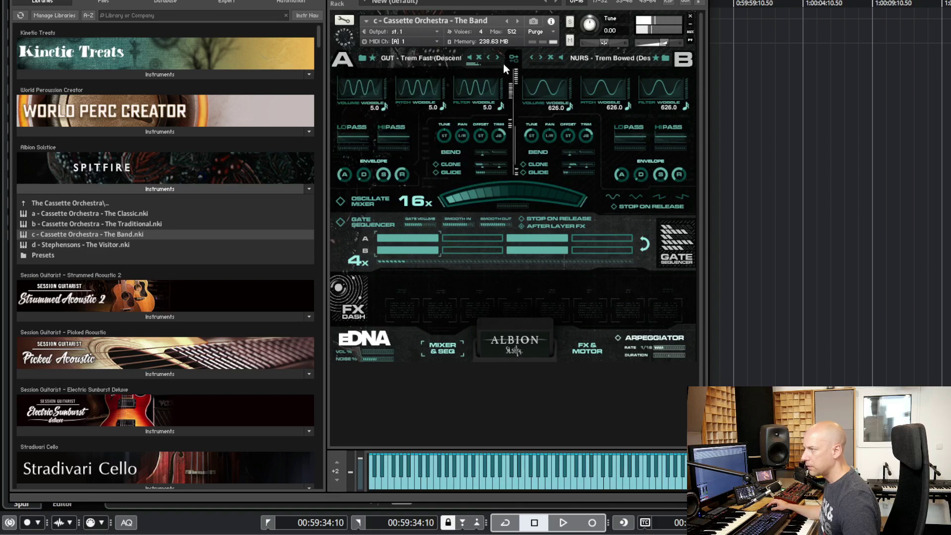
Step: Load GUT - Long (No Bias) into slot A and look further down the sound list
{"action": "left_click", "coordinate": [362, 58]}
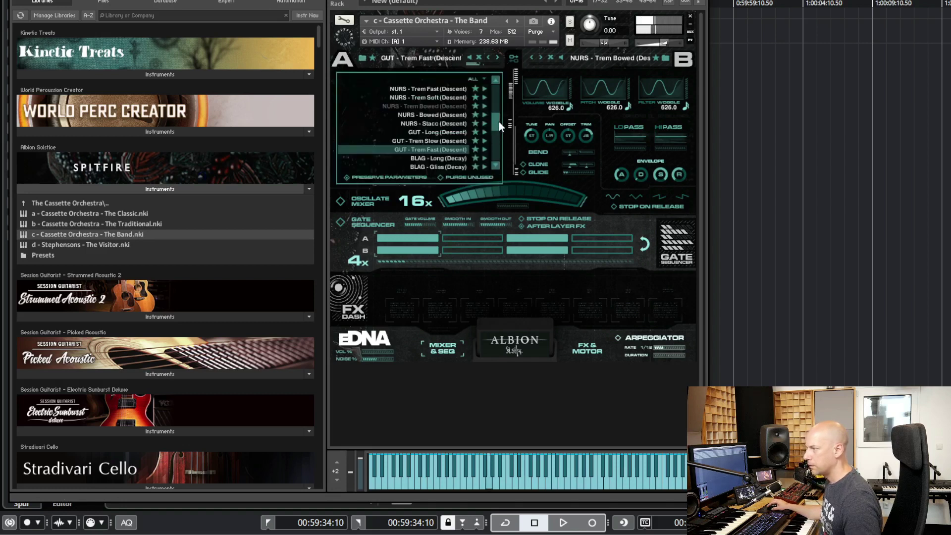
{"action": "scroll", "coordinate": [498, 121], "scroll_direction": "down", "scroll_amount": 3}
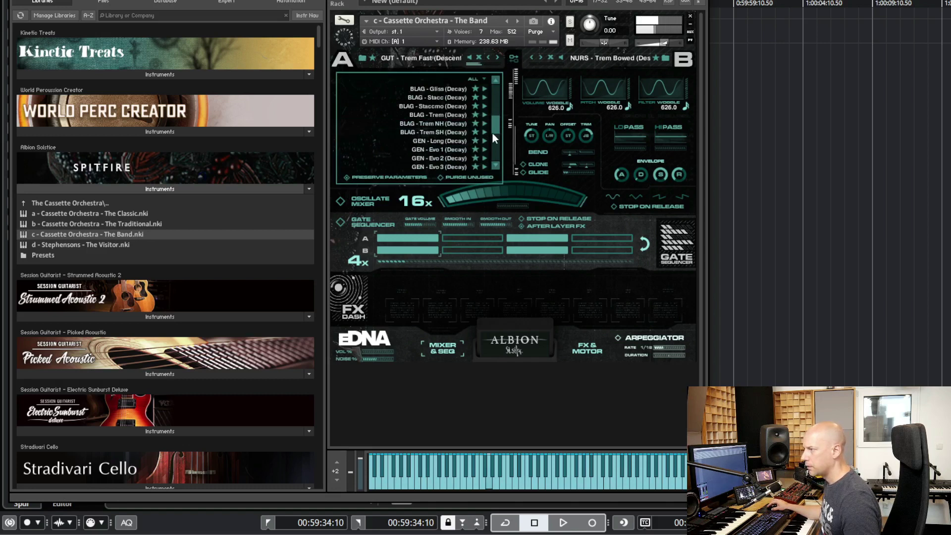
{"action": "scroll", "coordinate": [495, 126], "scroll_direction": "down", "scroll_amount": 3}
{"action": "scroll", "coordinate": [493, 129], "scroll_direction": "up", "scroll_amount": 6}
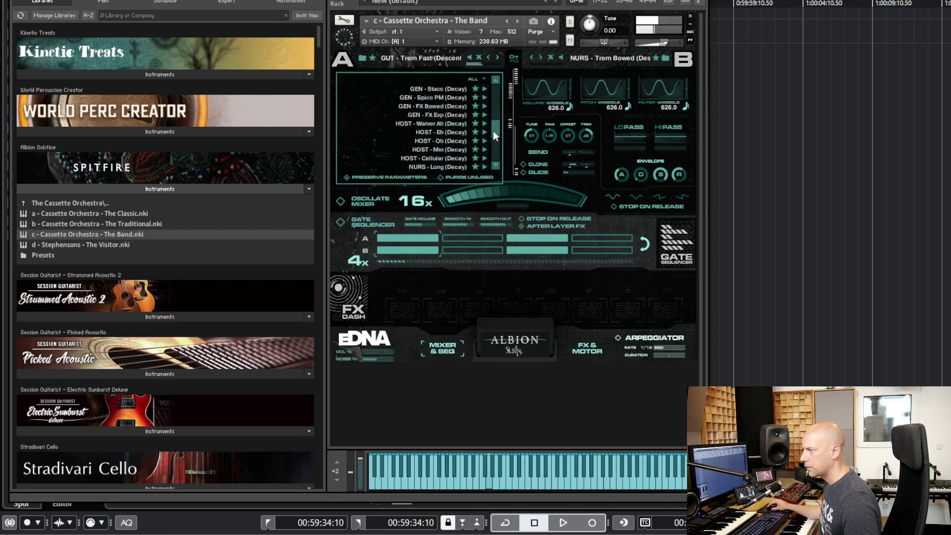
{"action": "left_click", "coordinate": [454, 123]}
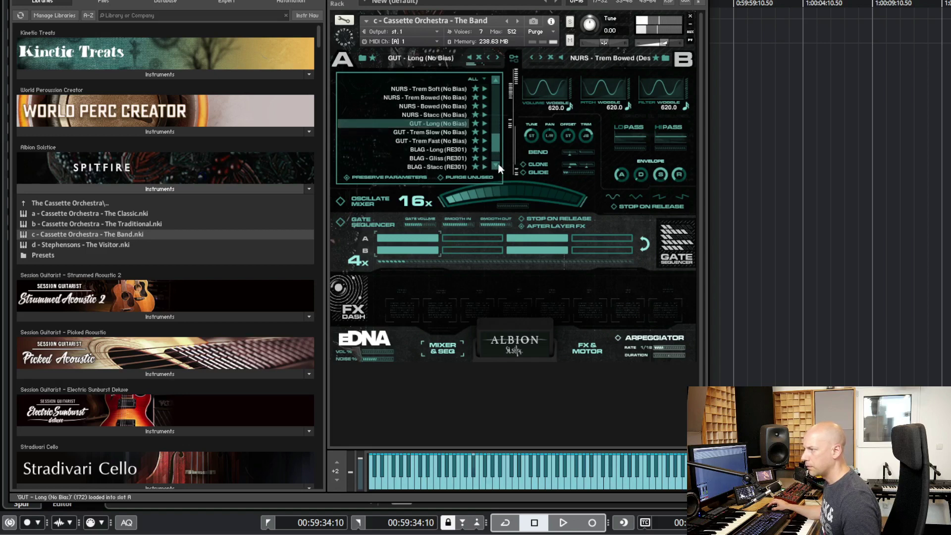
{"action": "scroll", "coordinate": [497, 163], "scroll_direction": "down", "scroll_amount": 3}
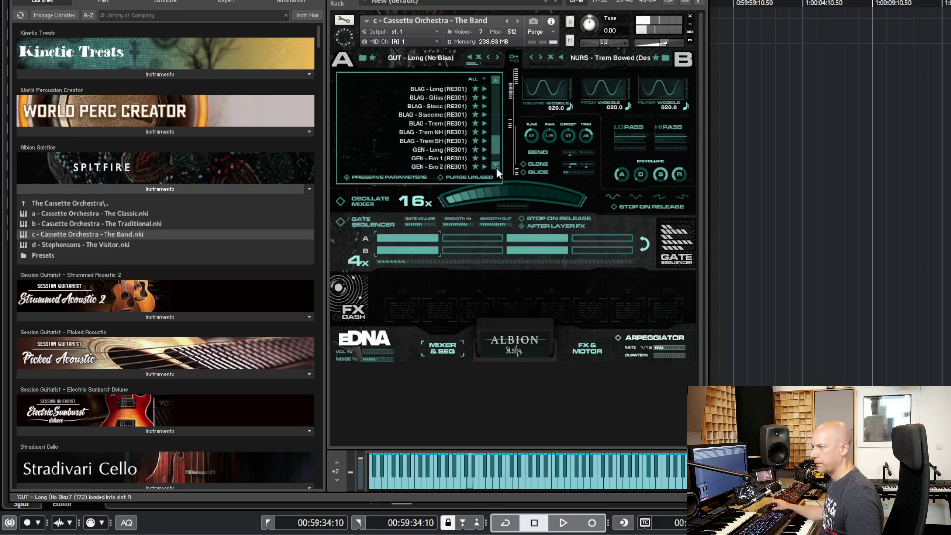
Step: Replace The Band instrument in the rack with d - Stephensons - The Visitor.nki
{"action": "left_click", "coordinate": [107, 245]}
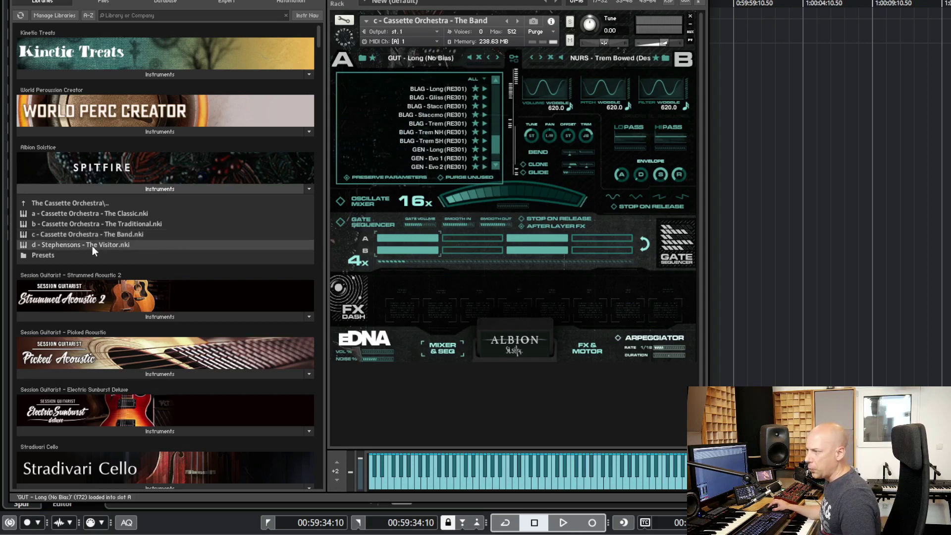
{"action": "left_click_drag", "start_coordinate": [96, 246], "coordinate": [655, 123]}
{"action": "left_click", "coordinate": [571, 282]}
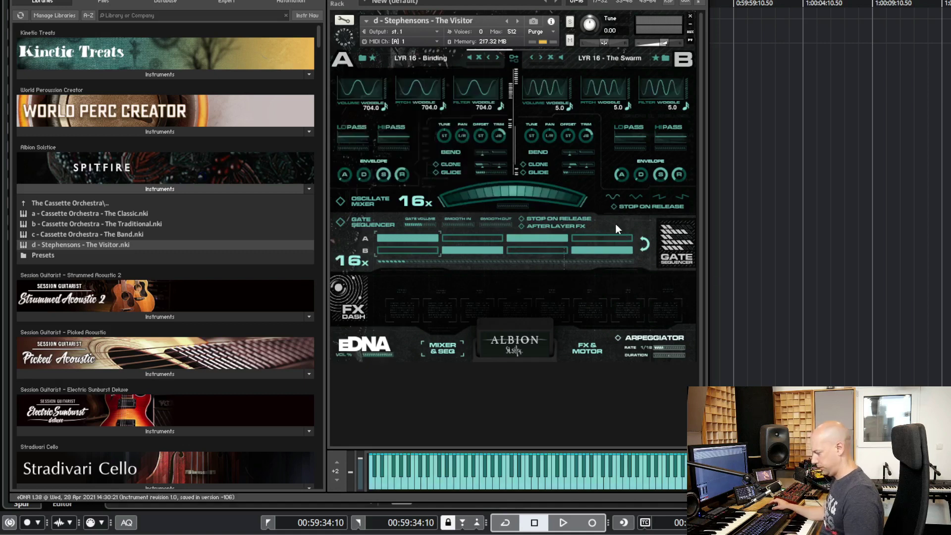
Step: Load LYR 16 - Glowing into slot A, and advance through the following sounds to LYR 16 - Zenith
{"action": "left_click", "coordinate": [363, 58]}
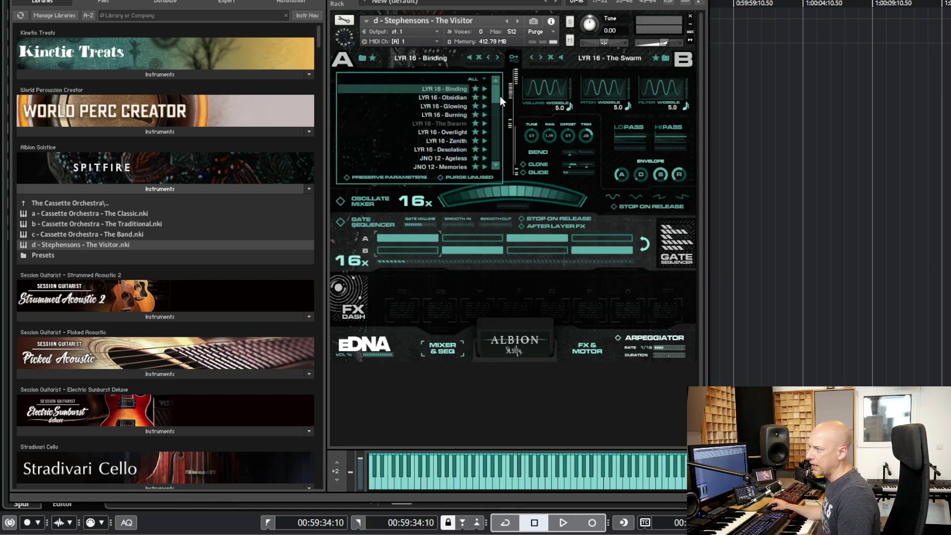
{"action": "scroll", "coordinate": [497, 99], "scroll_direction": "down", "scroll_amount": 2}
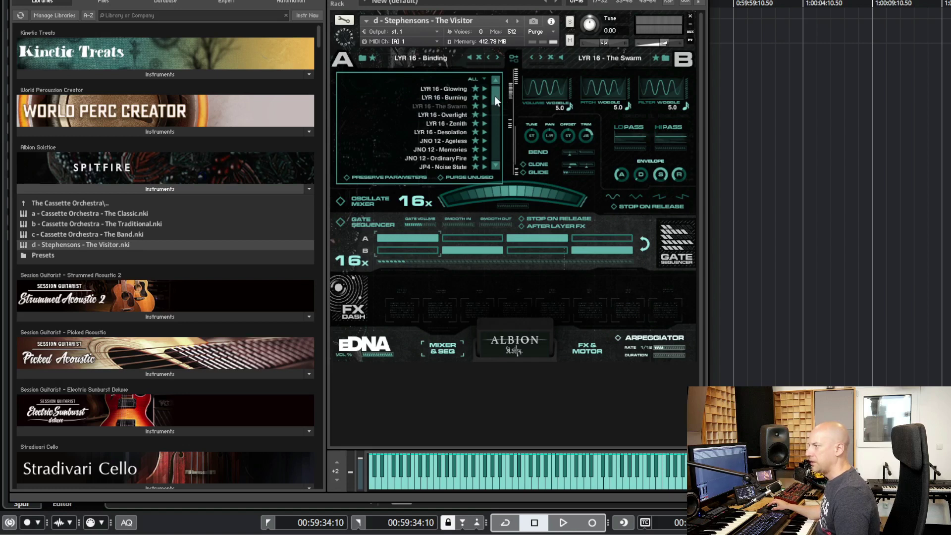
{"action": "left_click", "coordinate": [465, 90]}
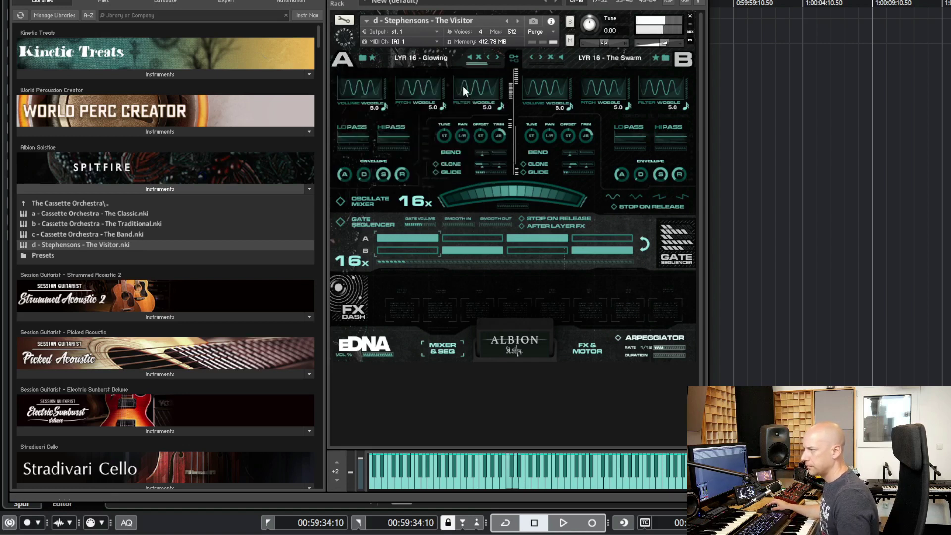
{"action": "left_click", "coordinate": [497, 56]}
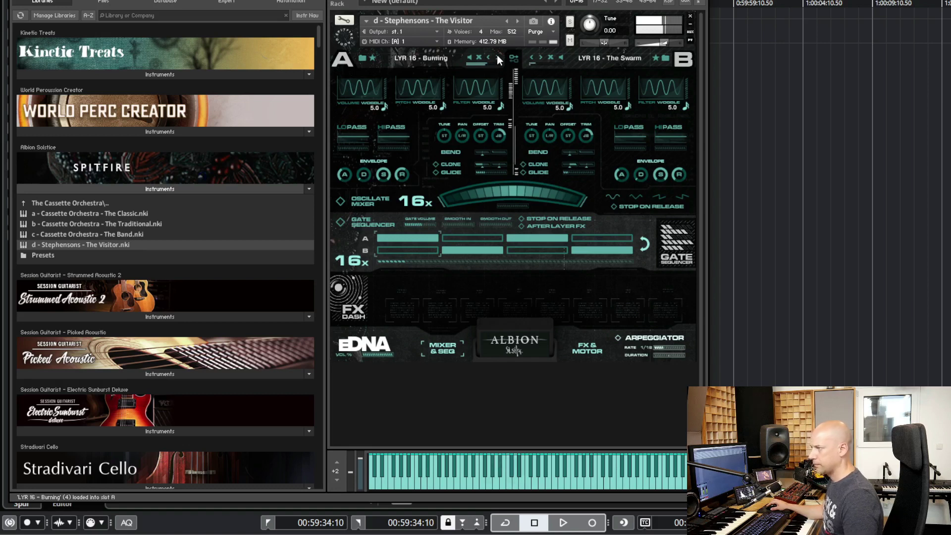
{"action": "left_click", "coordinate": [498, 57]}
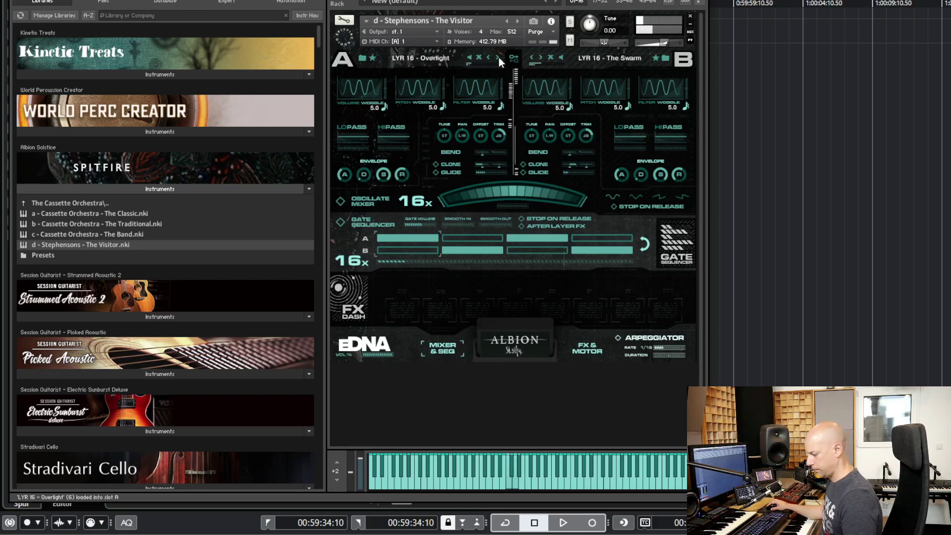
{"action": "left_click", "coordinate": [496, 57]}
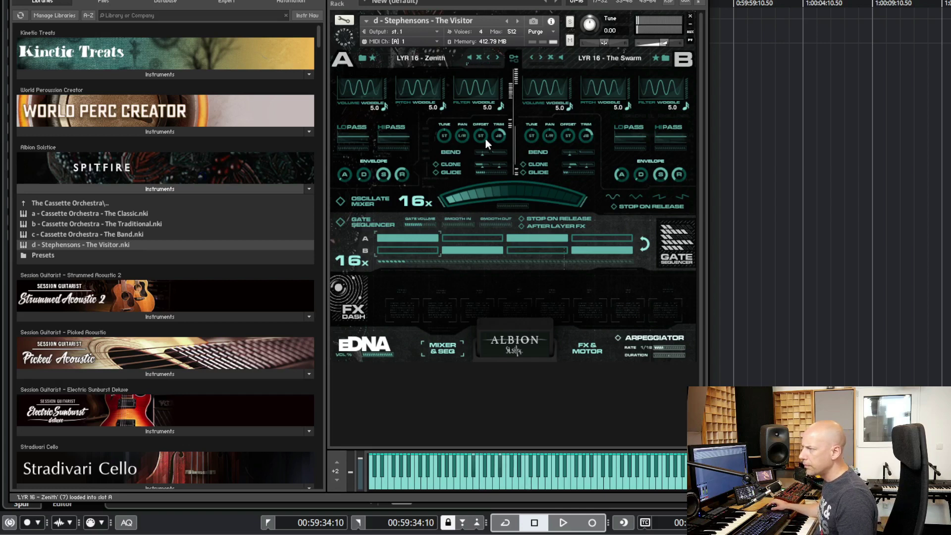
Step: Raise slot A's offset to 58 keys
{"action": "mouse_move", "coordinate": [486, 133]}
{"action": "left_click_drag", "start_coordinate": [486, 131], "coordinate": [496, 113]}
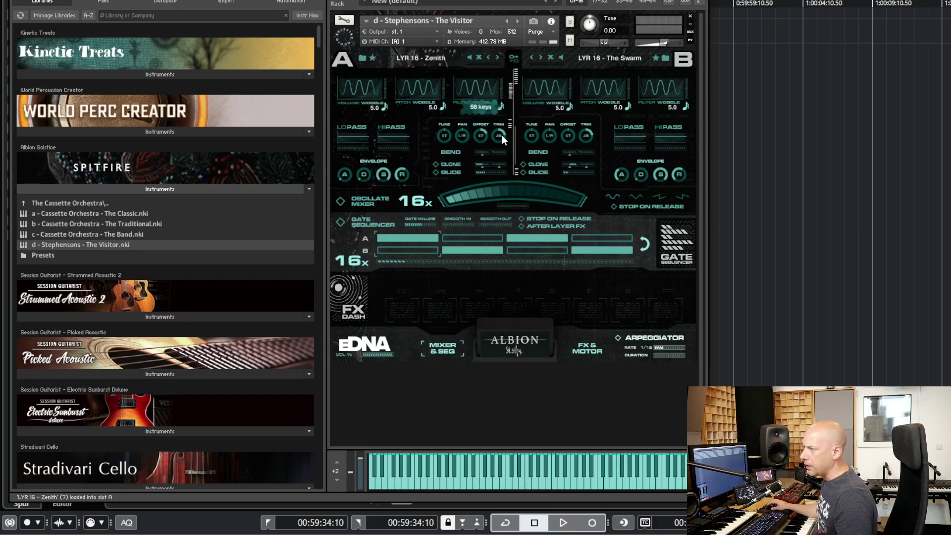
{"action": "mouse_move", "coordinate": [501, 134]}
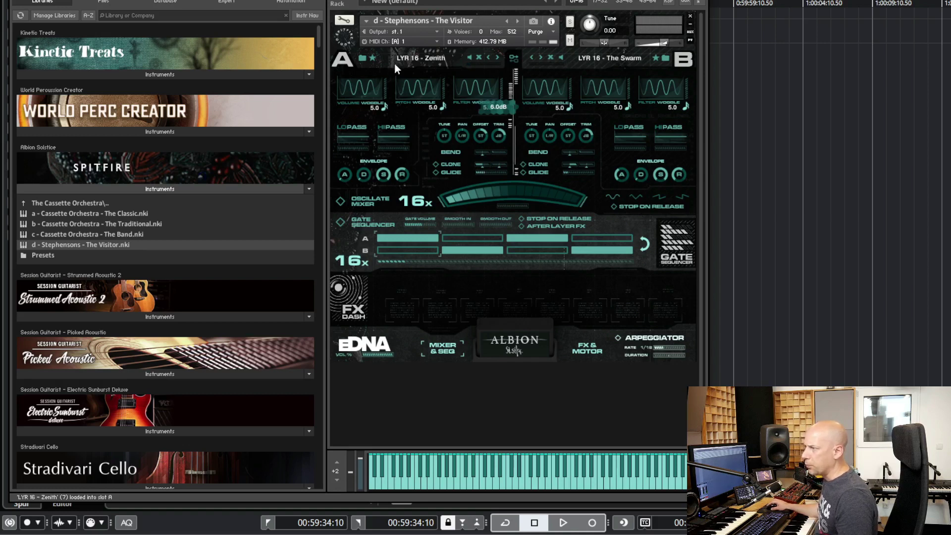
Step: Audition JNO 12 - Ageless in slot A, and replace it with the following sound, JNO 12 - Memories
{"action": "left_click", "coordinate": [362, 58]}
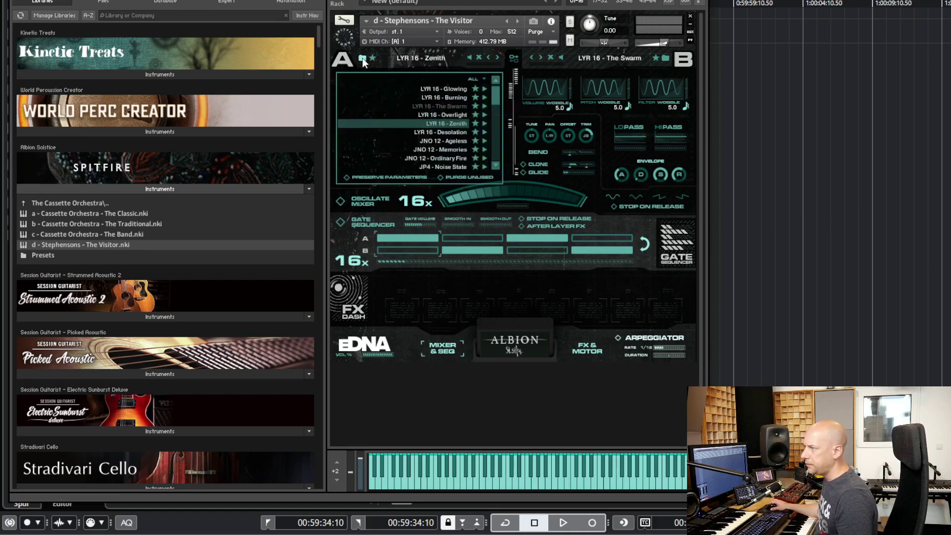
{"action": "left_click", "coordinate": [459, 141]}
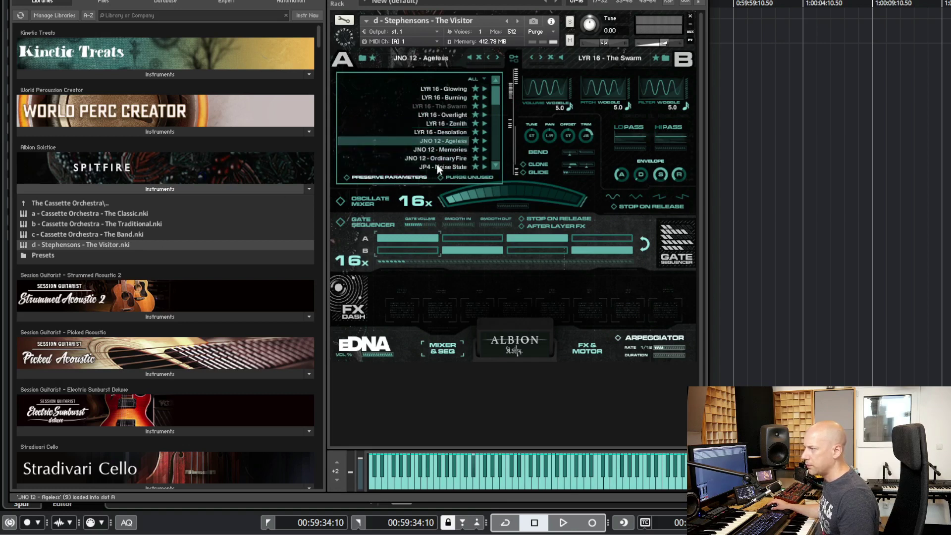
{"action": "left_click", "coordinate": [362, 58]}
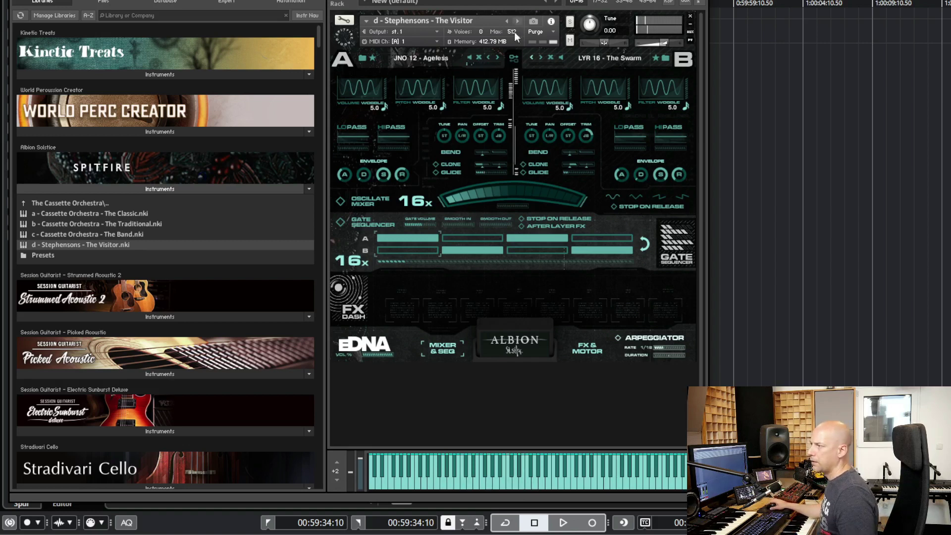
{"action": "left_click", "coordinate": [500, 57]}
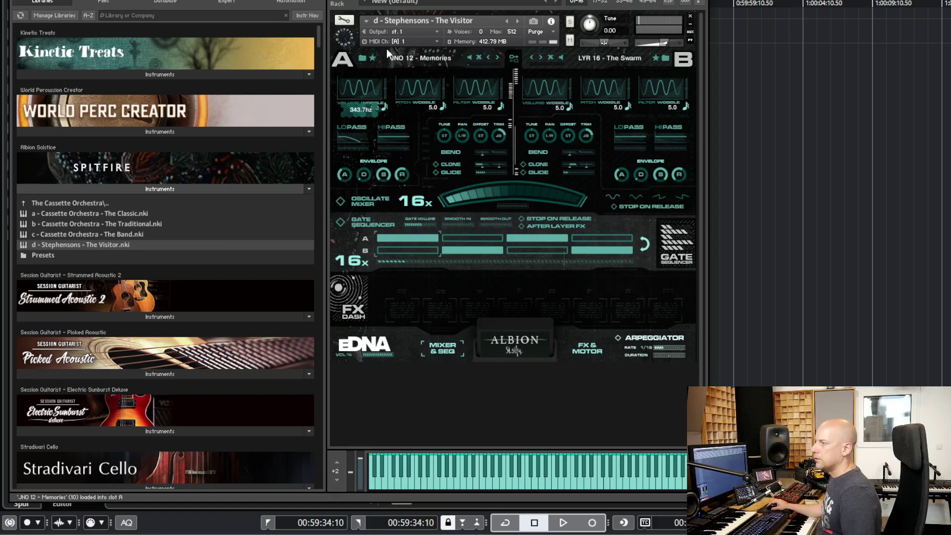
Step: Audition MS2 - The Divided, PRDGY - Lichen and SH1 - Lightning Guard in turn in slot A
{"action": "left_click", "coordinate": [362, 58]}
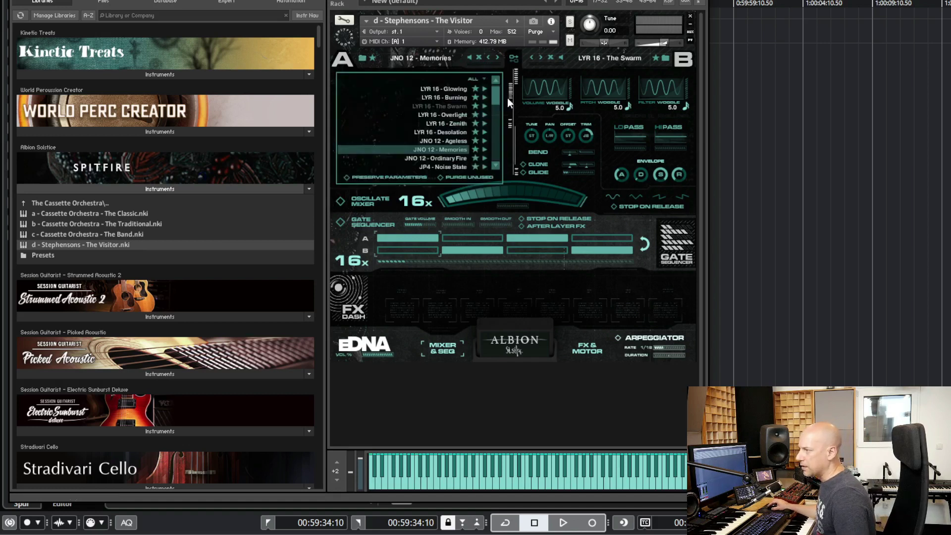
{"action": "left_click_drag", "start_coordinate": [495, 95], "coordinate": [491, 110]}
{"action": "left_click", "coordinate": [459, 99]}
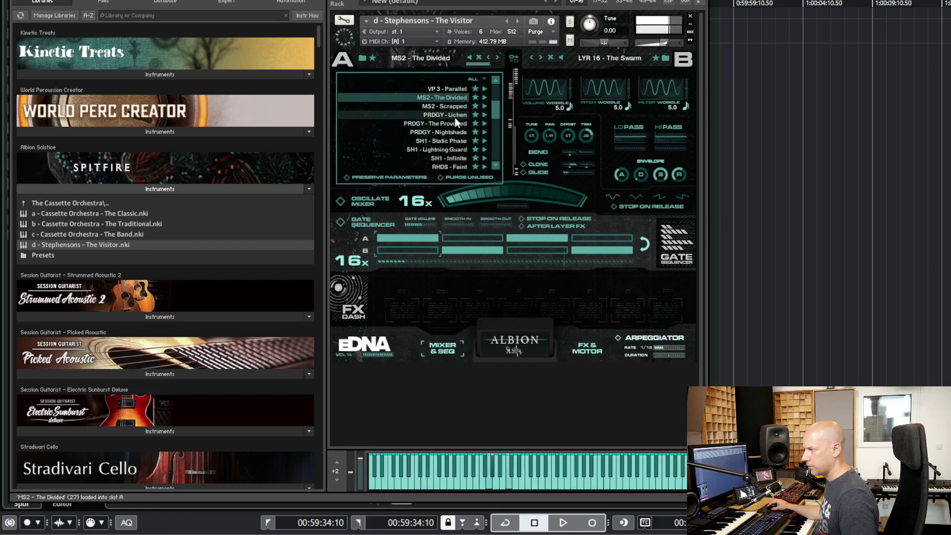
{"action": "left_click", "coordinate": [455, 117]}
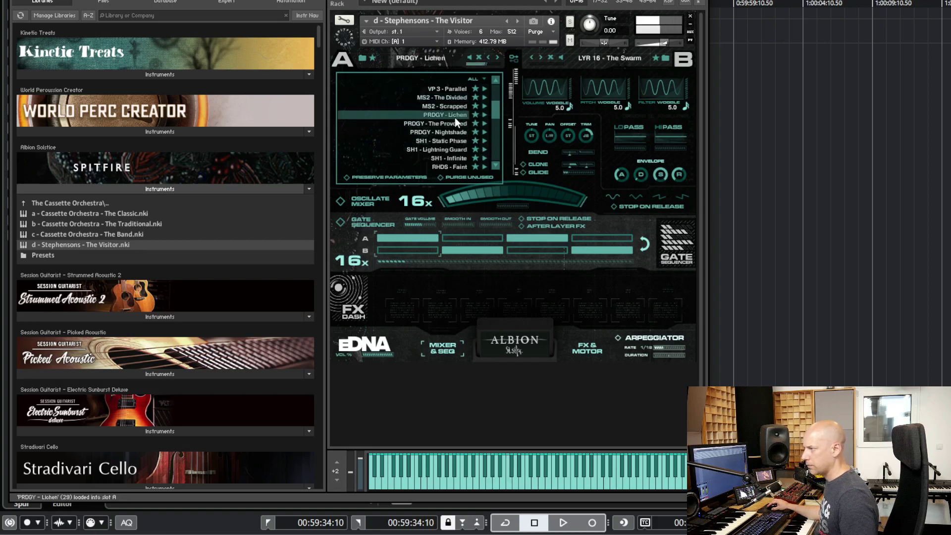
{"action": "left_click", "coordinate": [446, 152]}
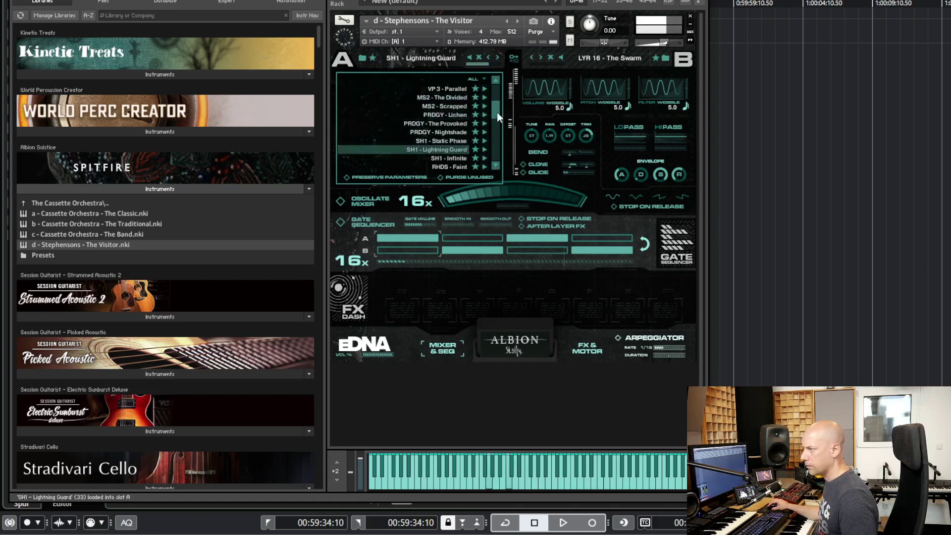
Step: Audition The Shadow, Tempest and The Show in turn in slot A
{"action": "left_click_drag", "start_coordinate": [497, 112], "coordinate": [492, 124]}
{"action": "left_click", "coordinate": [464, 131]}
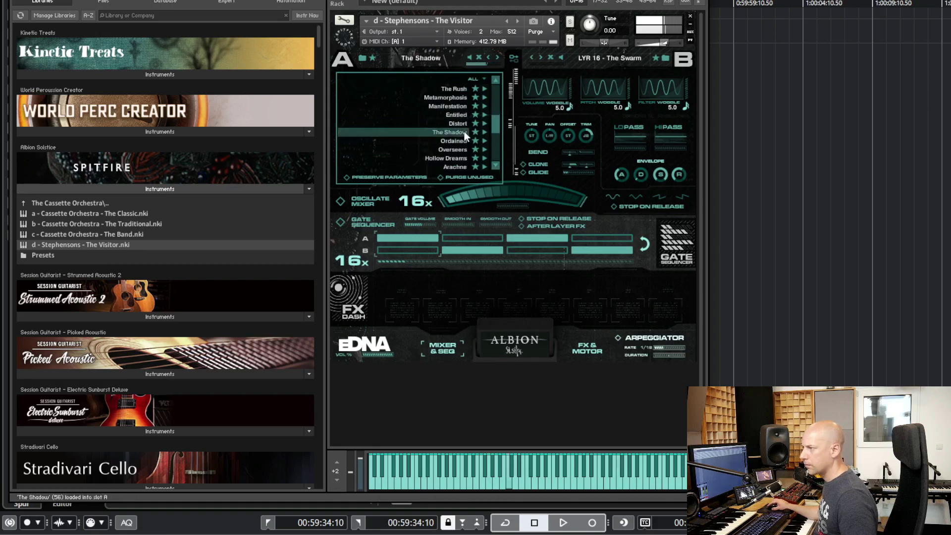
{"action": "left_click", "coordinate": [496, 167]}
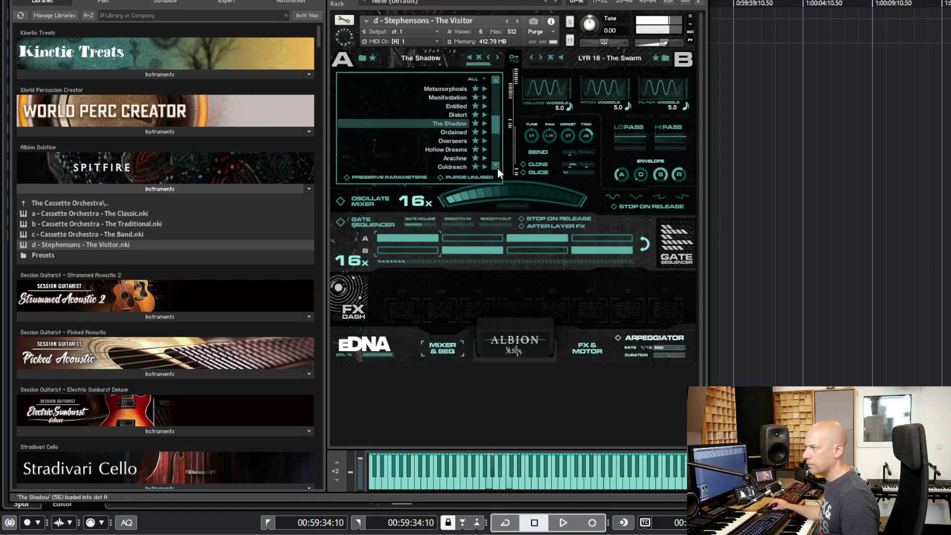
{"action": "left_click", "coordinate": [496, 167]}
{"action": "left_click_drag", "start_coordinate": [497, 129], "coordinate": [490, 138]}
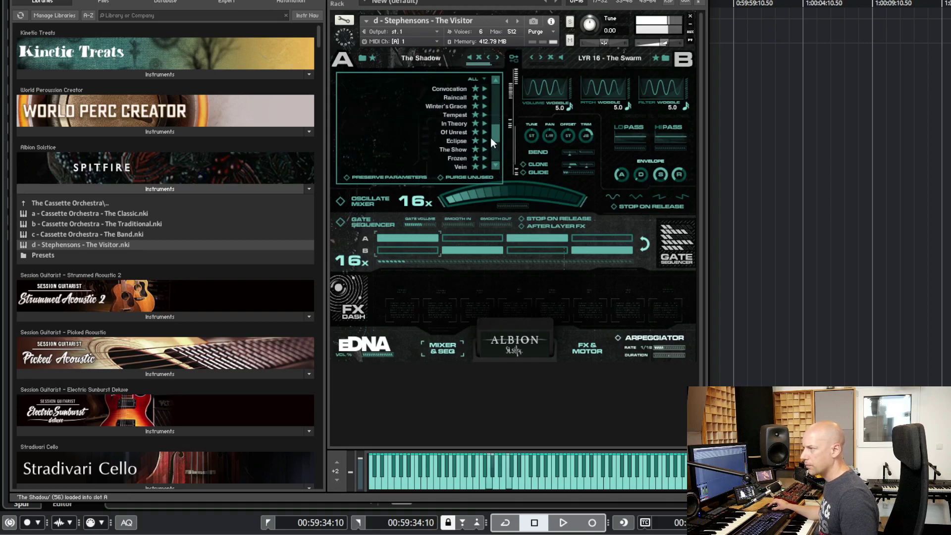
{"action": "left_click", "coordinate": [464, 115]}
{"action": "left_click", "coordinate": [458, 149]}
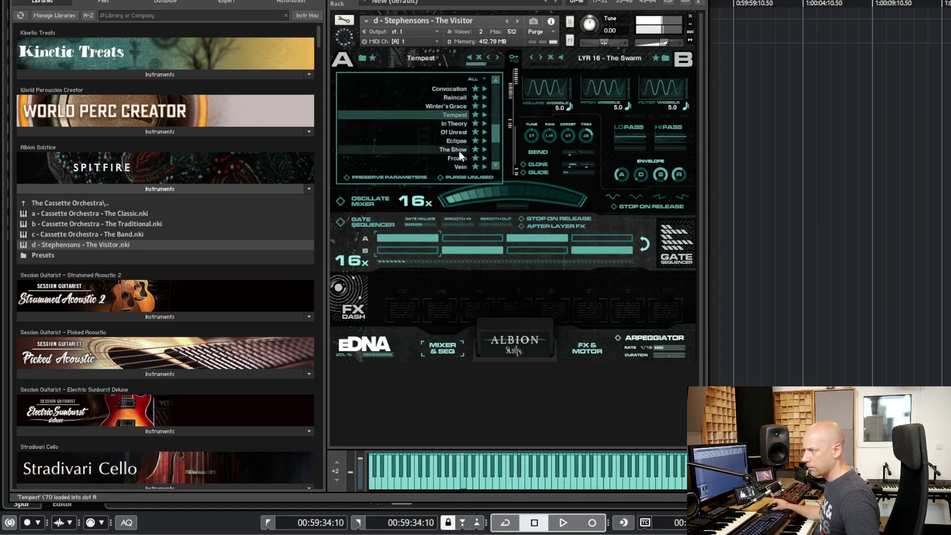
Step: Load the At Night sound into slot A and close its sound list
{"action": "left_click_drag", "start_coordinate": [495, 133], "coordinate": [489, 145]}
{"action": "scroll", "coordinate": [489, 145], "scroll_direction": "down", "scroll_amount": 2}
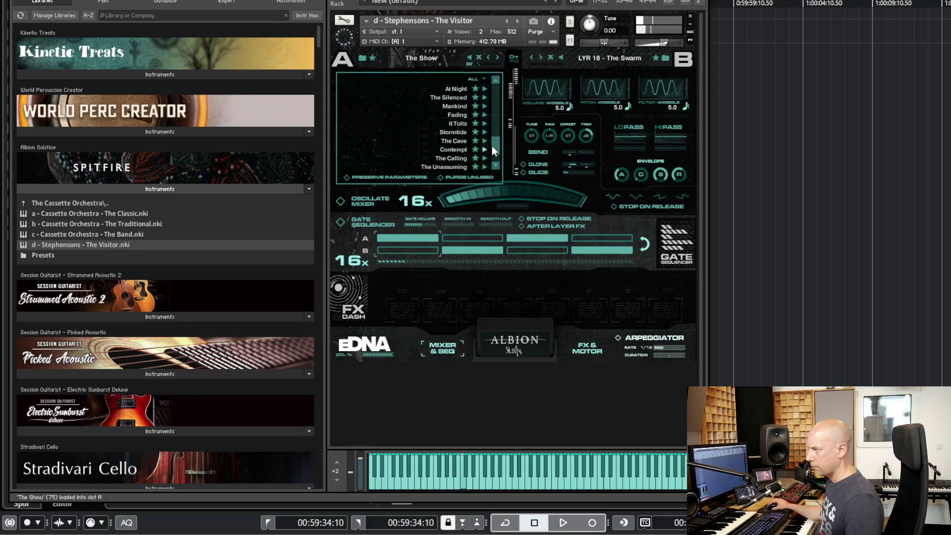
{"action": "scroll", "coordinate": [498, 142], "scroll_direction": "up", "scroll_amount": 3}
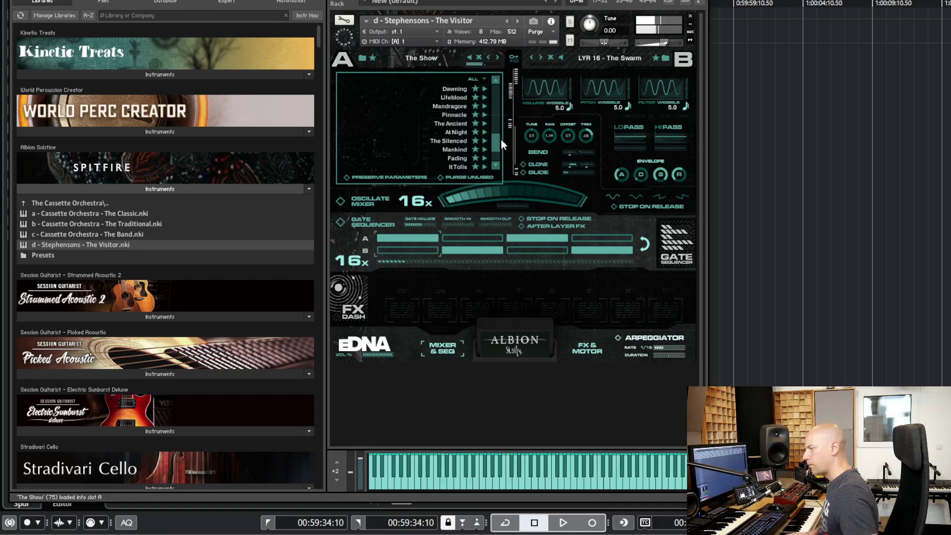
{"action": "left_click", "coordinate": [454, 133]}
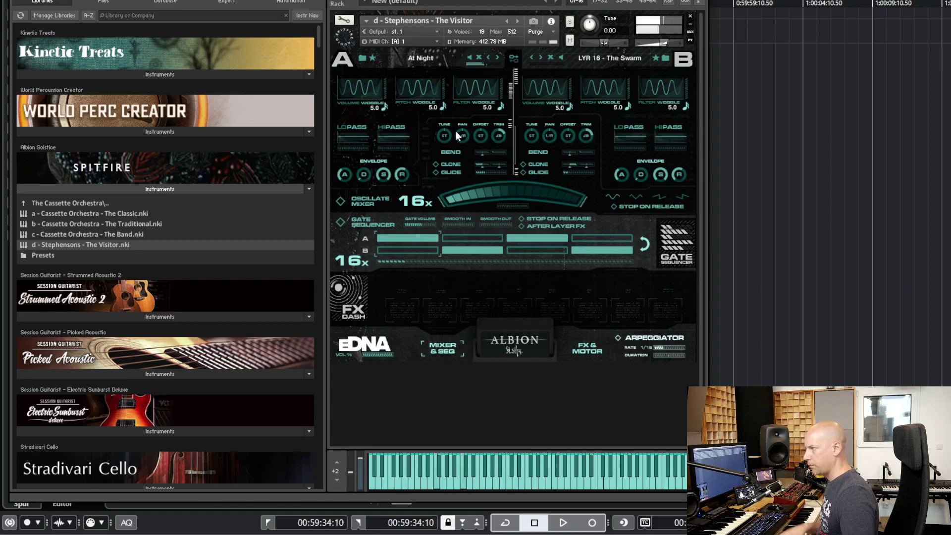
Step: Replace slot A's sound with Lethargy
{"action": "left_click", "coordinate": [362, 58]}
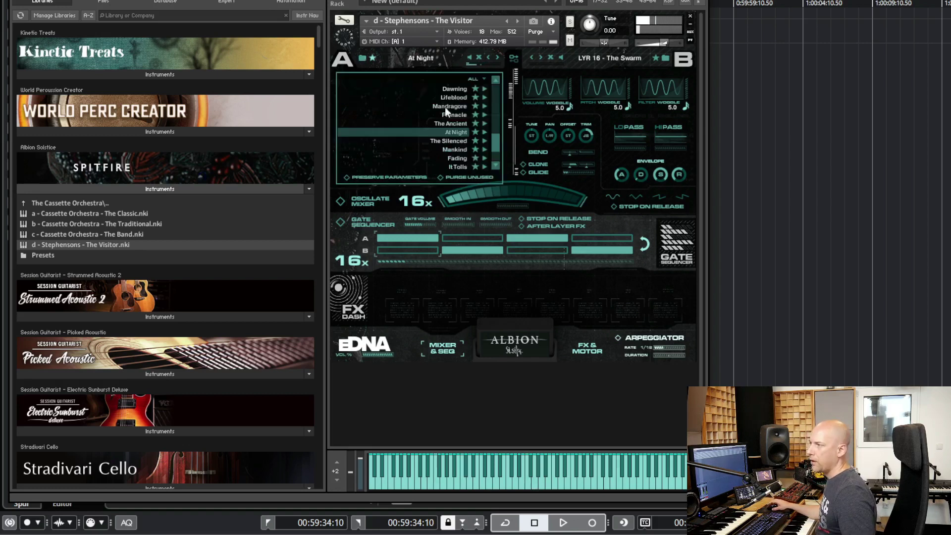
{"action": "scroll", "coordinate": [492, 142], "scroll_direction": "down", "scroll_amount": 5}
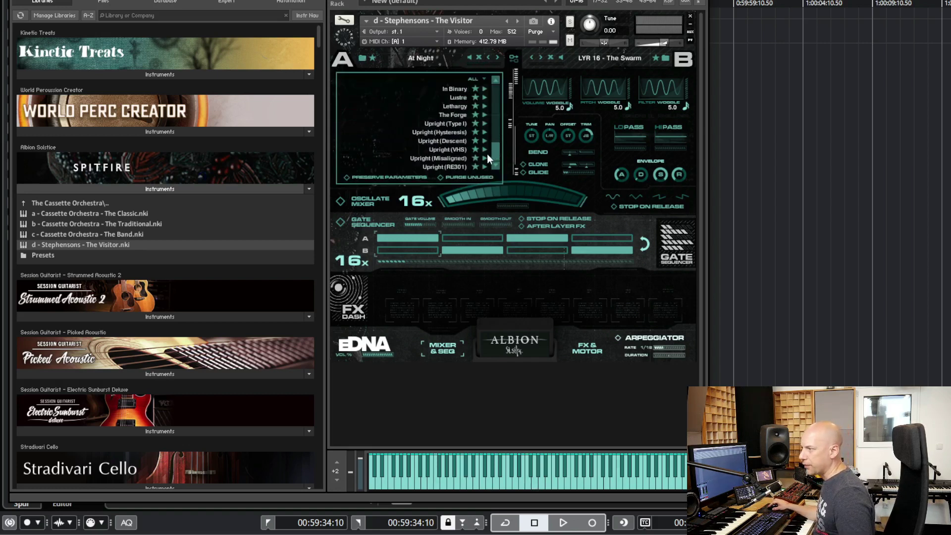
{"action": "left_click", "coordinate": [465, 107]}
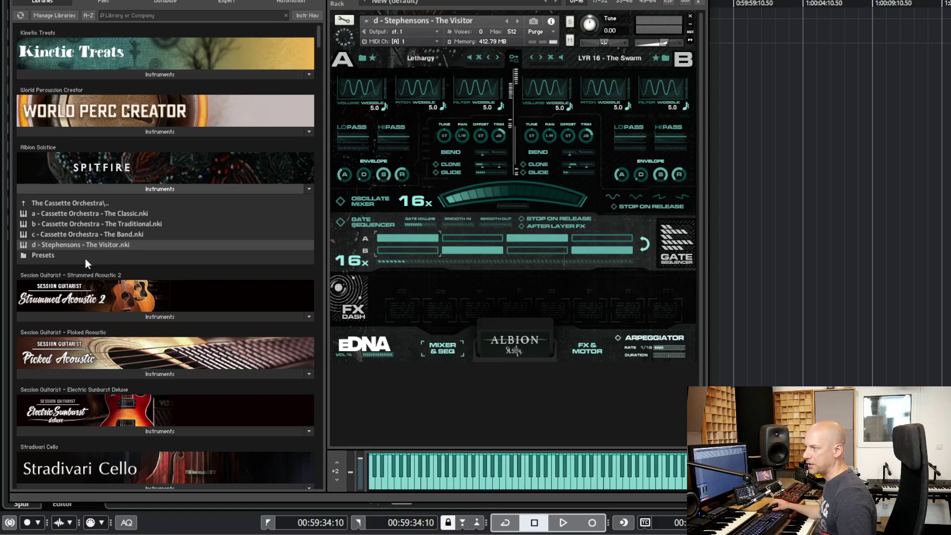
Step: Browse the ready-made presets and replace the loaded instrument with 9 Centimetre Tack Piano
{"action": "left_click", "coordinate": [40, 256]}
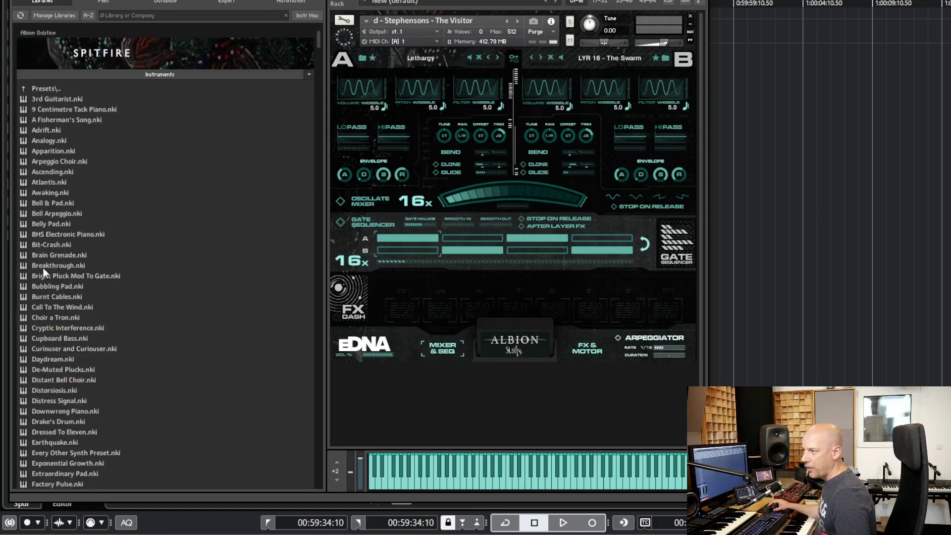
{"action": "scroll", "coordinate": [78, 189], "scroll_direction": "down", "scroll_amount": 9}
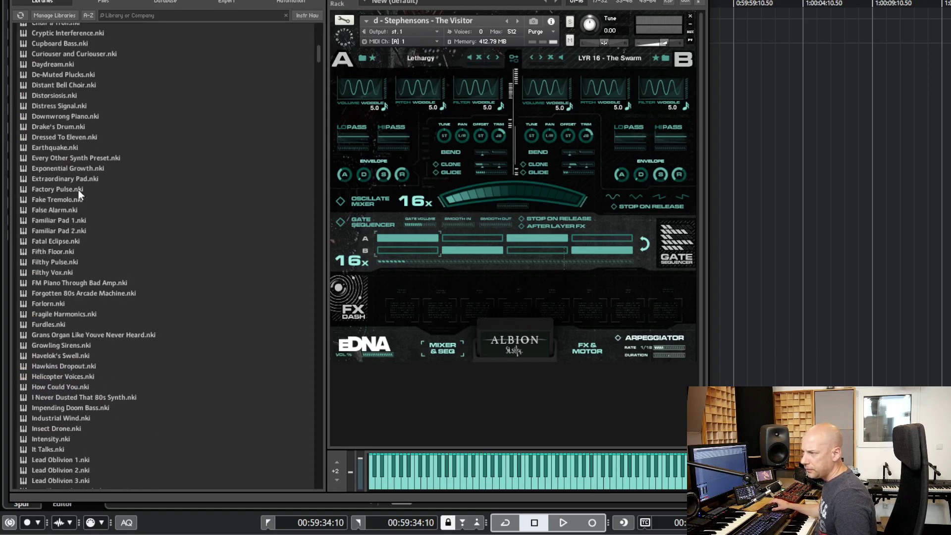
{"action": "scroll", "coordinate": [78, 190], "scroll_direction": "up", "scroll_amount": 10}
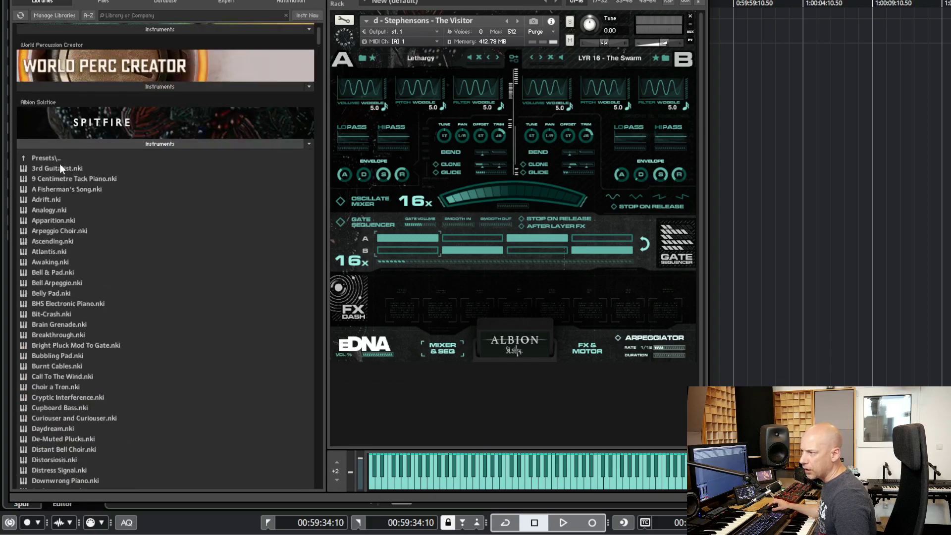
{"action": "left_click_drag", "start_coordinate": [63, 182], "coordinate": [574, 157]}
{"action": "left_click", "coordinate": [563, 284]}
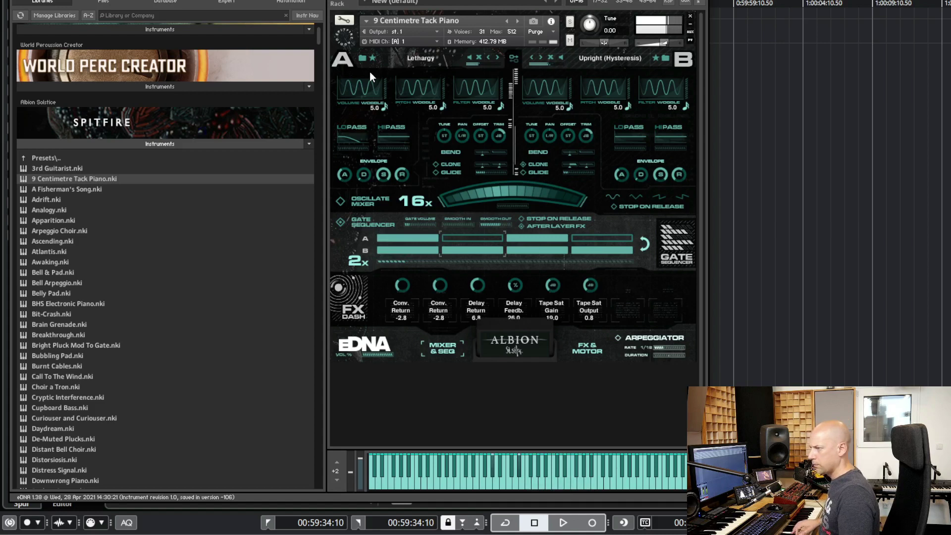
Step: Audition the Awaking preset in place of the current instrument and browse slot A's sound list
{"action": "double_click", "coordinate": [61, 261]}
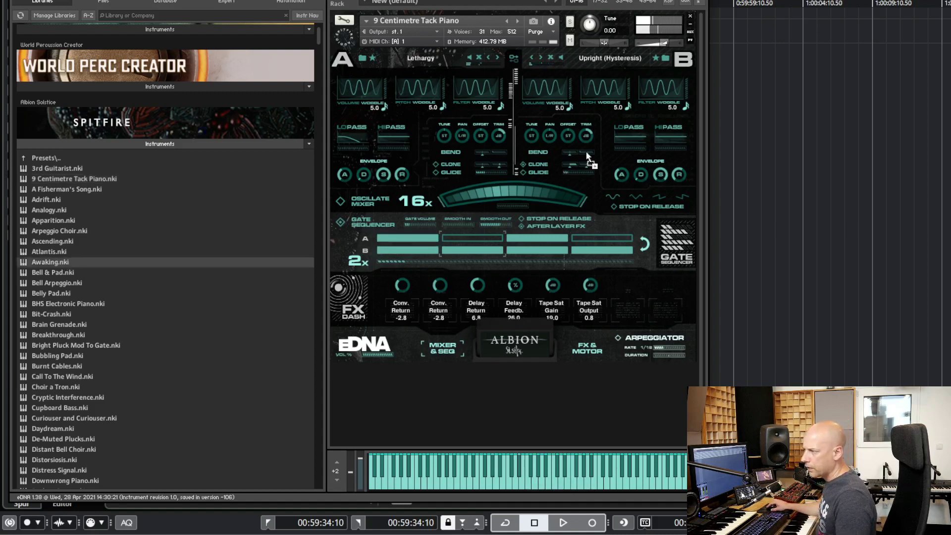
{"action": "left_click", "coordinate": [574, 280]}
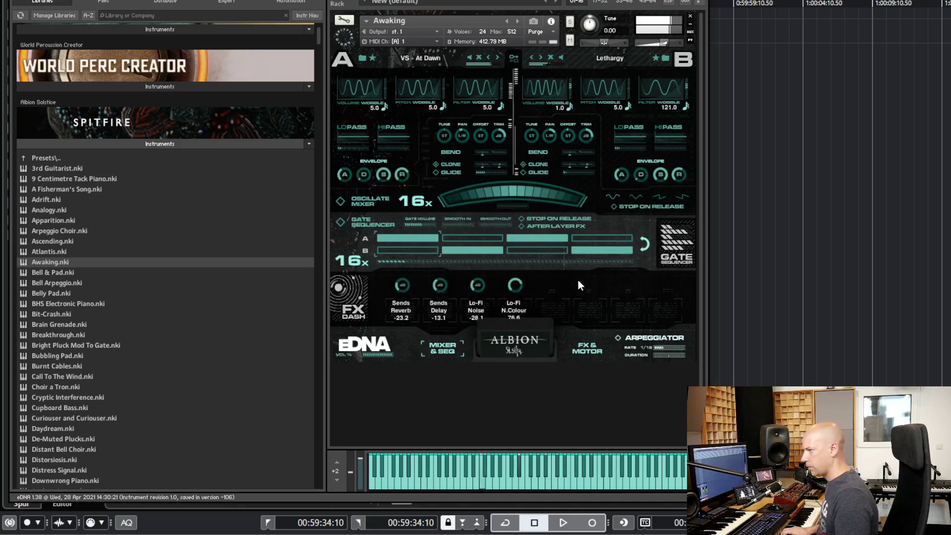
{"action": "left_click", "coordinate": [362, 58]}
{"action": "left_click_drag", "start_coordinate": [495, 88], "coordinate": [489, 120]}
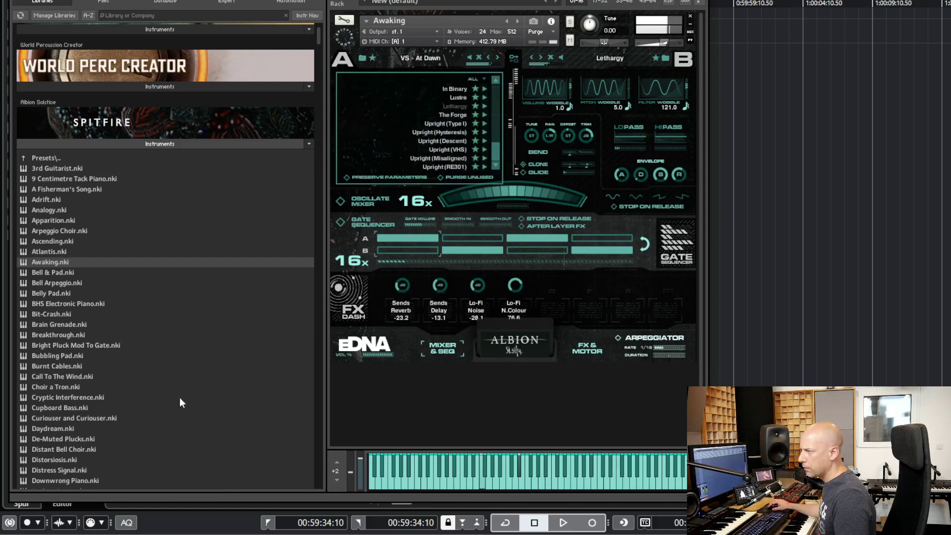
Step: Replace the current instrument with the Bubbling Pad preset to audition it
{"action": "left_click", "coordinate": [41, 355]}
{"action": "left_click_drag", "start_coordinate": [717, 190], "coordinate": [637, 213]}
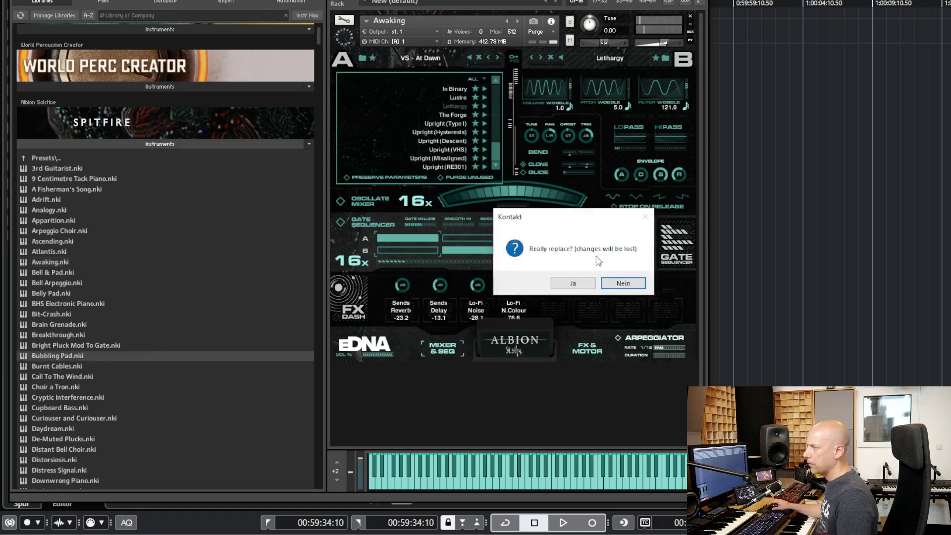
{"action": "left_click", "coordinate": [571, 283]}
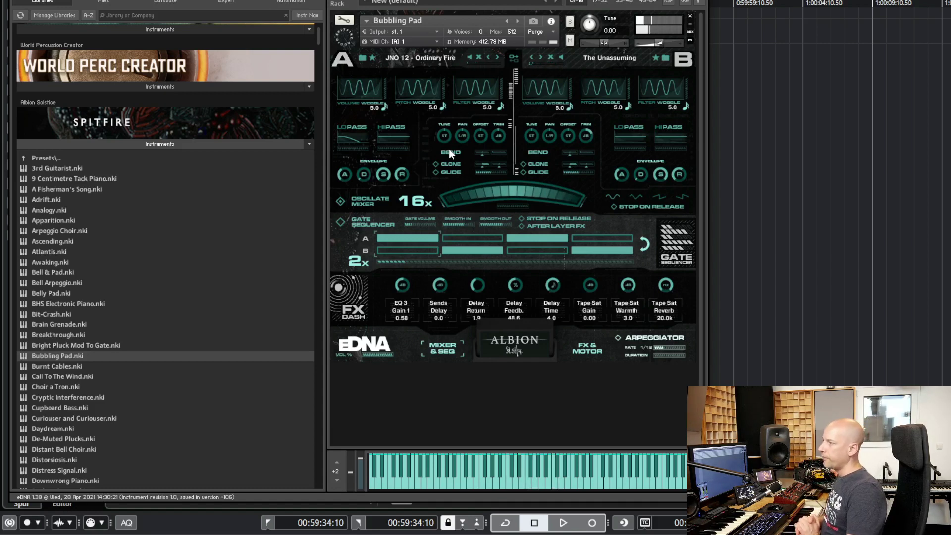
Step: Audition the Cupboard Bass preset, trying its arpeggiator with different rate and duration settings before switching the arpeggiator off
{"action": "left_click_drag", "start_coordinate": [46, 407], "coordinate": [590, 173]}
{"action": "left_click", "coordinate": [578, 280]}
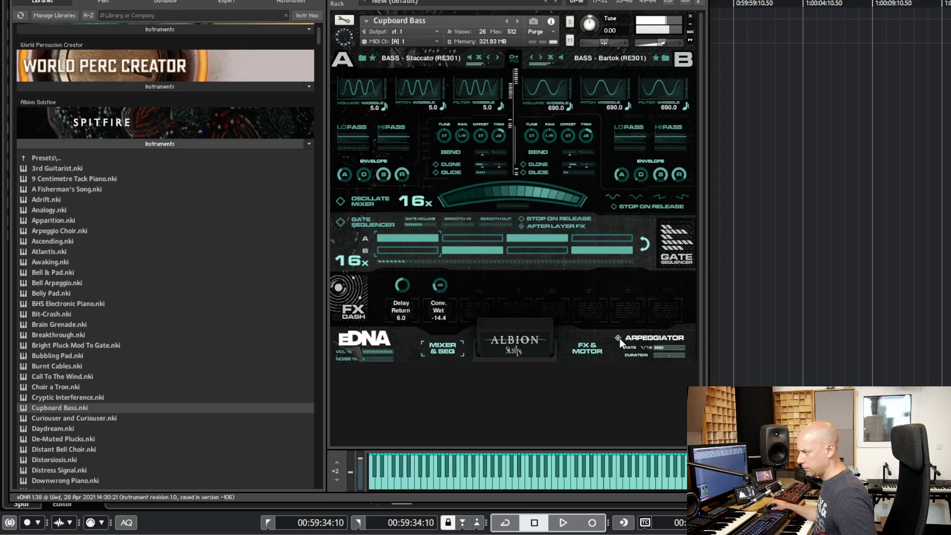
{"action": "left_click_drag", "start_coordinate": [664, 349], "coordinate": [661, 349]}
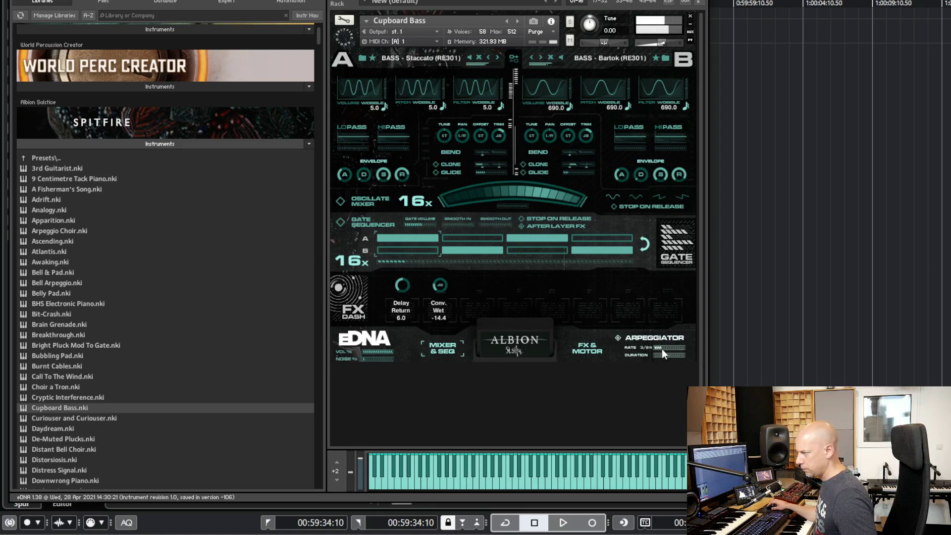
{"action": "left_click_drag", "start_coordinate": [662, 353], "coordinate": [680, 356]}
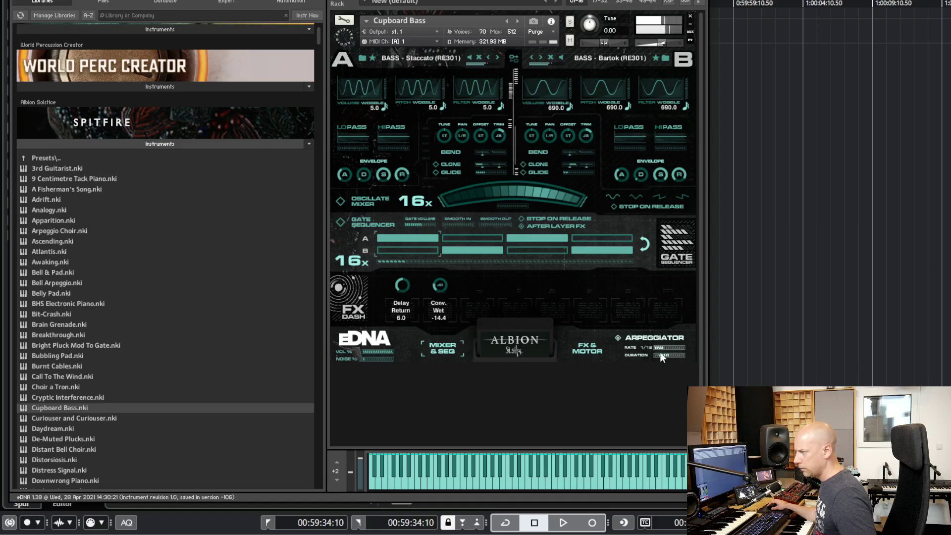
{"action": "left_click", "coordinate": [616, 337]}
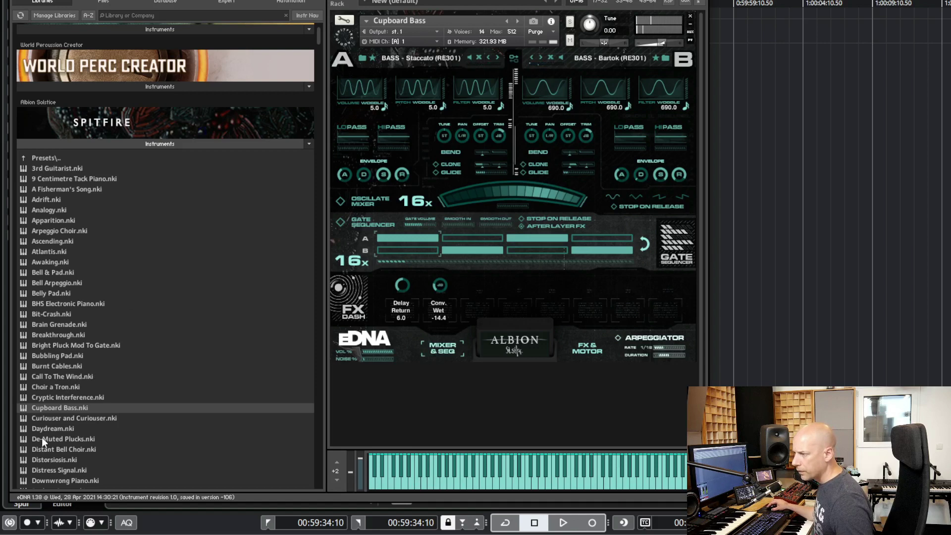
Step: Audition the Daydream and Filthy Pulse presets in turn, replacing the loaded instrument each time
{"action": "left_click", "coordinate": [62, 425]}
{"action": "left_click_drag", "start_coordinate": [62, 420], "coordinate": [591, 180]}
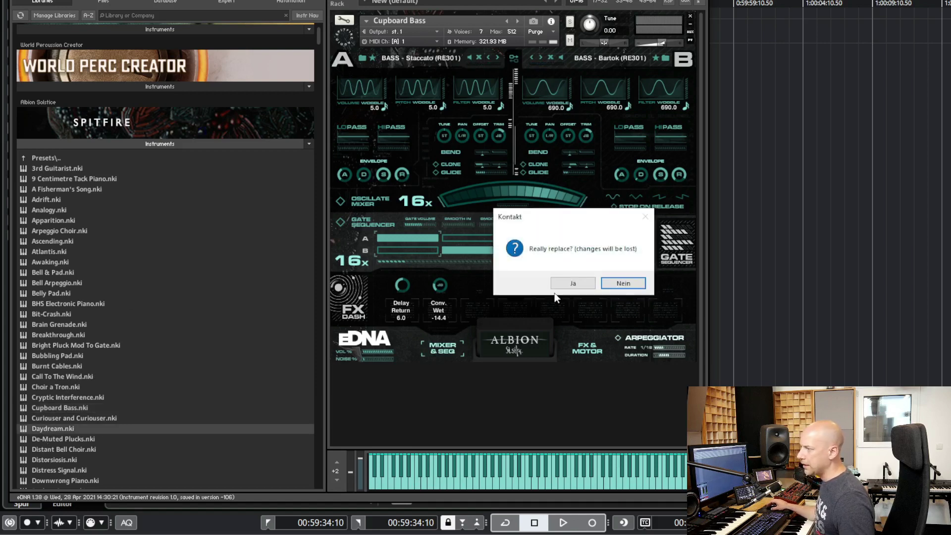
{"action": "left_click", "coordinate": [572, 283]}
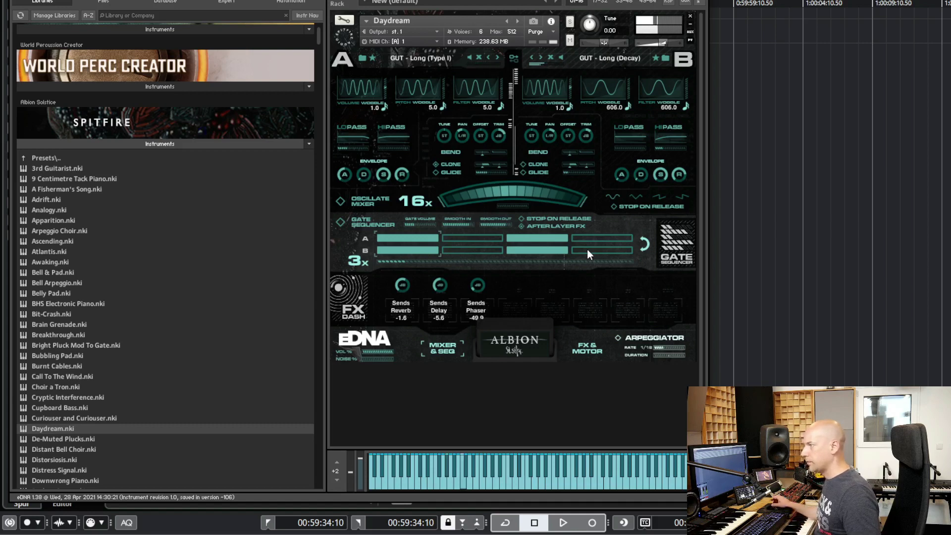
{"action": "scroll", "coordinate": [88, 396], "scroll_direction": "down", "scroll_amount": 7}
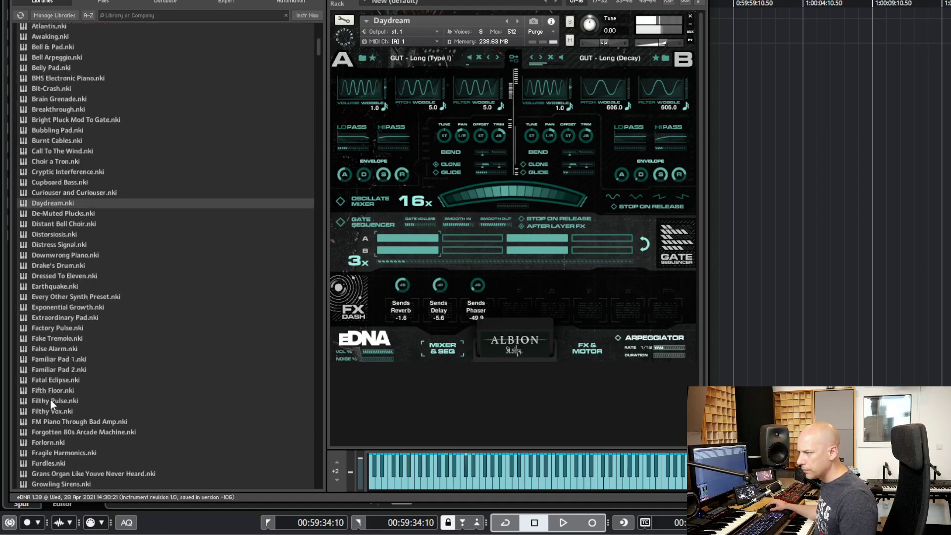
{"action": "double_click", "coordinate": [51, 400]}
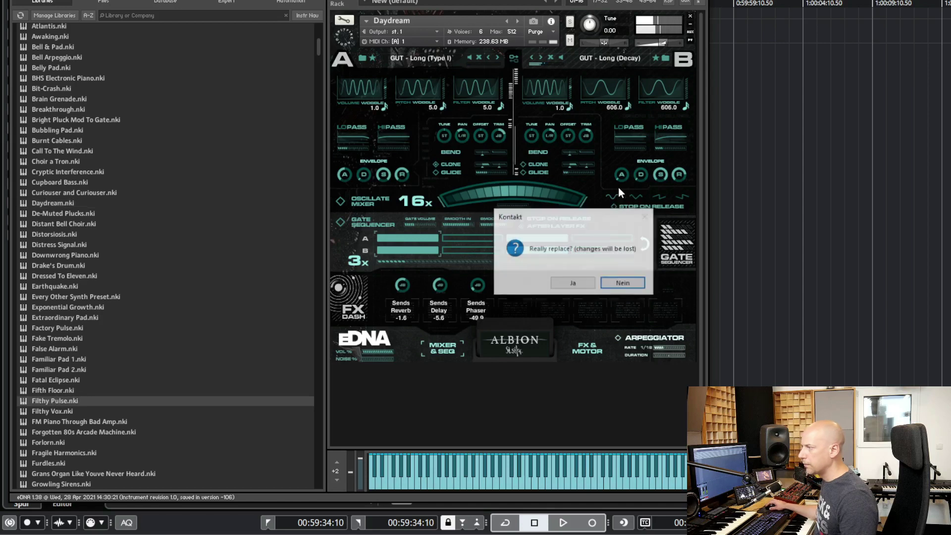
{"action": "left_click", "coordinate": [572, 283]}
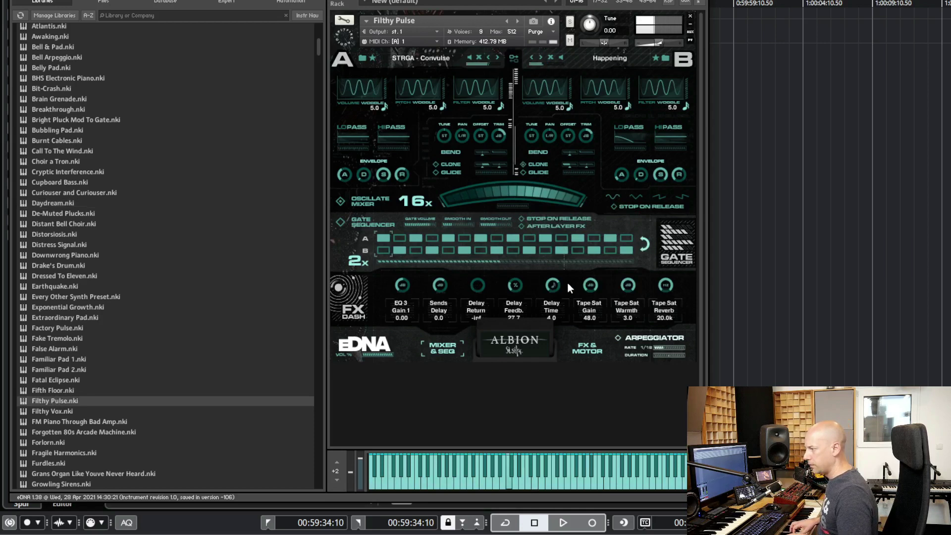
Step: Leave the Cassette Orchestra presets, open The Drone Grid folder and replace the loaded instrument with The Drone Grid
{"action": "left_click_drag", "start_coordinate": [317, 50], "coordinate": [329, 35]}
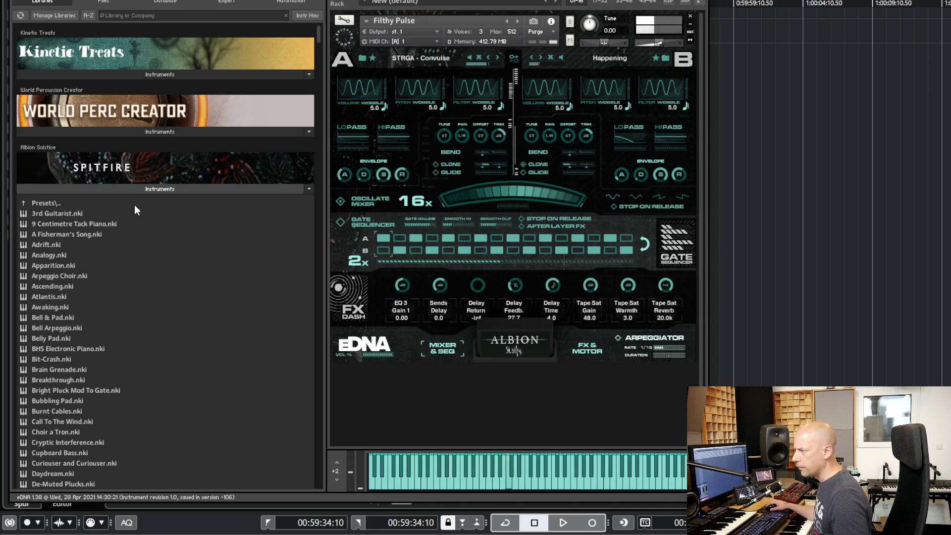
{"action": "left_click", "coordinate": [82, 206]}
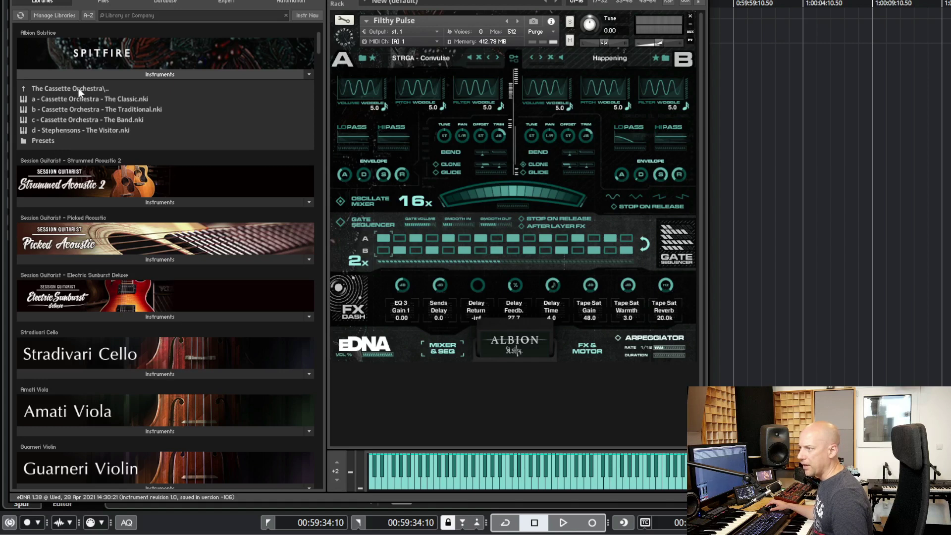
{"action": "left_click", "coordinate": [78, 88]}
{"action": "left_click", "coordinate": [63, 102]}
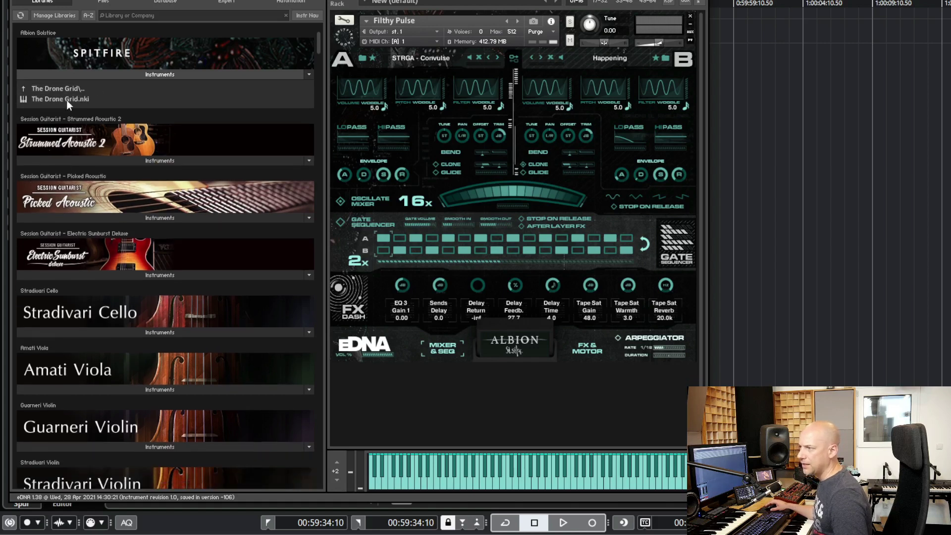
{"action": "double_click", "coordinate": [59, 98]}
{"action": "left_click", "coordinate": [574, 282]}
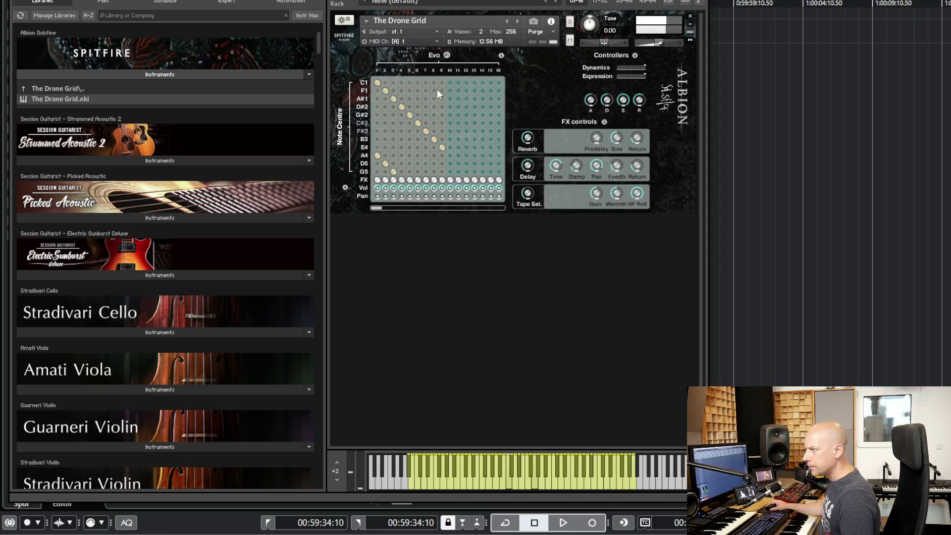
Step: Audition the Evo grid randomised with The Elders and with The Callers & Mystics in turn
{"action": "left_click", "coordinate": [446, 56]}
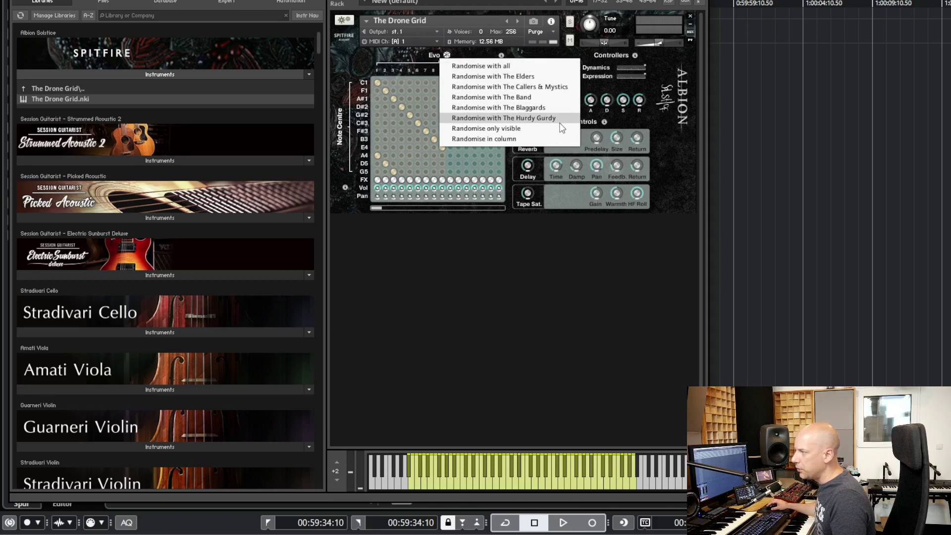
{"action": "left_click", "coordinate": [569, 76]}
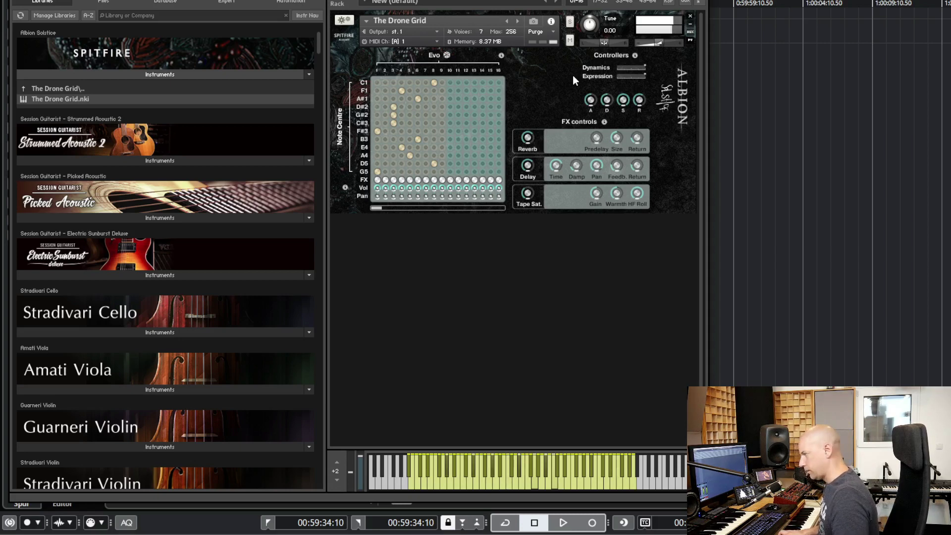
{"action": "left_click", "coordinate": [446, 56]}
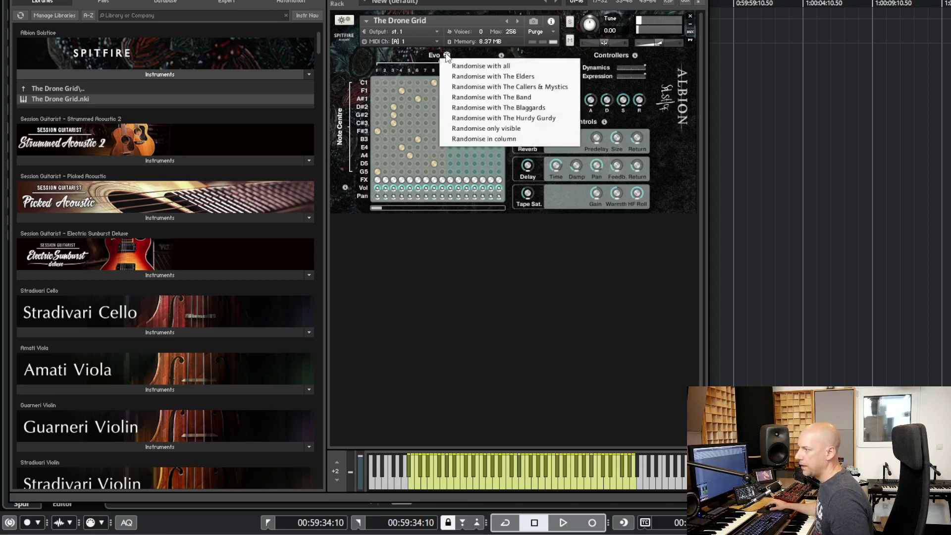
{"action": "left_click", "coordinate": [468, 87]}
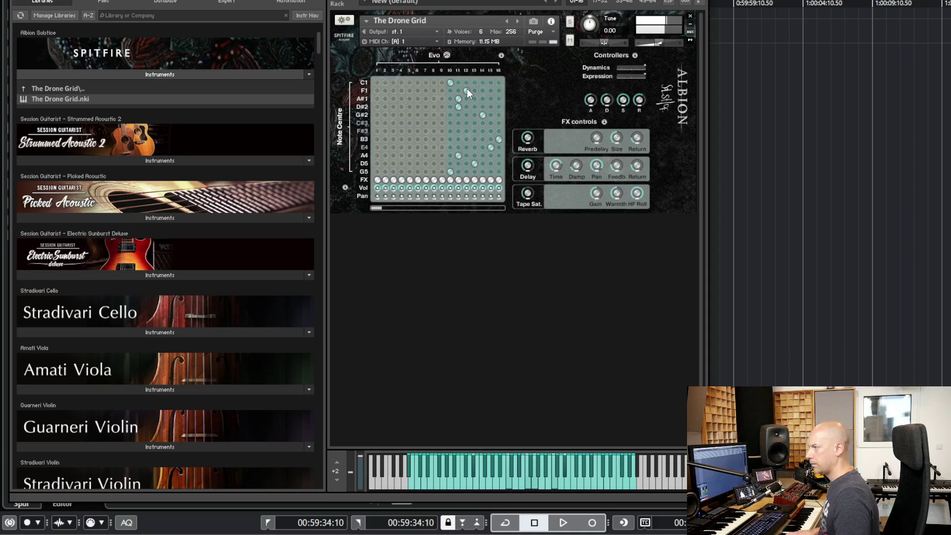
{"action": "left_click", "coordinate": [447, 55]}
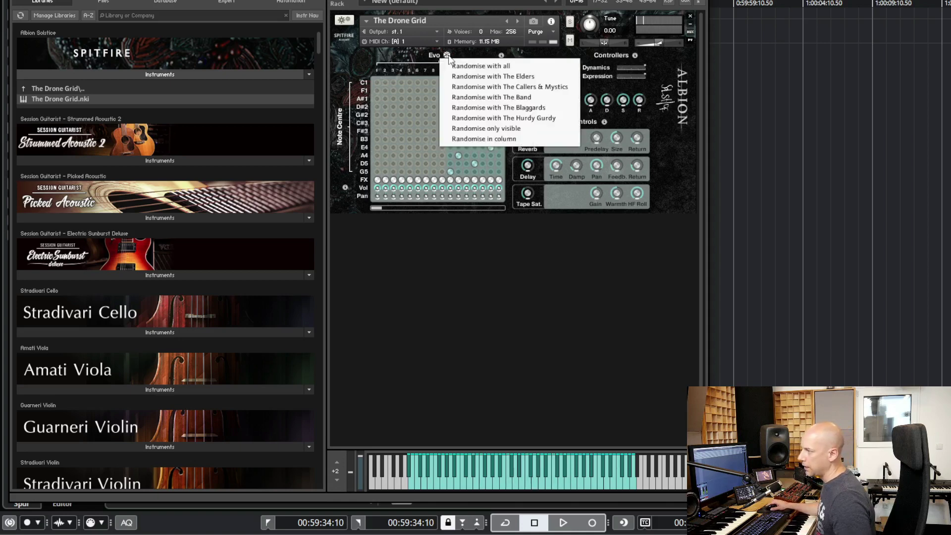
{"action": "left_click", "coordinate": [462, 87]}
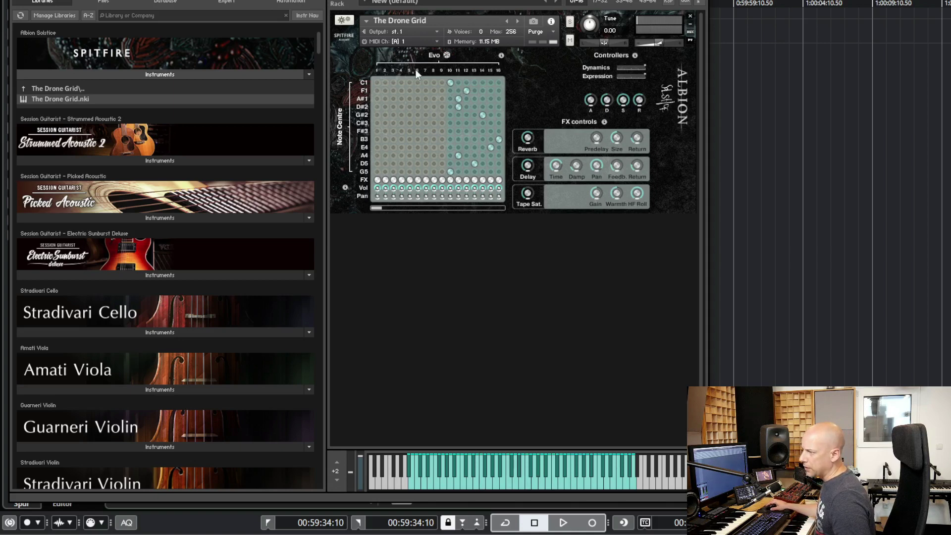
Step: Randomise the Evo grid with The Band, show evos 16 to 31, and randomise with The Band once more
{"action": "left_click", "coordinate": [445, 56]}
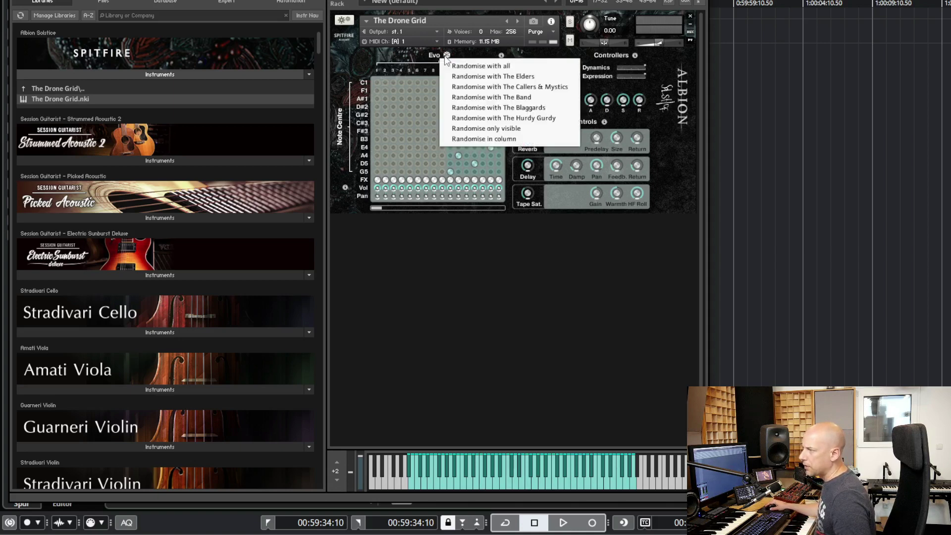
{"action": "left_click", "coordinate": [508, 101]}
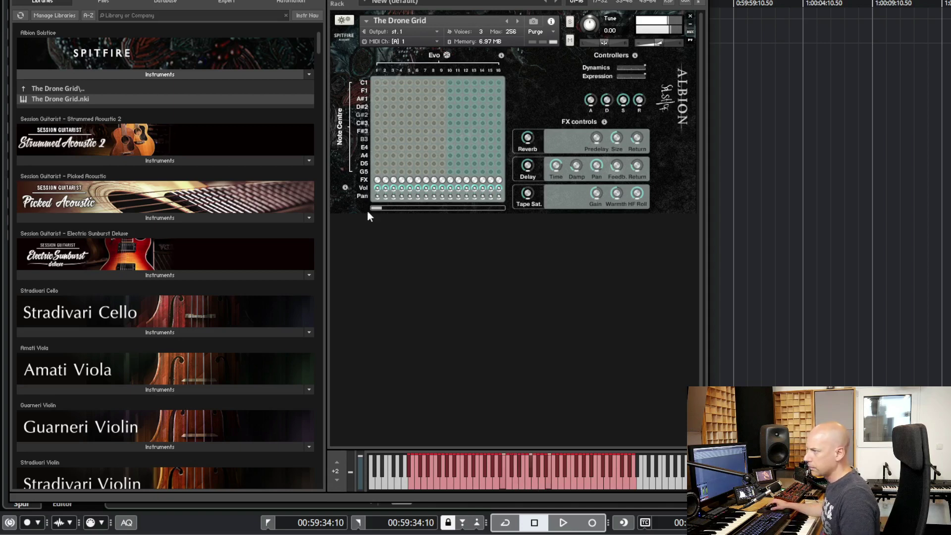
{"action": "left_click_drag", "start_coordinate": [386, 206], "coordinate": [445, 204]}
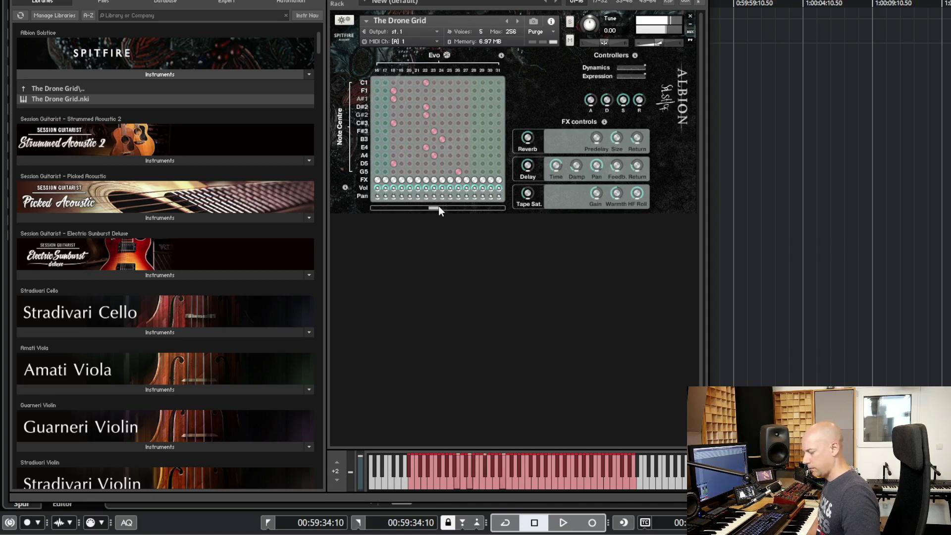
{"action": "left_click", "coordinate": [447, 55]}
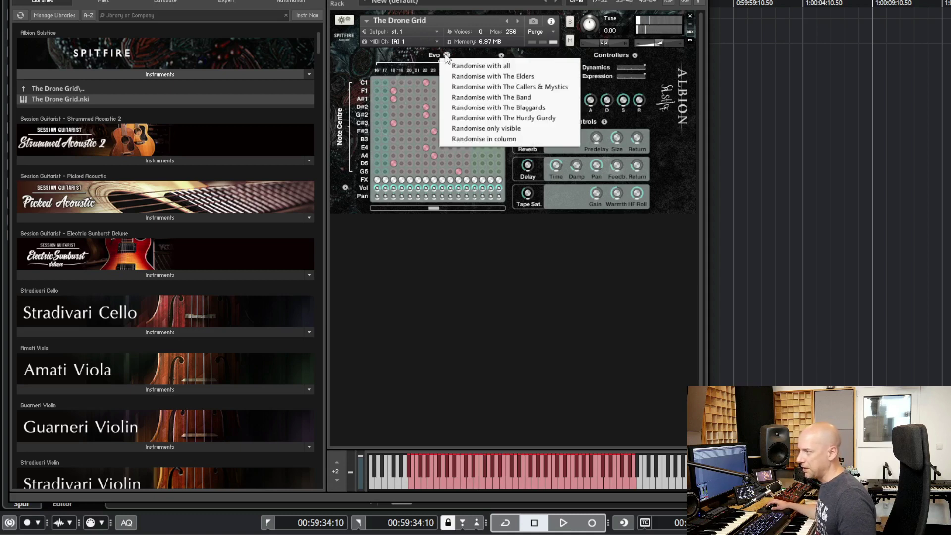
{"action": "left_click", "coordinate": [483, 97]}
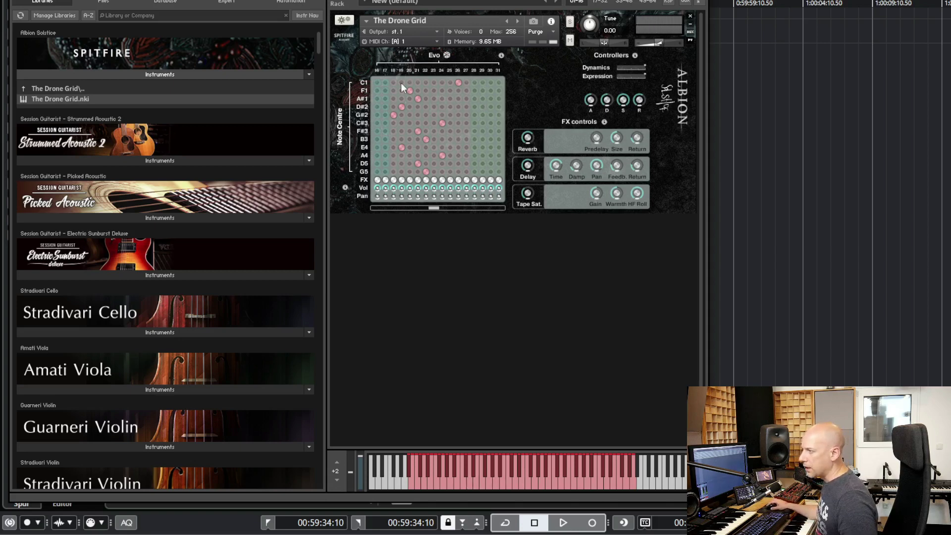
Step: Assign evo 23 to every note centre from C1 to G5 in the Evo grid
{"action": "left_click", "coordinate": [431, 82]}
{"action": "left_click", "coordinate": [434, 90]}
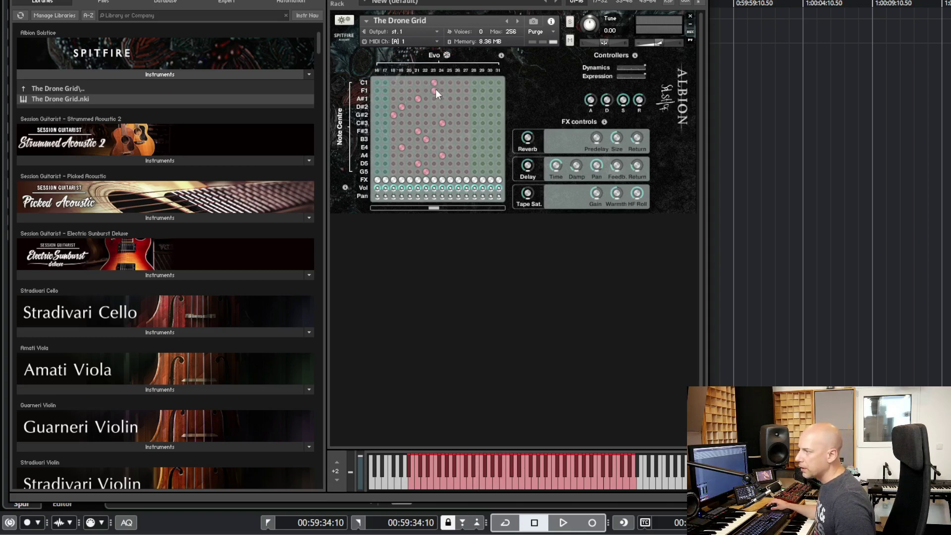
{"action": "left_click", "coordinate": [434, 115]}
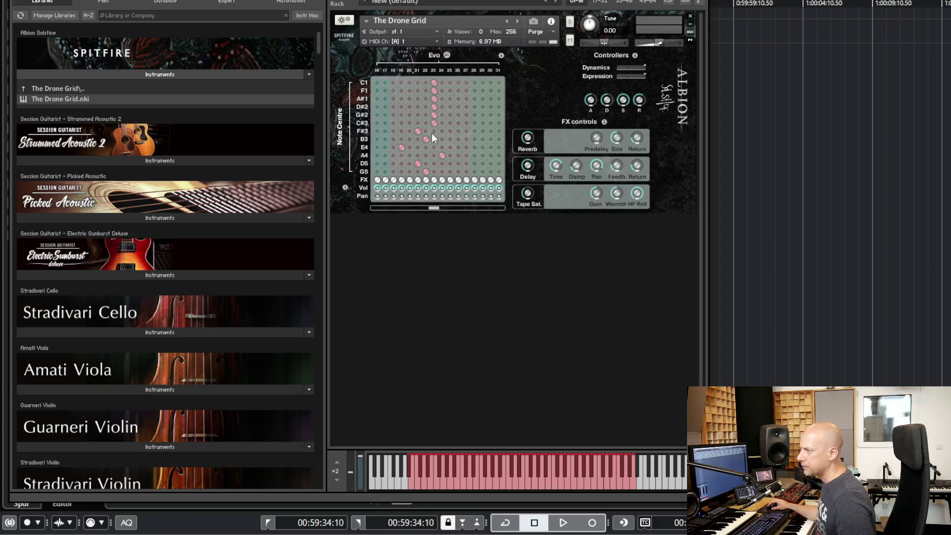
{"action": "left_click", "coordinate": [433, 147]}
{"action": "left_click", "coordinate": [434, 155]}
{"action": "left_click", "coordinate": [434, 163]}
{"action": "left_click", "coordinate": [434, 171]}
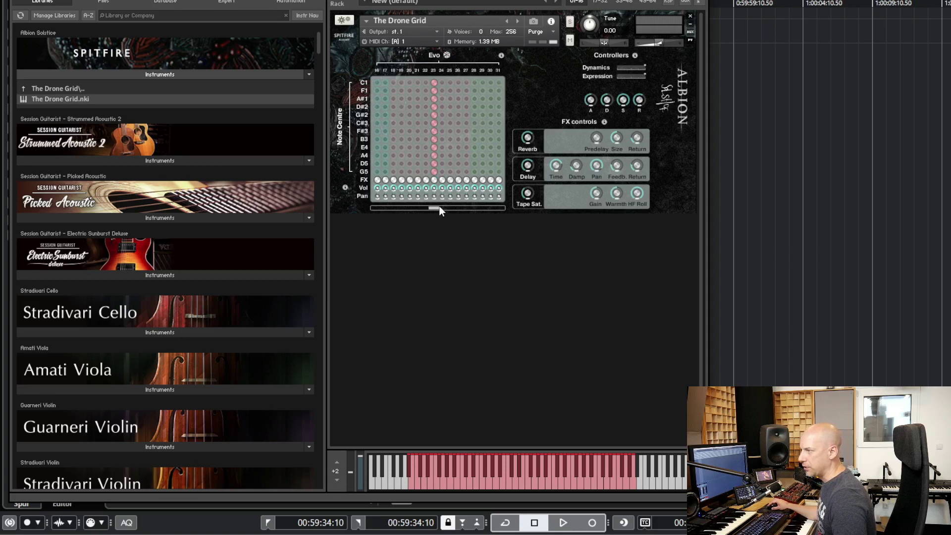
Step: Switch all note centres to evo 24 and audition it, and do the same with evo 27
{"action": "left_click", "coordinate": [441, 86]}
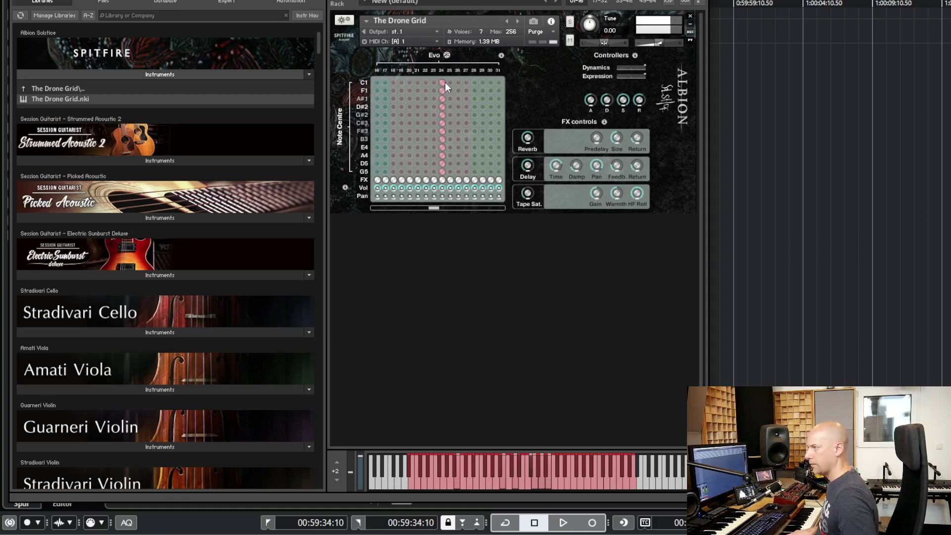
{"action": "left_click", "coordinate": [462, 84]}
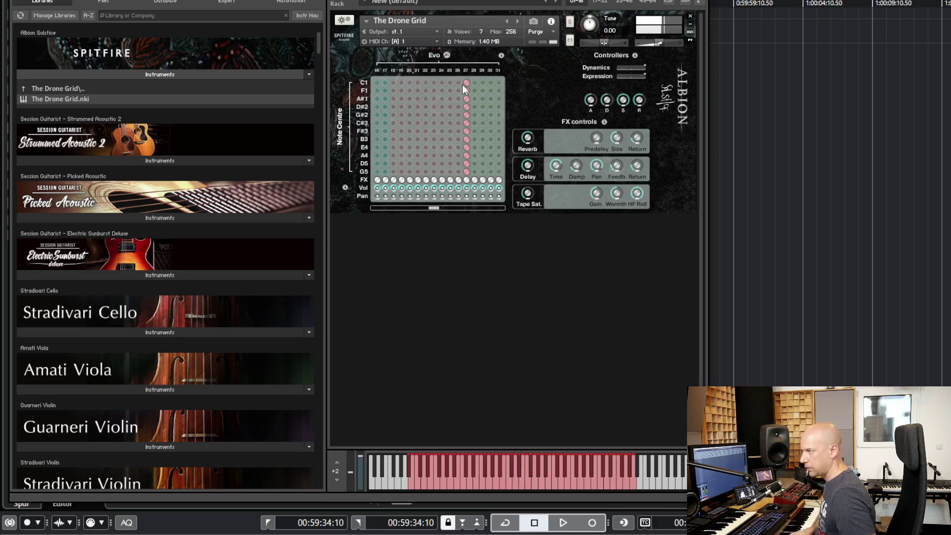
Step: Show the Kontakt track's audio inserts and activate RC-2...Color through Blackhole, keeping Crystallizer and EchoBoy bypassed
{"action": "key", "text": "ctrl+alt+l"}
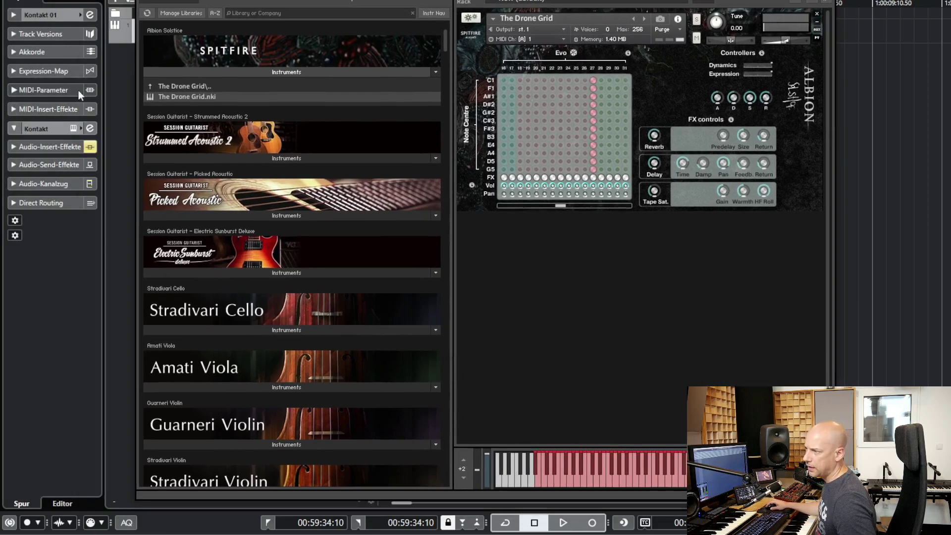
{"action": "left_click", "coordinate": [47, 147]}
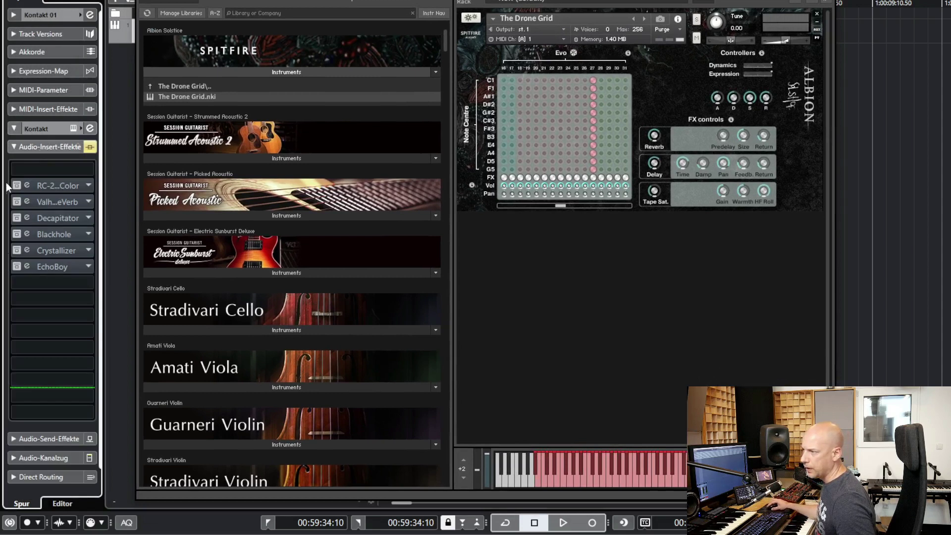
{"action": "left_click_drag", "start_coordinate": [5, 277], "coordinate": [3, 248]}
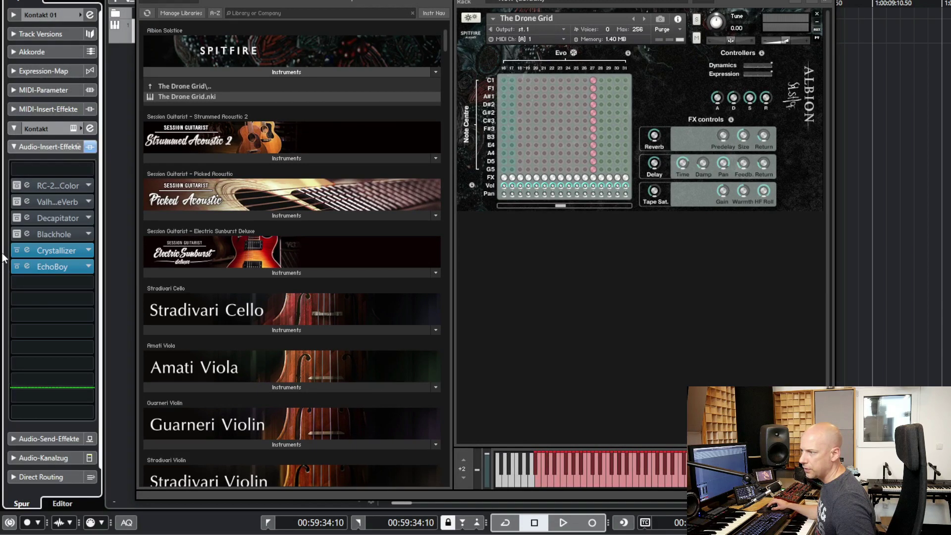
{"action": "left_click", "coordinate": [15, 268]}
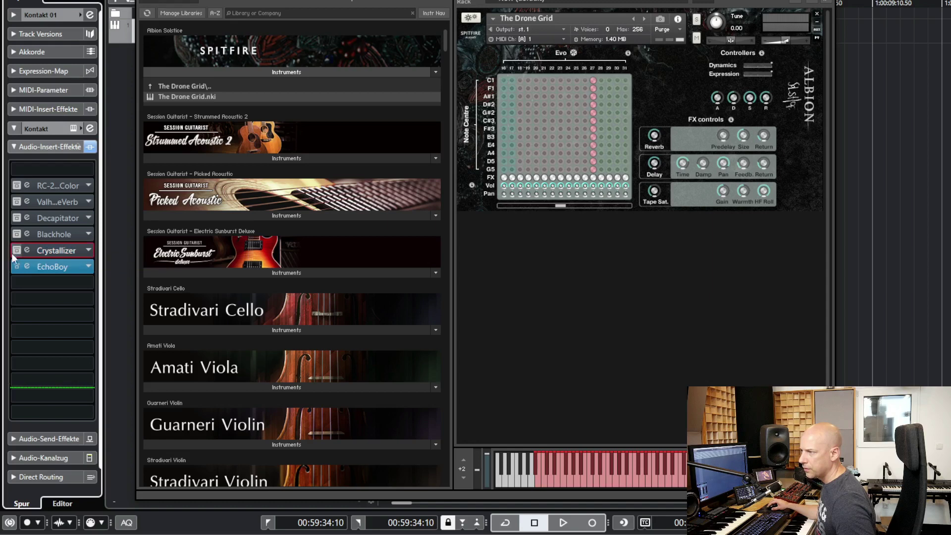
{"action": "left_click_drag", "start_coordinate": [17, 236], "coordinate": [14, 200]}
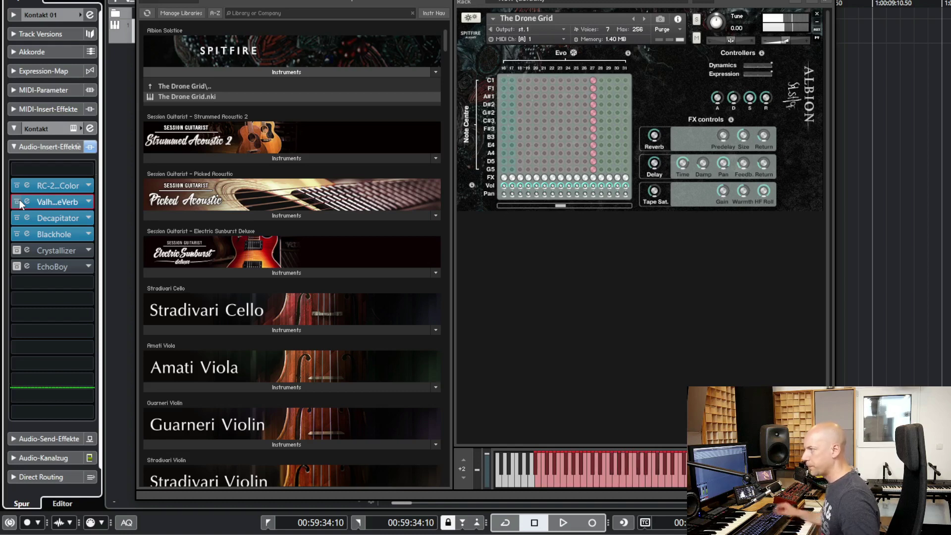
{"action": "left_click", "coordinate": [567, 162]}
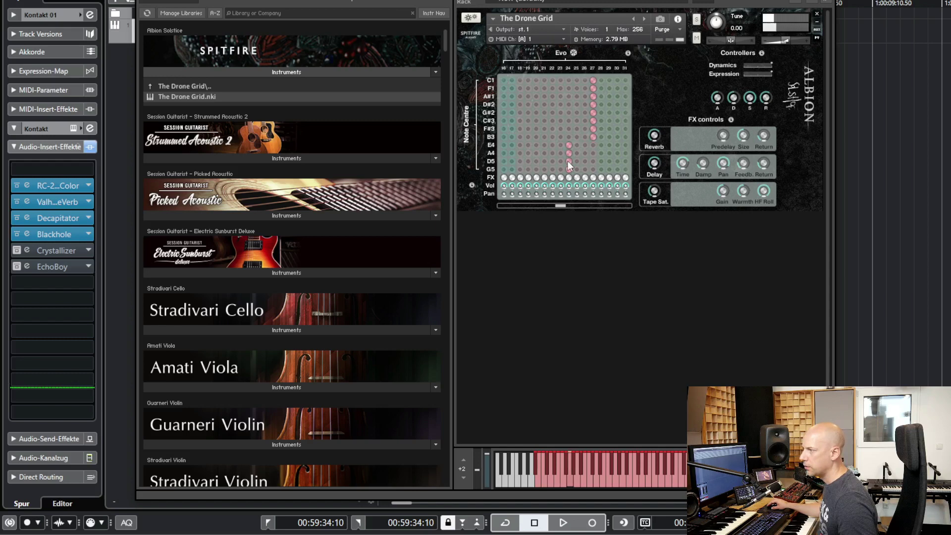
{"action": "left_click", "coordinate": [593, 144]}
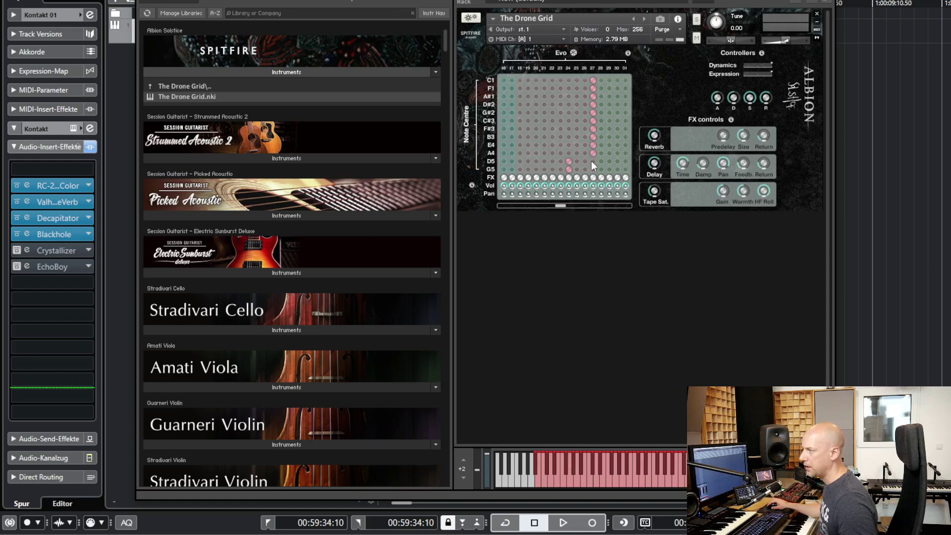
{"action": "left_click", "coordinate": [593, 169]}
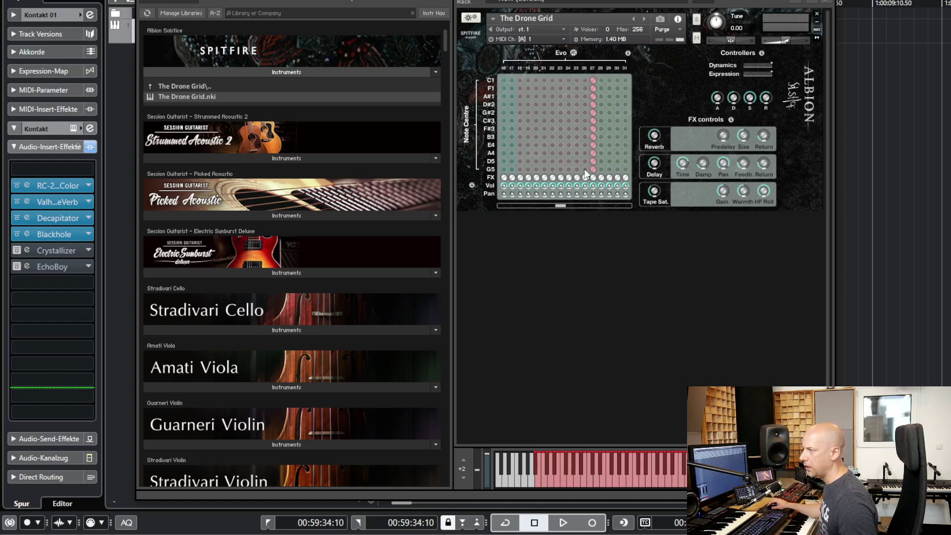
Step: Assign evo 24 to the low note centres C1 to G#2, and switch those same notes to evo 25
{"action": "left_click", "coordinate": [568, 80]}
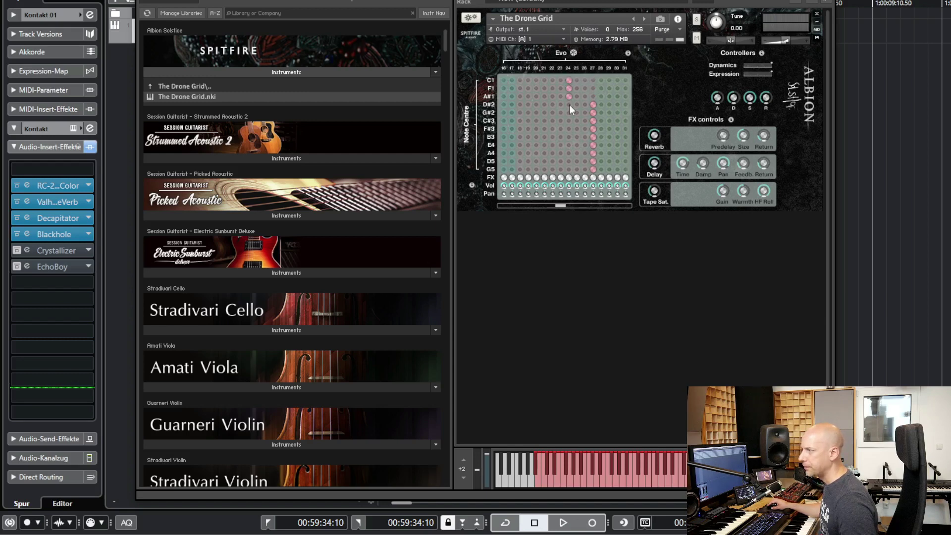
{"action": "left_click", "coordinate": [569, 105]}
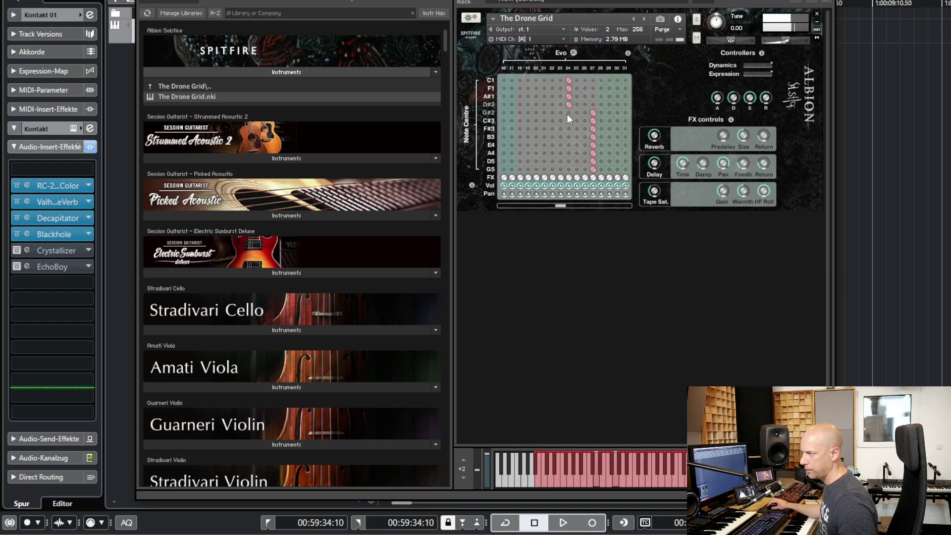
{"action": "left_click", "coordinate": [568, 113]}
{"action": "left_click", "coordinate": [577, 80]}
{"action": "left_click", "coordinate": [577, 88]}
{"action": "left_click", "coordinate": [577, 97]}
{"action": "left_click", "coordinate": [576, 113]}
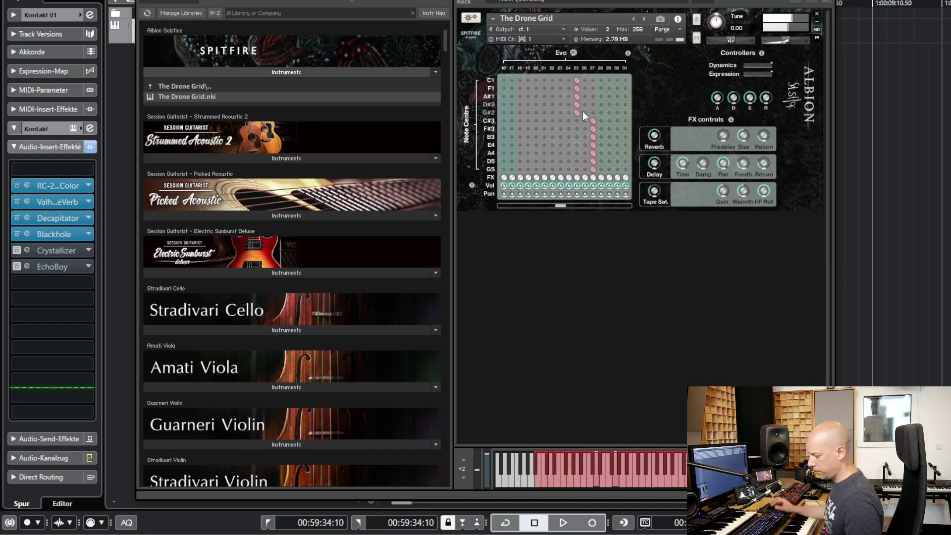
Step: Assign evo 22 to the note centres C1 to G#2
{"action": "left_click", "coordinate": [552, 80]}
{"action": "left_click", "coordinate": [552, 91]}
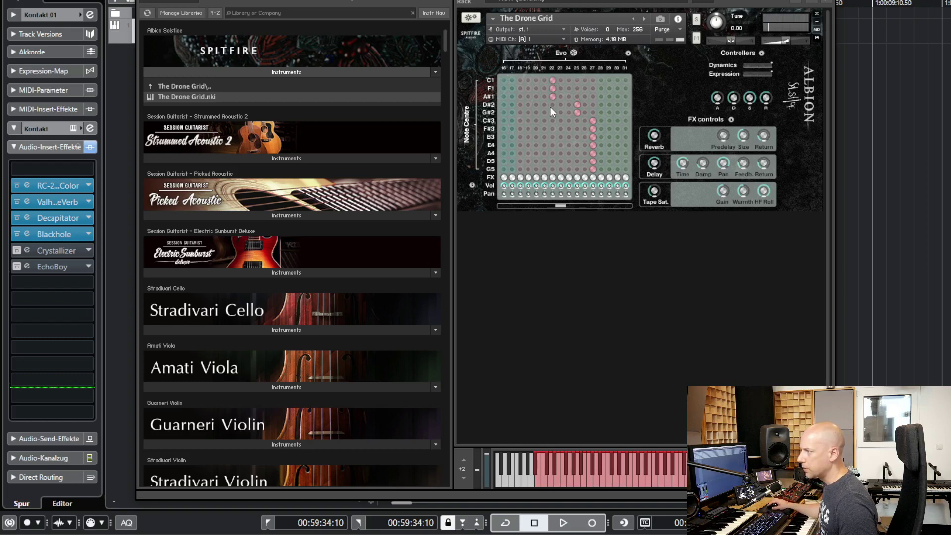
{"action": "left_click", "coordinate": [551, 113]}
{"action": "left_click", "coordinate": [554, 105]}
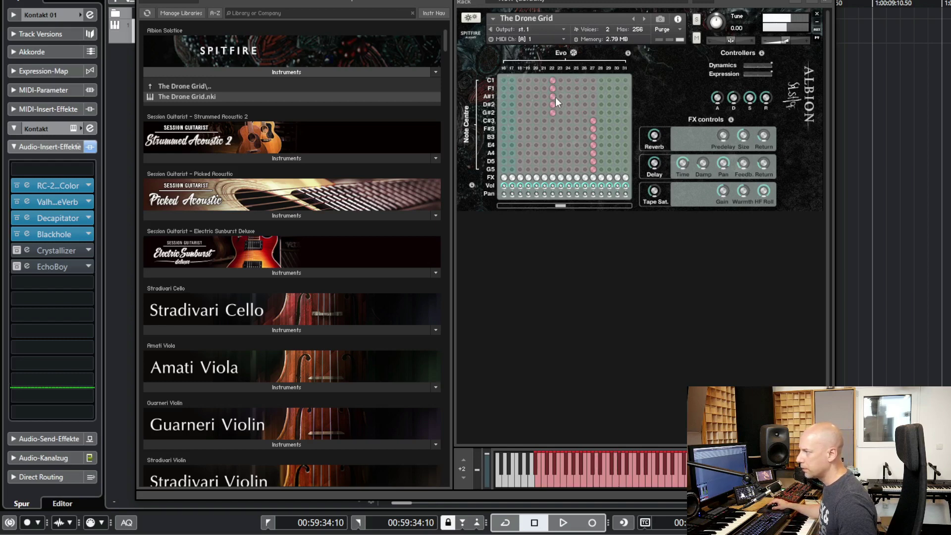
Step: Audition evo 21 on the note centres C1 to G#2 and set G#2 back to evo 27
{"action": "left_click", "coordinate": [544, 80]}
{"action": "left_click", "coordinate": [545, 89]}
{"action": "left_click", "coordinate": [545, 97]}
{"action": "left_click", "coordinate": [544, 105]}
{"action": "left_click", "coordinate": [544, 113]}
{"action": "left_click", "coordinate": [544, 88]}
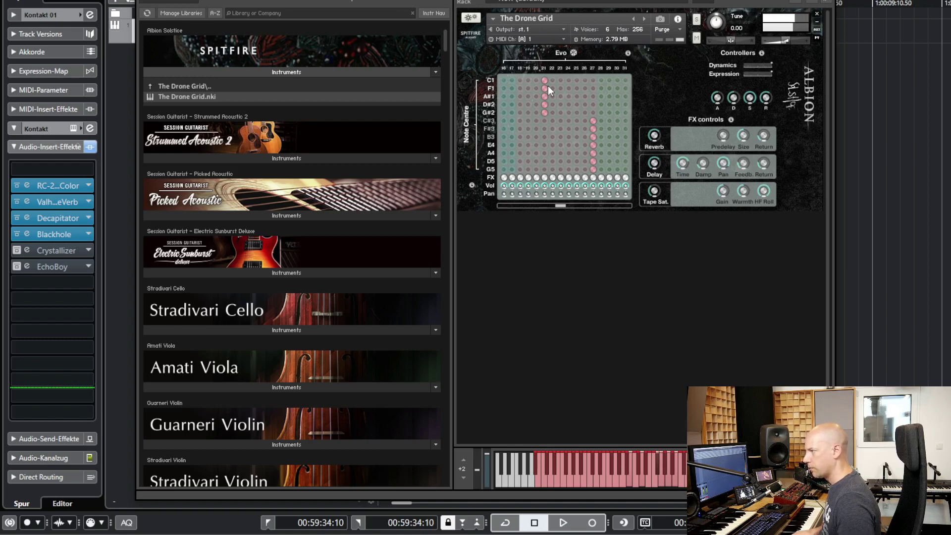
{"action": "left_click", "coordinate": [592, 113]}
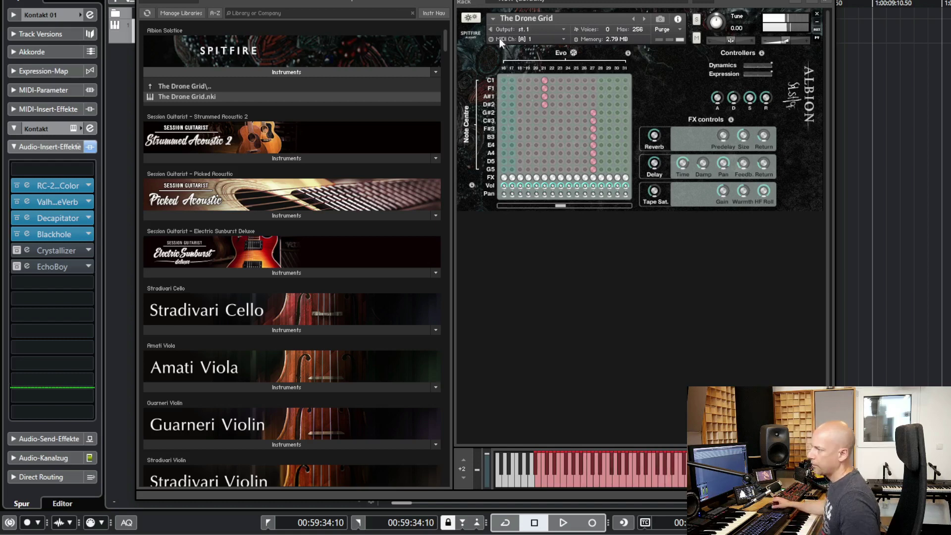
Step: Bypass all audio inserts, randomise the Evo grid with The Blaggards and show evos 26 to 41
{"action": "left_click", "coordinate": [91, 148]}
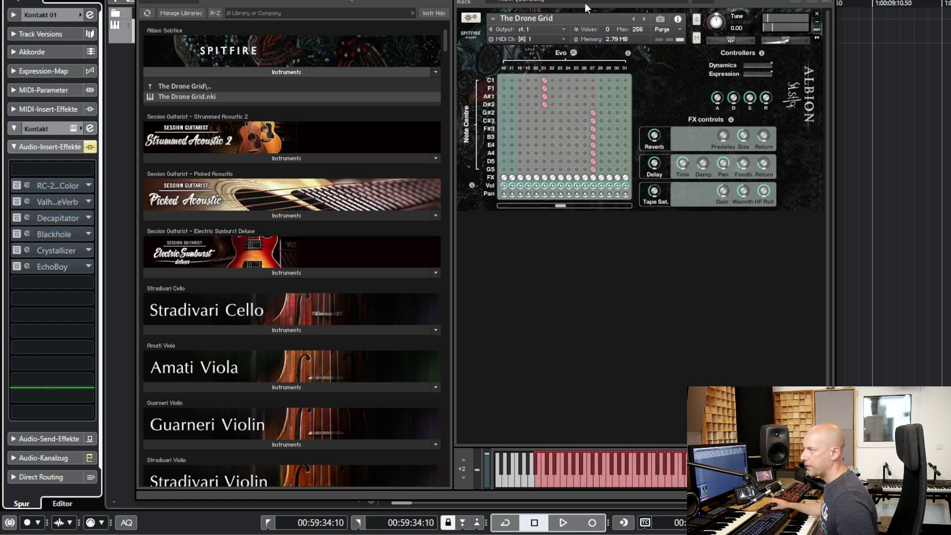
{"action": "left_click", "coordinate": [573, 53]}
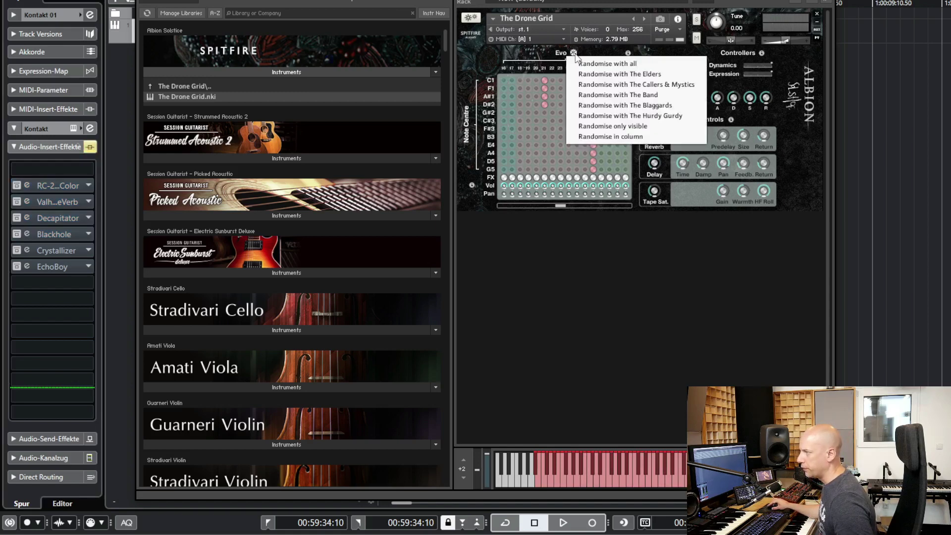
{"action": "left_click", "coordinate": [592, 105]}
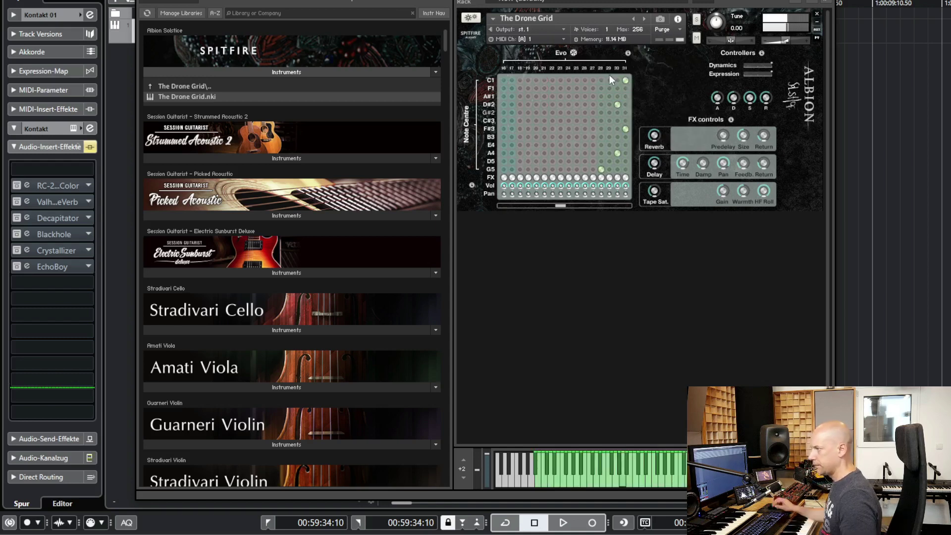
{"action": "left_click_drag", "start_coordinate": [559, 205], "coordinate": [602, 205]}
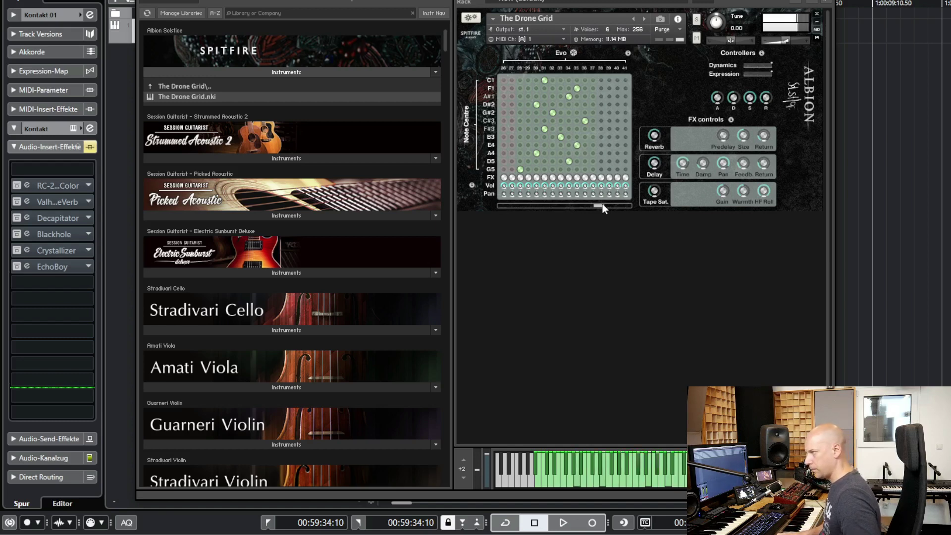
Step: Randomise the Evo grid with The Blaggards repeatedly, auditioning each new assignment
{"action": "left_click", "coordinate": [573, 53]}
{"action": "left_click", "coordinate": [628, 105]}
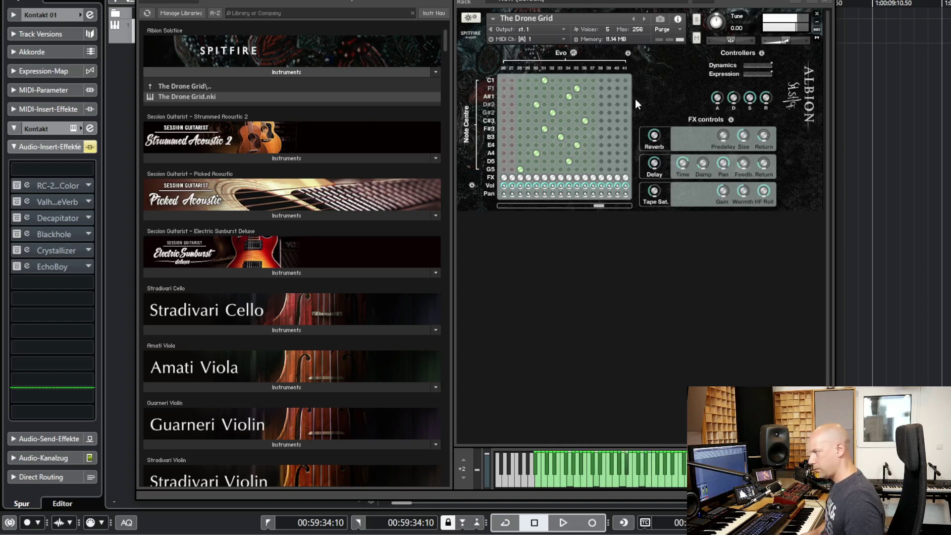
{"action": "left_click", "coordinate": [572, 53]}
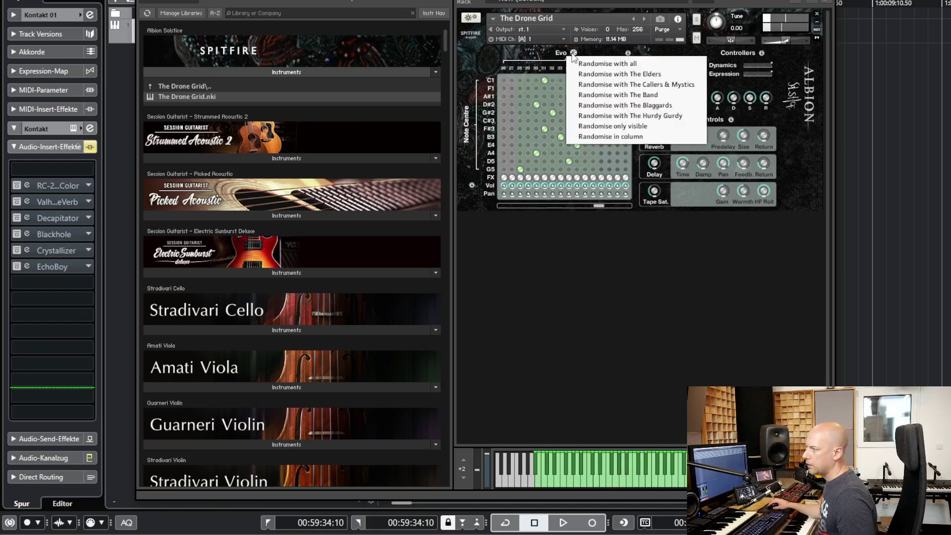
{"action": "left_click", "coordinate": [624, 106]}
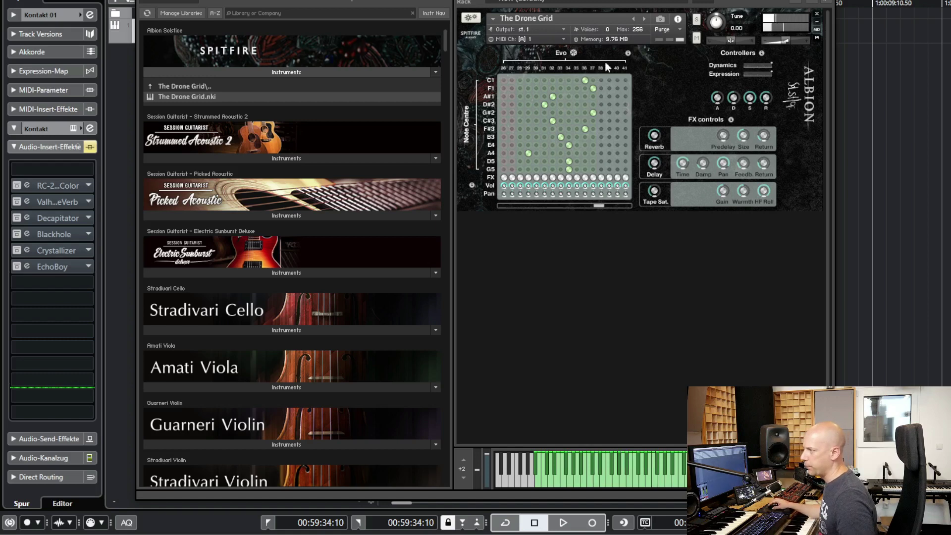
{"action": "left_click", "coordinate": [573, 52]}
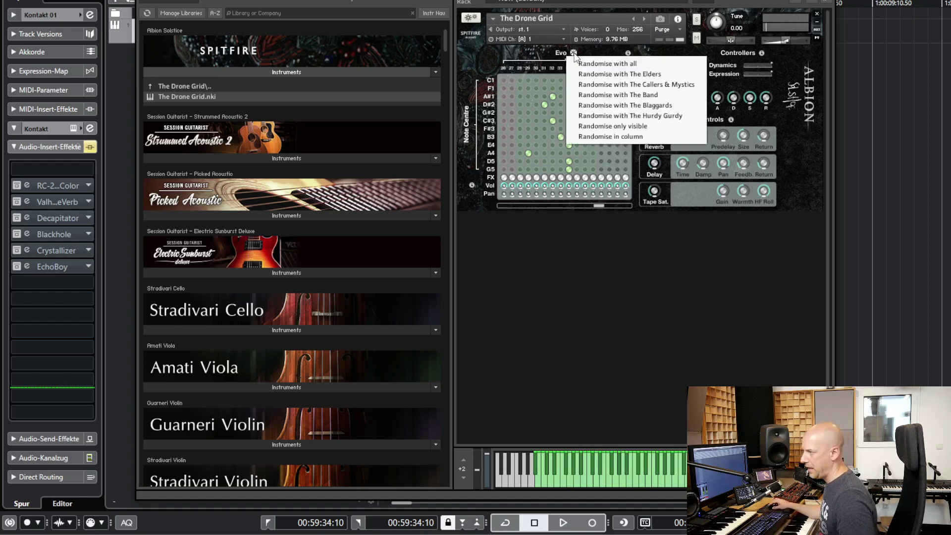
{"action": "left_click", "coordinate": [614, 105]}
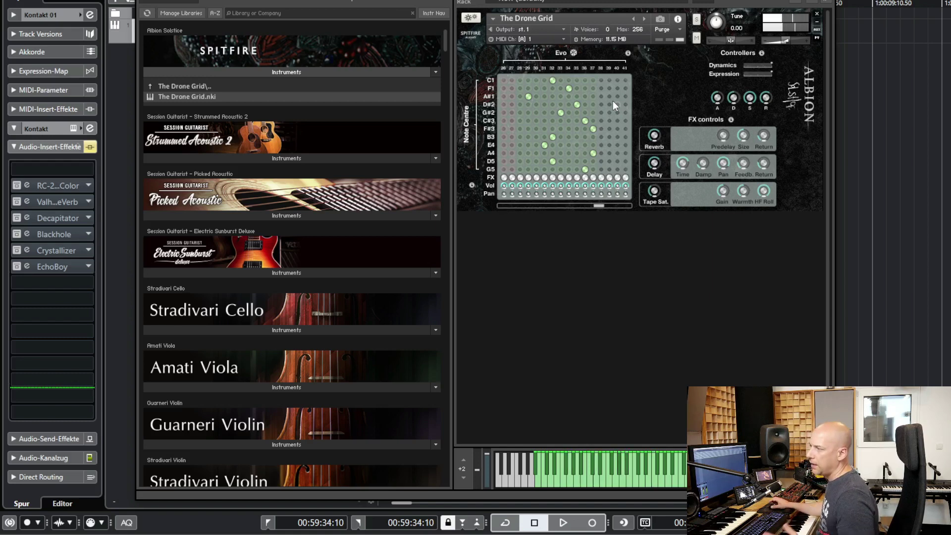
Step: Randomise the Evo grid with The Hurdy Gurdy and show evos 33 to 48
{"action": "left_click", "coordinate": [573, 52]}
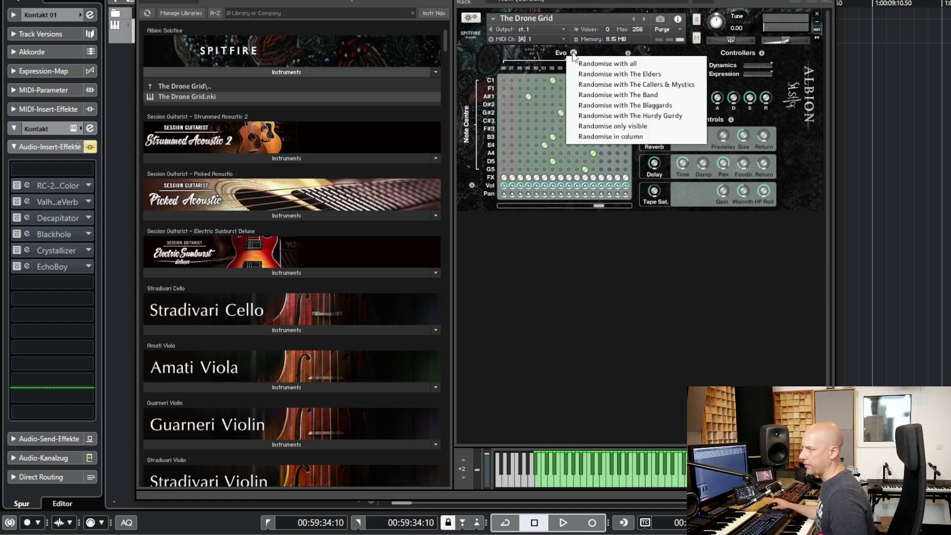
{"action": "left_click", "coordinate": [610, 117]}
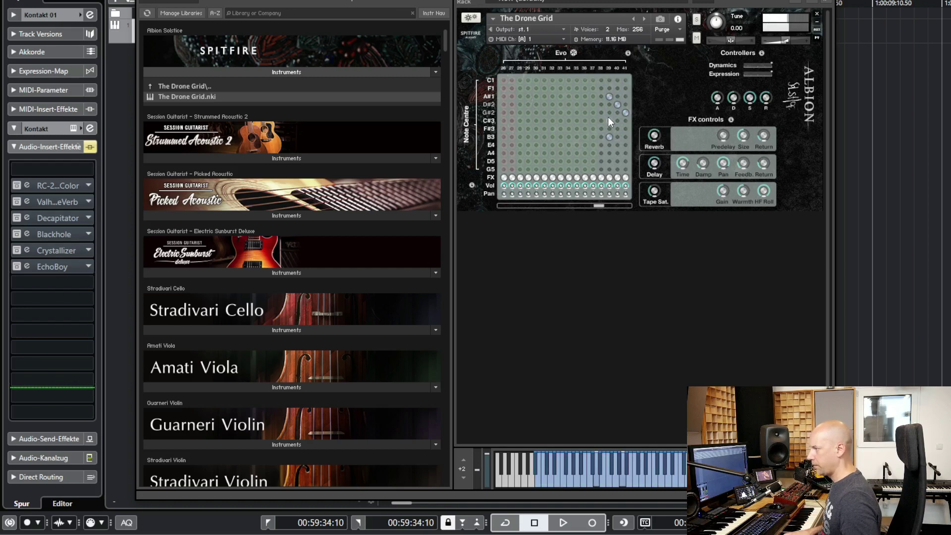
{"action": "left_click_drag", "start_coordinate": [601, 205], "coordinate": [634, 197]}
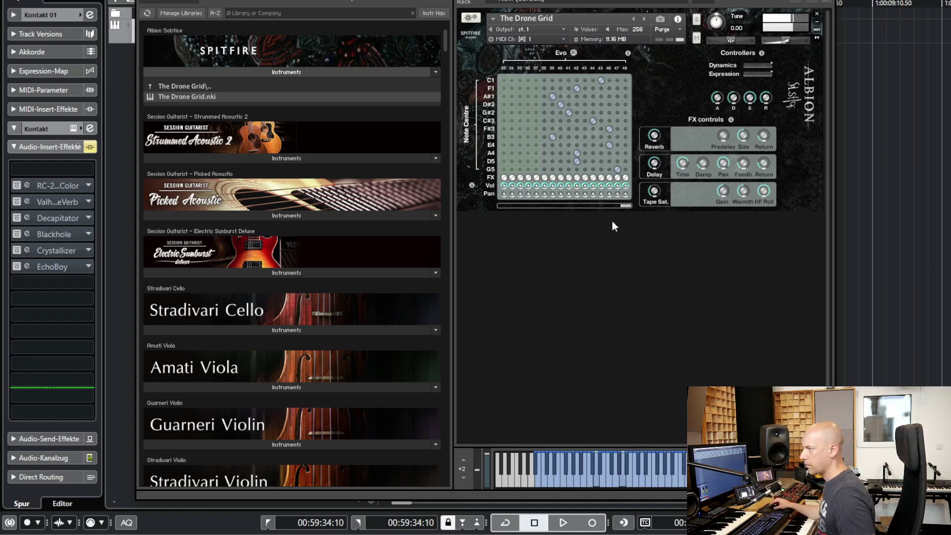
Step: Randomise the Evo grid with The Hurdy Gurdy and with all evos, auditioning both assignments, and show evos 2 to 17
{"action": "left_click", "coordinate": [575, 53]}
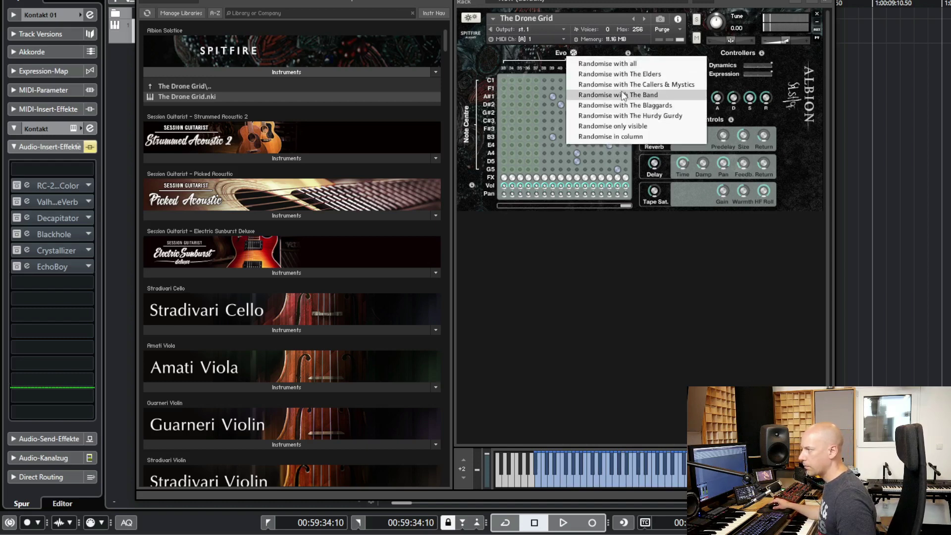
{"action": "left_click", "coordinate": [629, 115]}
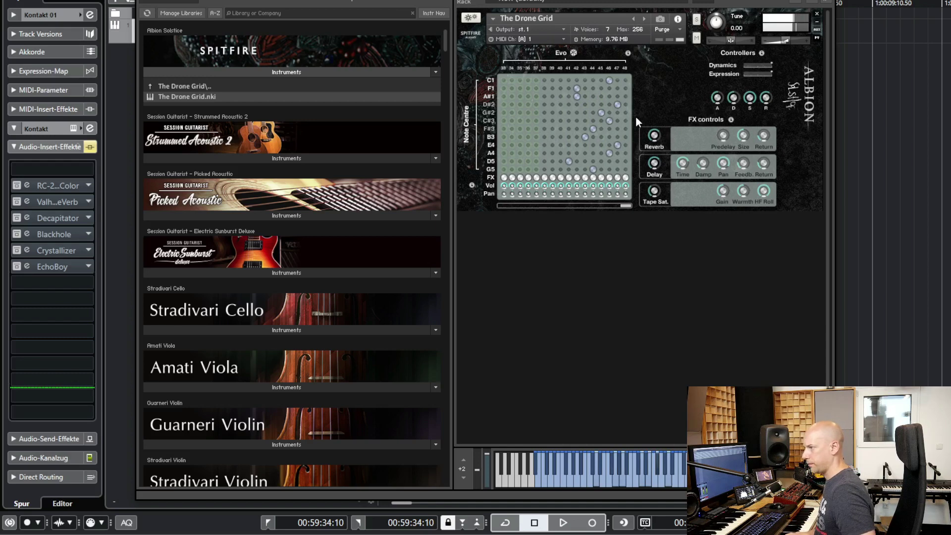
{"action": "left_click", "coordinate": [573, 52]}
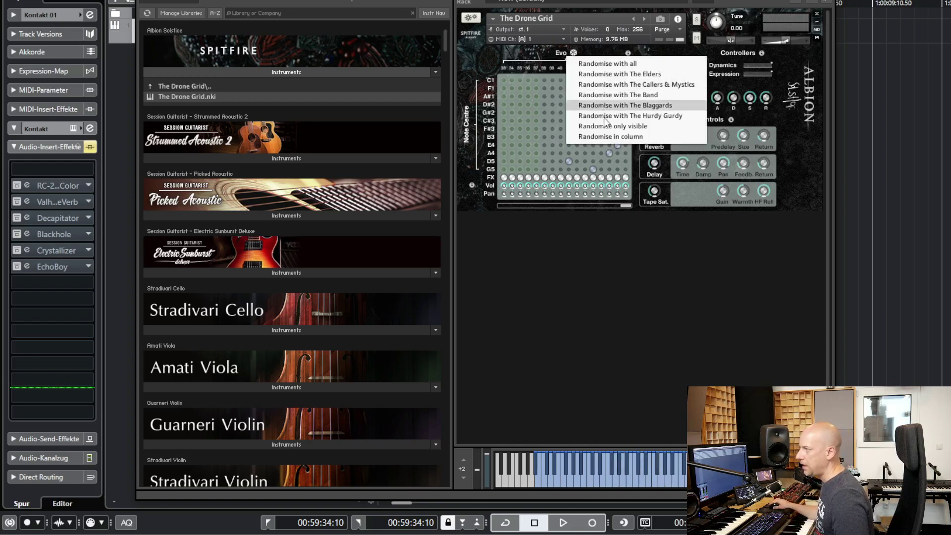
{"action": "left_click", "coordinate": [618, 64]}
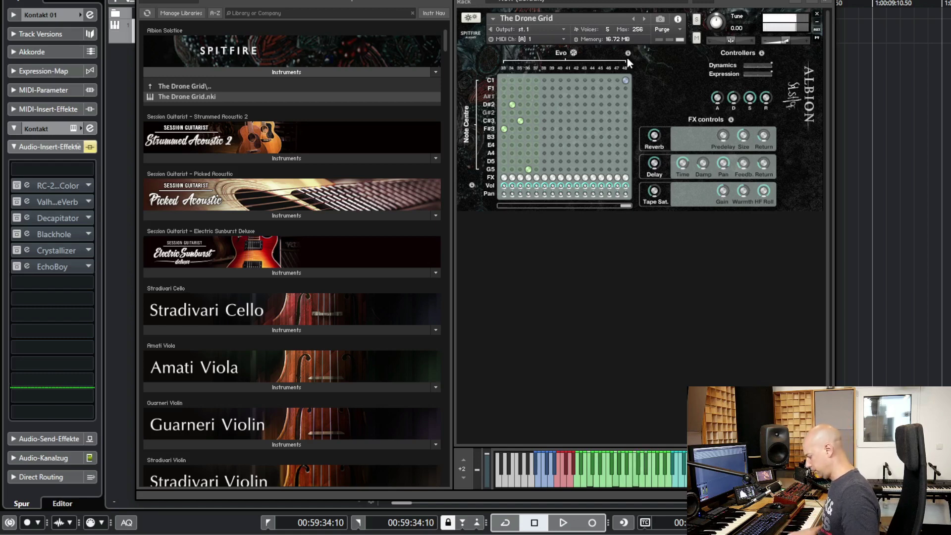
{"action": "left_click_drag", "start_coordinate": [625, 203], "coordinate": [509, 223]}
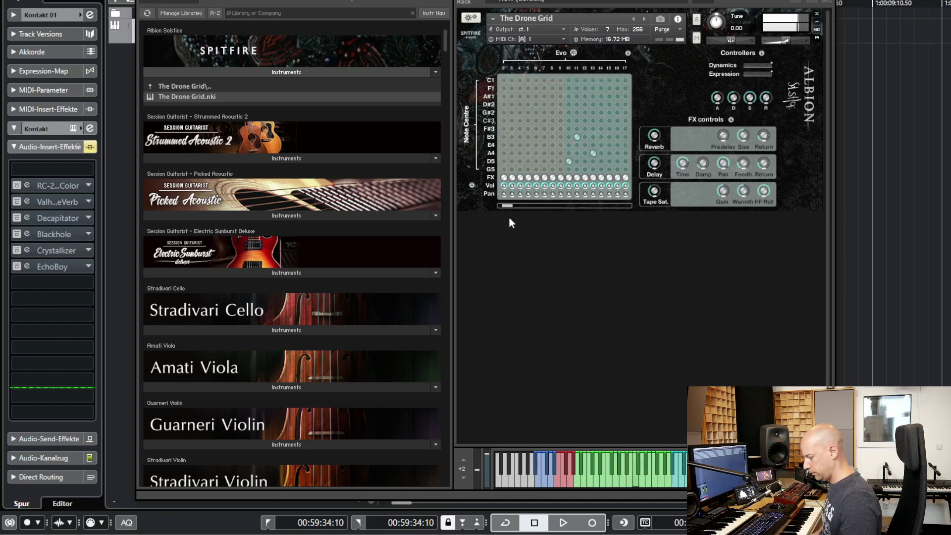
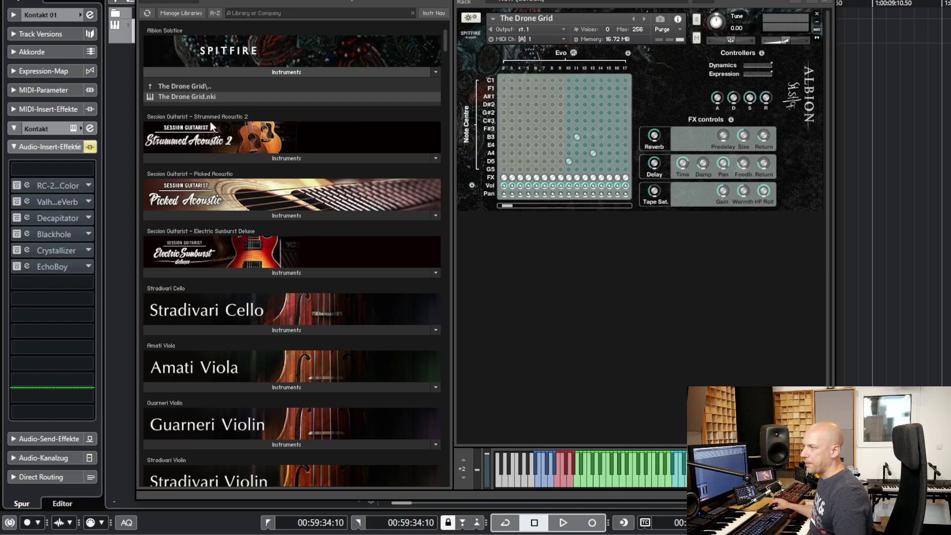
Step: Replace The Drone Grid with ELDR CLAS - Main Techniques from The Solstice Orchestra's The Elders (Strings), Classic Octet folder
{"action": "left_click", "coordinate": [185, 89]}
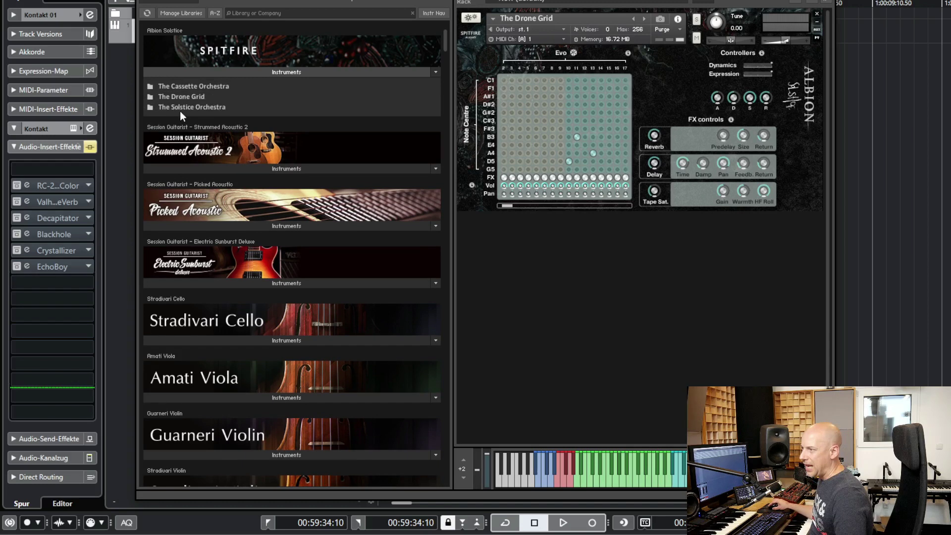
{"action": "left_click_drag", "start_coordinate": [203, 1], "coordinate": [59, 1]}
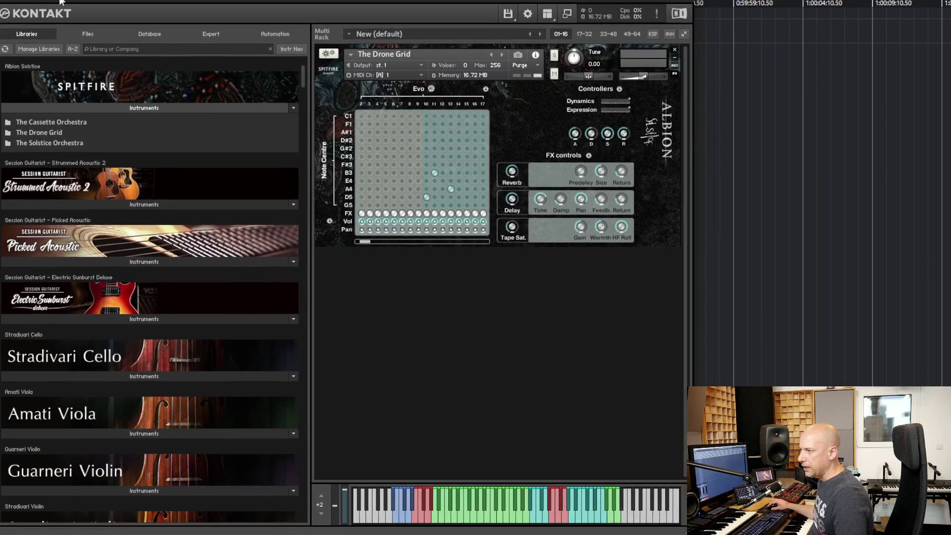
{"action": "left_click", "coordinate": [62, 144]}
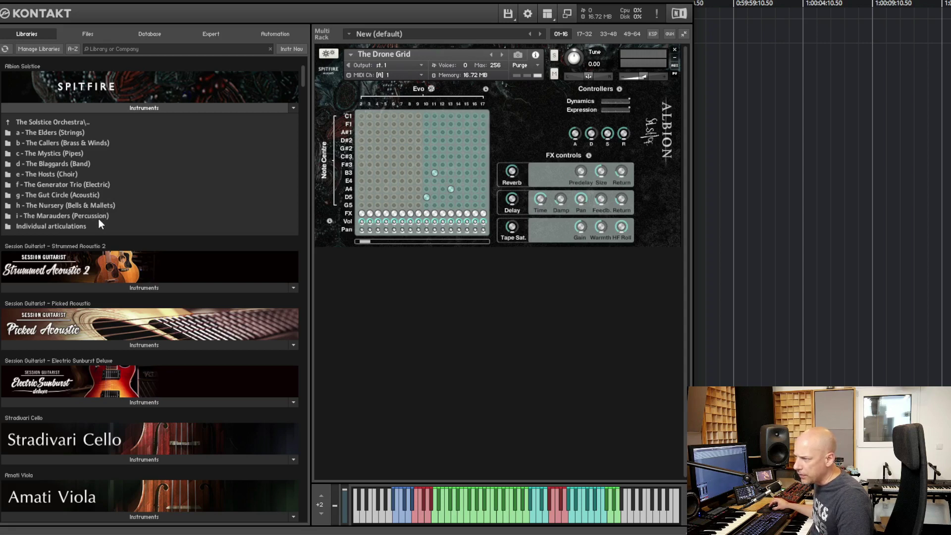
{"action": "left_click", "coordinate": [43, 133]}
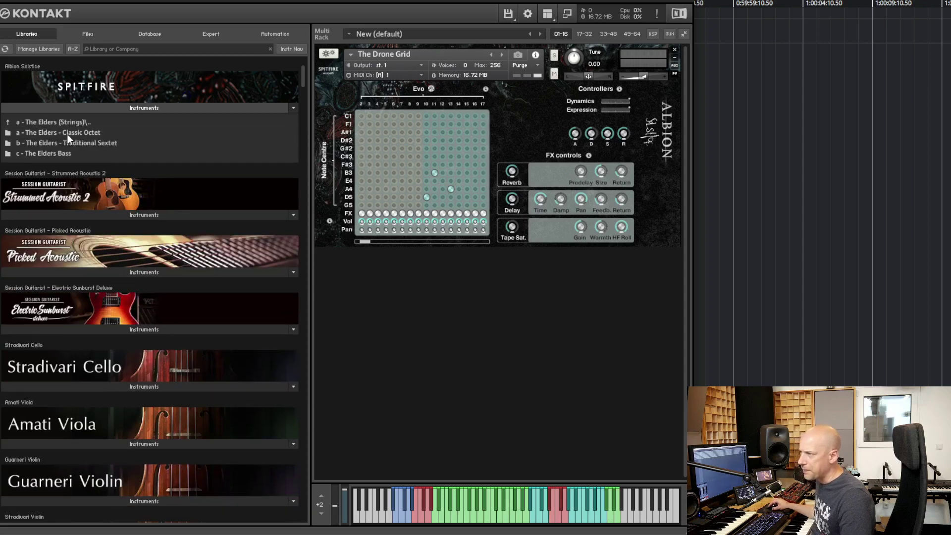
{"action": "left_click", "coordinate": [113, 132]}
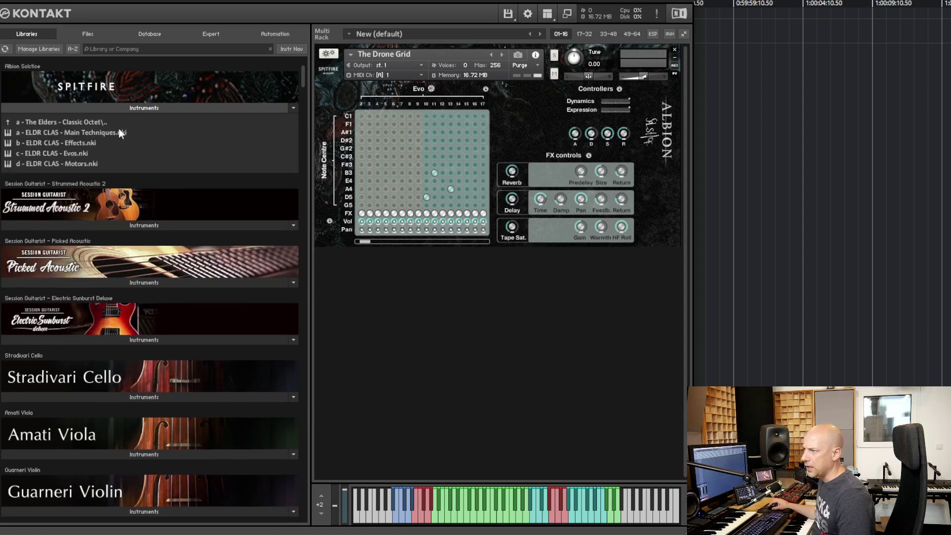
{"action": "double_click", "coordinate": [96, 135]}
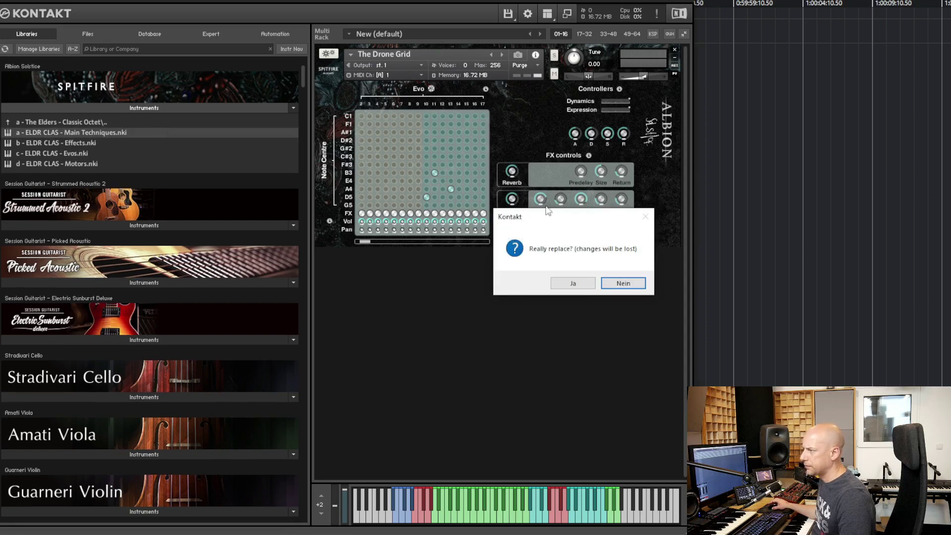
{"action": "left_click", "coordinate": [564, 278]}
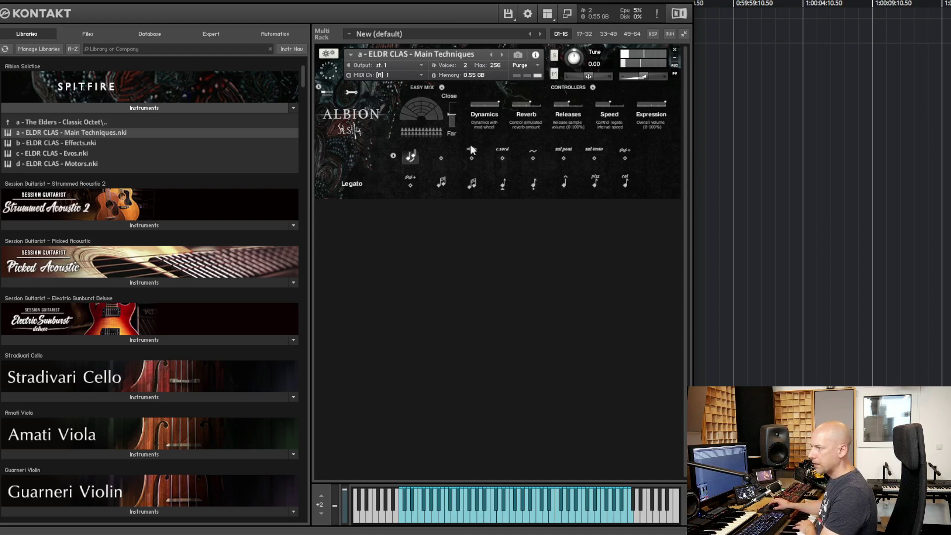
Step: Audition the Long, Long Hairpin, Long (Con Sord), Circular, Sul Pont and Sul Tasto articulations of the Main Techniques patch
{"action": "left_click", "coordinate": [441, 158]}
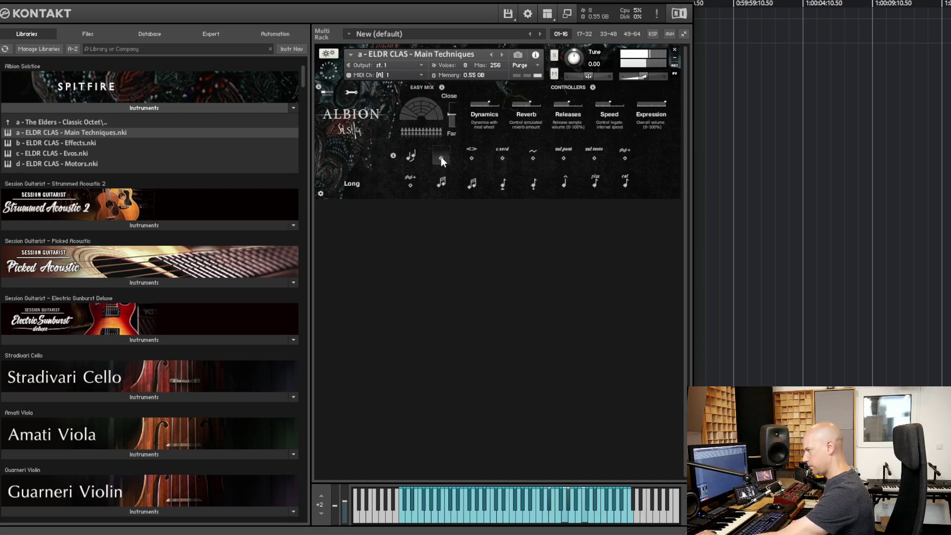
{"action": "left_click", "coordinate": [472, 156]}
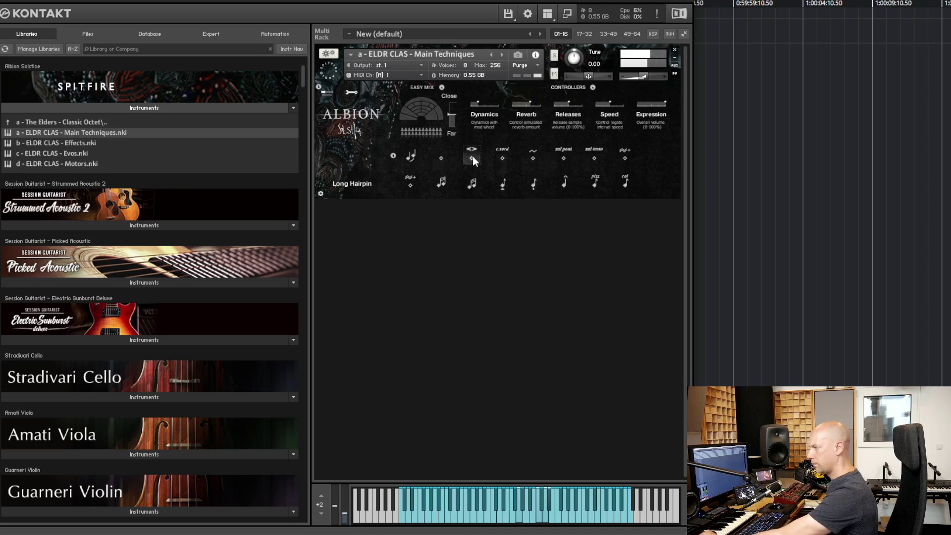
{"action": "left_click", "coordinate": [502, 158]}
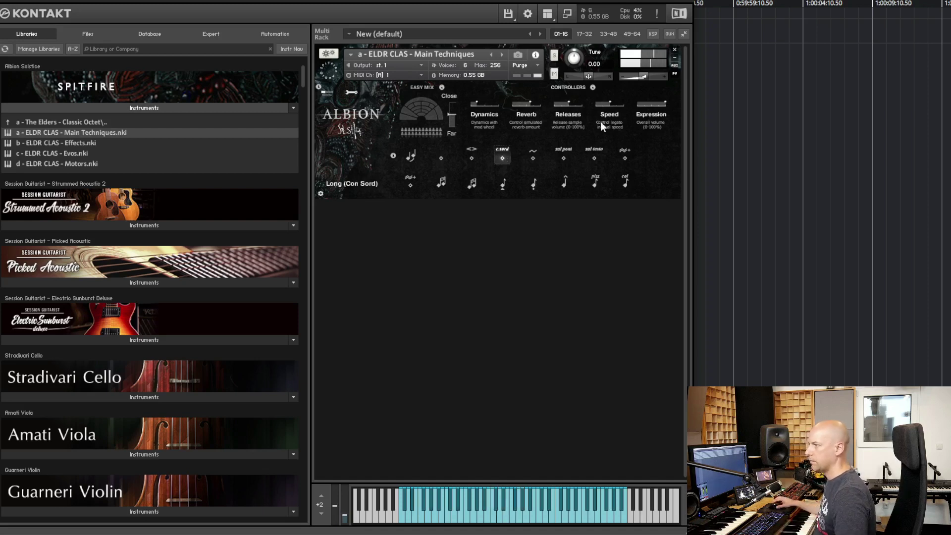
{"action": "left_click", "coordinate": [532, 156]}
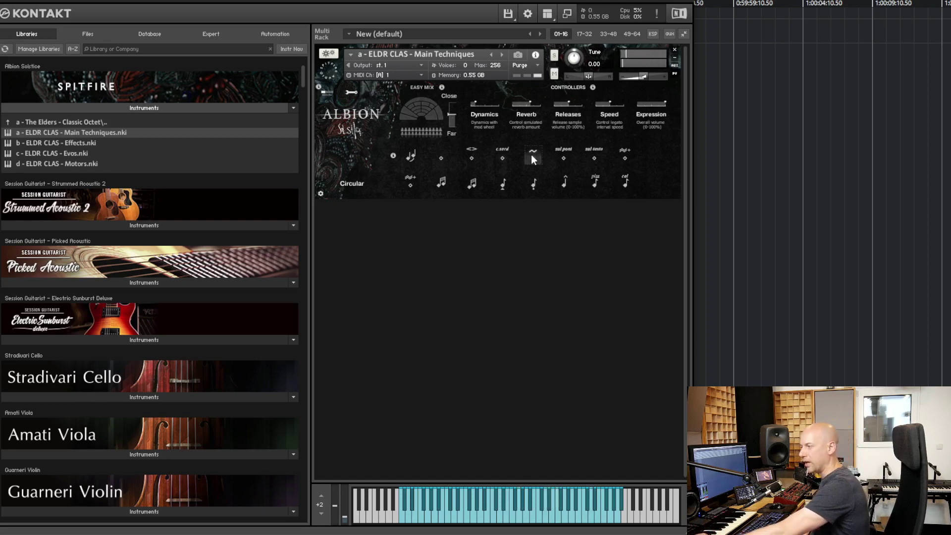
{"action": "left_click", "coordinate": [565, 159]}
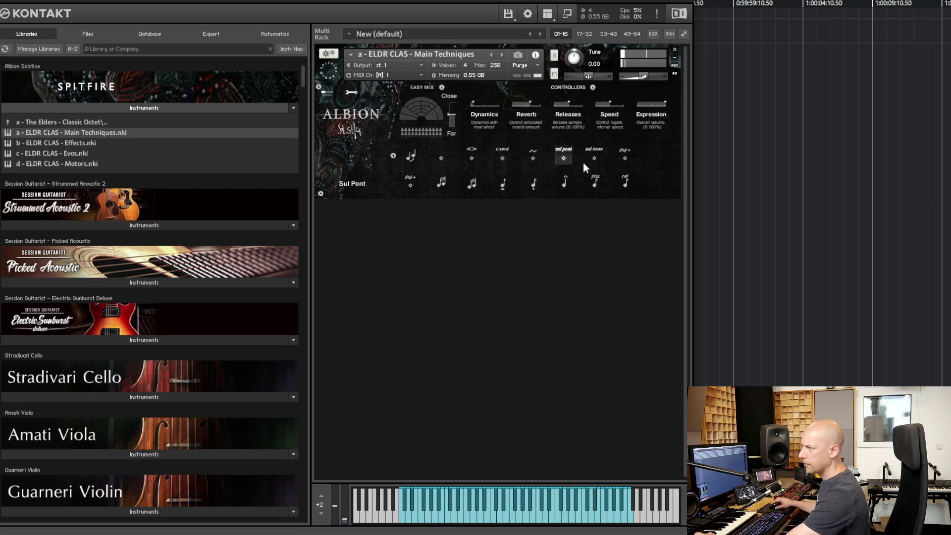
{"action": "left_click", "coordinate": [594, 158]}
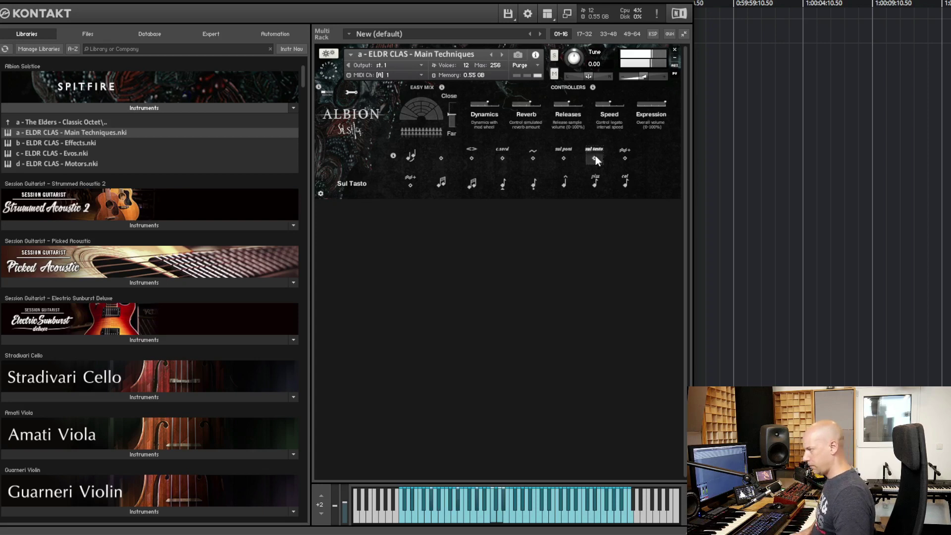
Step: Audition the Sinister, Malevolent, Trill (Major 2nd) and Trill (Minor 2nd) articulations
{"action": "left_click", "coordinate": [624, 156]}
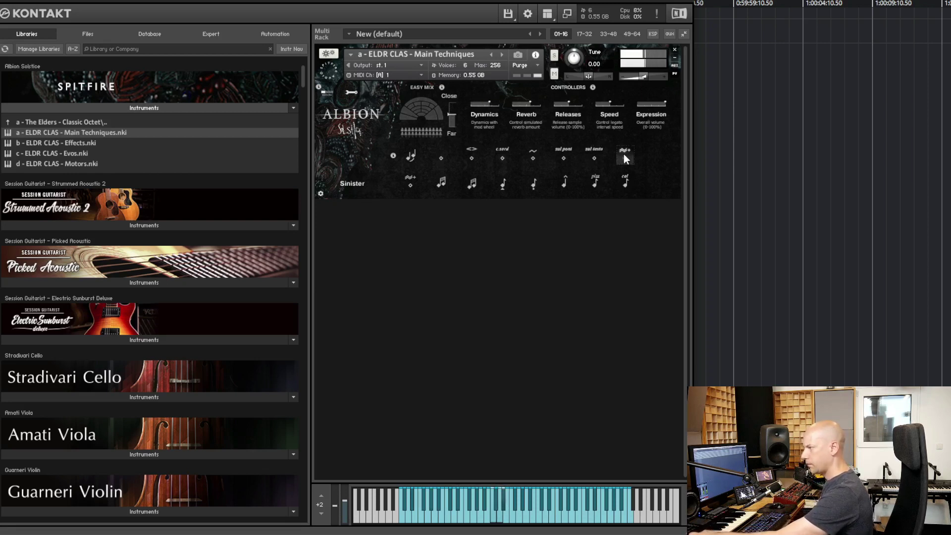
{"action": "left_click", "coordinate": [409, 186]}
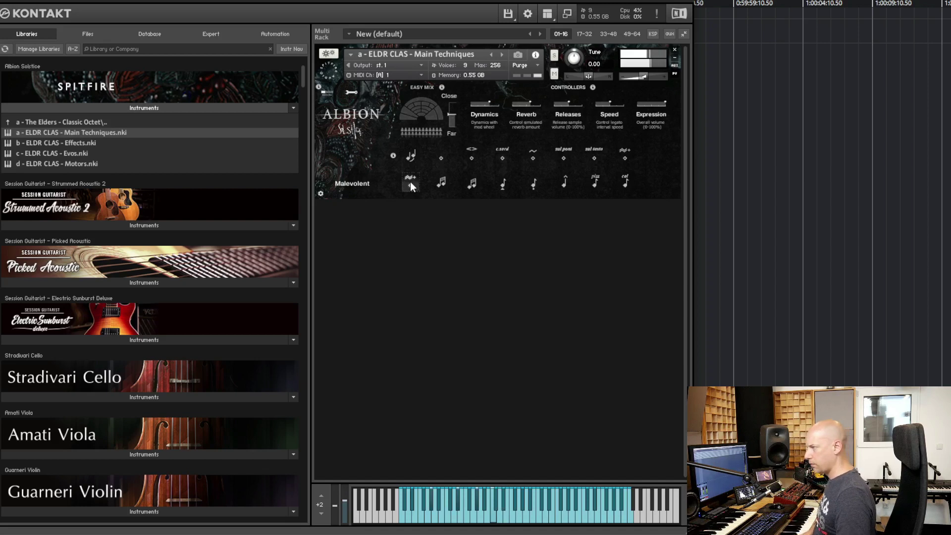
{"action": "left_click", "coordinate": [440, 182]}
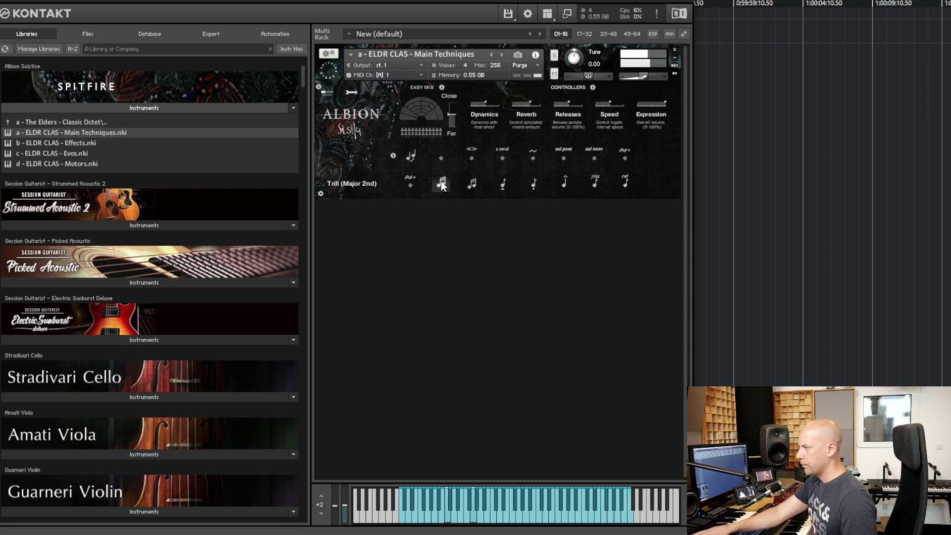
{"action": "left_click", "coordinate": [471, 185]}
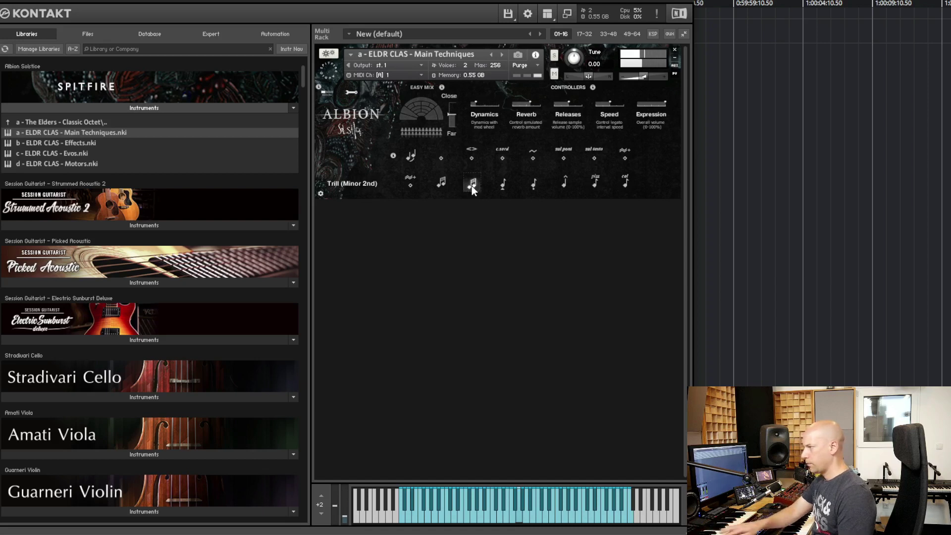
{"action": "left_click", "coordinate": [472, 184]}
Step: Audition the short articulations Spiccato, Staccato (Con Sord), Marcato, Pizzicato and Col Legno
{"action": "left_click", "coordinate": [498, 184]}
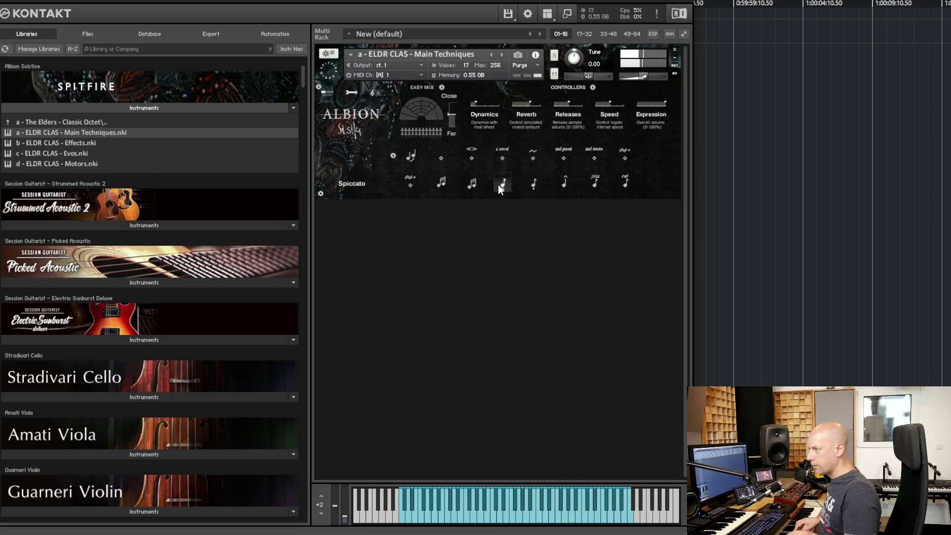
{"action": "left_click", "coordinate": [533, 185]}
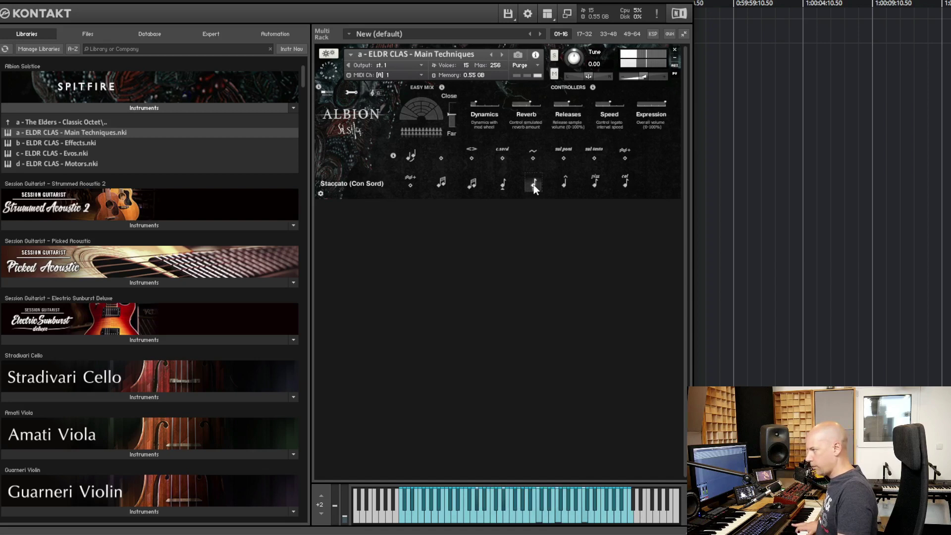
{"action": "left_click", "coordinate": [565, 184]}
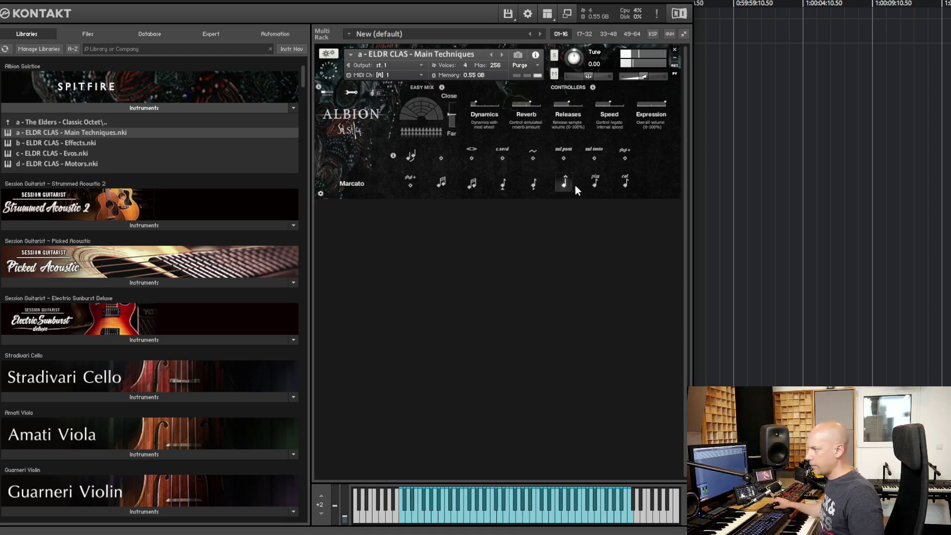
{"action": "left_click", "coordinate": [593, 183]}
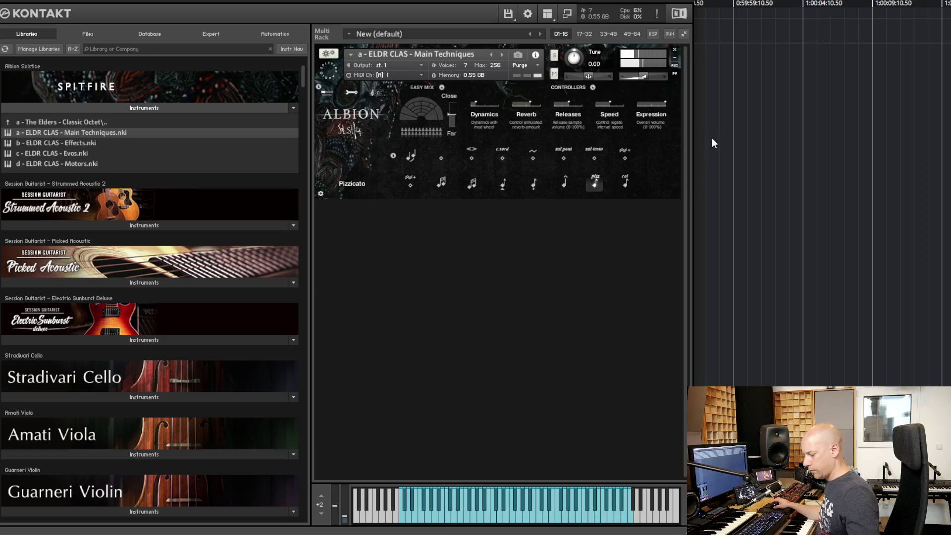
{"action": "left_click", "coordinate": [626, 183]}
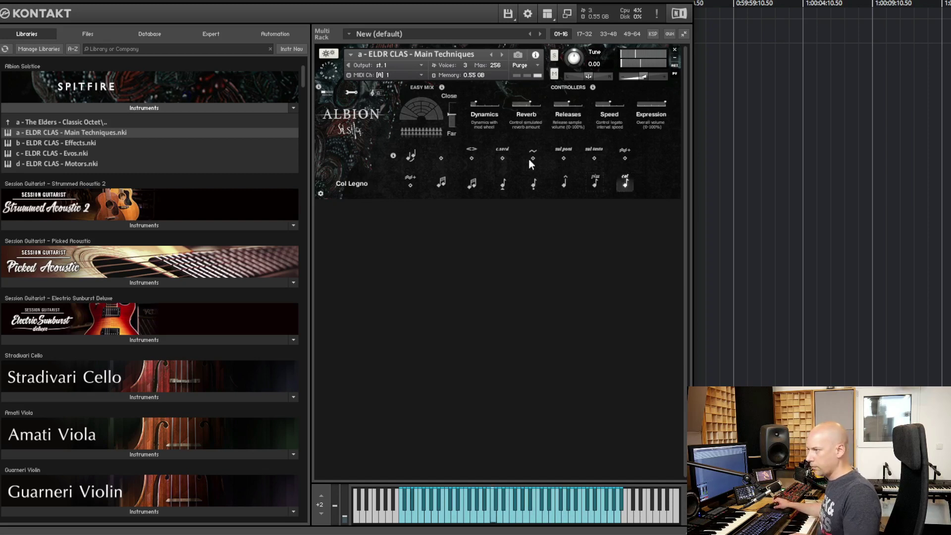
Step: Replace the loaded patch with ELDR CLAS - Effects and audition its Gliss Up, Bends (Major 3rd) and Cluster articulations
{"action": "left_click", "coordinate": [44, 144]}
{"action": "left_click_drag", "start_coordinate": [46, 142], "coordinate": [659, 161]}
{"action": "left_click", "coordinate": [569, 283]}
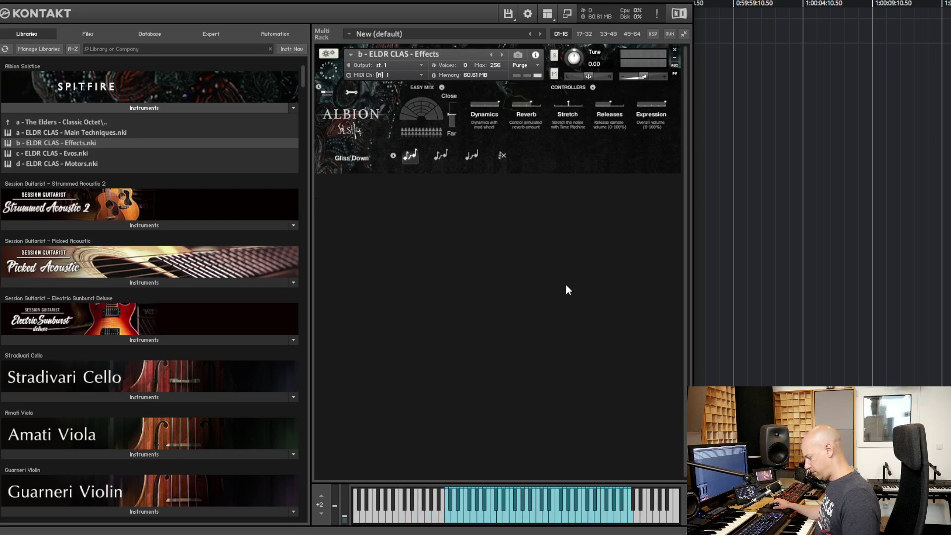
{"action": "left_click", "coordinate": [441, 156]}
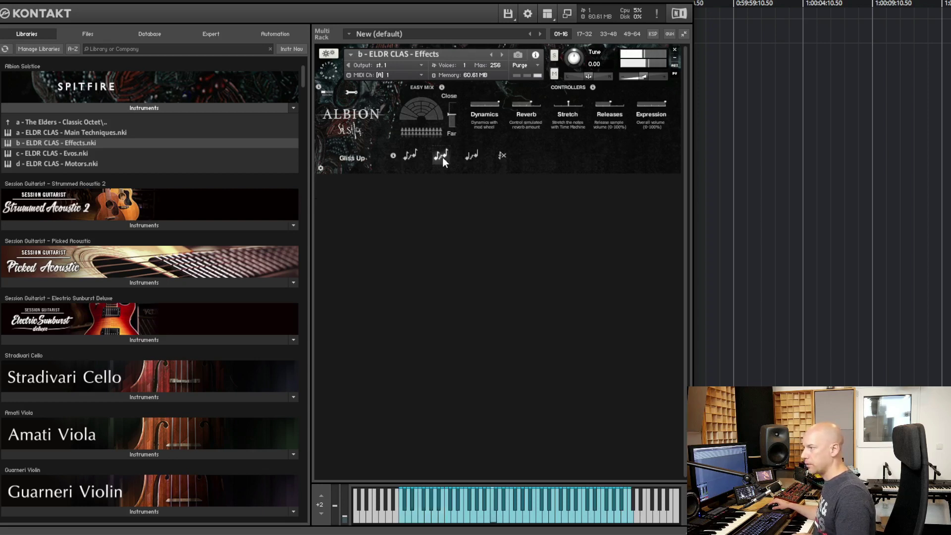
{"action": "left_click", "coordinate": [471, 157]}
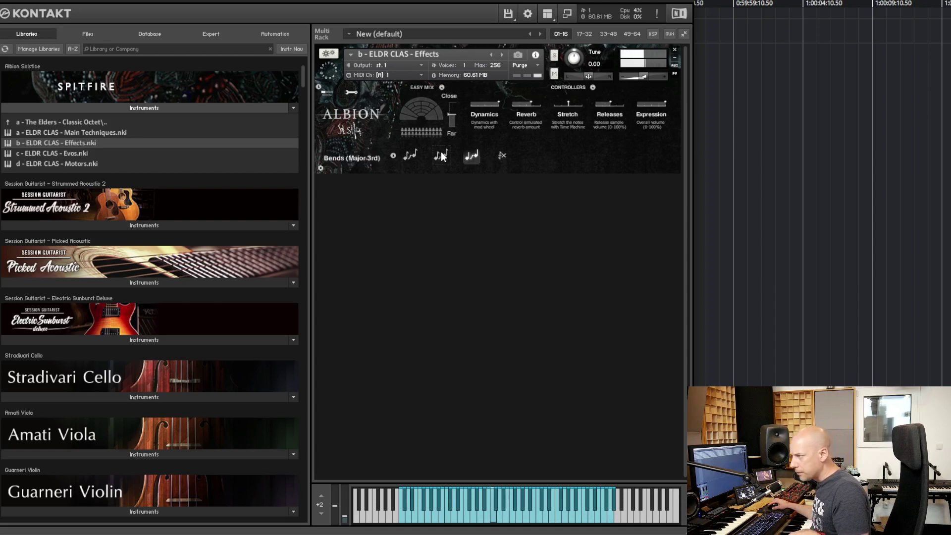
{"action": "left_click", "coordinate": [502, 156]}
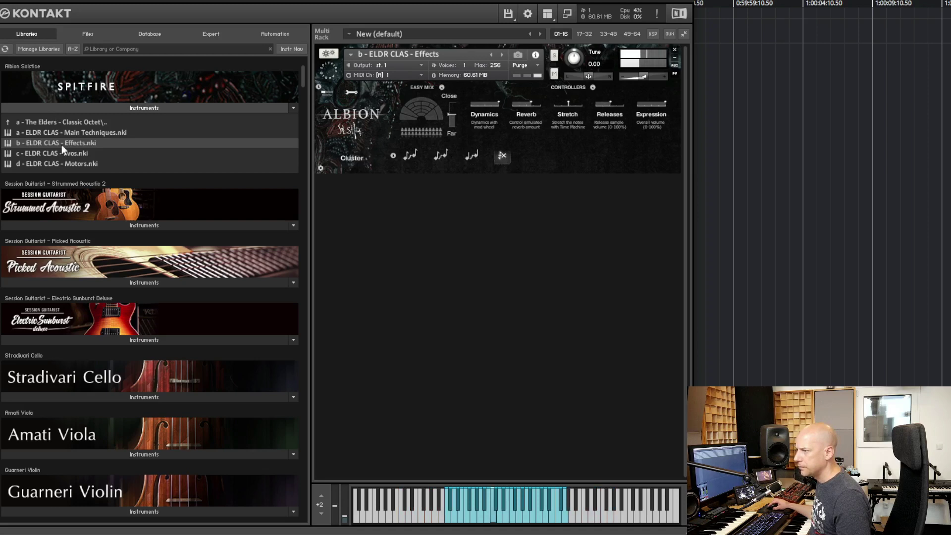
Step: Replace the Effects patch with ELDR CLAS - Evos and select Evo 2 (Trembling) for auditioning
{"action": "left_click_drag", "start_coordinate": [64, 153], "coordinate": [542, 156]}
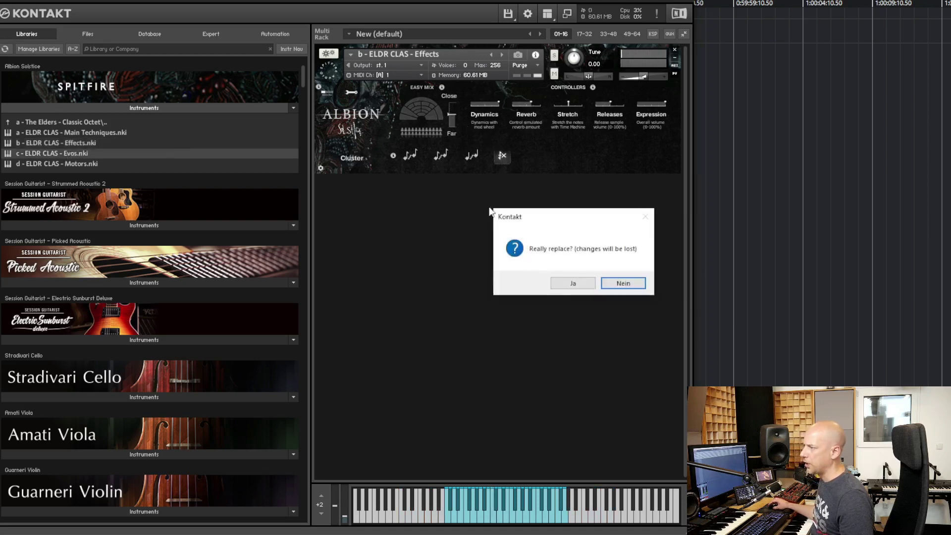
{"action": "left_click", "coordinate": [569, 283]}
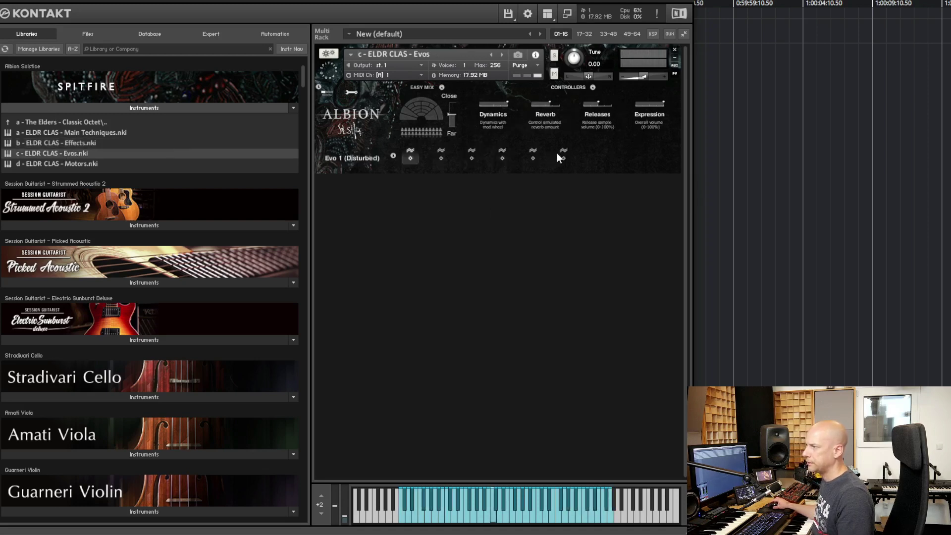
{"action": "left_click", "coordinate": [441, 151]}
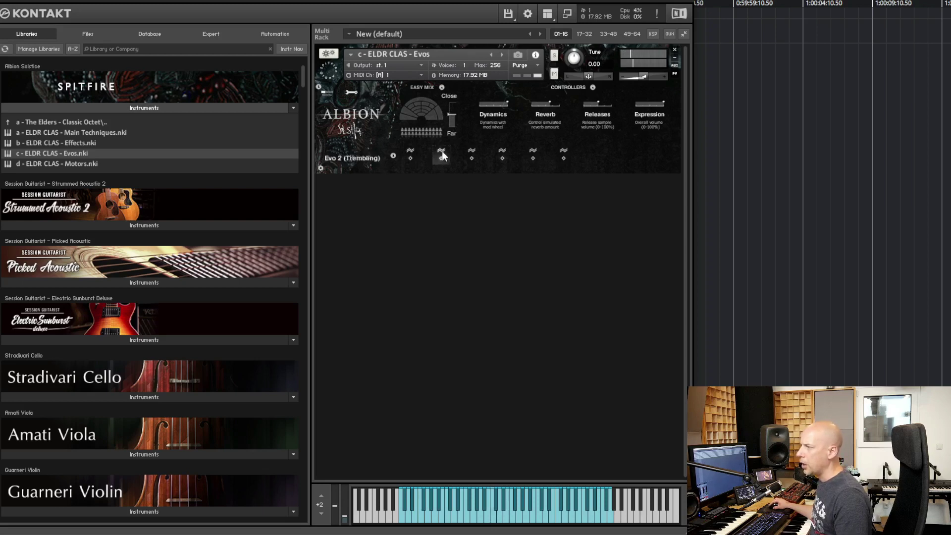
Step: Keep Evo 2 (Trembling) selected for auditioning and turn off all further Spitfire help bubbles
{"action": "left_click", "coordinate": [472, 152]}
{"action": "left_click", "coordinate": [438, 152]}
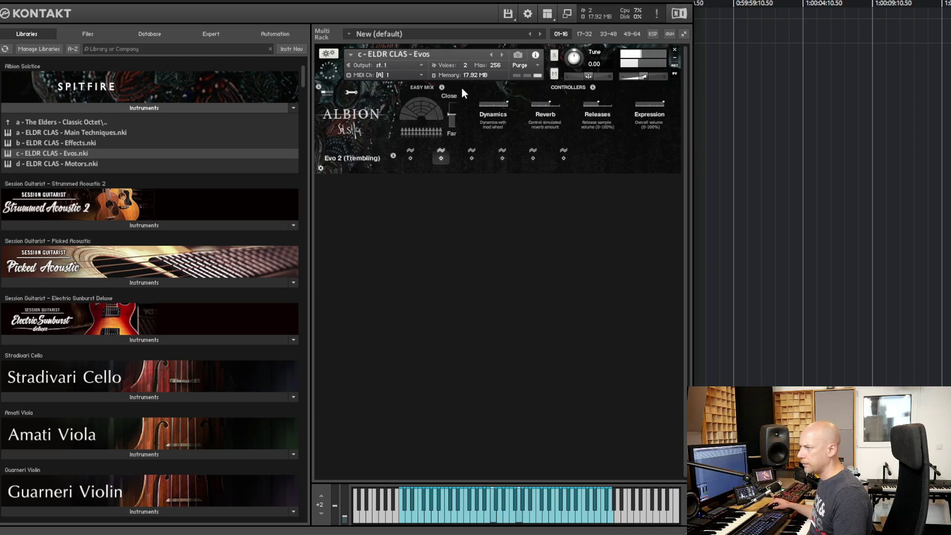
{"action": "mouse_move", "coordinate": [442, 92]}
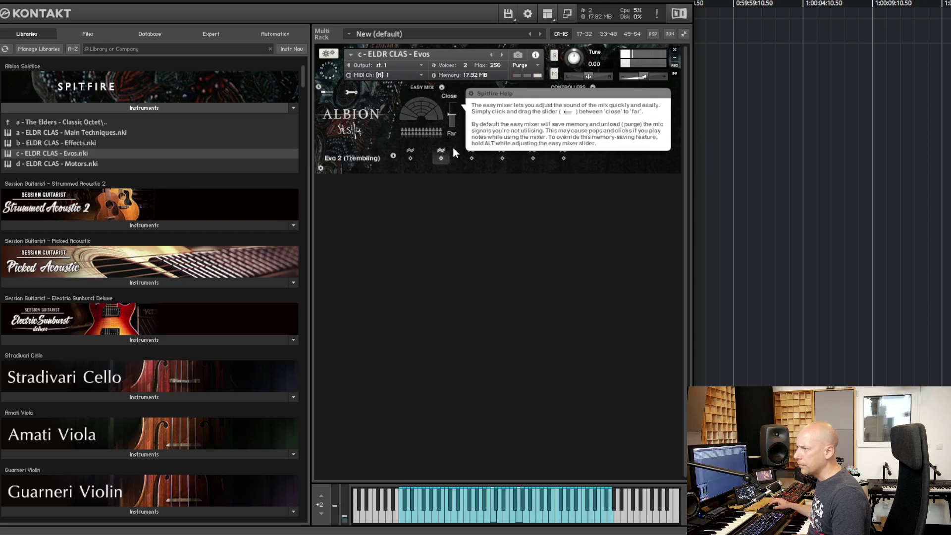
{"action": "left_click", "coordinate": [471, 94]}
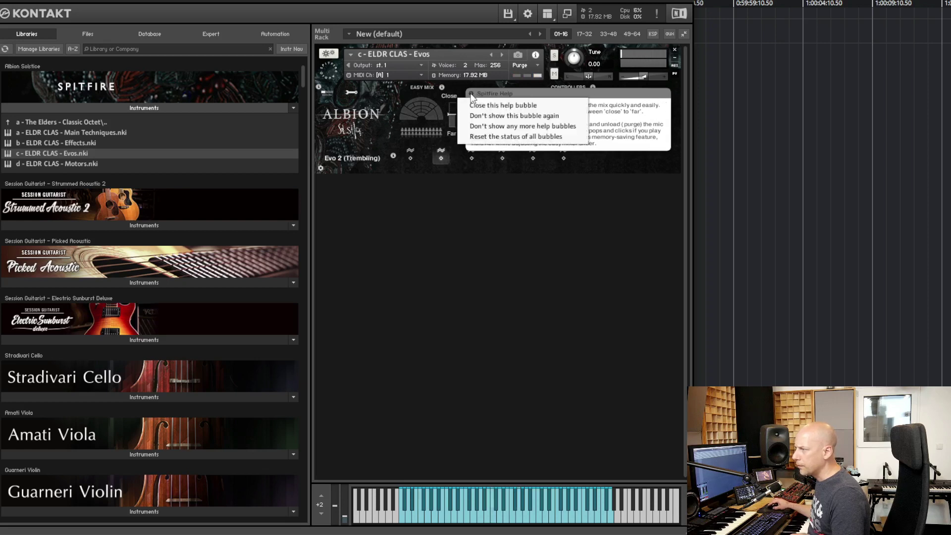
{"action": "left_click", "coordinate": [495, 126]}
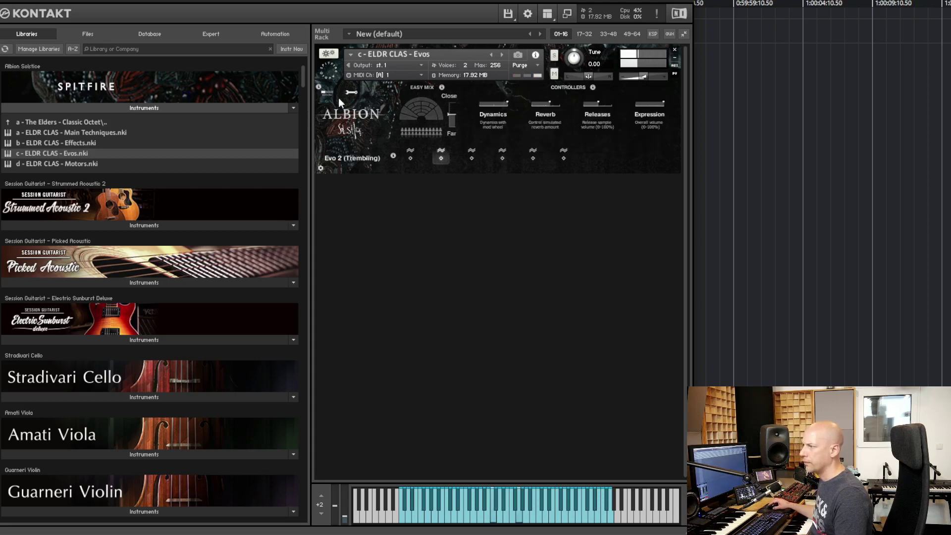
Step: Open the detailed mic mixer and audition Evo 2 (Trembling) through the Cl, Ou and Rm microphones one at a time
{"action": "left_click", "coordinate": [351, 93]}
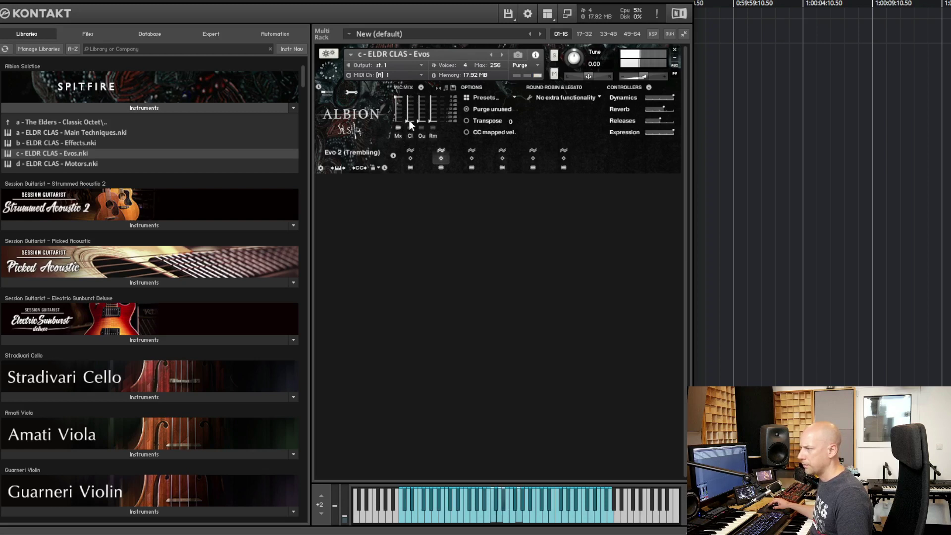
{"action": "mouse_move", "coordinate": [409, 120]}
{"action": "left_mouse_down"}
{"action": "mouse_move", "coordinate": [409, 97]}
{"action": "mouse_move", "coordinate": [397, 122]}
{"action": "left_mouse_up"}
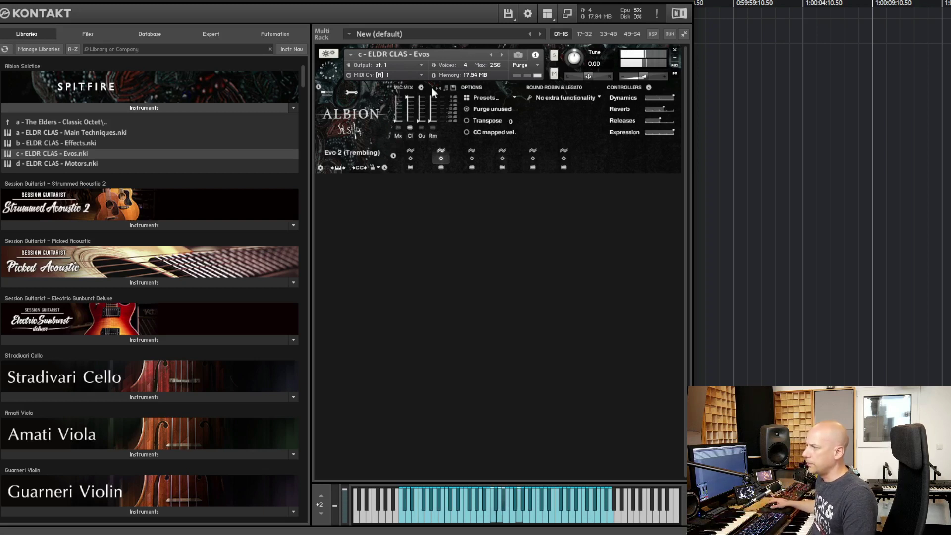
{"action": "left_click", "coordinate": [420, 126]}
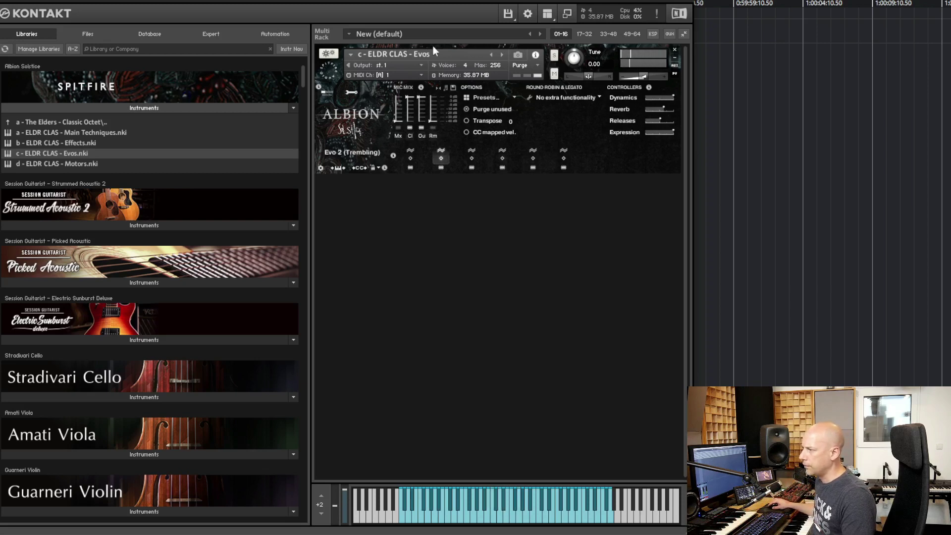
{"action": "left_click", "coordinate": [409, 127]}
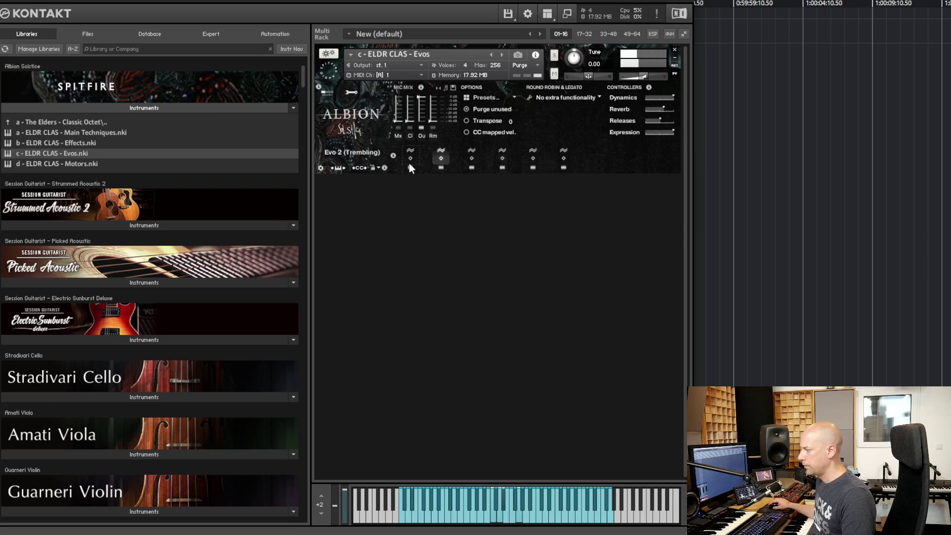
{"action": "left_click", "coordinate": [433, 121]}
{"action": "left_click", "coordinate": [421, 120]}
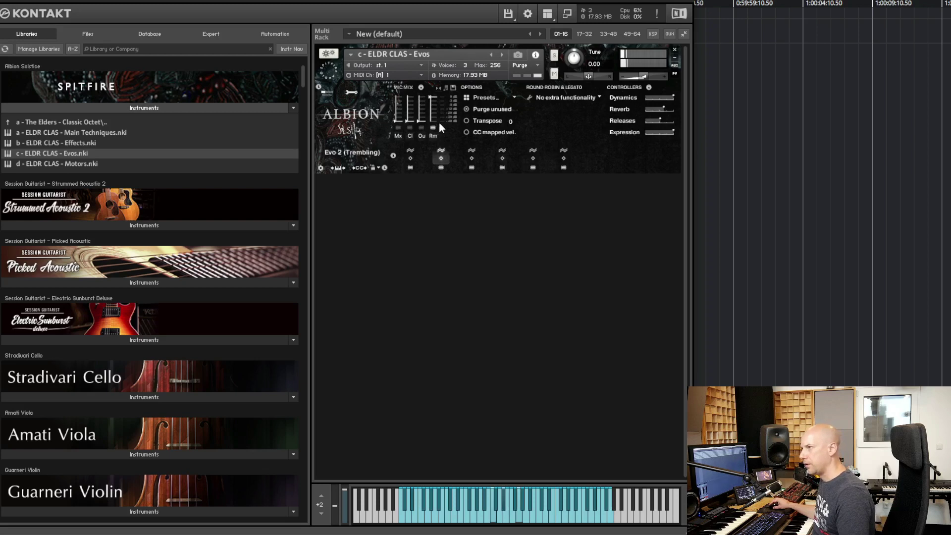
Step: Switch the mic mix back to the Mx signal alone
{"action": "left_click", "coordinate": [420, 129]}
{"action": "left_click", "coordinate": [396, 127]}
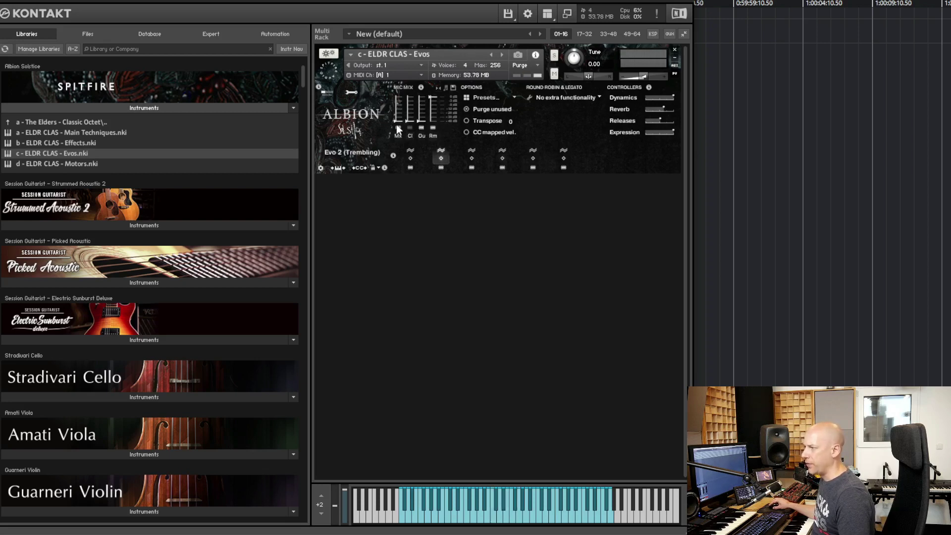
{"action": "left_click", "coordinate": [432, 129]}
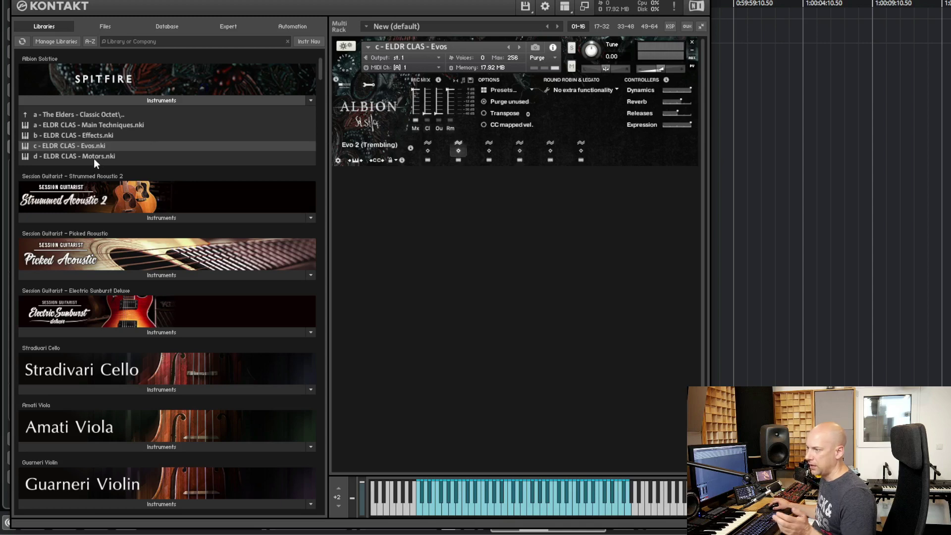
Step: Replace the Evos patch with ELDR CLAS - Motors and audition its Motor, Motor 16ths and Motor Triplet articulations at 90 and 110
{"action": "left_click_drag", "start_coordinate": [88, 156], "coordinate": [557, 161]}
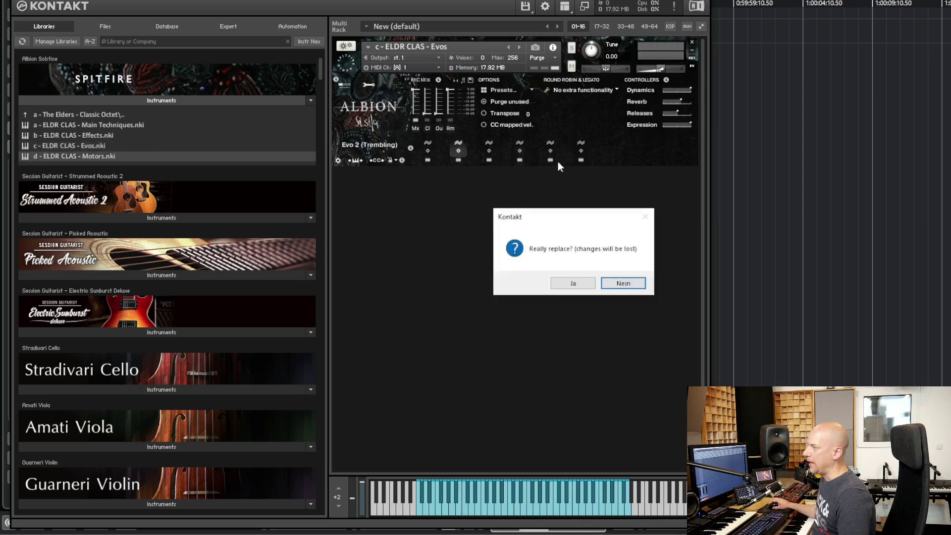
{"action": "left_click", "coordinate": [564, 286]}
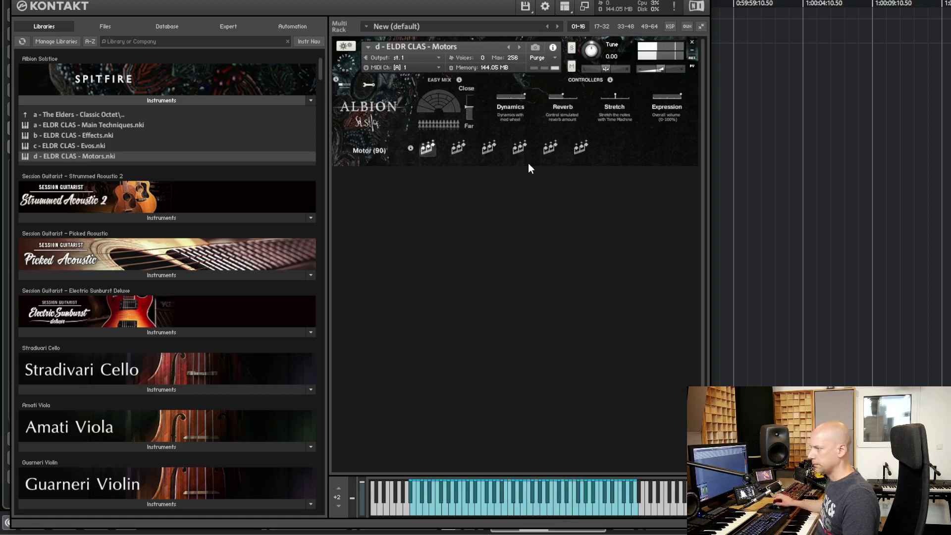
{"action": "left_click", "coordinate": [458, 148]}
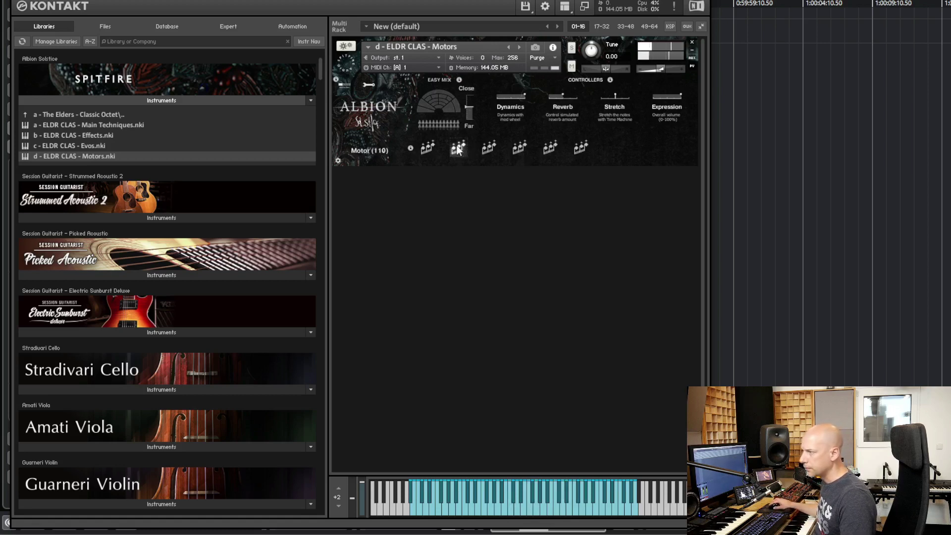
{"action": "left_click", "coordinate": [490, 149]}
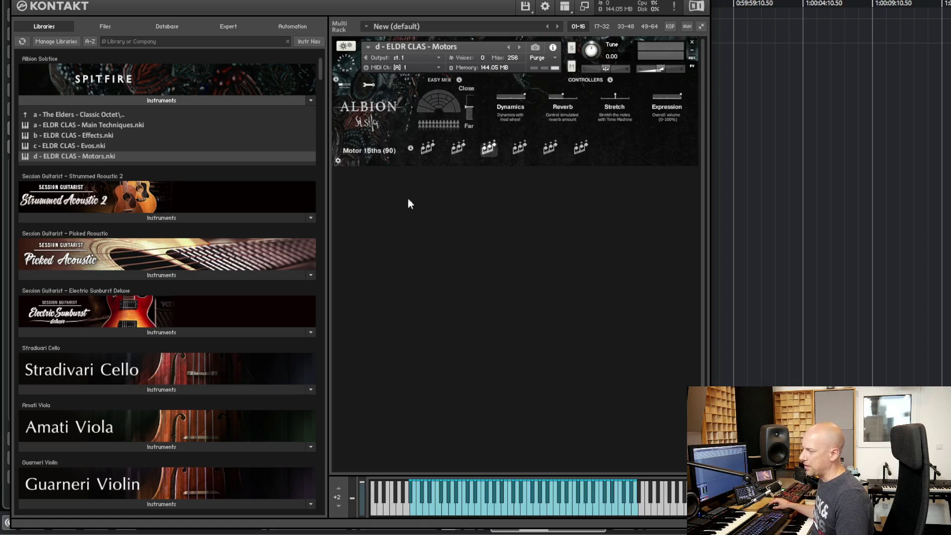
{"action": "left_click", "coordinate": [521, 148]}
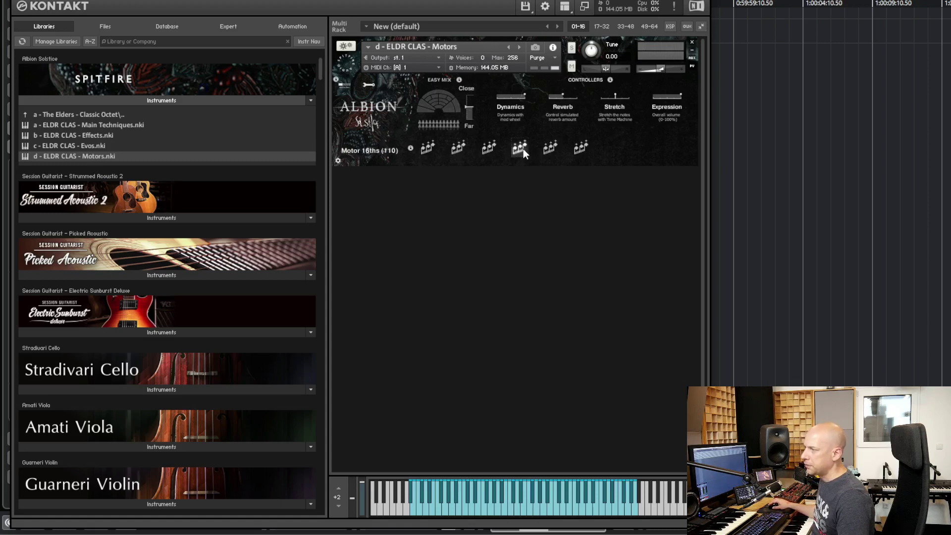
{"action": "left_click", "coordinate": [551, 147]}
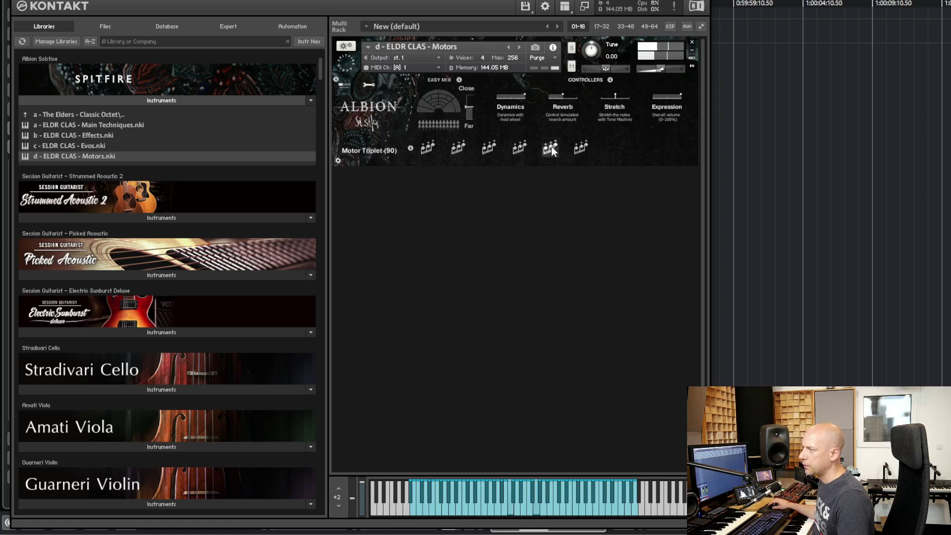
{"action": "left_click", "coordinate": [581, 148]}
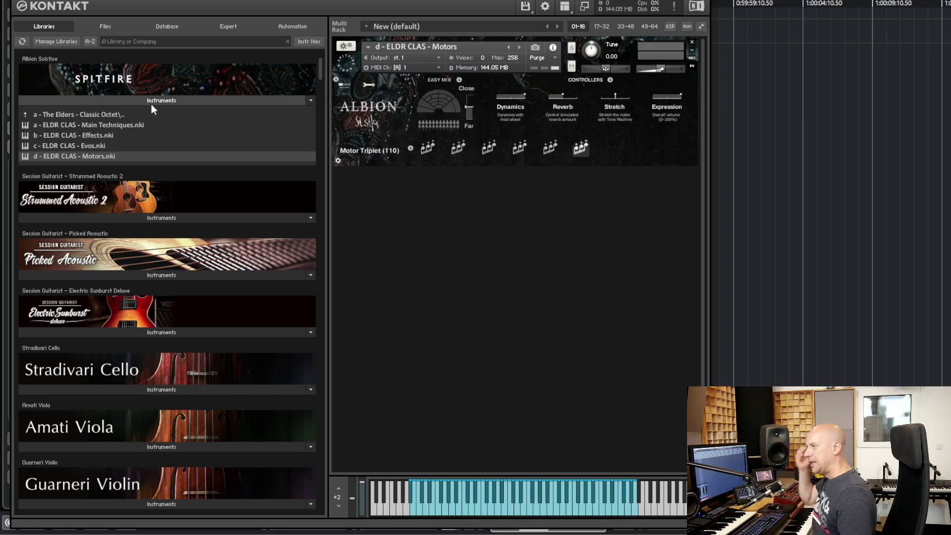
Step: Replace the Motors patch with the Traditional Sextet's ELDR TRAD - Long Techniques and audition its Legato and Tremolo articulations
{"action": "left_click", "coordinate": [111, 114]}
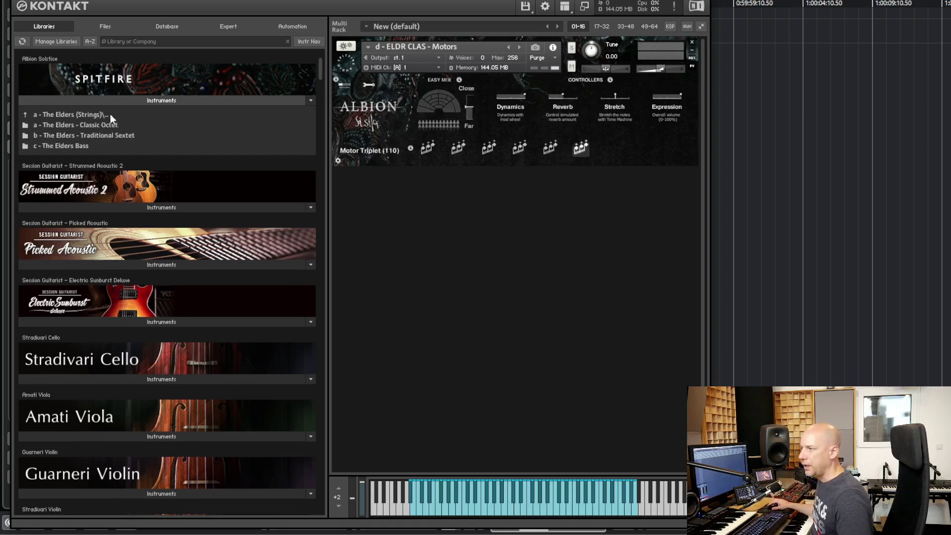
{"action": "left_click", "coordinate": [141, 135]}
{"action": "left_click_drag", "start_coordinate": [99, 127], "coordinate": [623, 114]}
{"action": "left_click", "coordinate": [569, 282]}
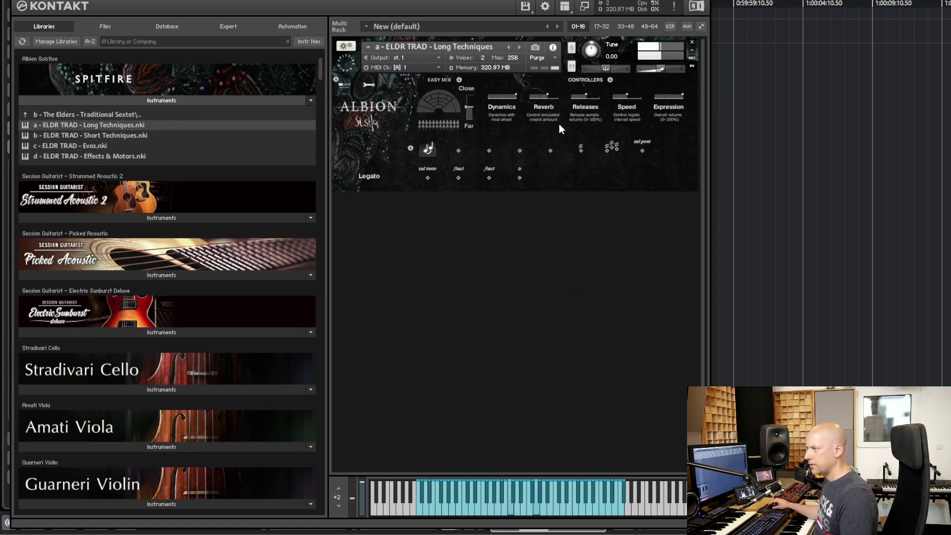
{"action": "left_click", "coordinate": [581, 148]}
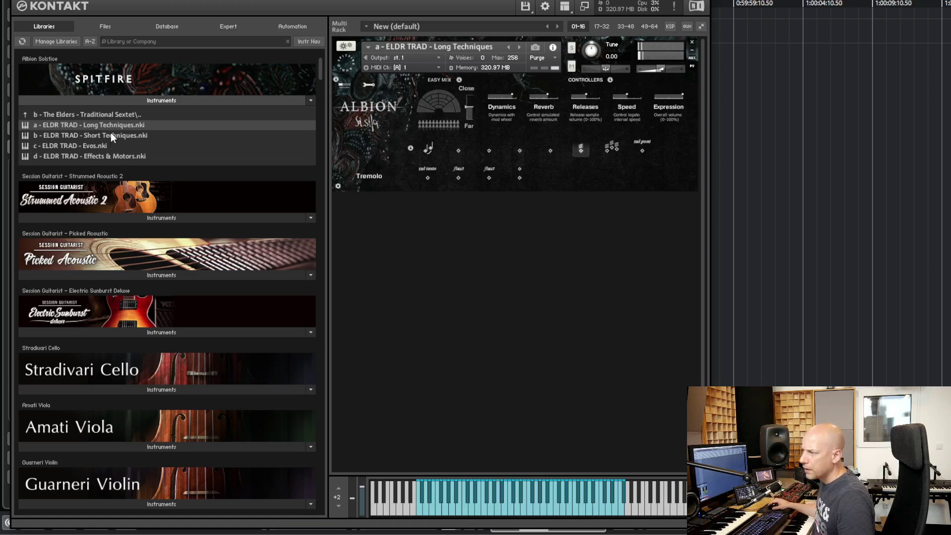
Step: Load ELDR TRAD - Short Techniques in its place and audition Crescendo and the Brushed, Pointed and Ricochet Spiccato articulations
{"action": "left_click_drag", "start_coordinate": [111, 132], "coordinate": [582, 153]}
{"action": "left_click_drag", "start_coordinate": [648, 173], "coordinate": [644, 173]}
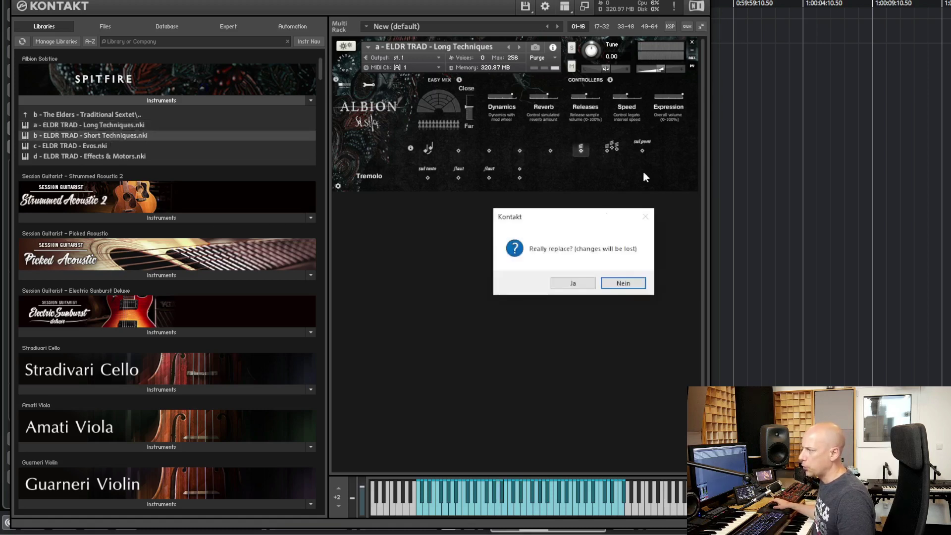
{"action": "left_click", "coordinate": [574, 282]}
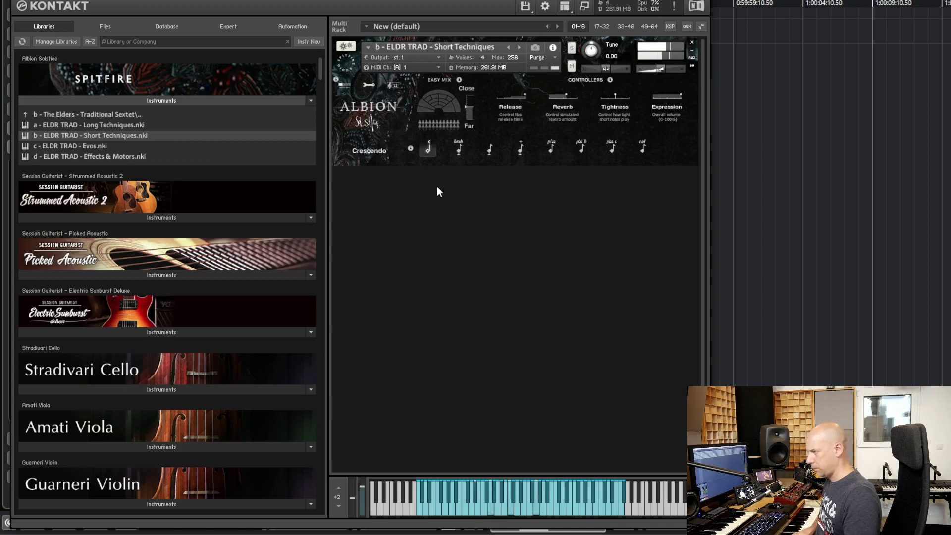
{"action": "left_click", "coordinate": [458, 145]}
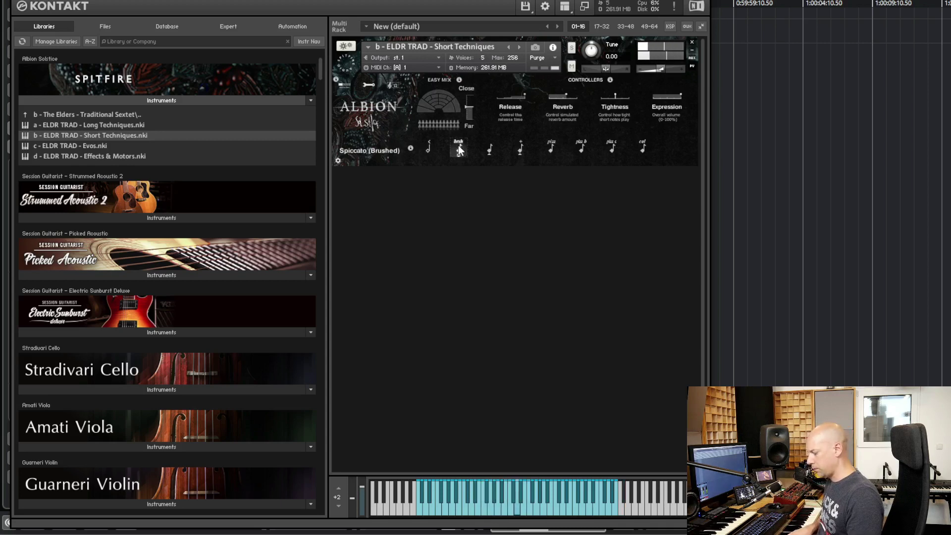
{"action": "left_click", "coordinate": [487, 150]}
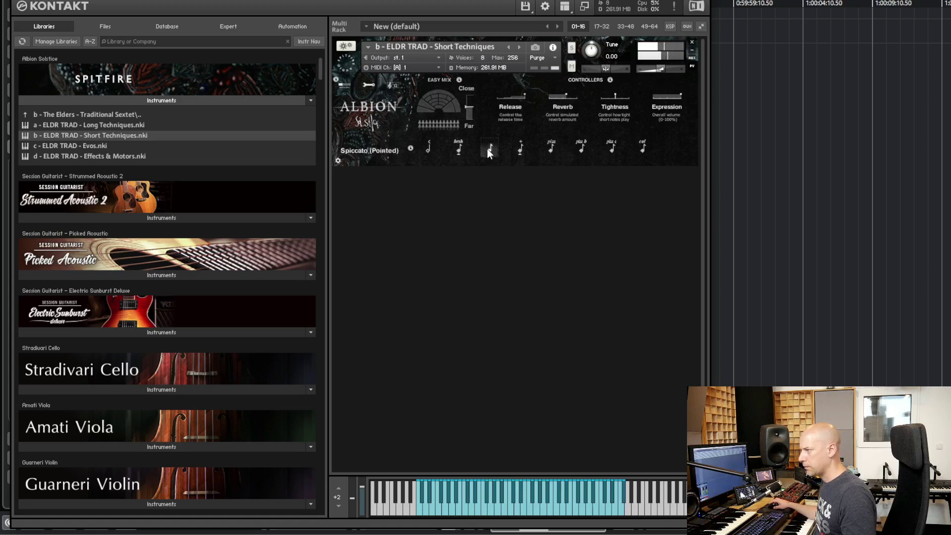
{"action": "left_click", "coordinate": [520, 147]}
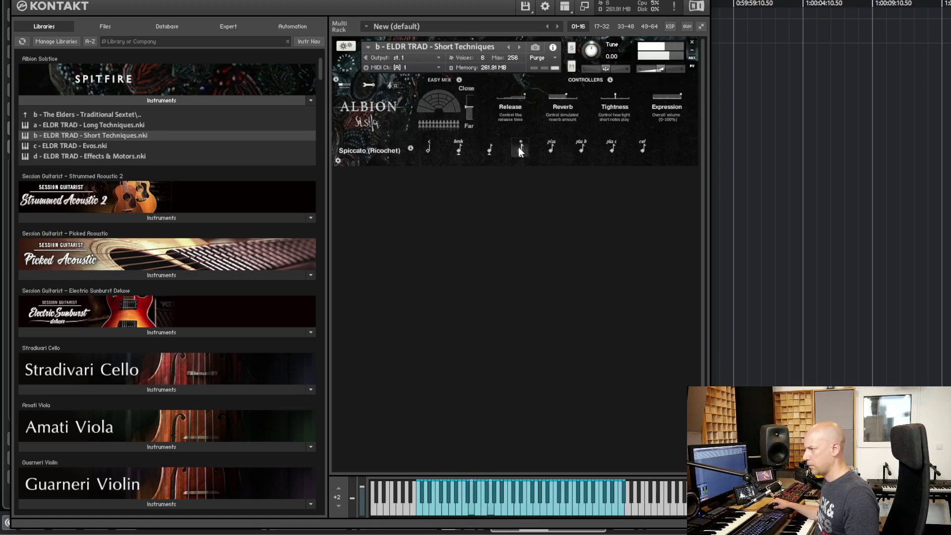
Step: Audition the Pizzicato, Pizzicato (Loose), Pizzicato (Torn) and Col Legno articulations
{"action": "left_click", "coordinate": [550, 147]}
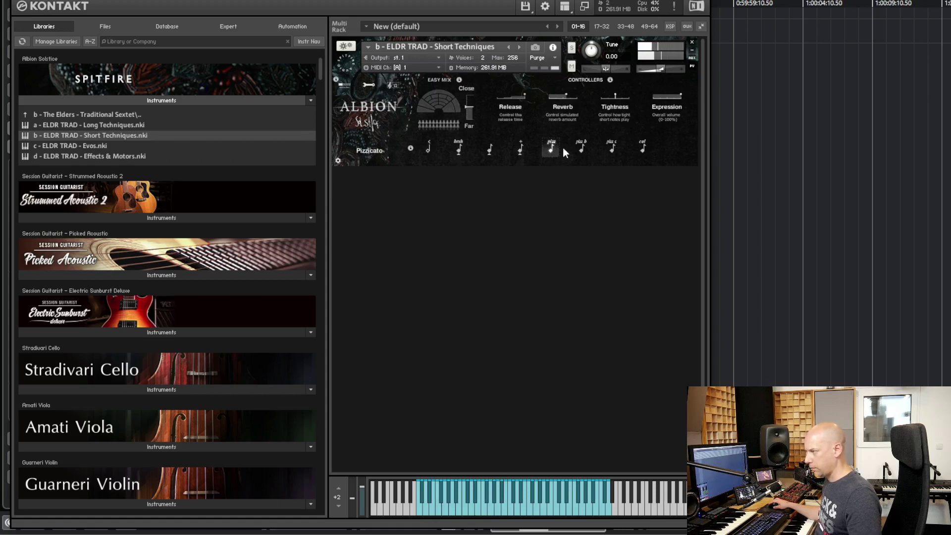
{"action": "left_click", "coordinate": [578, 147]}
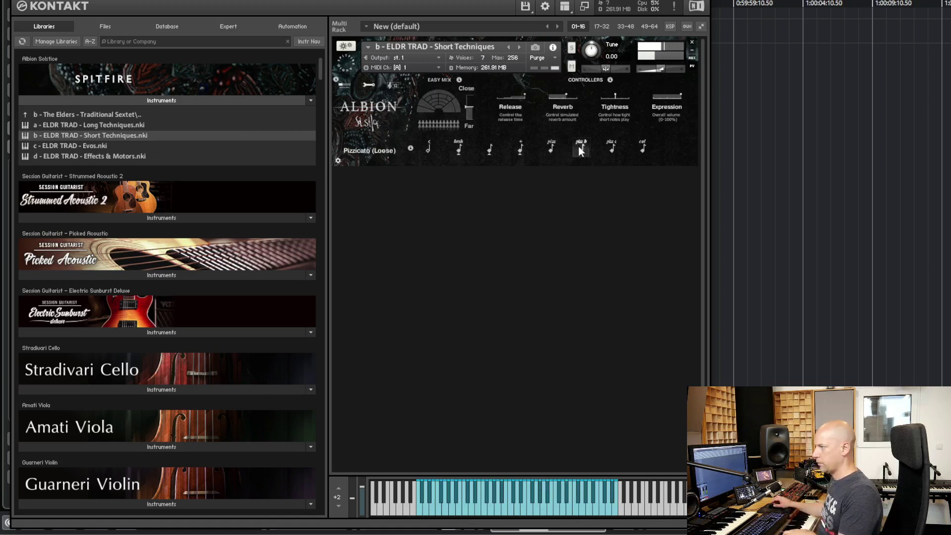
{"action": "left_click", "coordinate": [612, 148]}
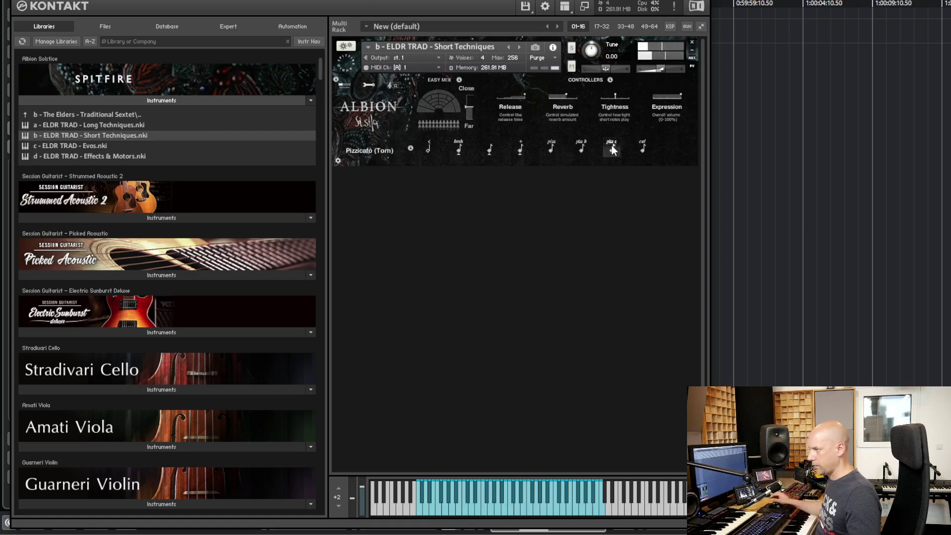
{"action": "left_click", "coordinate": [643, 149]}
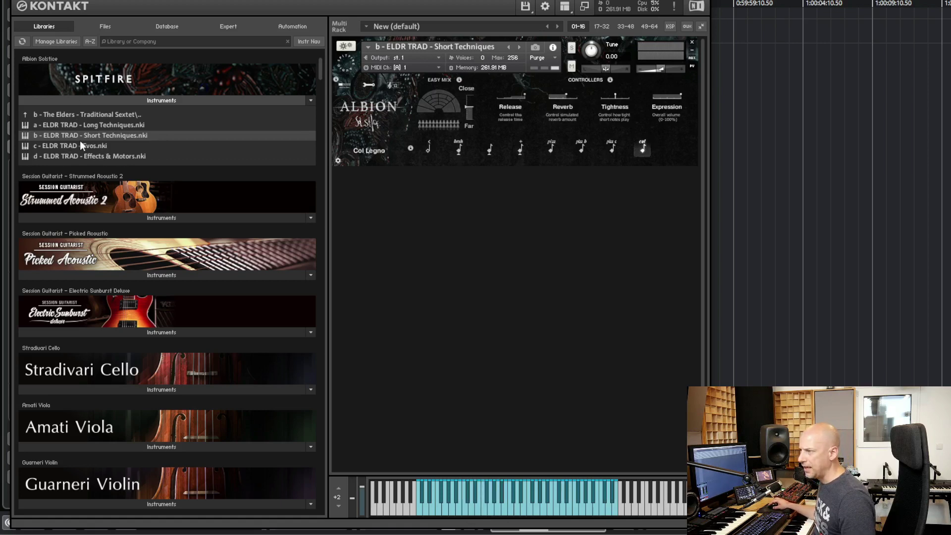
Step: Replace the Short Techniques patch with The Elders Bass's ELDR BASS - Main Techniques and audition its Legato and Staccato articulations
{"action": "left_click", "coordinate": [93, 114]}
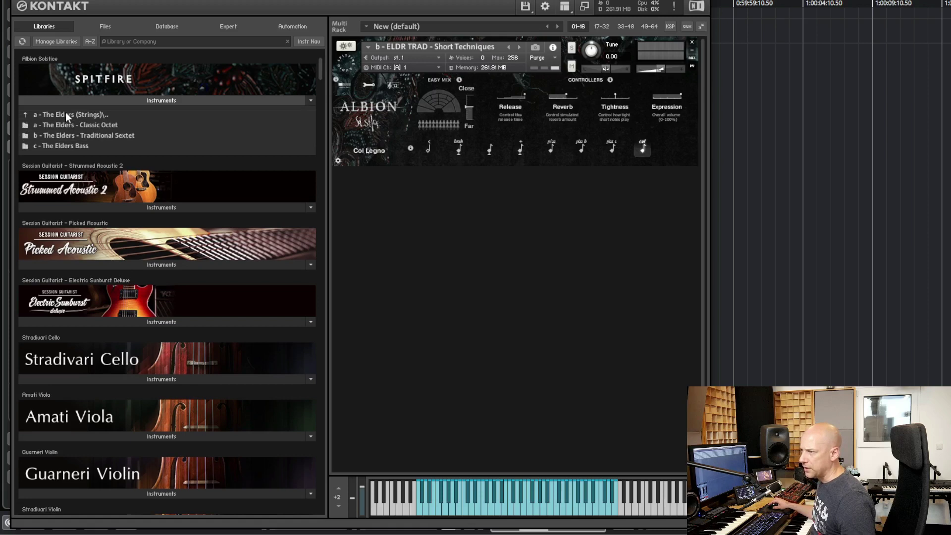
{"action": "left_click", "coordinate": [53, 145]}
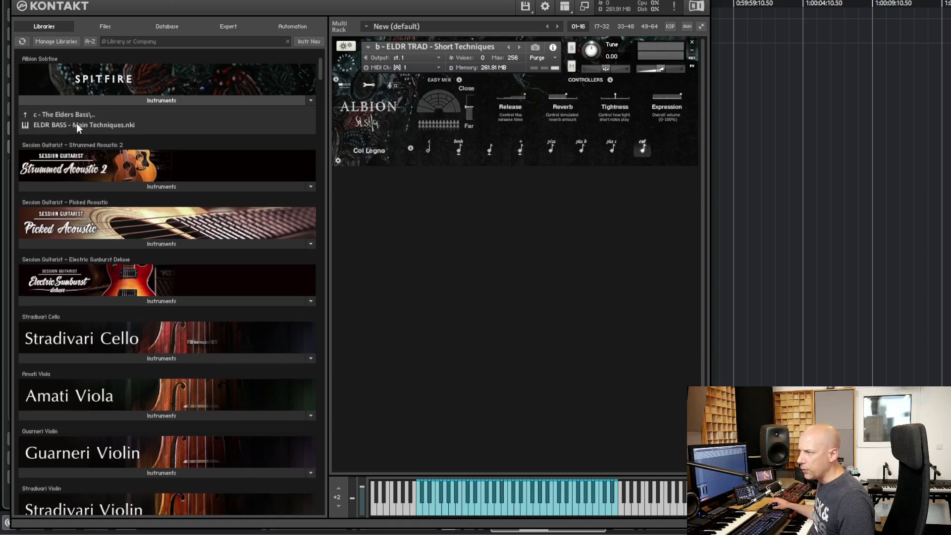
{"action": "double_click", "coordinate": [77, 125]}
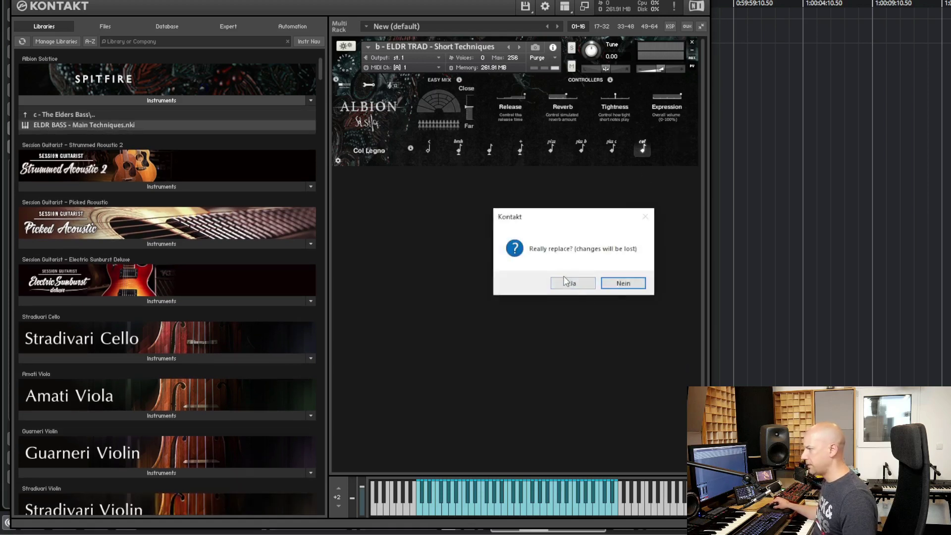
{"action": "left_click", "coordinate": [566, 283]}
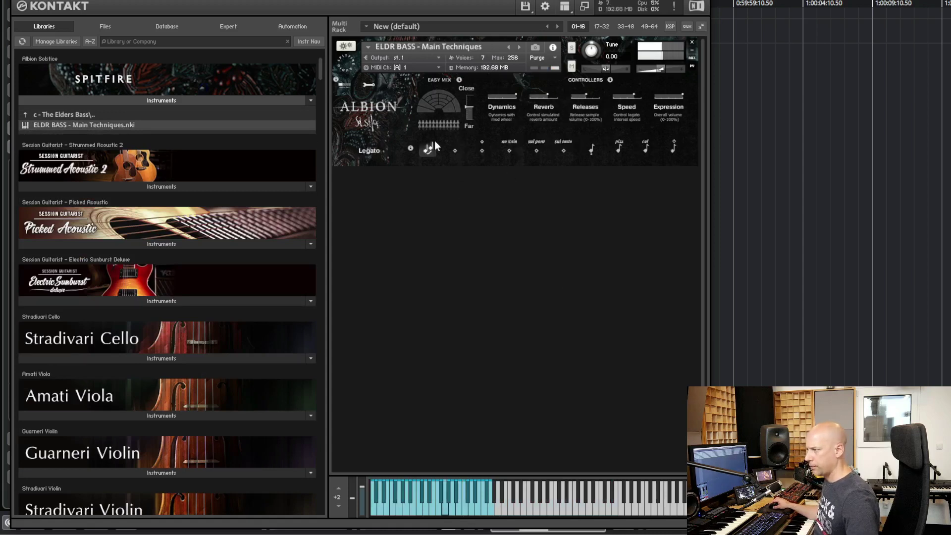
{"action": "left_click", "coordinate": [588, 151]}
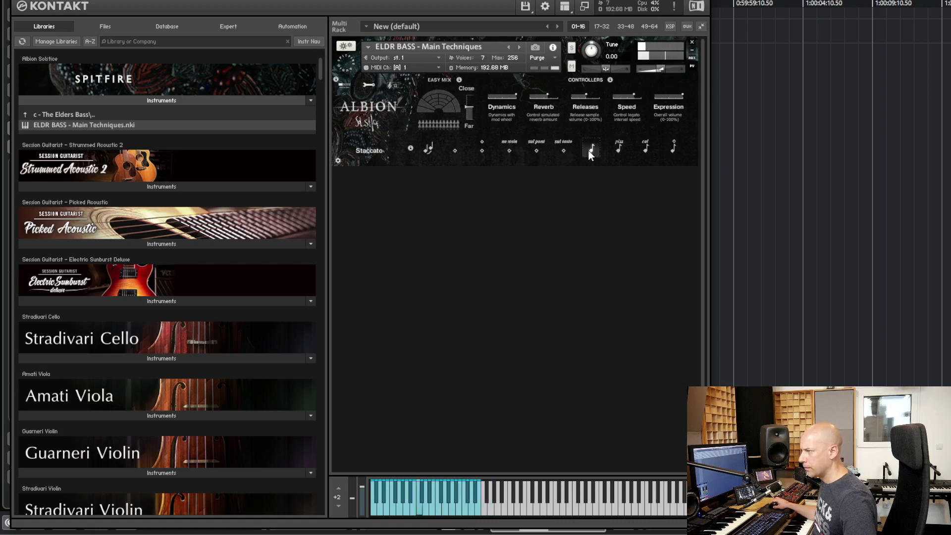
Step: Audition the Elders Bass patch's Pizzicato and Col Legno articulations
{"action": "left_click", "coordinate": [617, 149]}
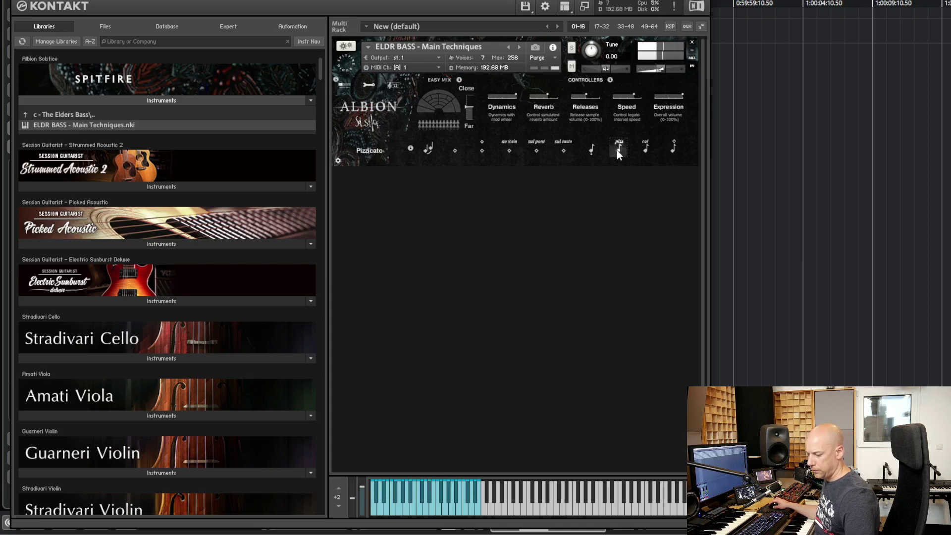
{"action": "left_click", "coordinate": [646, 149]}
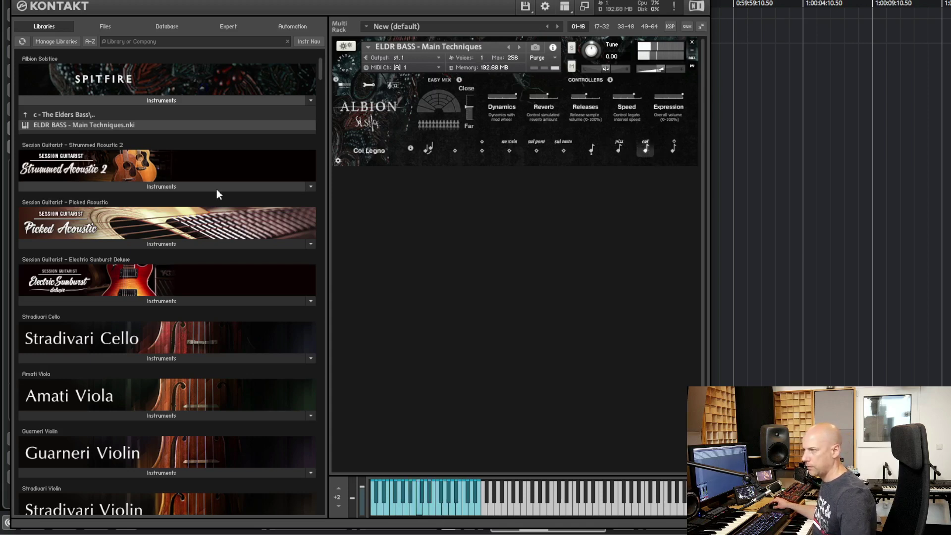
Step: Replace the Elders Bass patch with CALL - Main techniques from The Callers (Brass & Winds)
{"action": "left_click", "coordinate": [80, 114]}
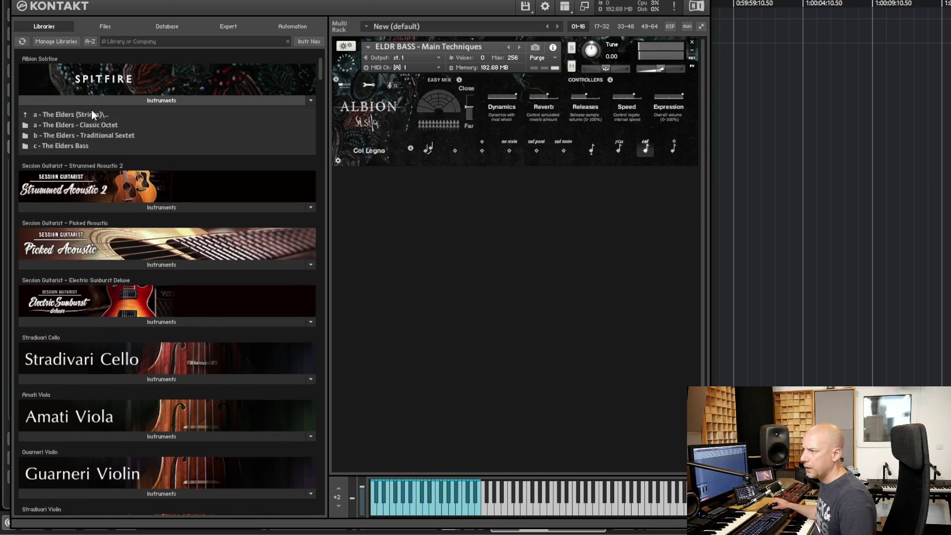
{"action": "left_click", "coordinate": [89, 114]}
{"action": "left_click", "coordinate": [116, 138]}
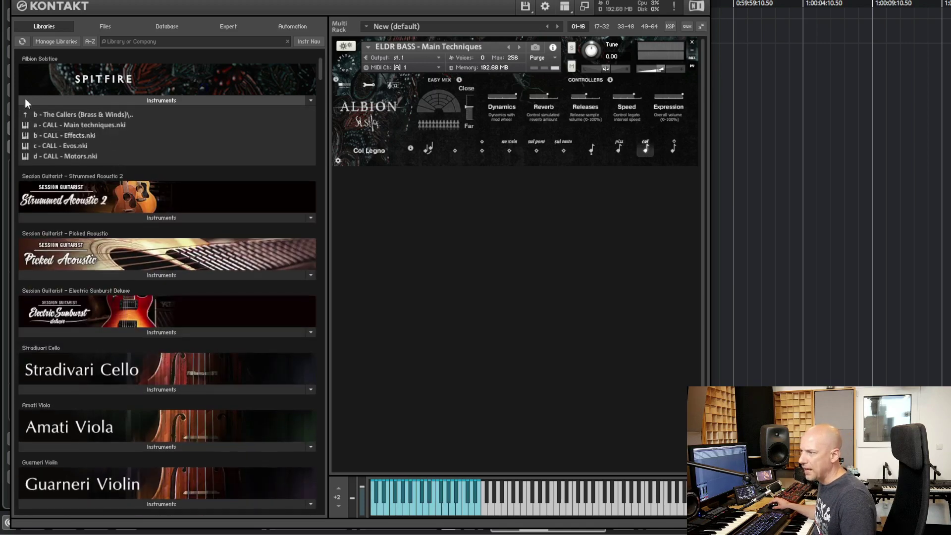
{"action": "left_click_drag", "start_coordinate": [55, 130], "coordinate": [627, 130]}
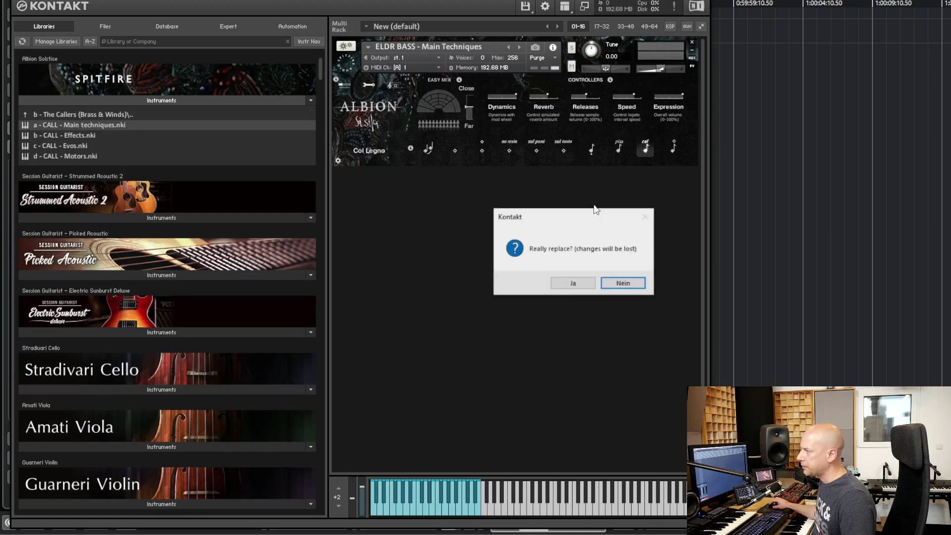
{"action": "left_click", "coordinate": [573, 278]}
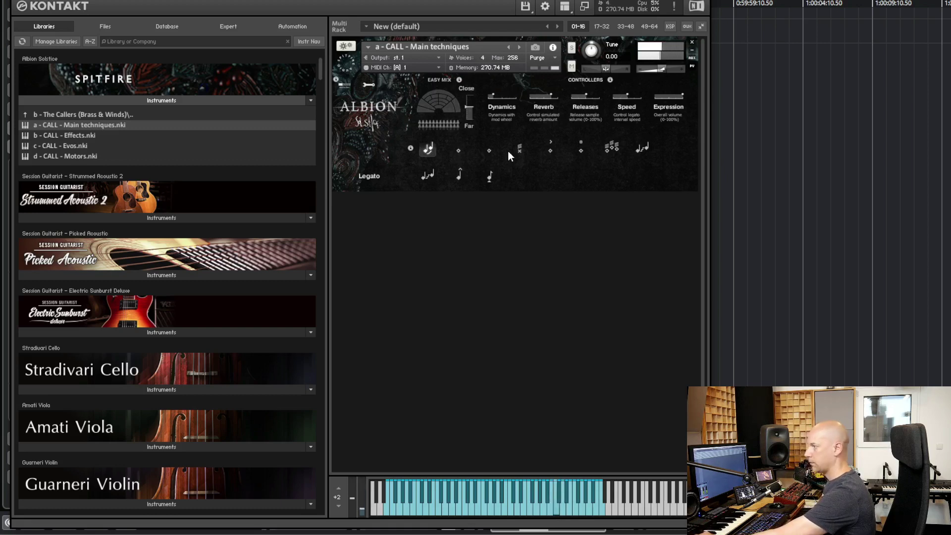
Step: Audition the Callers patch's Long, Long (Combo) and Flutter Tongue articulations
{"action": "left_click", "coordinate": [458, 151]}
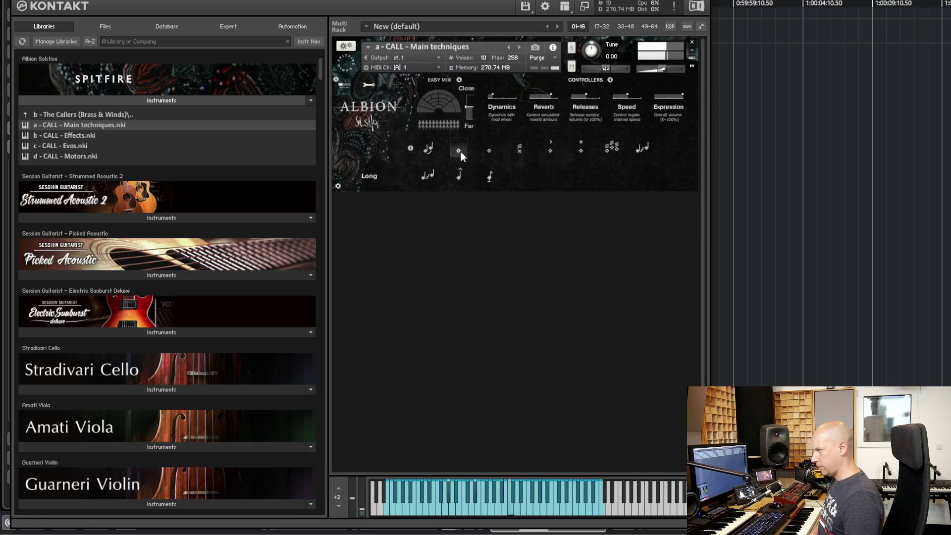
{"action": "left_click", "coordinate": [484, 149]}
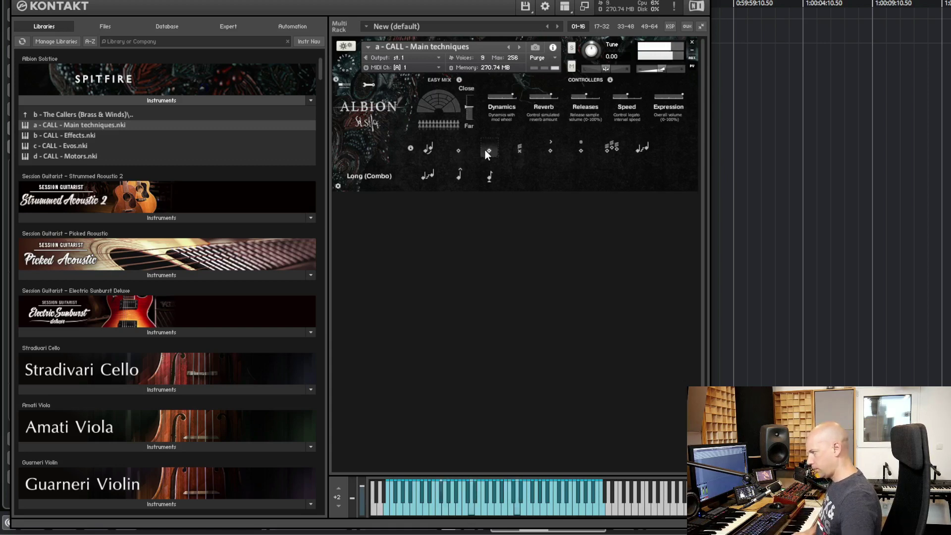
{"action": "left_click", "coordinate": [518, 149]}
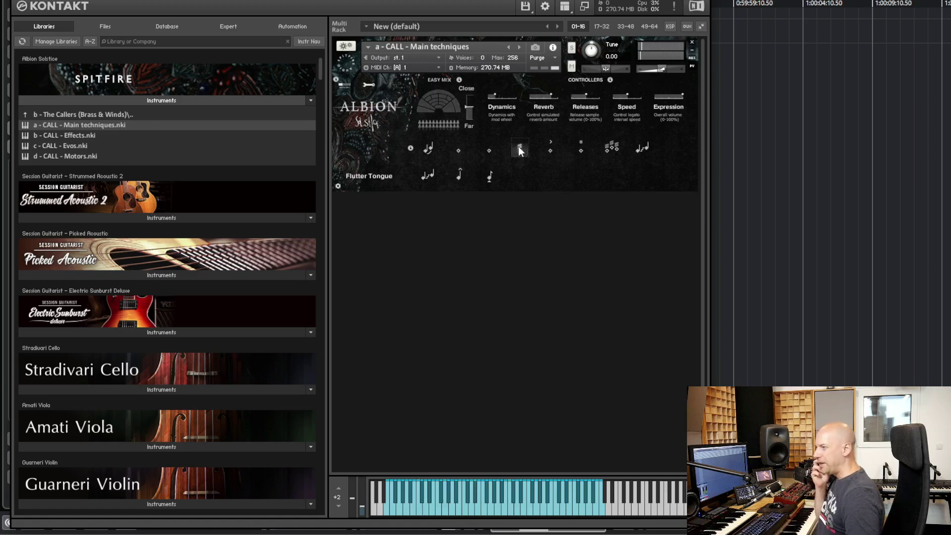
Step: Filter the libraries by "spit", add Spitfire Symphonic Strings' f - Ensembles below the Callers patch and set its MIDI channel to A 1
{"action": "left_click", "coordinate": [133, 40]}
{"action": "type", "text": "spit"}
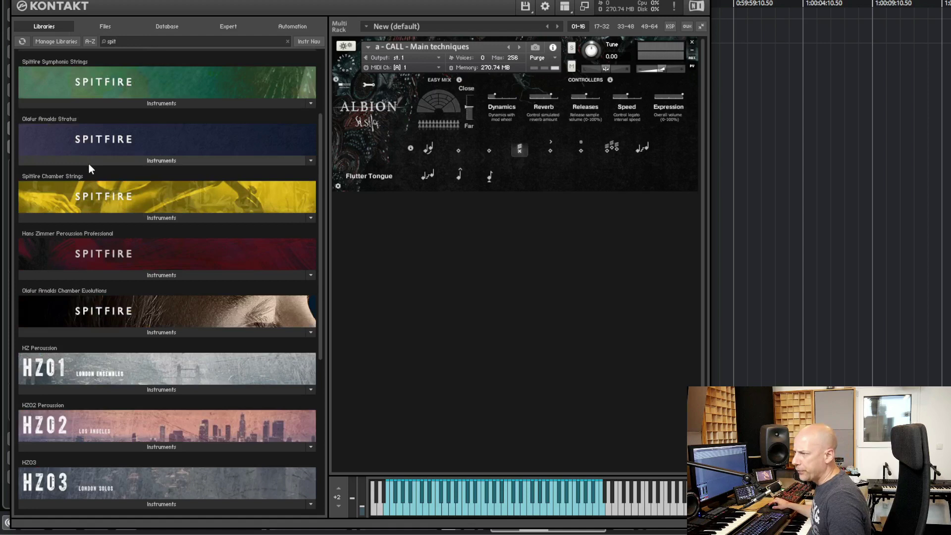
{"action": "left_click", "coordinate": [108, 104]}
{"action": "left_click_drag", "start_coordinate": [52, 170], "coordinate": [500, 313]}
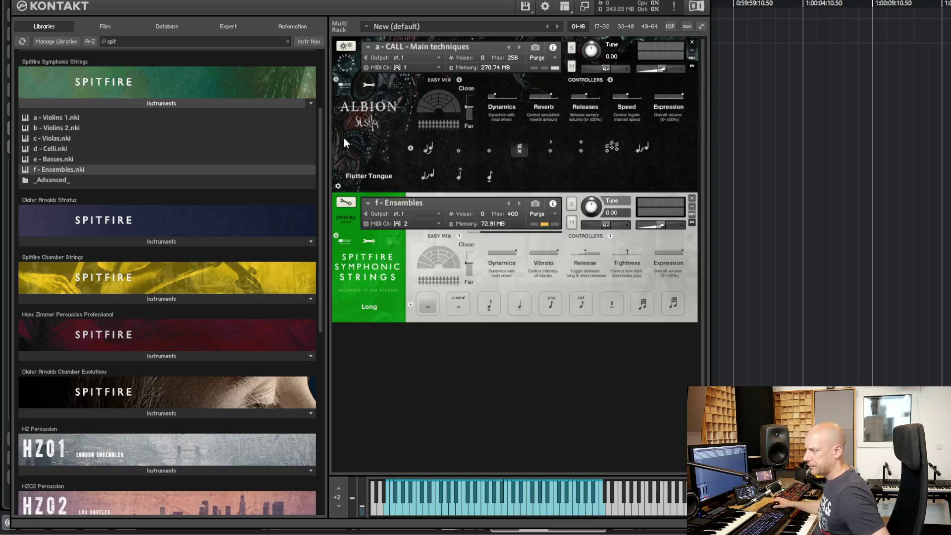
{"action": "left_click", "coordinate": [439, 224]}
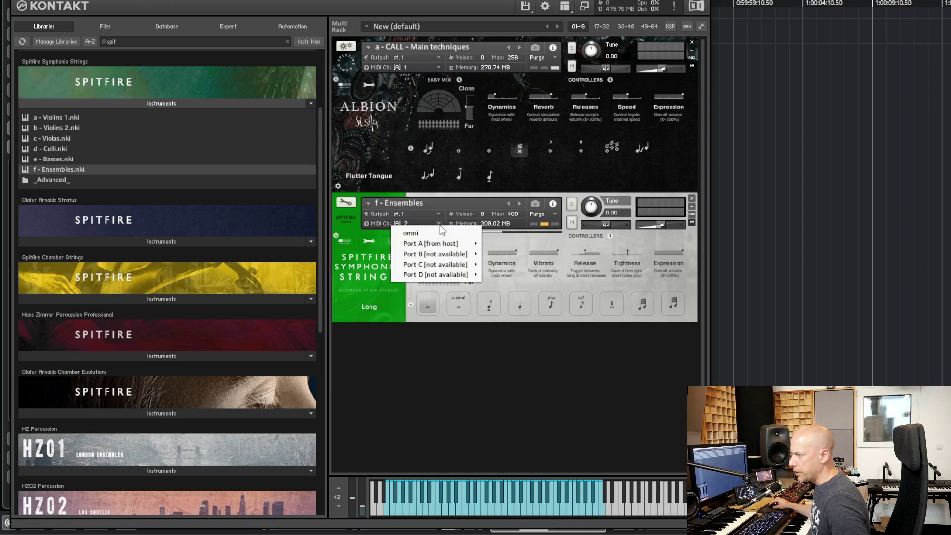
{"action": "mouse_move", "coordinate": [440, 244]}
Step: Audition the Ensembles' Long and Long CS articulations layered with the Callers' Flutter Tongue, adjusting the Callers patch's volume
{"action": "left_click", "coordinate": [426, 304]}
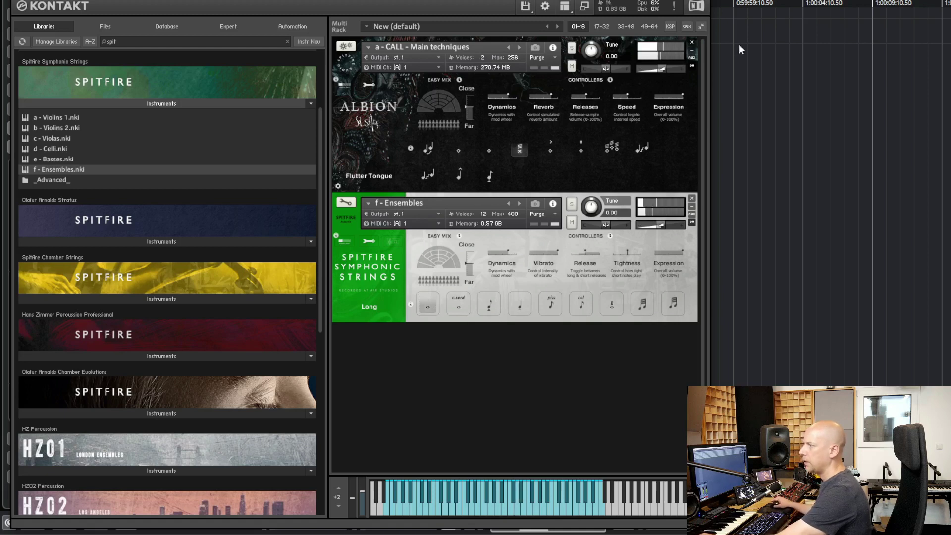
{"action": "left_click_drag", "start_coordinate": [662, 67], "coordinate": [656, 71]}
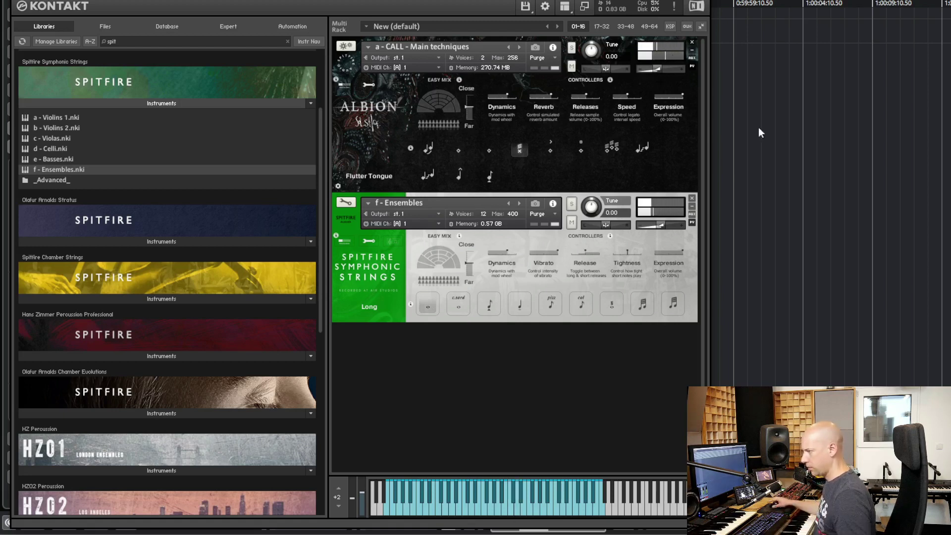
{"action": "left_click", "coordinate": [458, 304]}
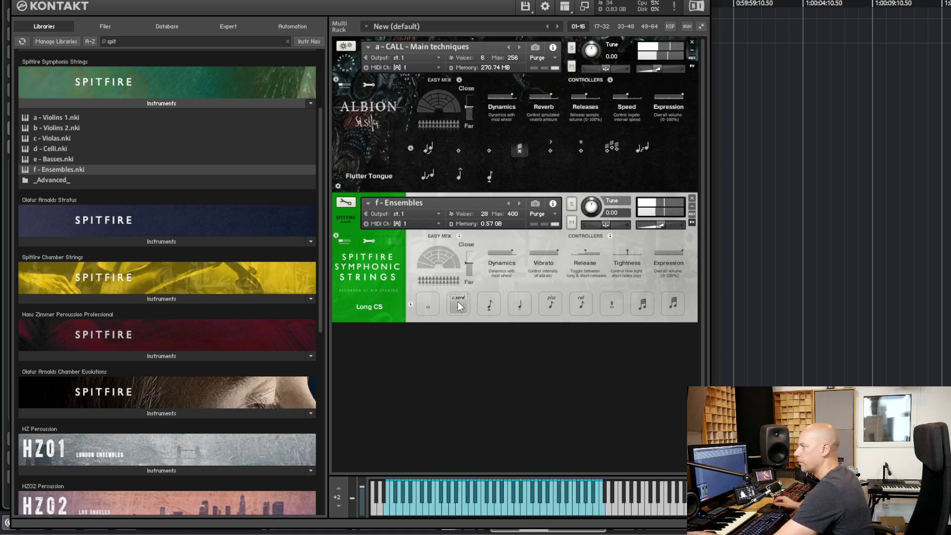
Step: Remove the Symphonic Strings Ensembles instrument from the rack without saving its changes
{"action": "left_click", "coordinate": [692, 198]}
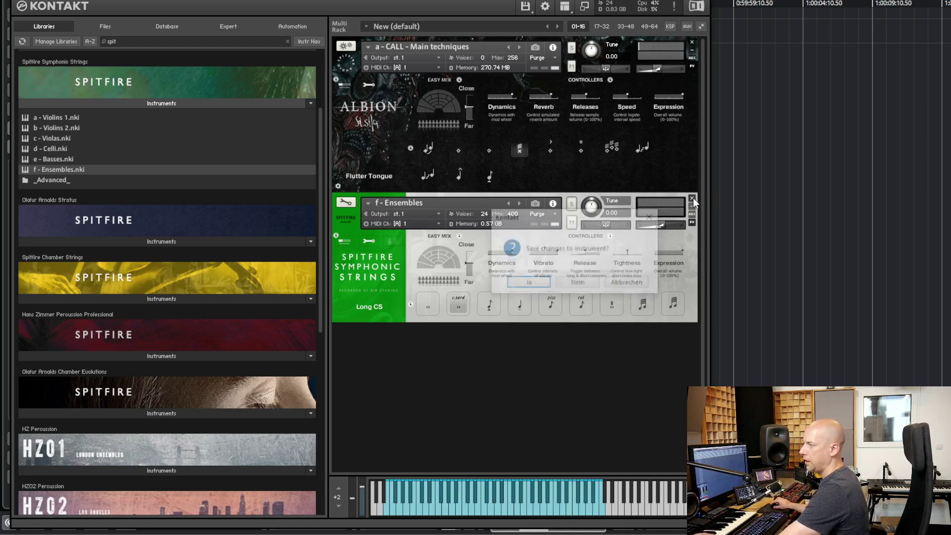
{"action": "left_click", "coordinate": [567, 283]}
Step: Audition the Callers patch's Overblown, Spoken, Tremolo Scattered, Gliss Up (Major) and Gliss Up (Minor) articulations
{"action": "left_click", "coordinate": [551, 149]}
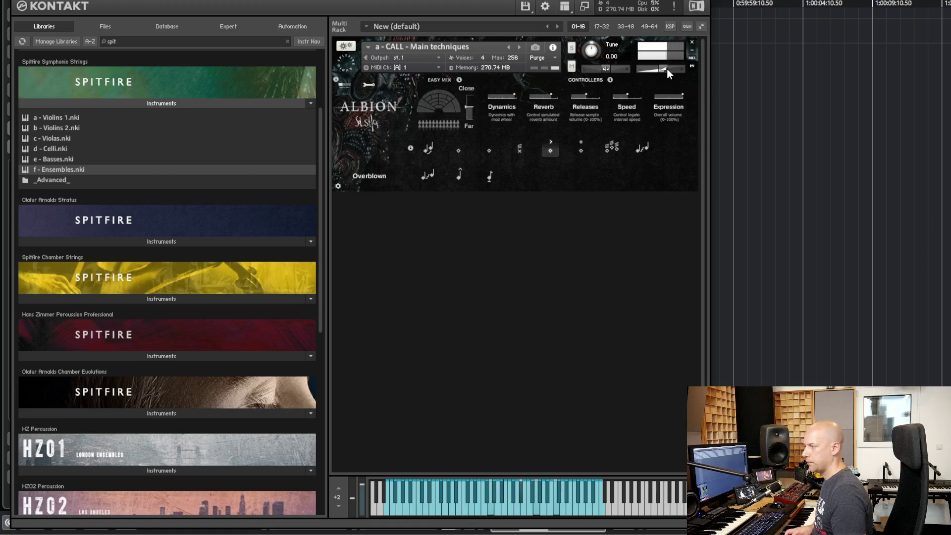
{"action": "left_click", "coordinate": [582, 146]}
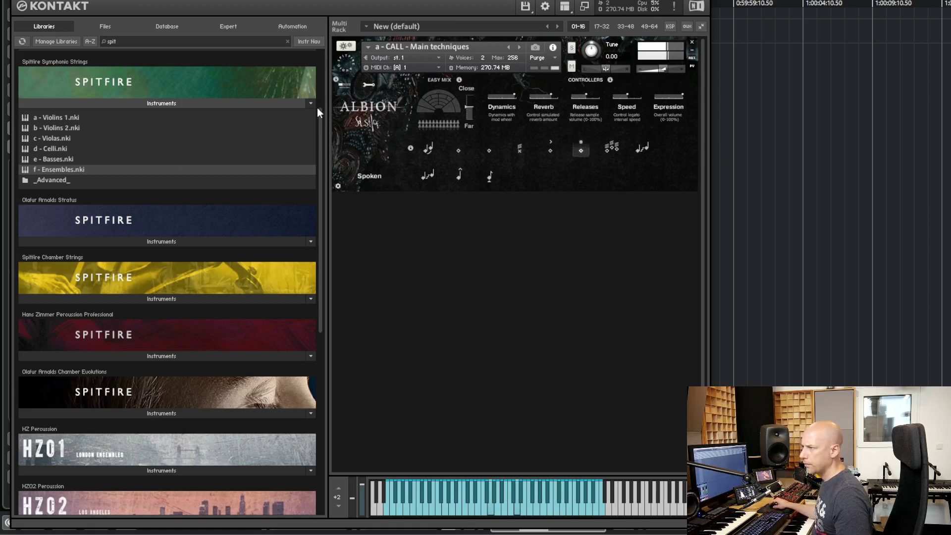
{"action": "left_click_drag", "start_coordinate": [321, 116], "coordinate": [325, 45]}
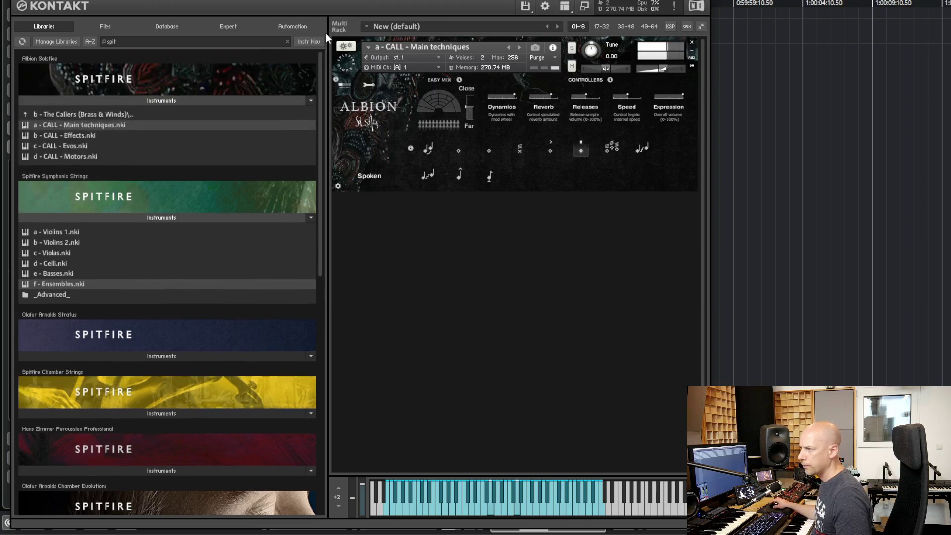
{"action": "left_click", "coordinate": [613, 147]}
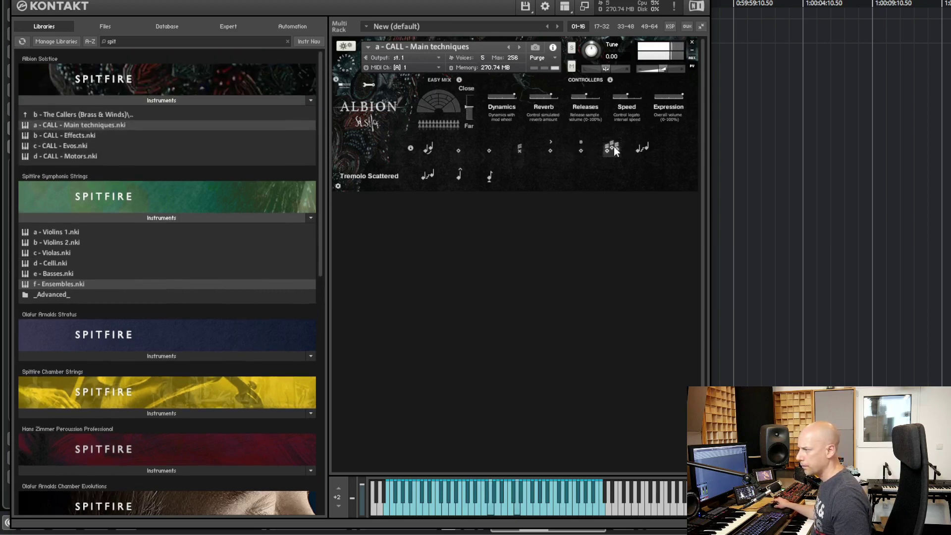
{"action": "left_click", "coordinate": [640, 148]}
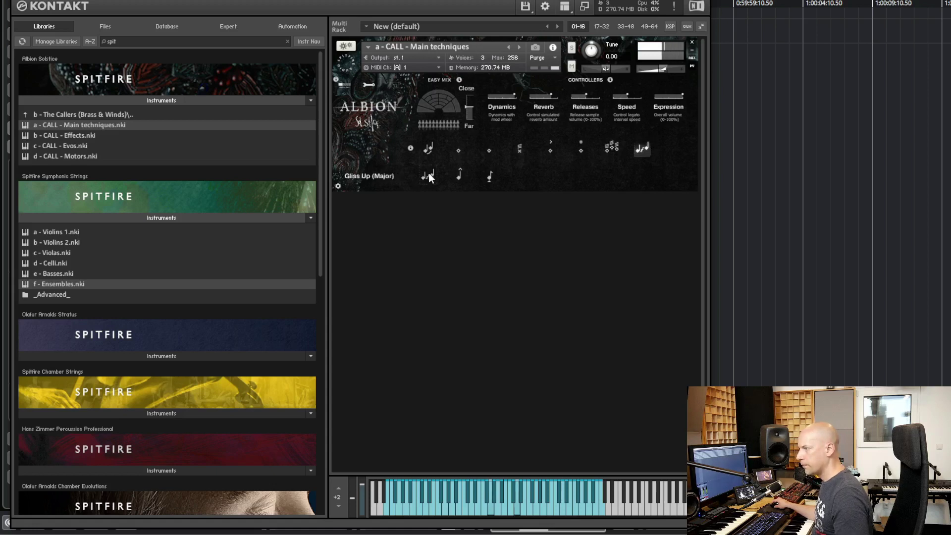
{"action": "left_click", "coordinate": [430, 173]}
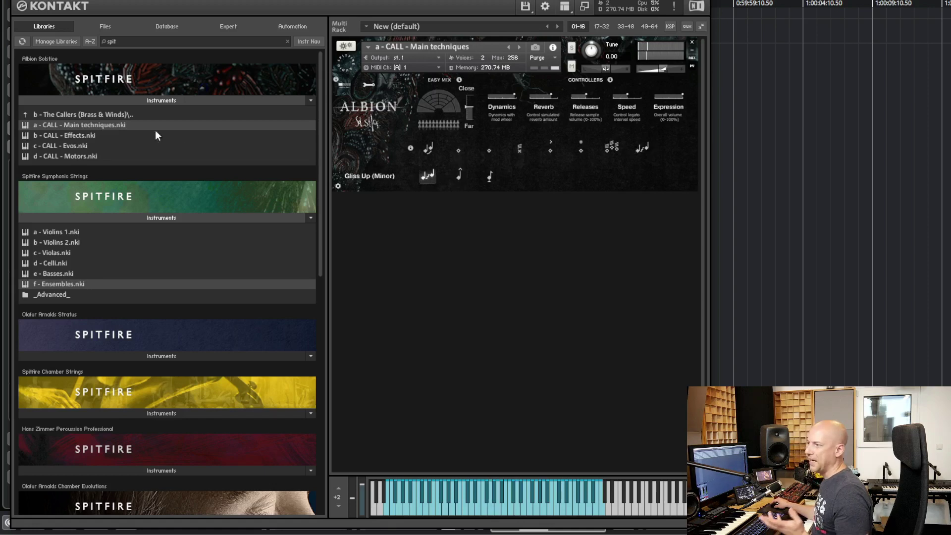
Step: Load CALL - Effects in its place and audition articulations including Rips, Gliss Up (Slow), Gliss Down, Air and FX Whispers
{"action": "double_click", "coordinate": [85, 135]}
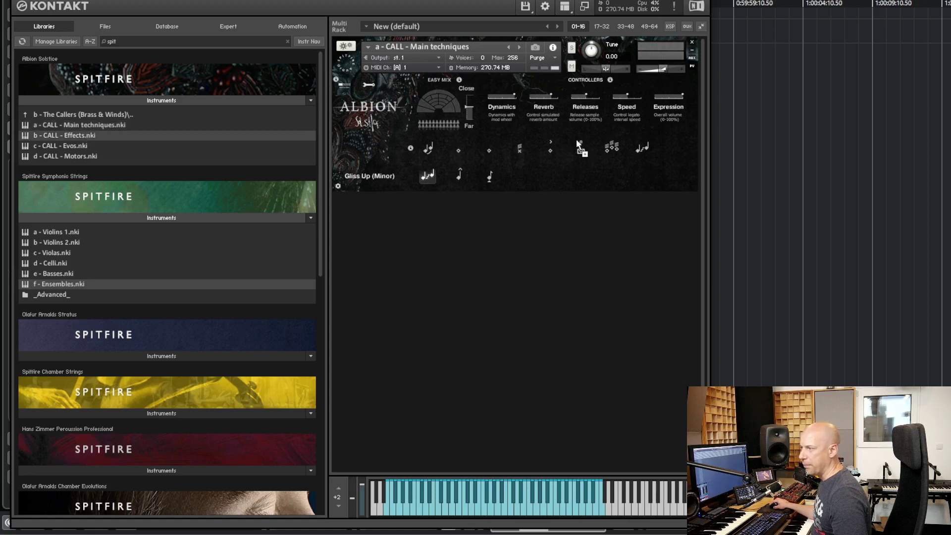
{"action": "left_click", "coordinate": [567, 284]}
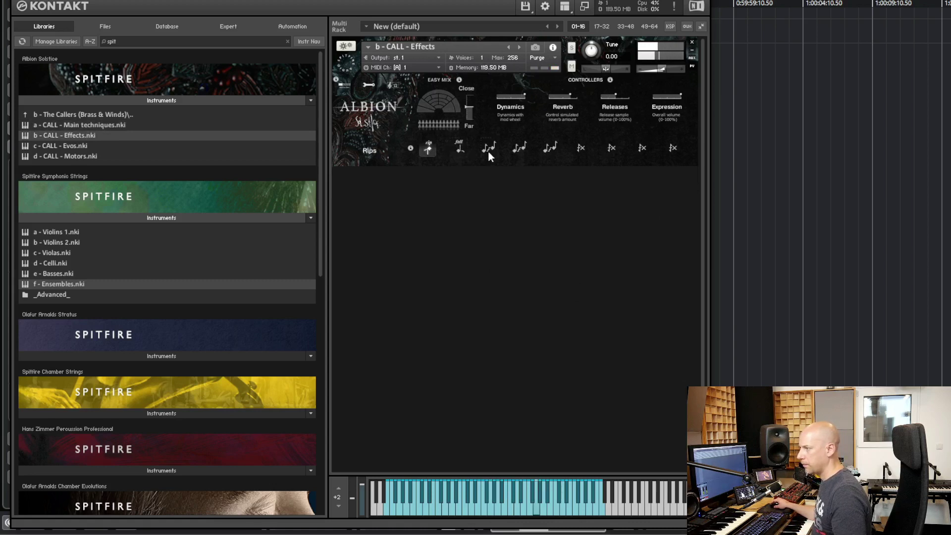
{"action": "left_click", "coordinate": [459, 145]}
{"action": "left_click", "coordinate": [488, 147]}
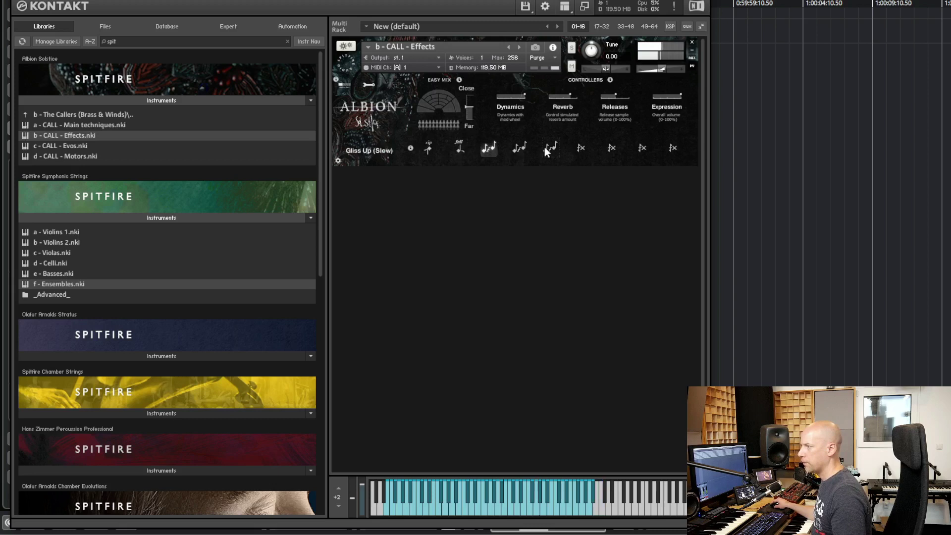
{"action": "left_click", "coordinate": [547, 149]}
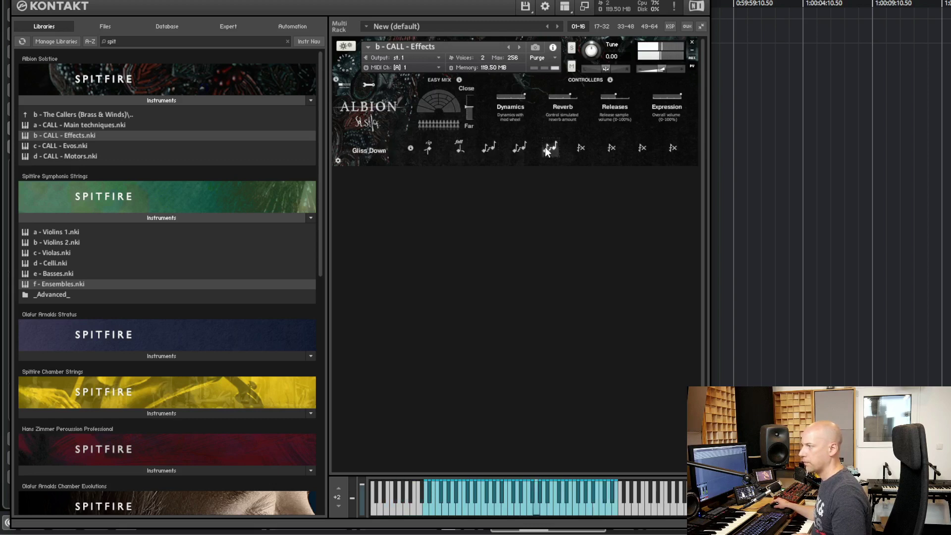
{"action": "left_click", "coordinate": [582, 147]}
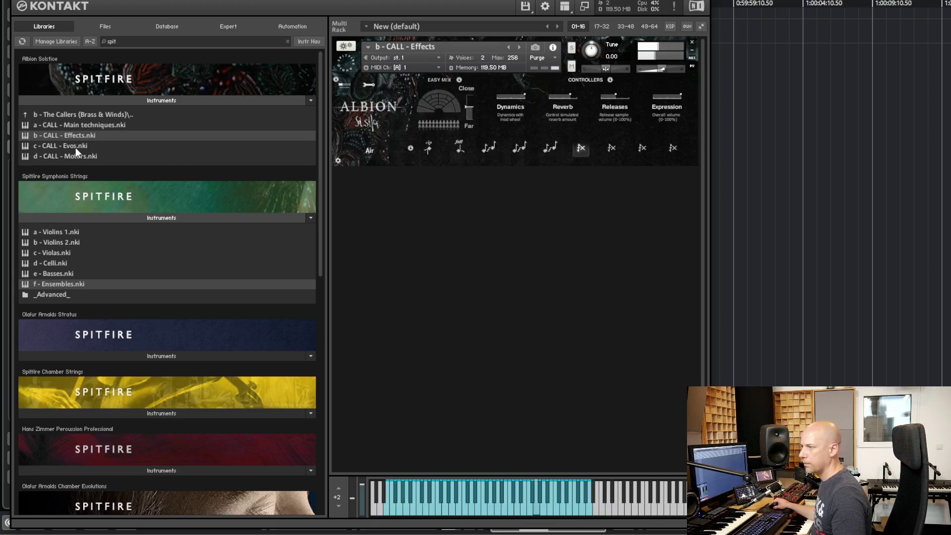
{"action": "left_click", "coordinate": [611, 147]}
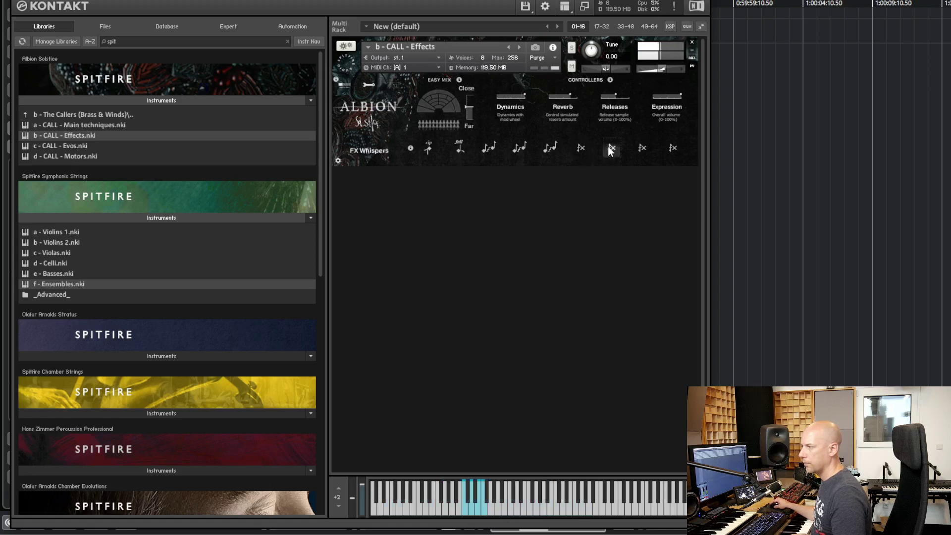
Step: Replace the Effects patch with CALL - Evos and audition Evo 1 (Sorrow) and Evo 5 (Meandering)
{"action": "double_click", "coordinate": [67, 145]}
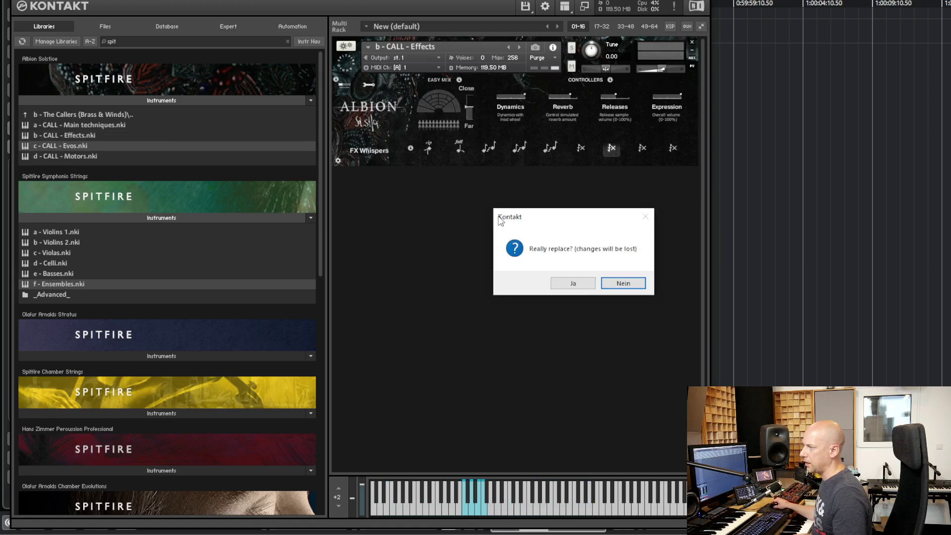
{"action": "left_click", "coordinate": [587, 286]}
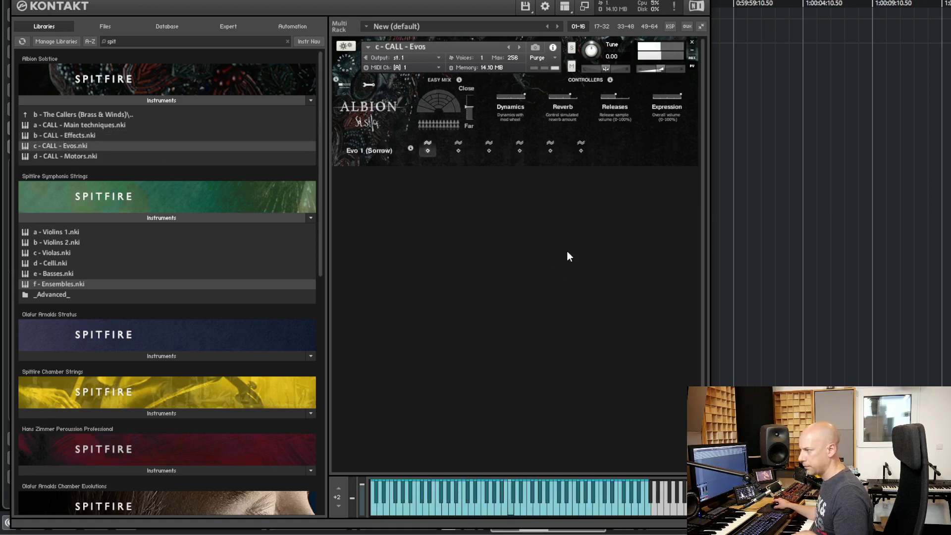
{"action": "left_click", "coordinate": [549, 147]}
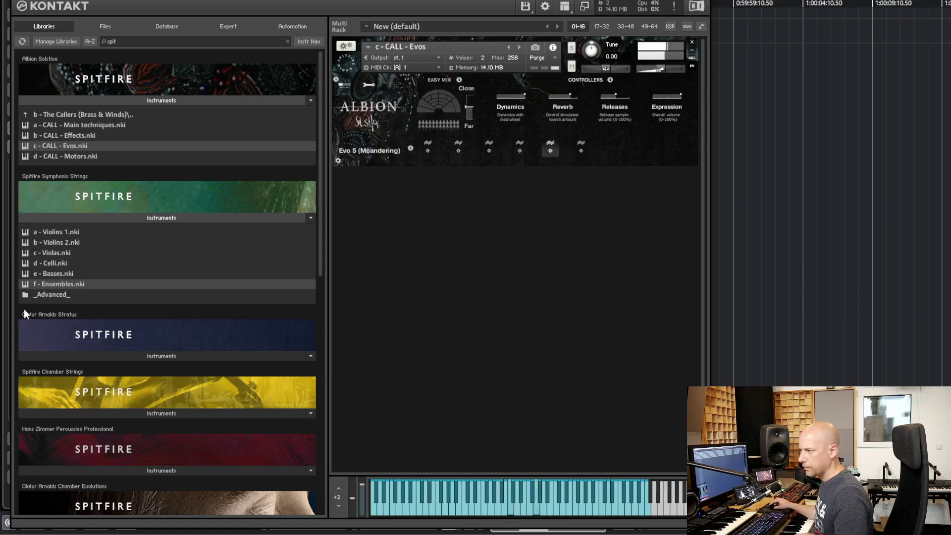
Step: Replace the Evos patch with CALL - Motors and audition Motor (90) and Motor (110)
{"action": "double_click", "coordinate": [68, 157]}
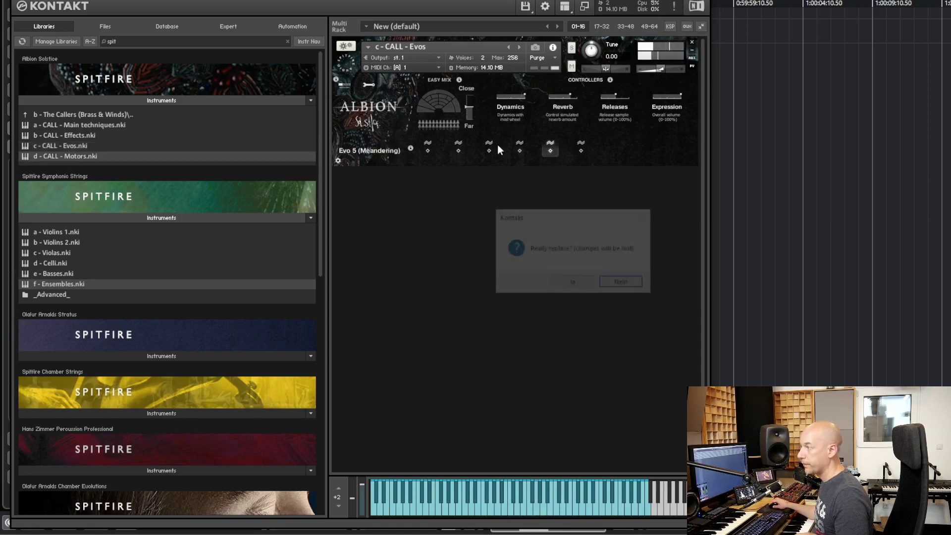
{"action": "left_click", "coordinate": [571, 283]}
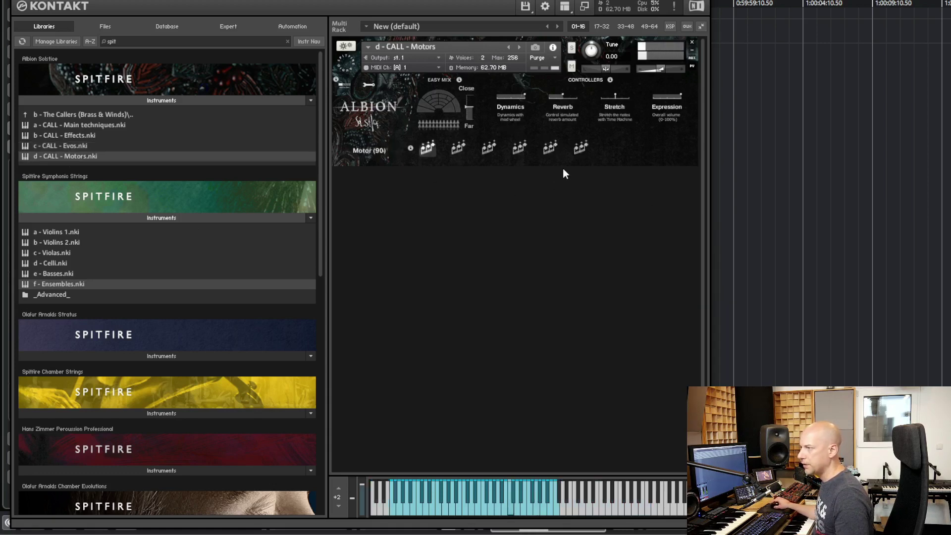
{"action": "left_click", "coordinate": [458, 149]}
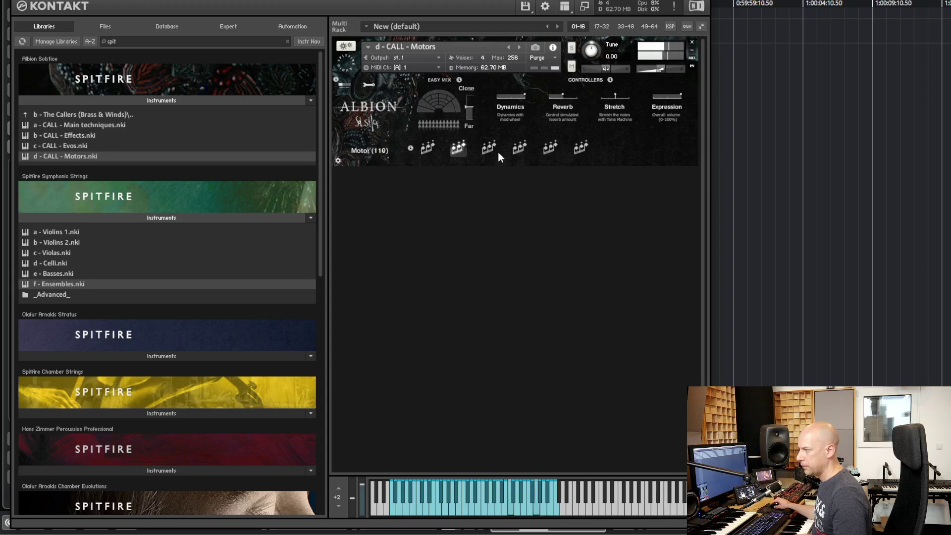
Step: Replace the Motors patch with MYST - Main Techniques from The Mystics (Pipes)
{"action": "left_click", "coordinate": [90, 115]}
{"action": "double_click", "coordinate": [89, 114]}
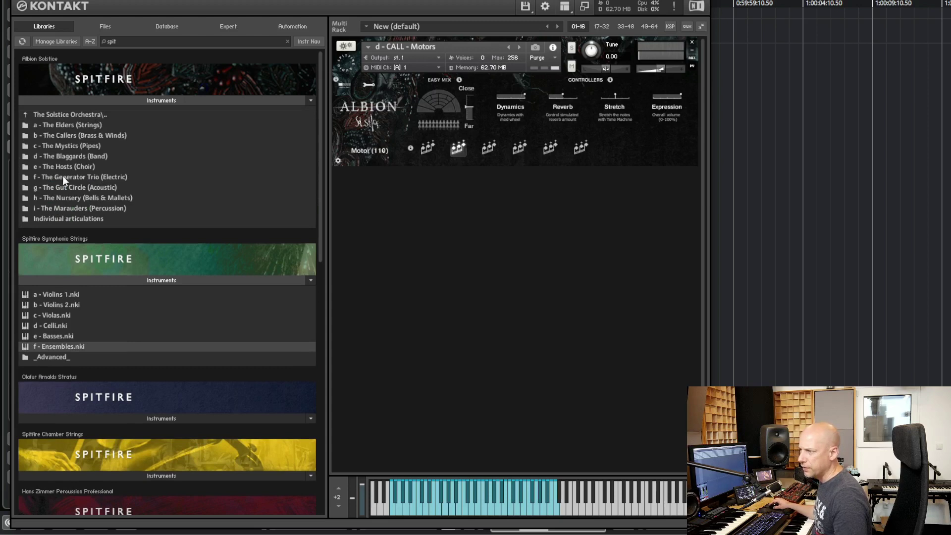
{"action": "left_click_drag", "start_coordinate": [70, 128], "coordinate": [608, 132]}
{"action": "left_click", "coordinate": [564, 282]}
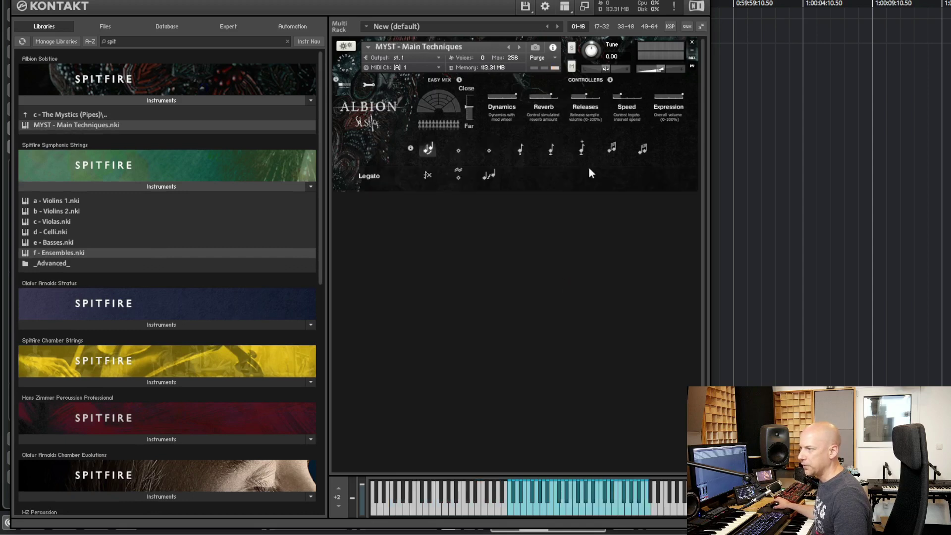